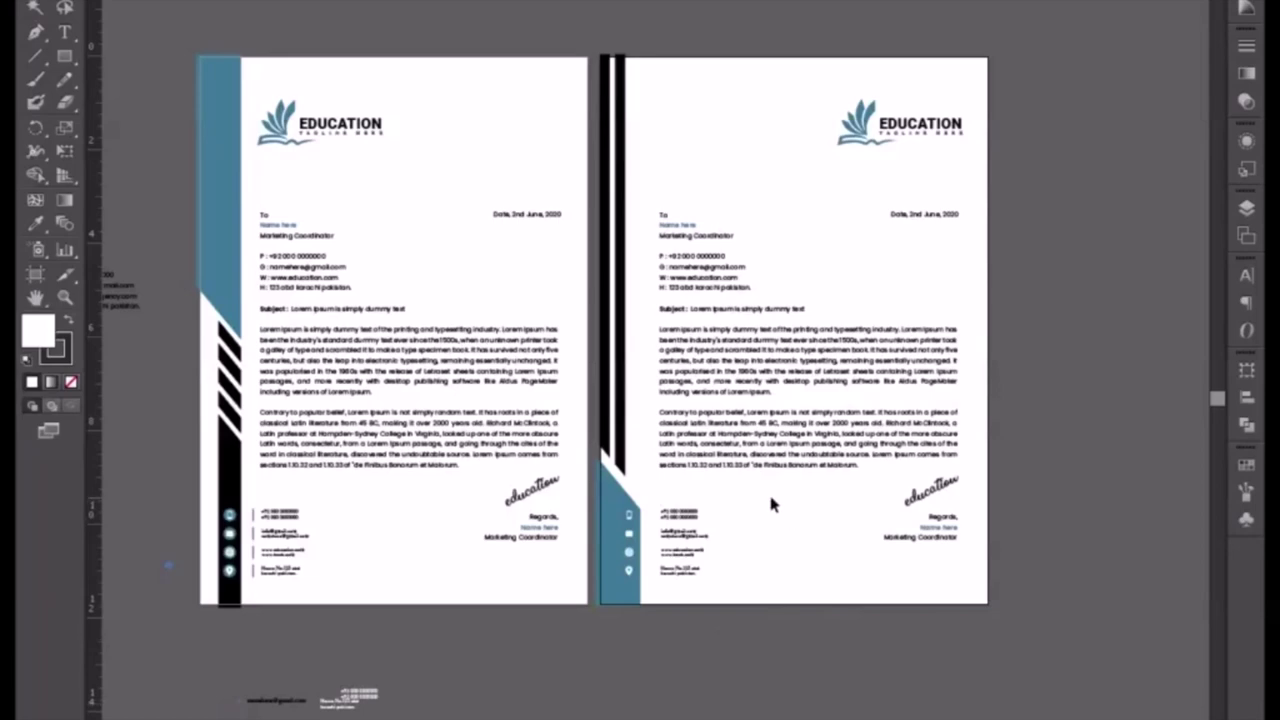
Pan across the two letterheads and zoom in on the first letterhead's logo and contact details.
drag(500, 350, 668, 447)
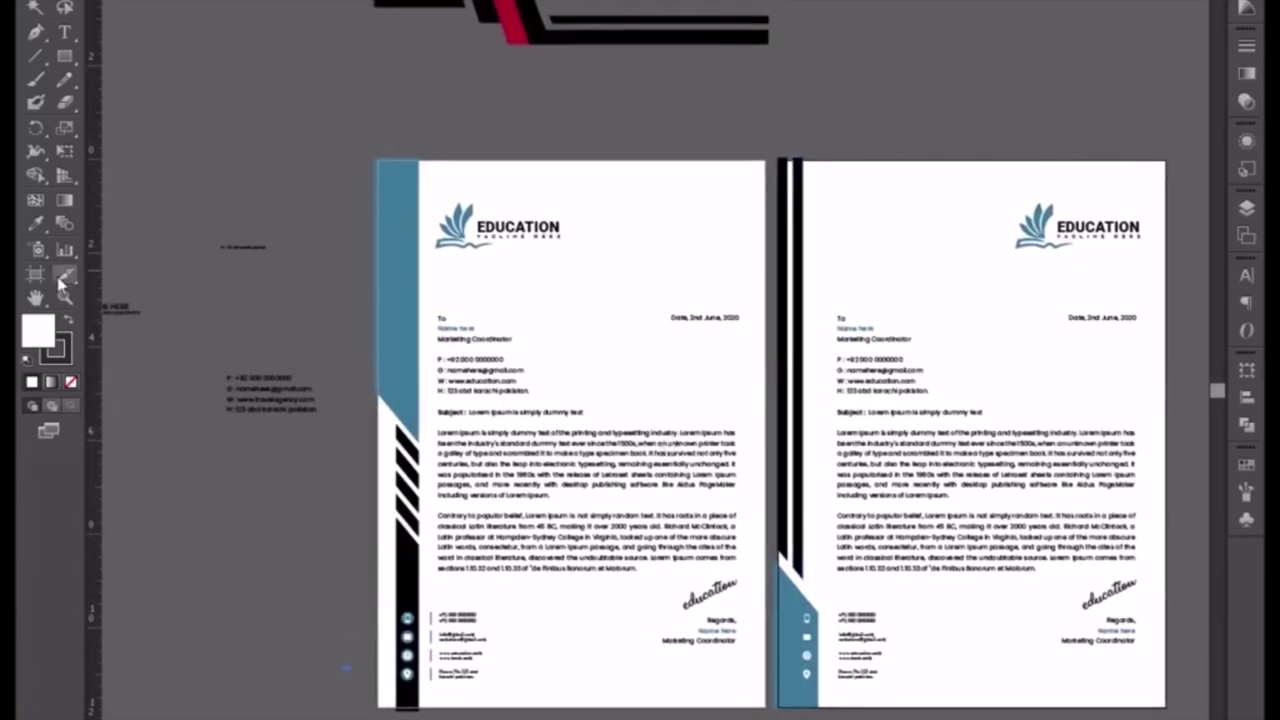
click(35, 300)
mouse_move(227, 308)
mouse_down()
mouse_move(386, 280)
mouse_move(334, 311)
mouse_up()
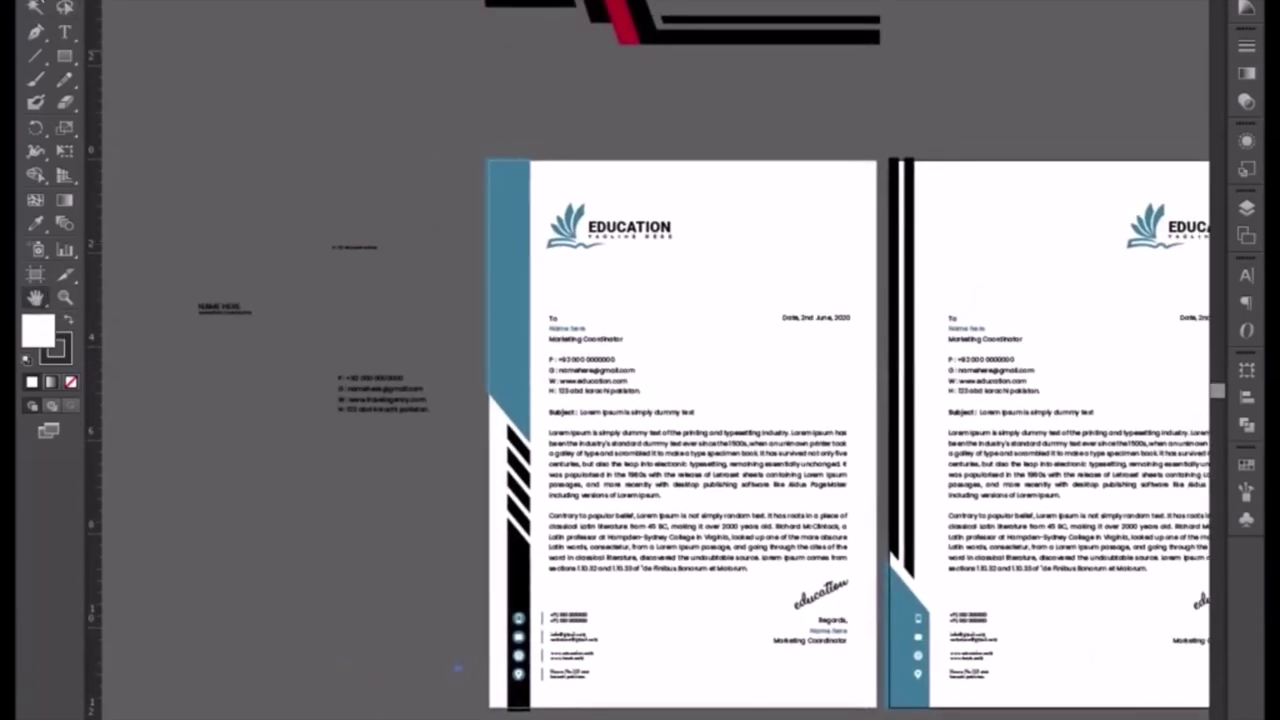
click(36, 8)
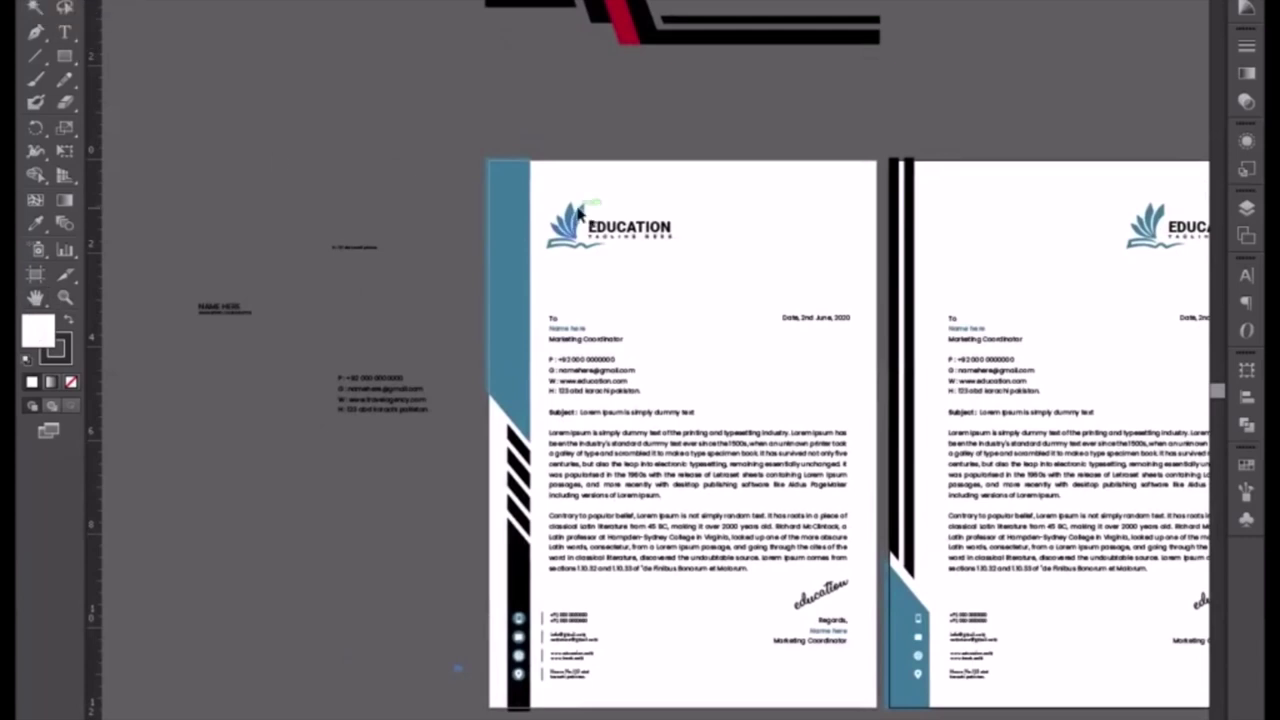
key(ctrl+plus)
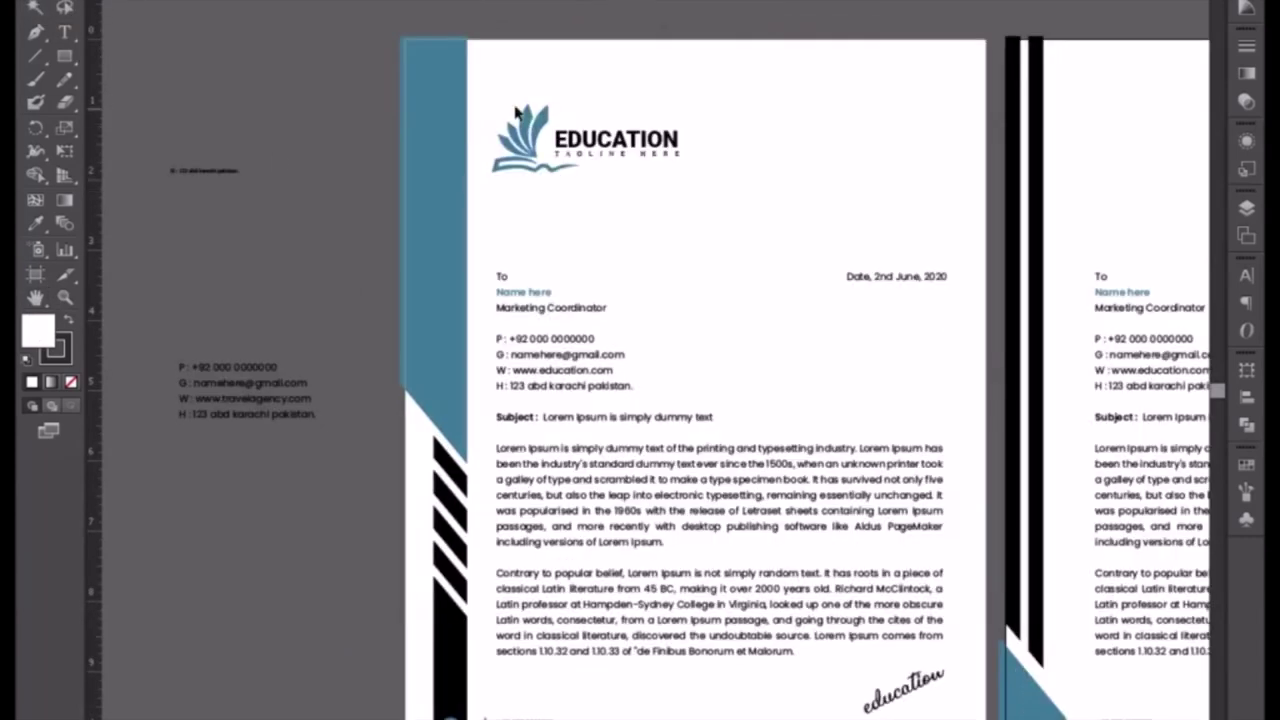
Select the EDUCATION logo and the first letterhead's left-edge graphics, excluding its body text.
drag(601, 168, 643, 188)
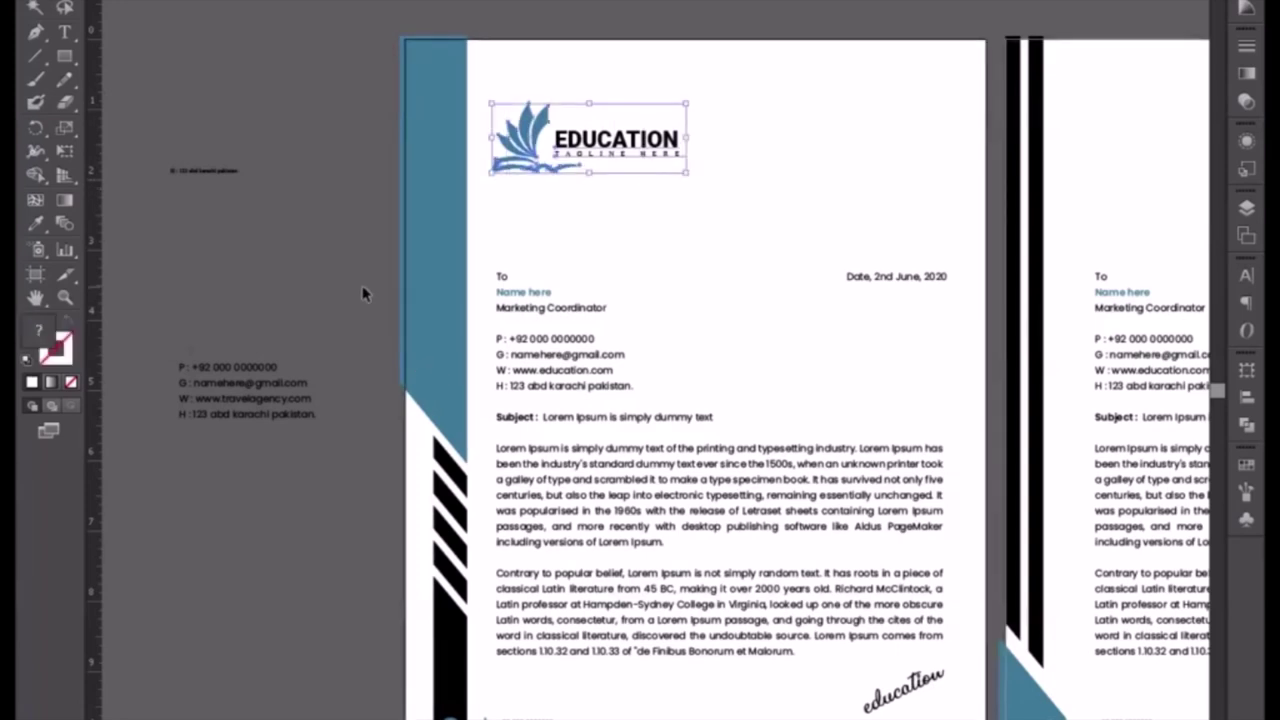
scroll(363, 289, down, 2)
drag(386, 232, 492, 719)
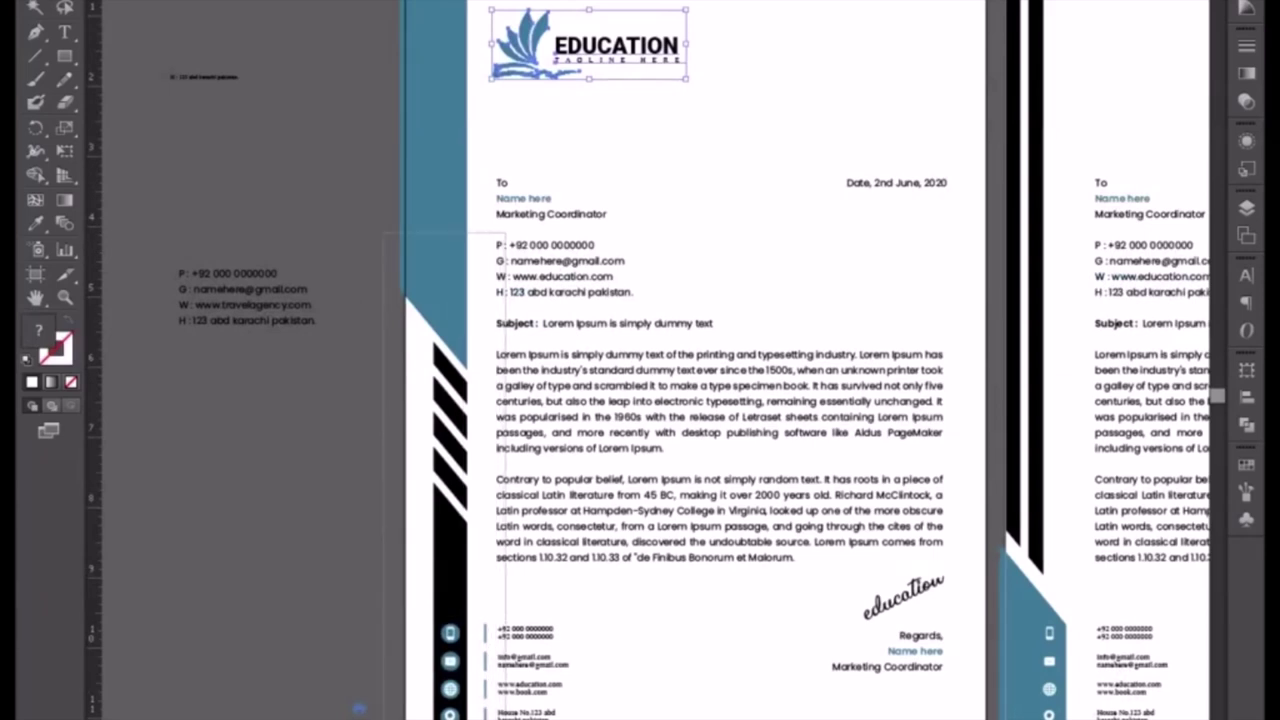
drag(493, 719, 504, 719)
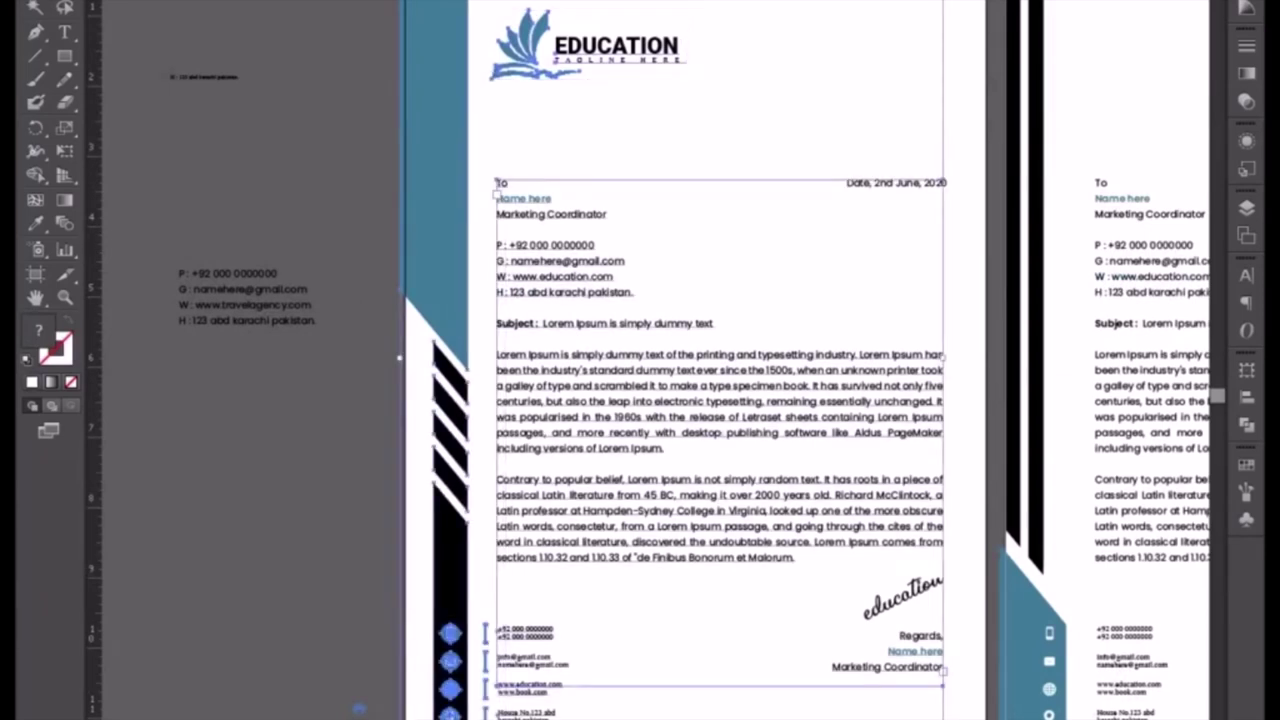
click(583, 200)
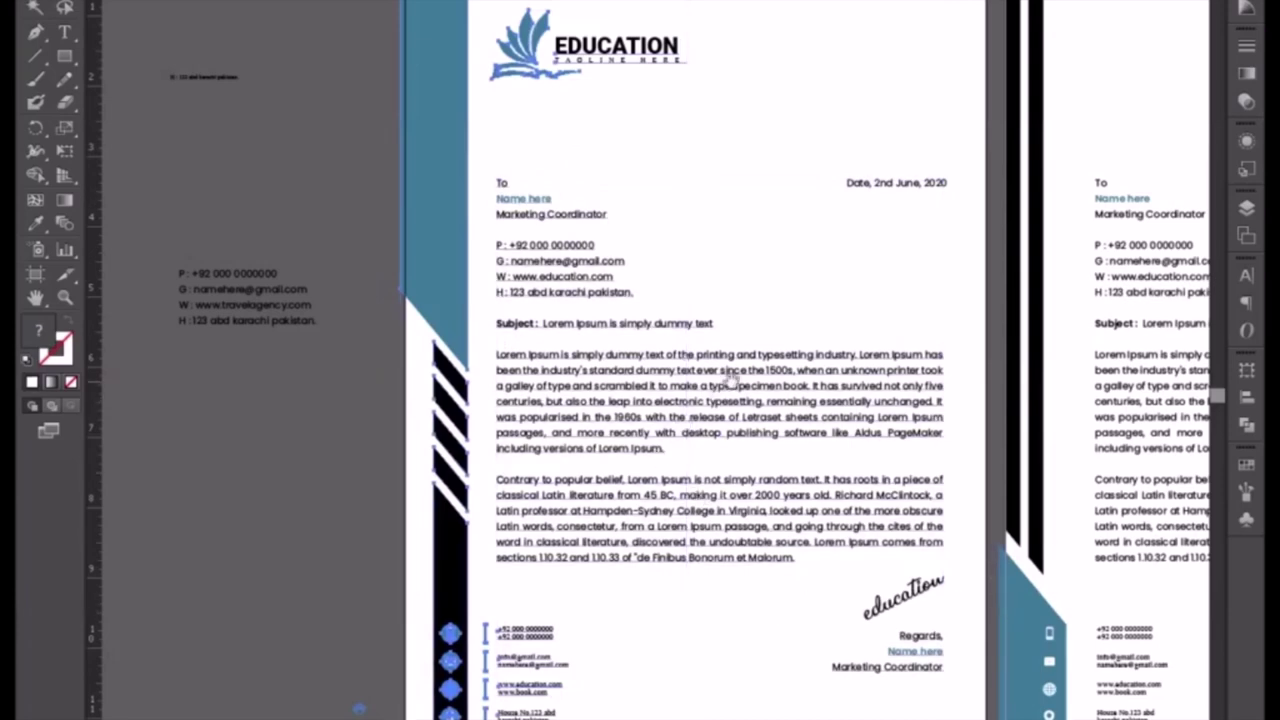
Add the second letterhead's side stripe and footer contact text, excluding its body text, then zoom out.
scroll(771, 618, right, 5)
scroll(771, 618, up, 1)
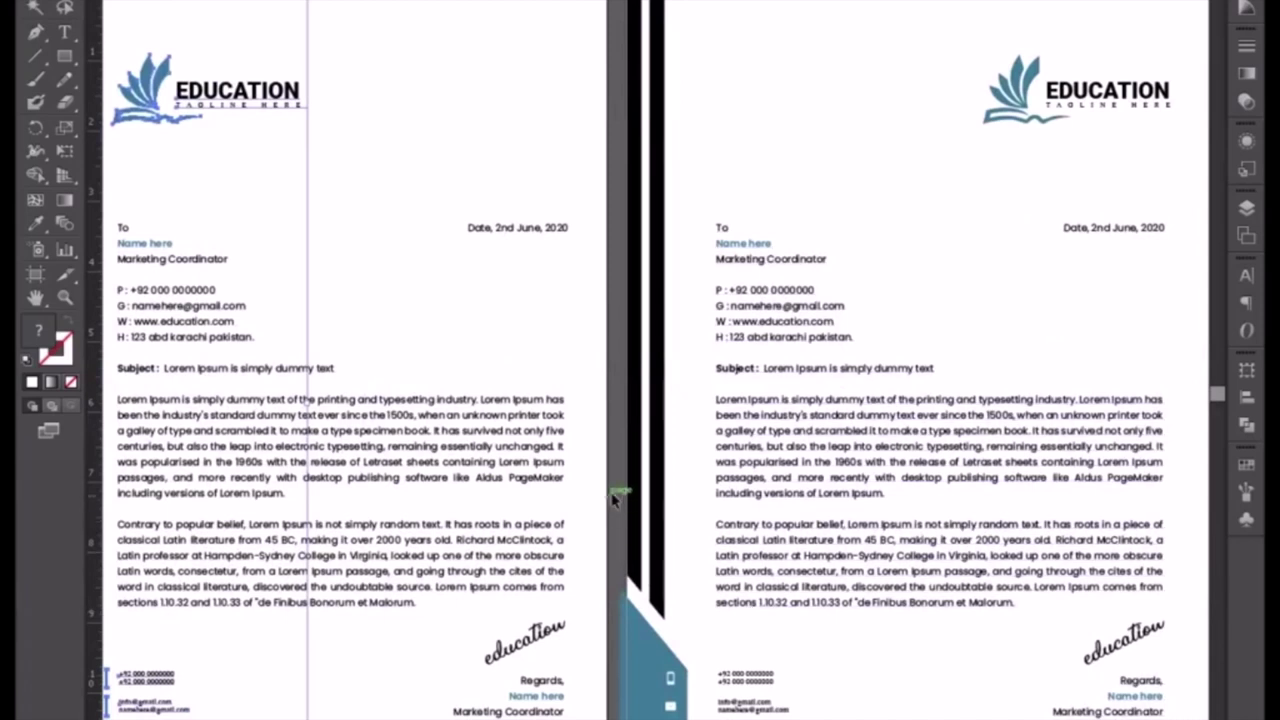
drag(621, 480, 697, 719)
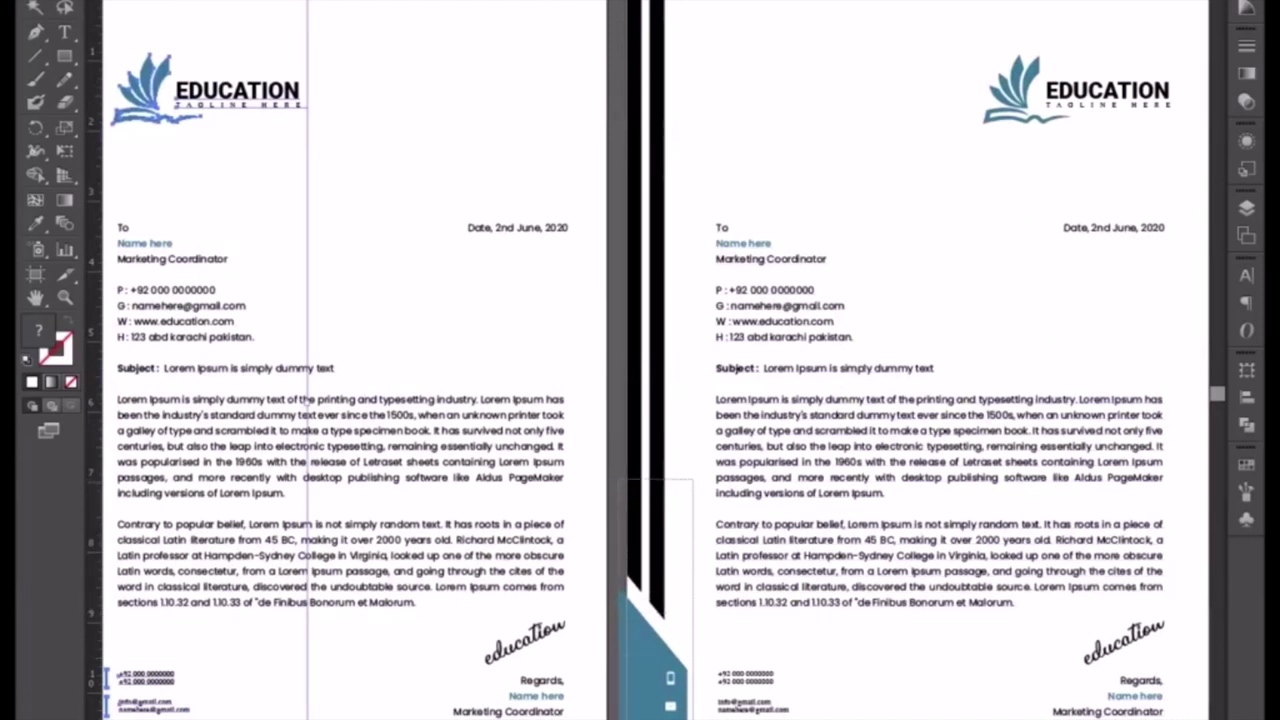
click(738, 700)
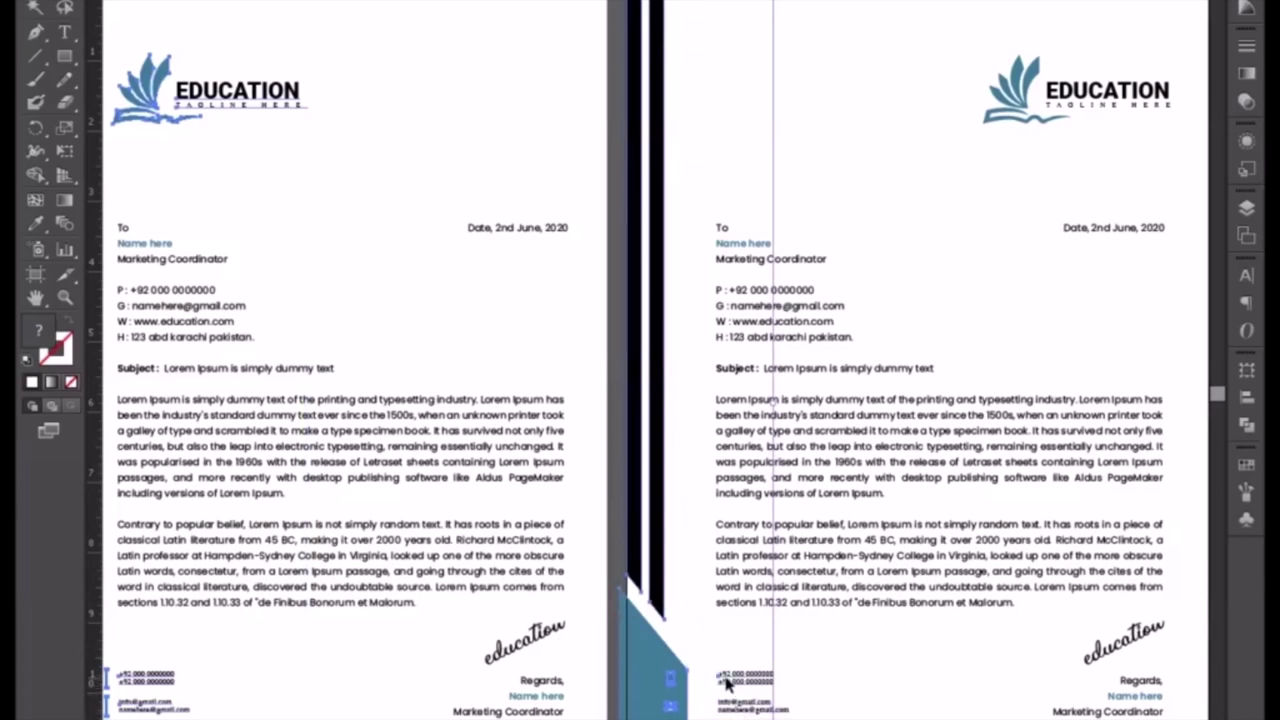
click(706, 680)
click(715, 240)
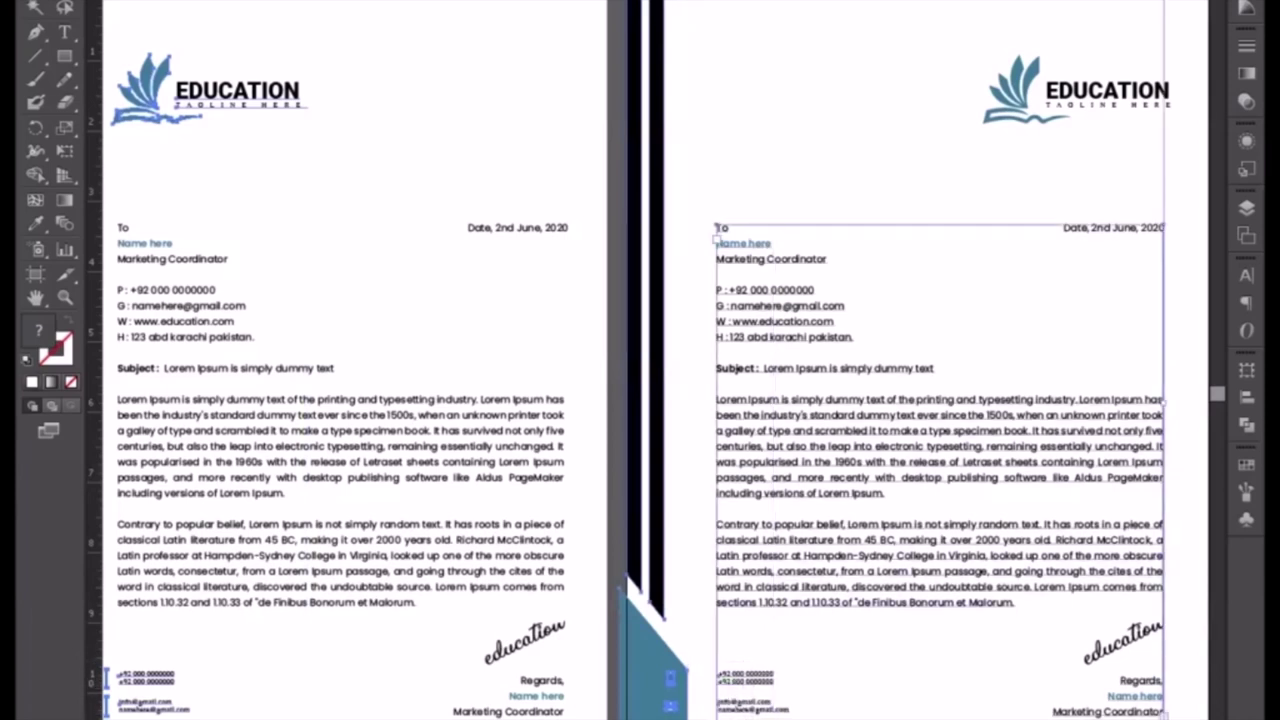
click(945, 450)
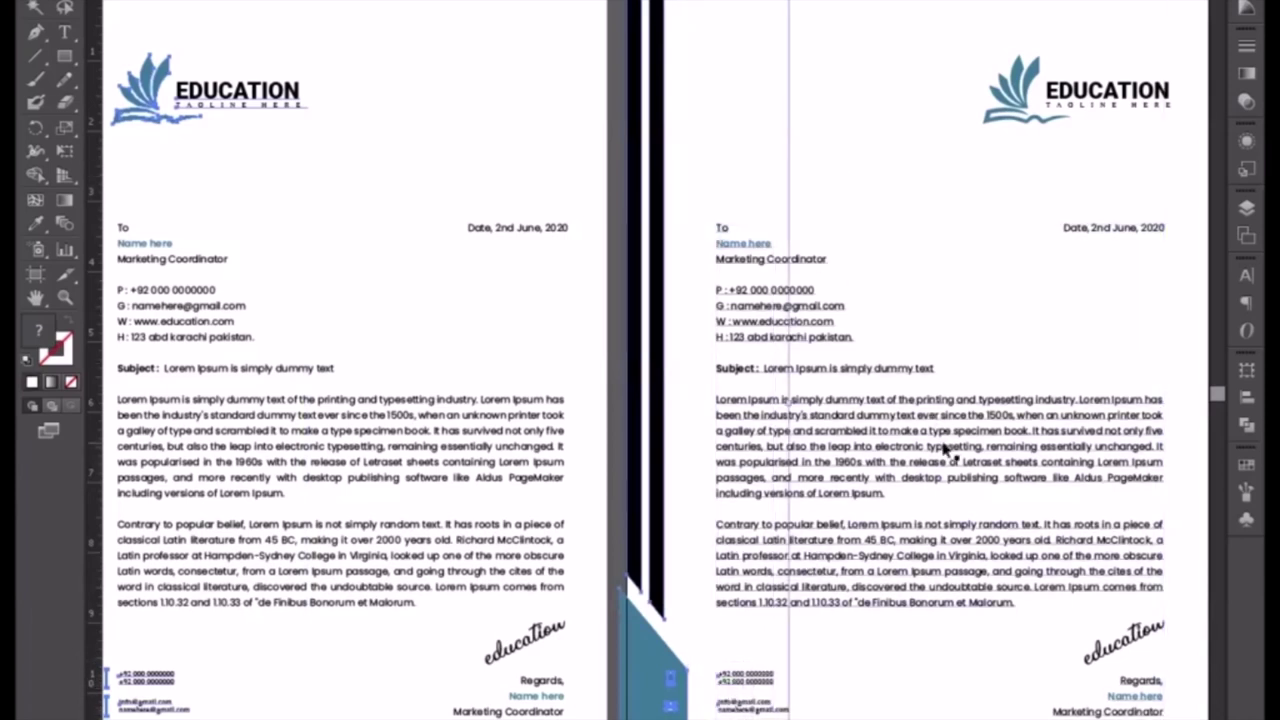
key(ctrl+minus)
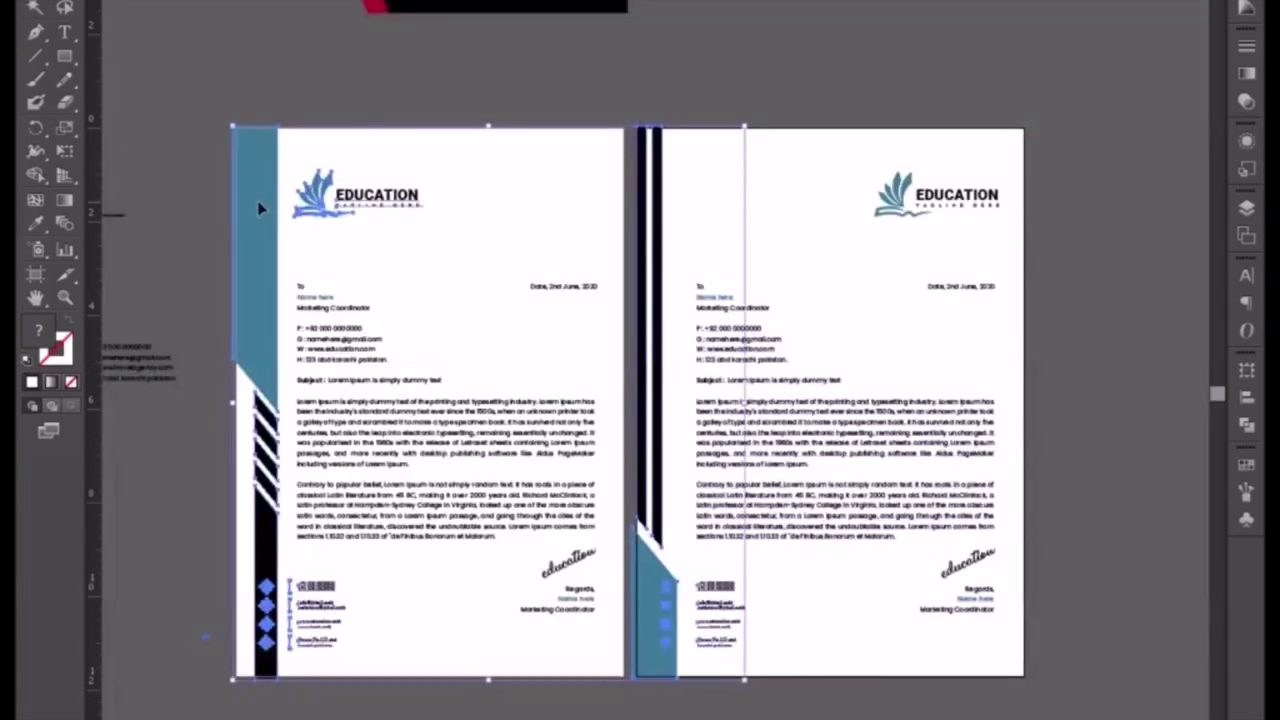
Paste a copy of the logo, side strips and footer graphics above the medical envelope designs.
drag(265, 218, 255, 27)
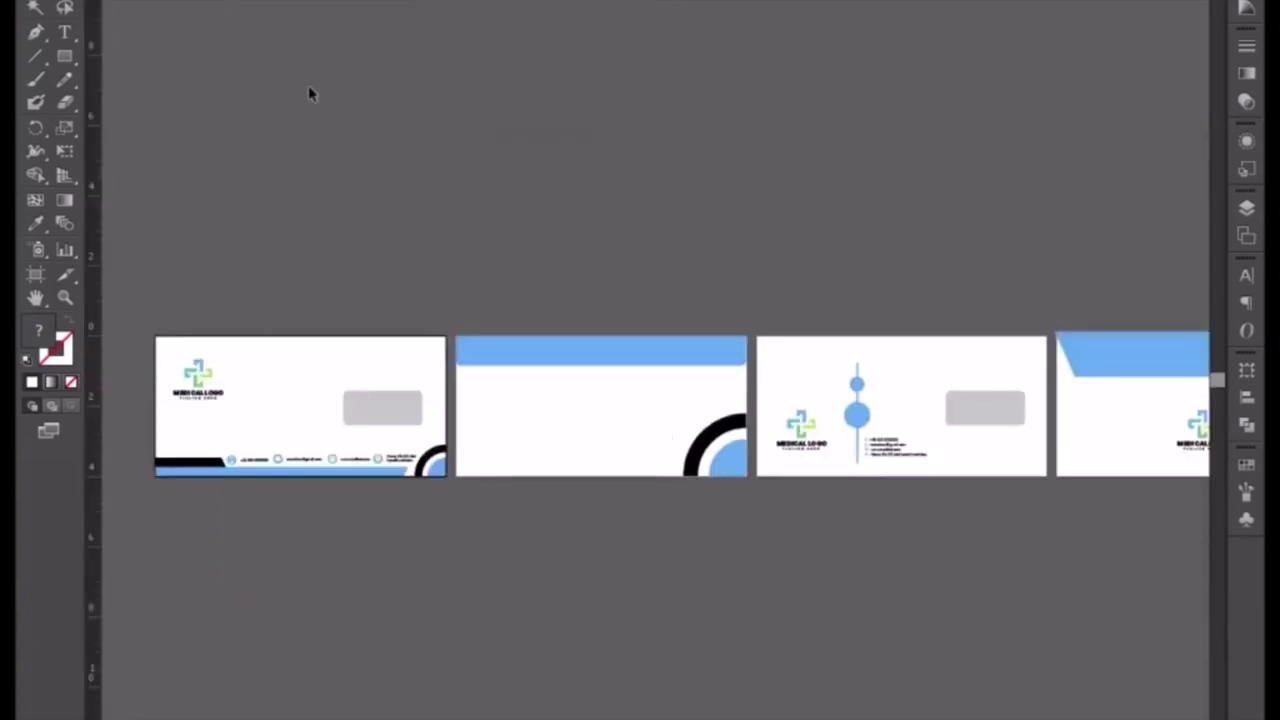
key(ctrl+v)
mouse_move(329, 163)
mouse_down()
mouse_move(475, 435)
mouse_move(391, 264)
mouse_up()
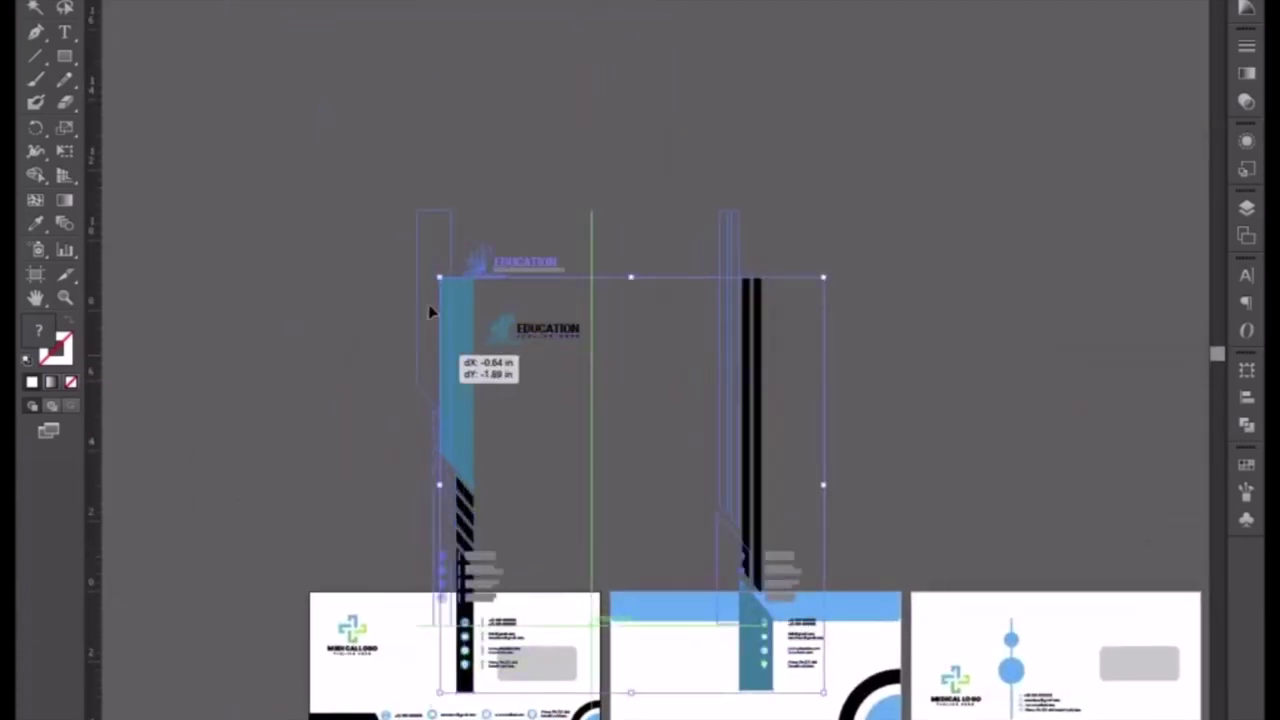
click(886, 480)
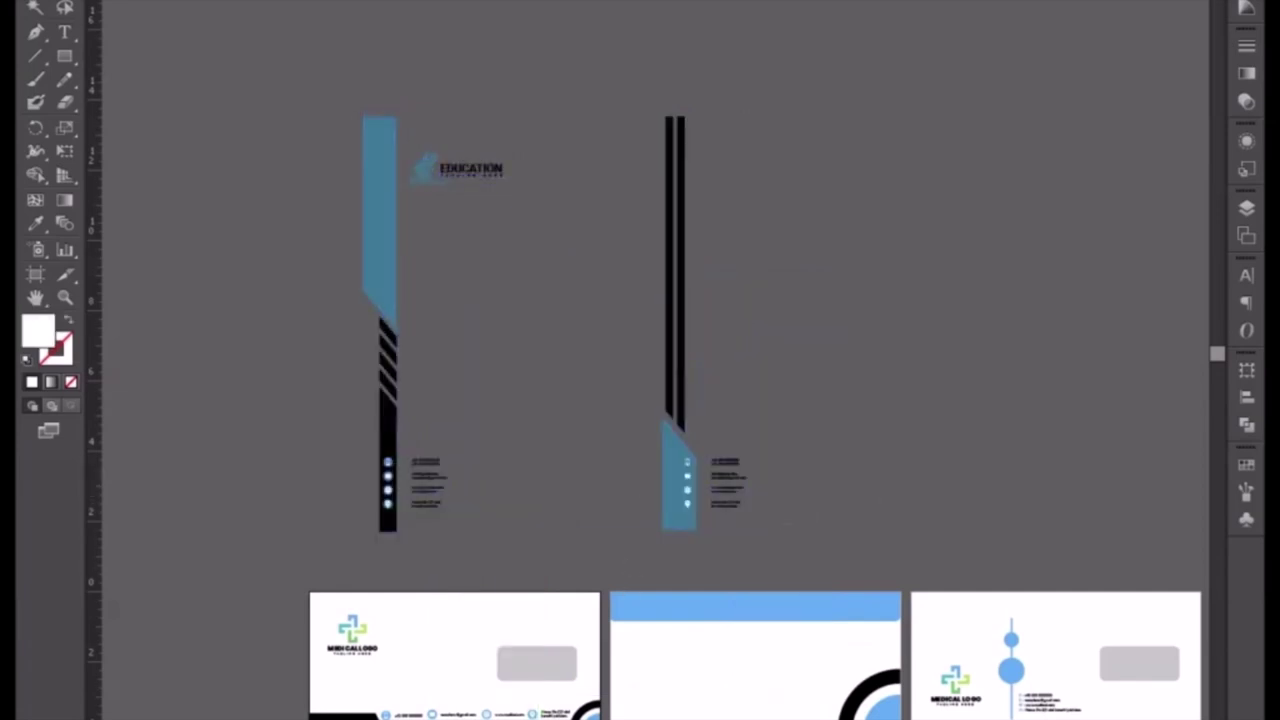
scroll(270, 560, down, 5)
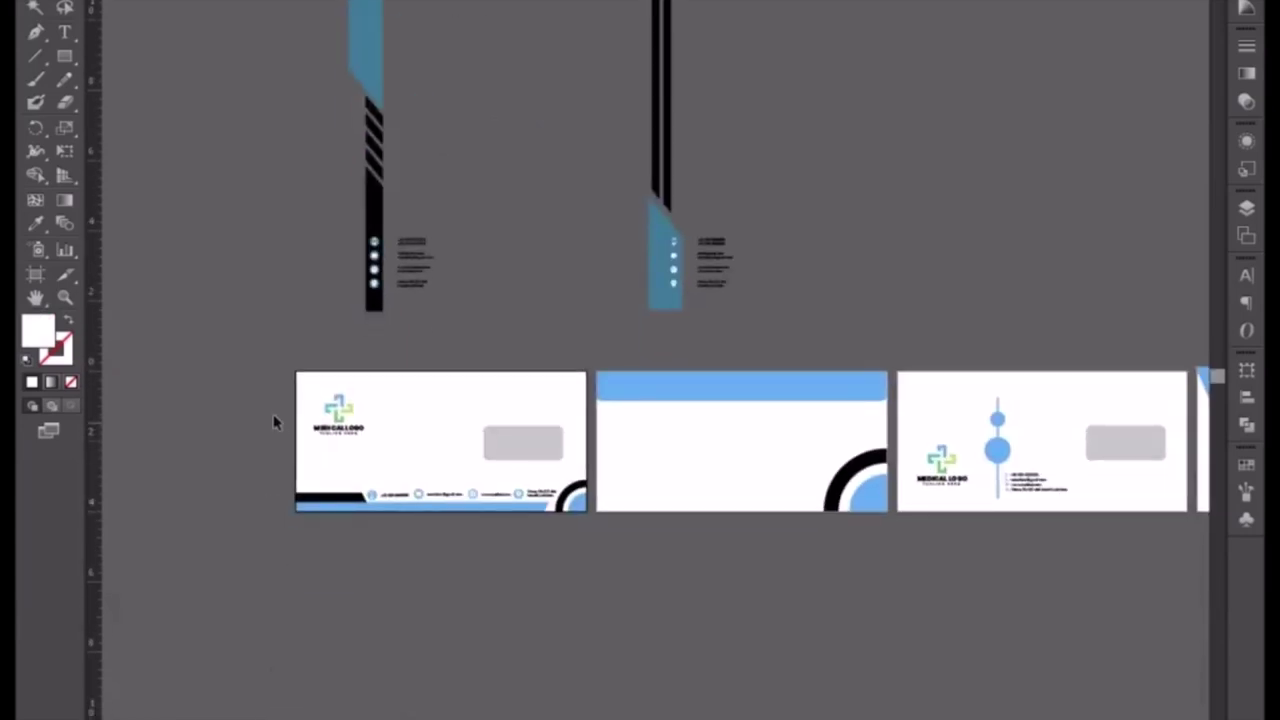
Delete the first envelope's medical logo and select its bottom contact band.
click(330, 425)
key(Delete)
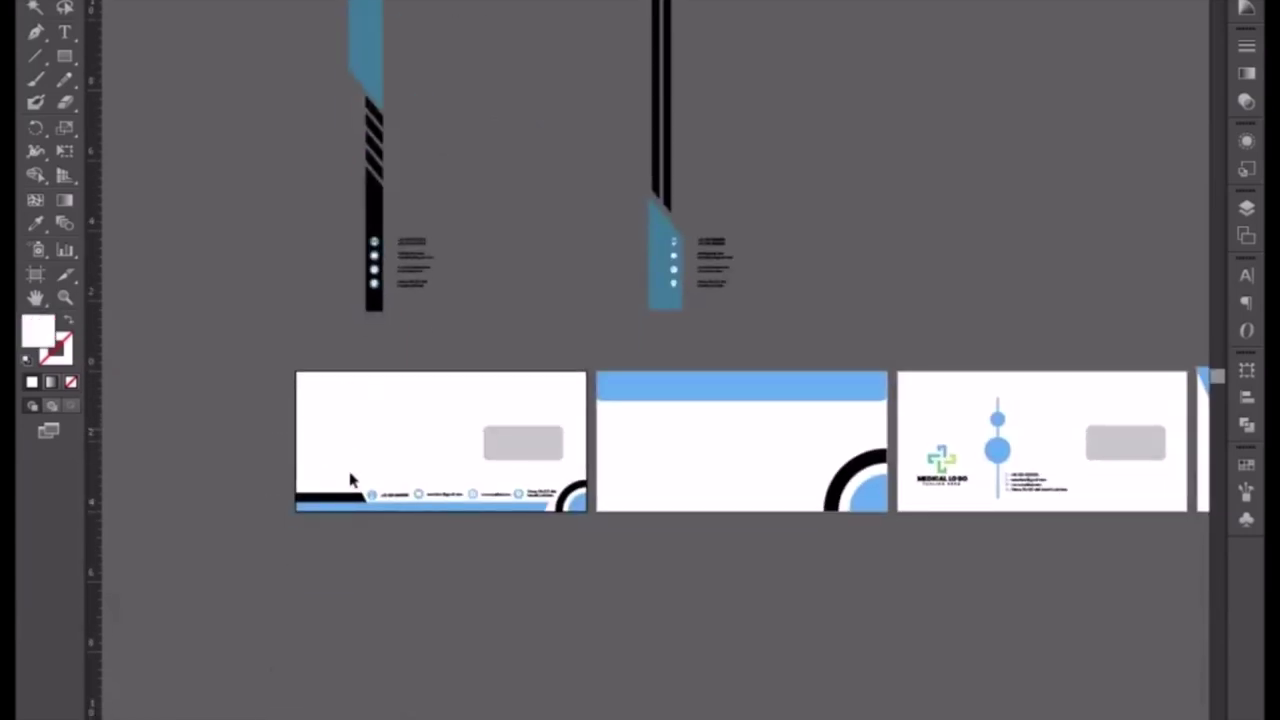
mouse_move(284, 490)
mouse_down()
mouse_move(603, 537)
mouse_move(582, 612)
mouse_up()
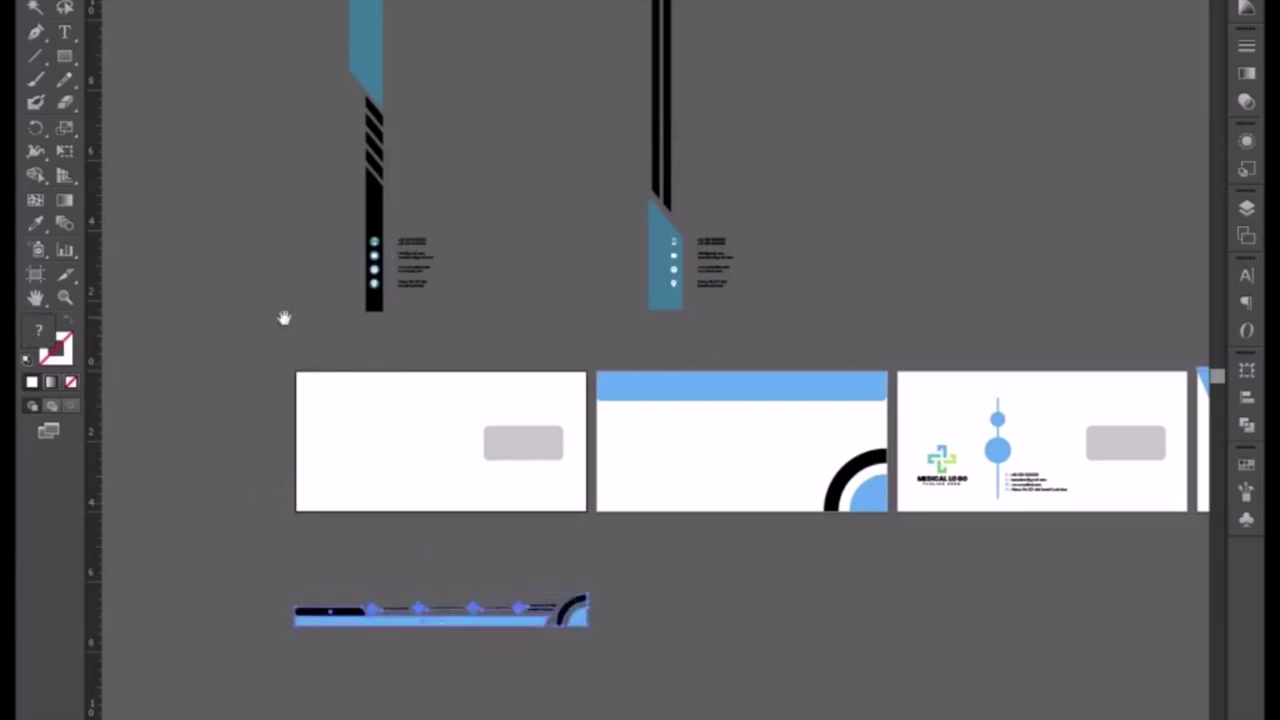
scroll(330, 360, up, 3)
scroll(330, 360, left, 2)
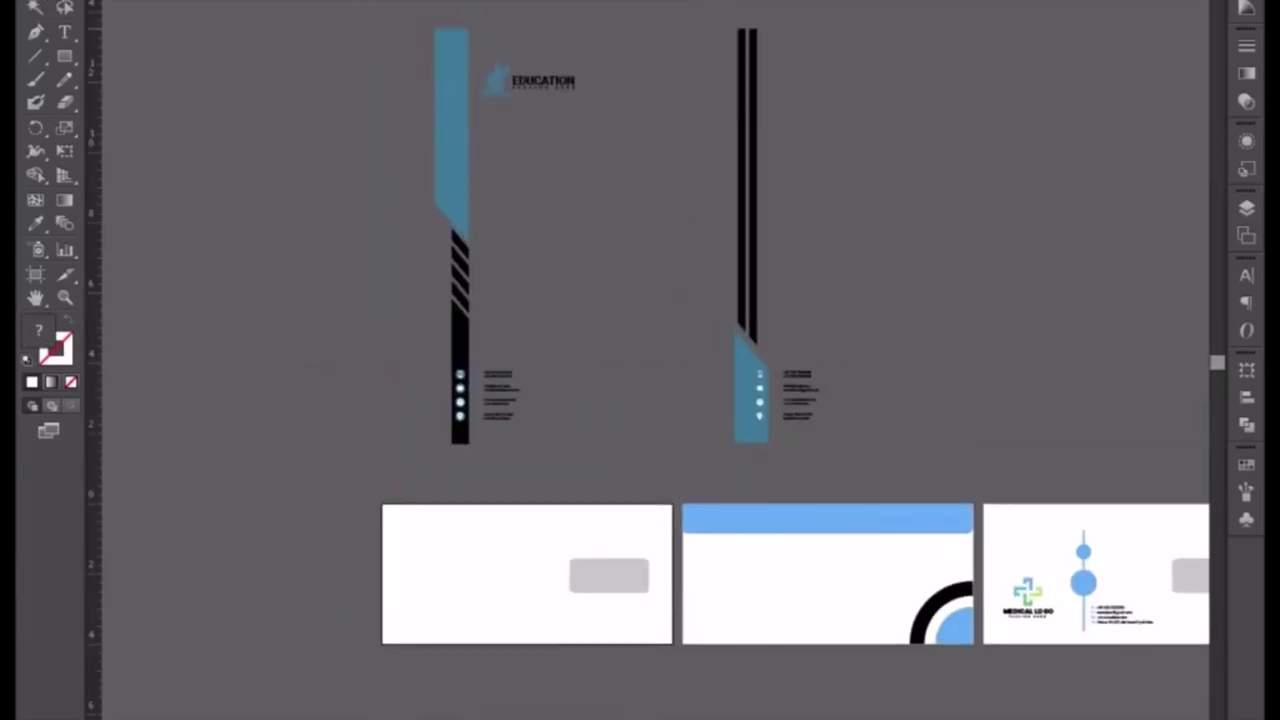
Lower the teal bar's top anchor points to shorten the bar from the top.
mouse_move(413, 20)
mouse_down()
mouse_move(478, 232)
mouse_move(476, 334)
mouse_up()
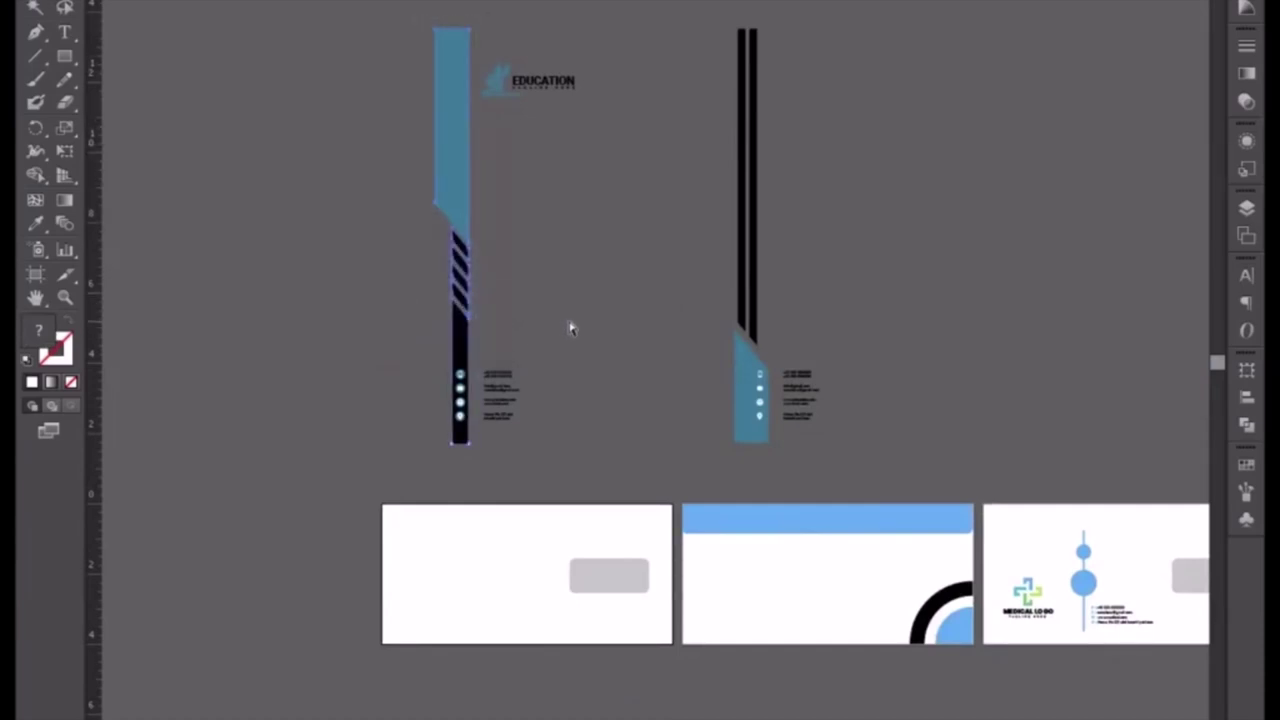
key(shift+Down)
key(shift+Down)
key(shift+Down)
key(shift+Down)
key(shift+Down)
key(shift+Down)
key(shift+Down)
key(shift+Down)
key(shift+Down)
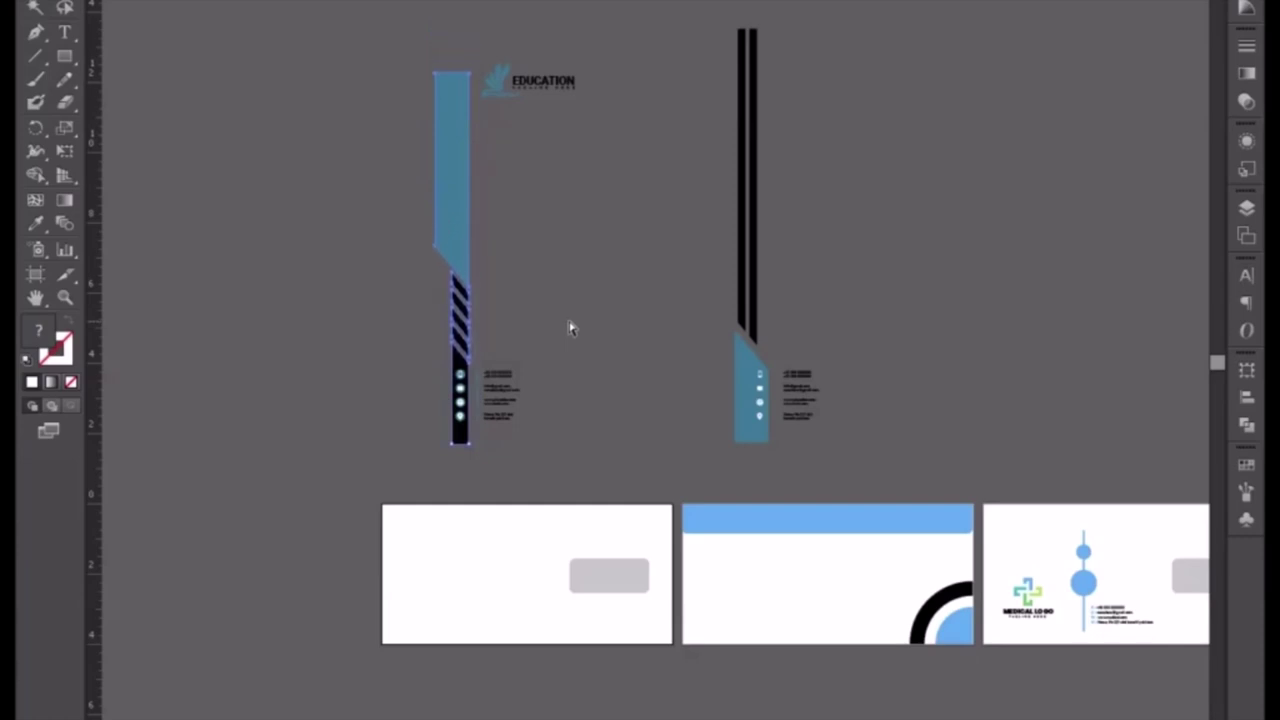
key(shift+Down)
key(shift+Down)
key(shift+Down)
key(shift+Down)
key(shift+Down)
key(shift+Down)
key(shift+Down)
key(shift+Down)
key(shift+Down)
key(shift+Down)
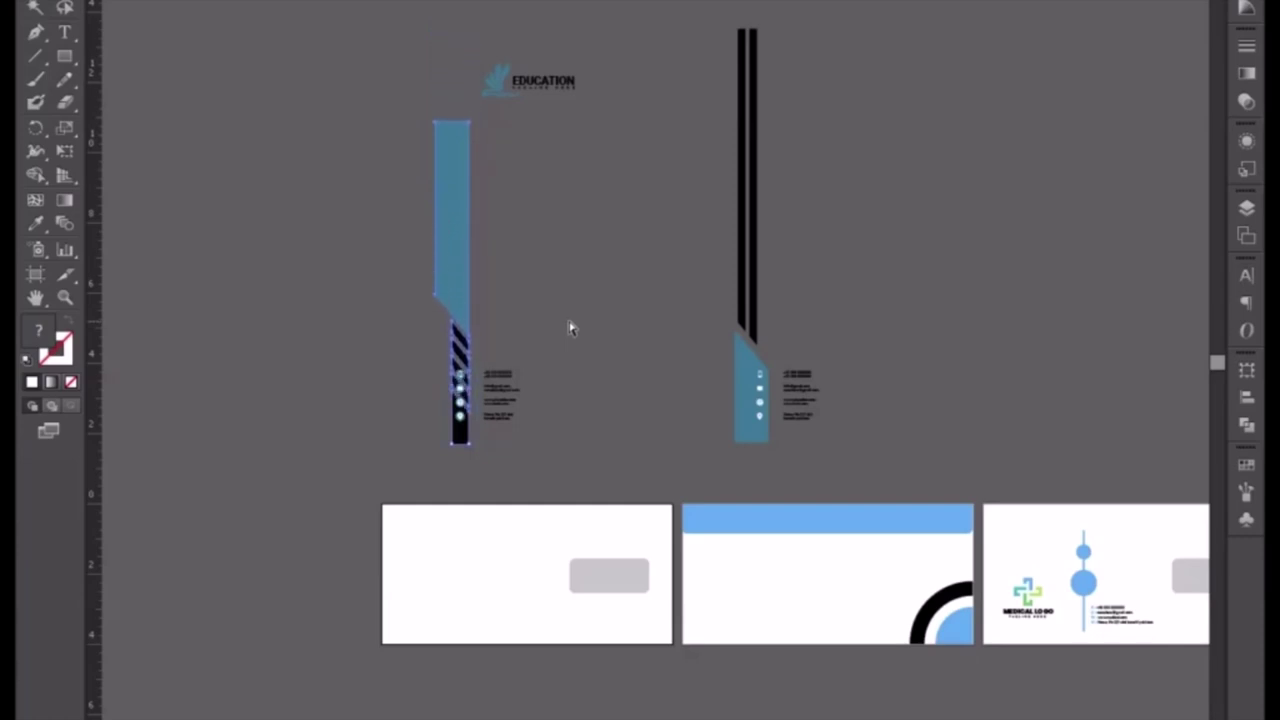
key(shift+Down)
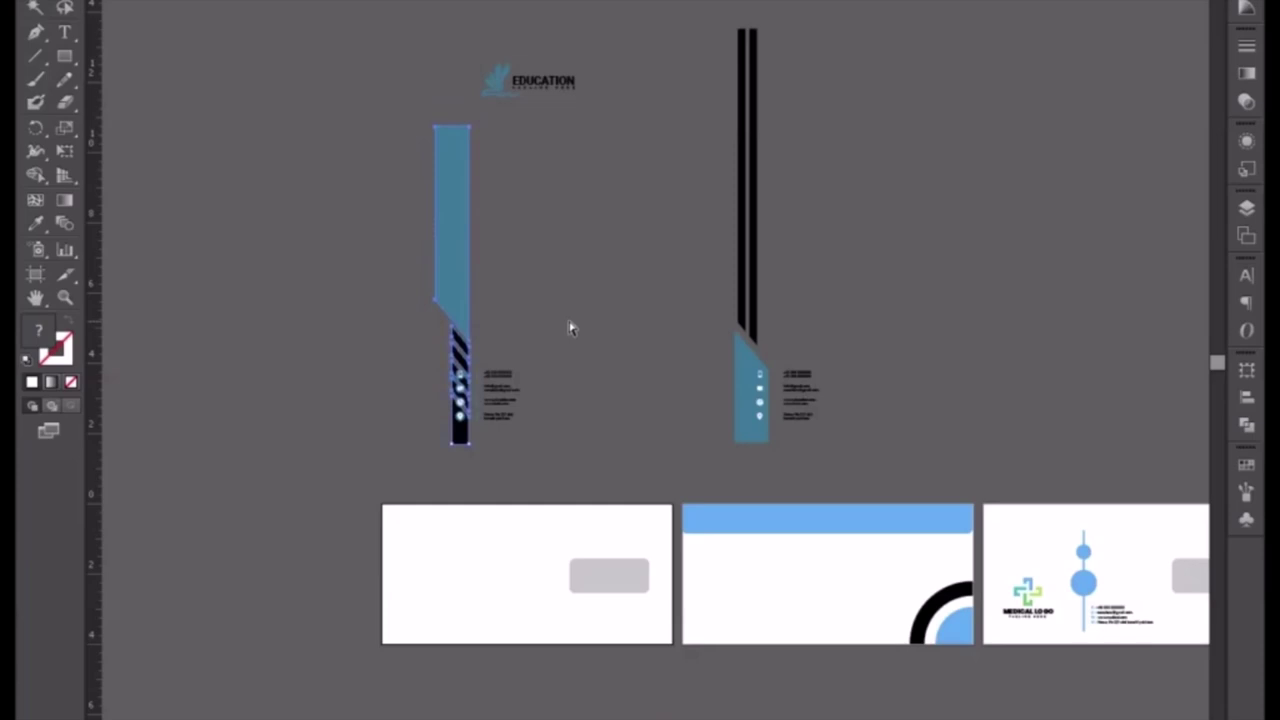
key(shift+Up)
key(shift+Up)
key(shift+Up)
key(shift+Up)
key(shift+Up)
key(shift+Up)
key(shift+Up)
key(shift+Up)
key(shift+Up)
key(shift+Up)
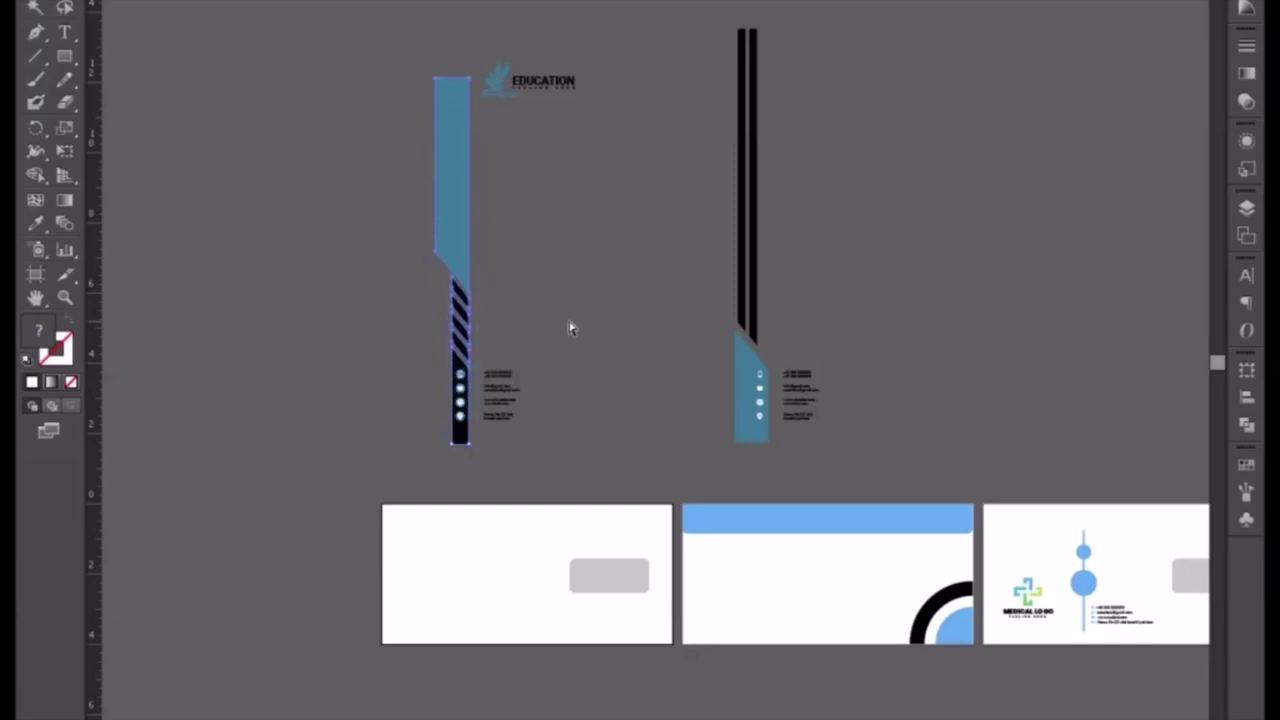
key(shift+Up)
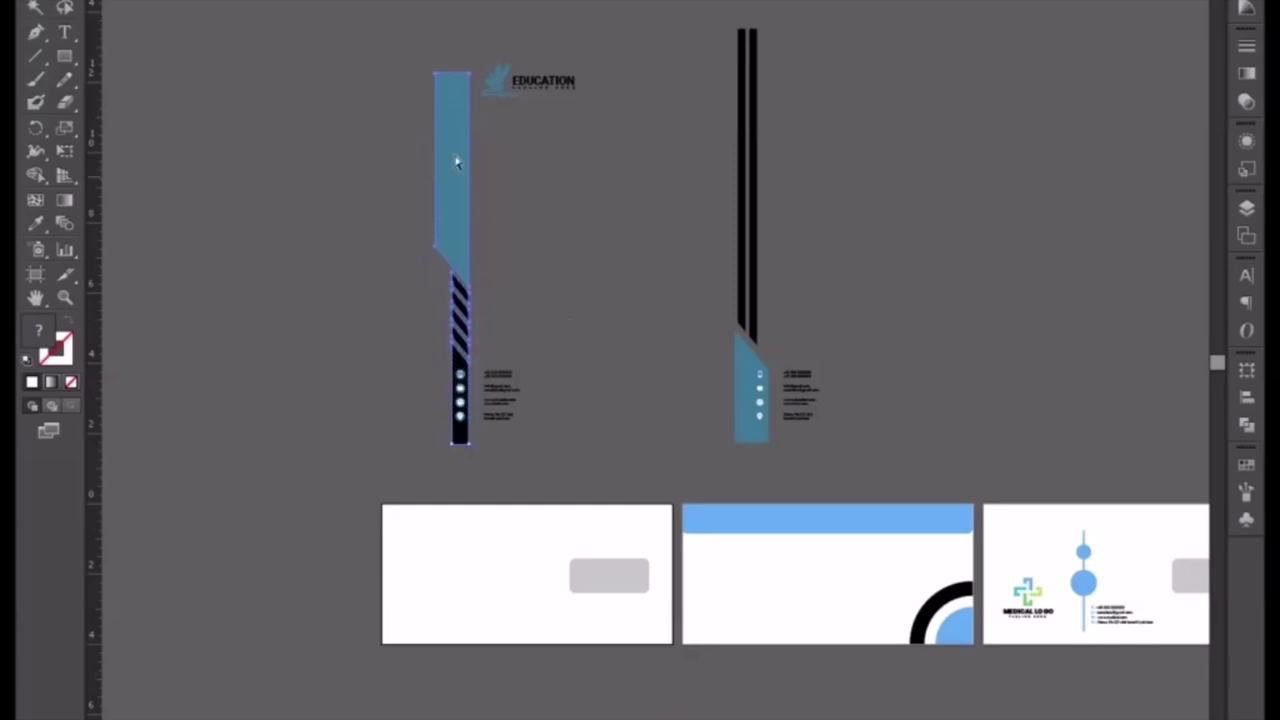
click(385, 142)
drag(420, 57, 477, 90)
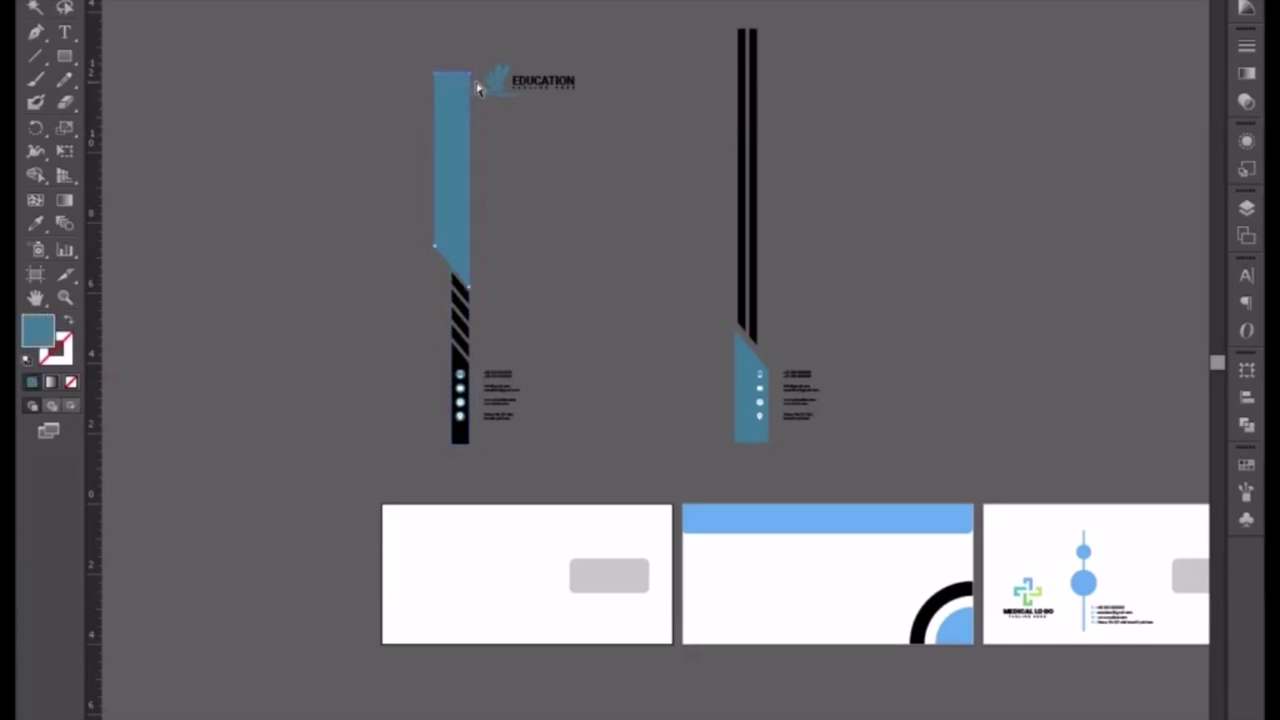
key(shift+Down)
key(shift+Down)
key(shift+Down)
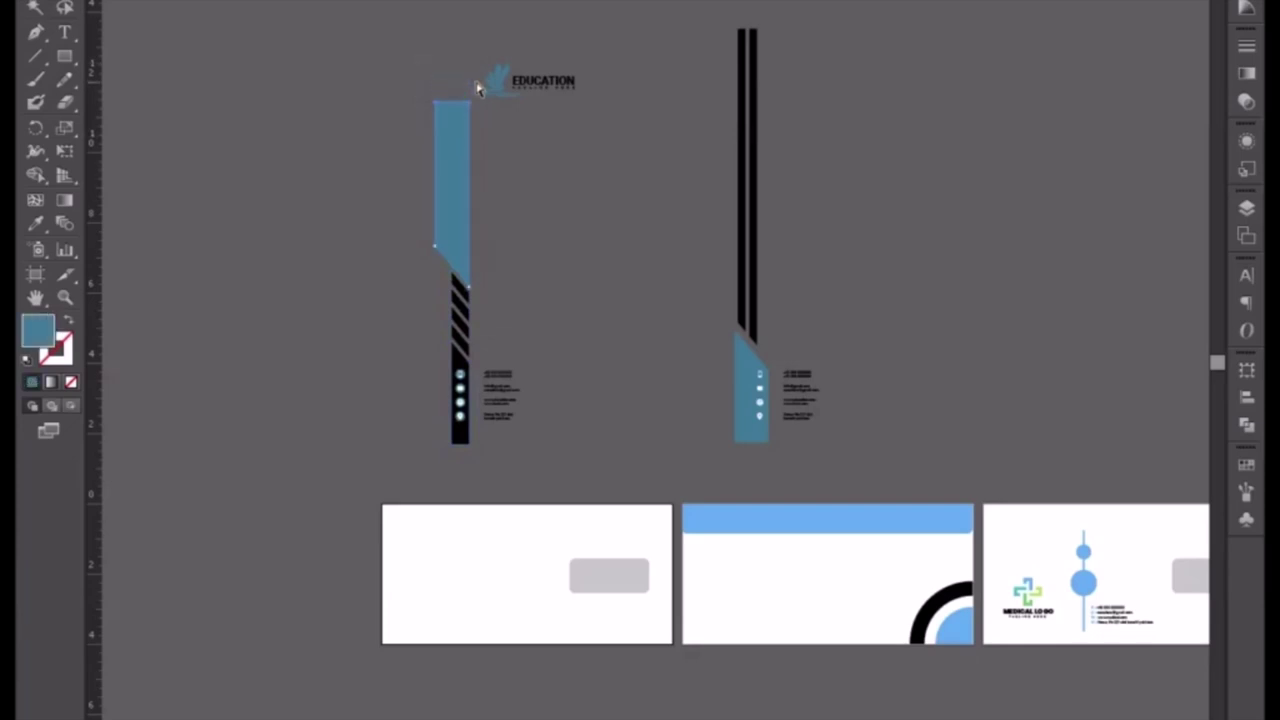
key(shift+Down)
key(shift+Down)
key(shift+Down)
key(shift+Down)
key(shift+Down)
key(shift+Down)
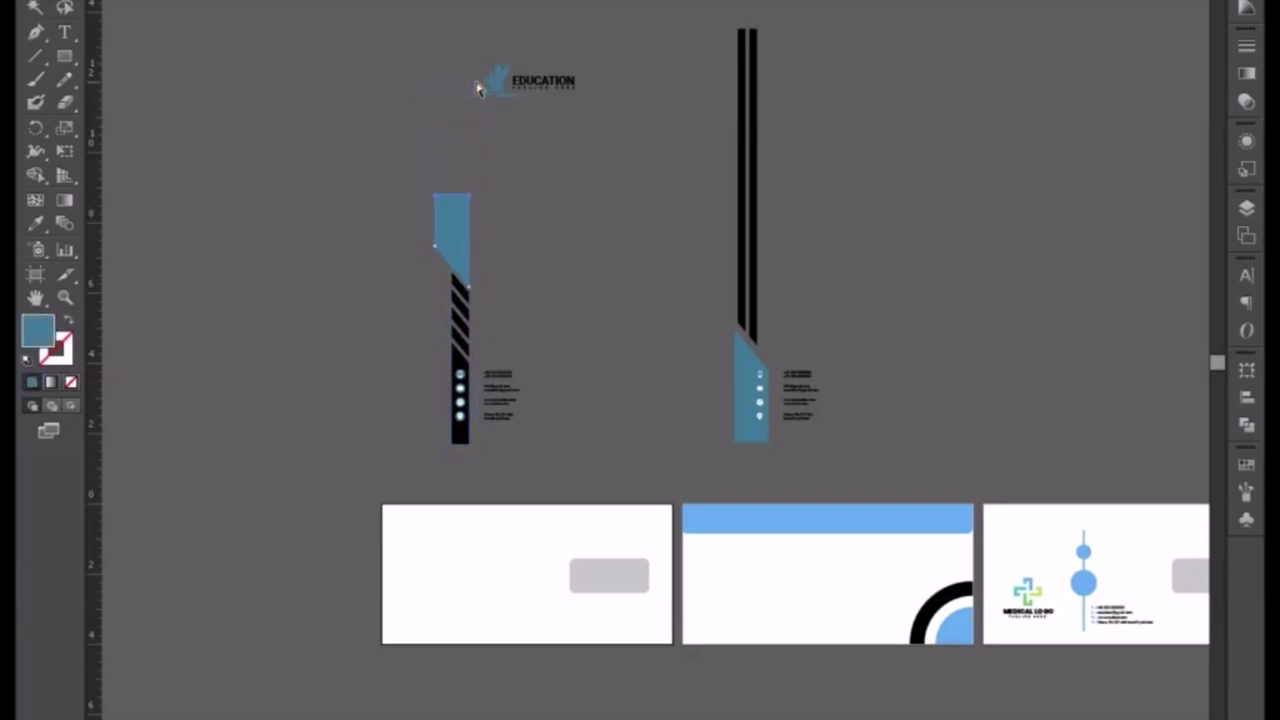
click(390, 113)
Move the EDUCATION logo down beside the teal bar, then place the whole design on the envelope's left edge.
click(560, 88)
drag(557, 86, 555, 220)
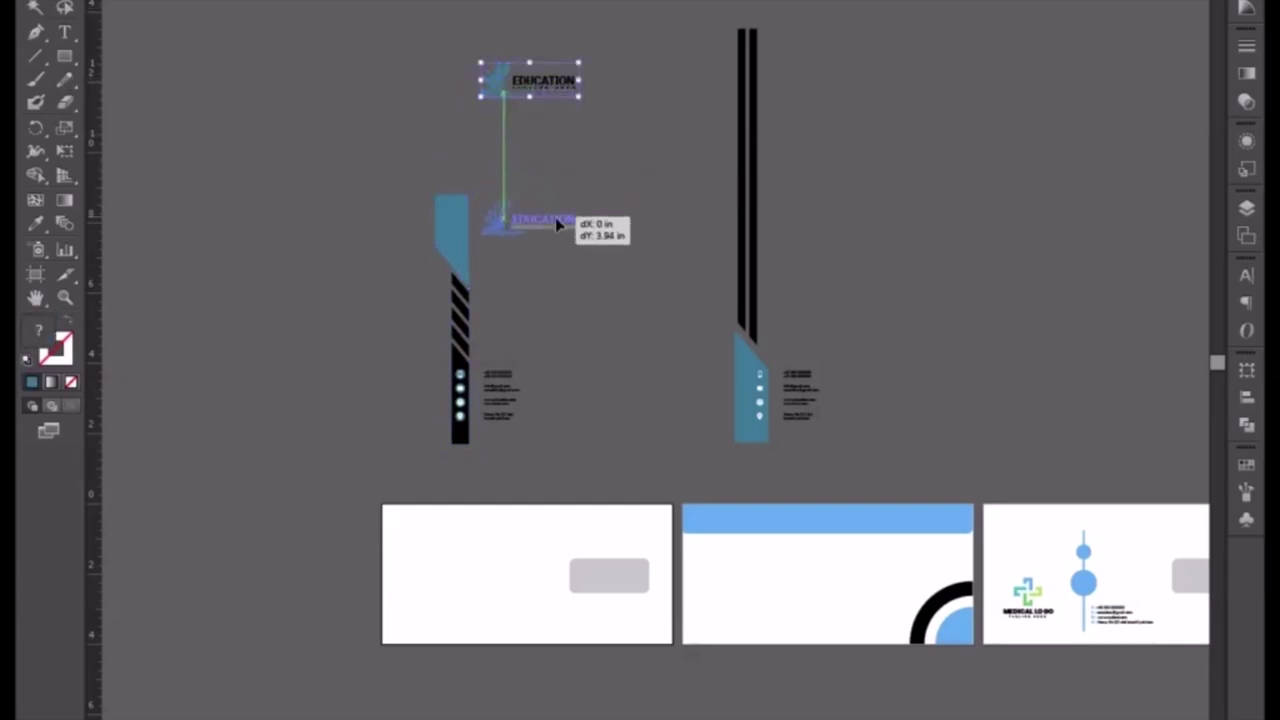
mouse_move(408, 168)
mouse_down()
mouse_move(562, 468)
mouse_move(575, 462)
mouse_up()
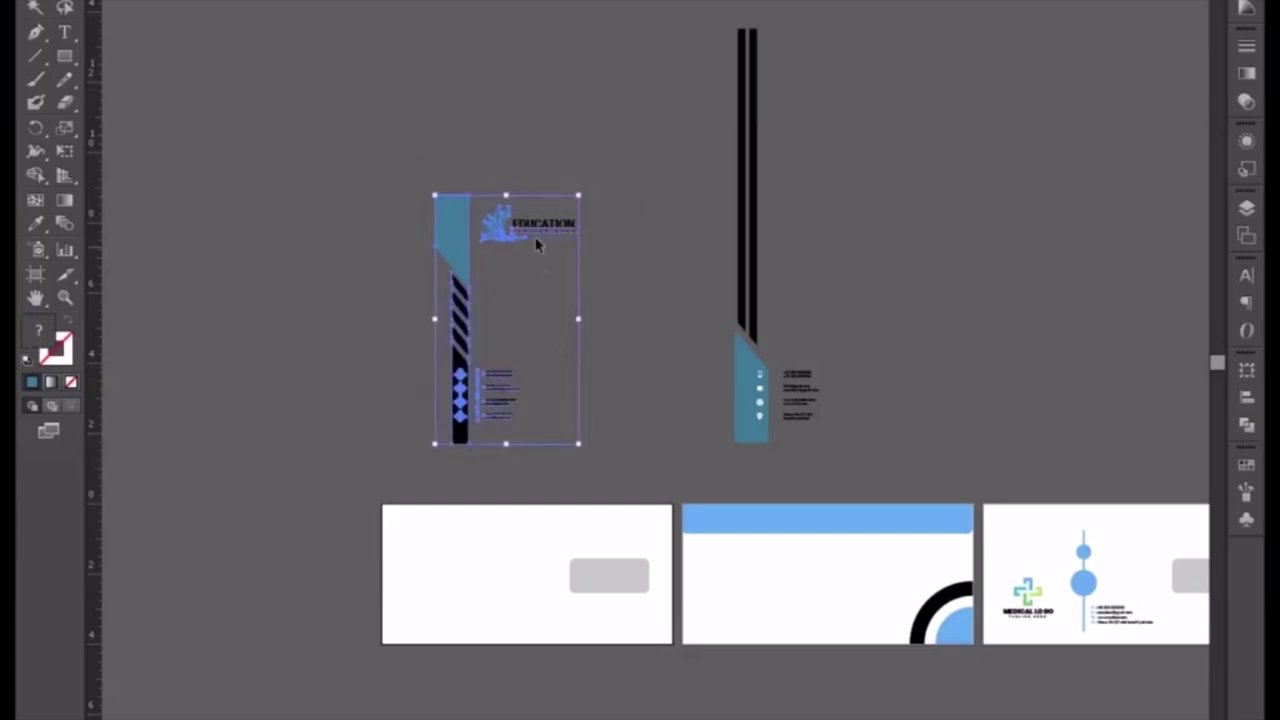
mouse_move(534, 230)
mouse_down()
mouse_move(474, 432)
mouse_move(468, 518)
mouse_move(486, 533)
mouse_up()
Scroll to the first envelope and zoom in on its left-edge design.
scroll(488, 357, down, 5)
scroll(488, 357, left, 3)
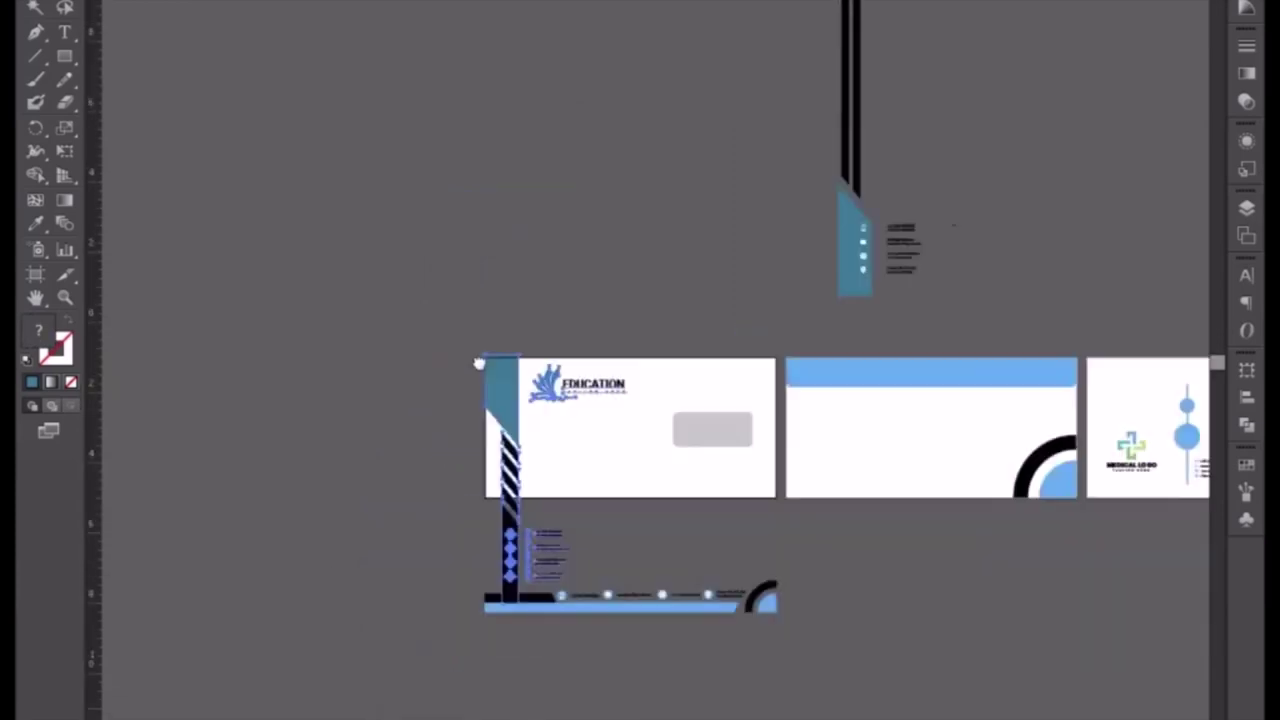
key(ctrl+plus)
key(ctrl+plus)
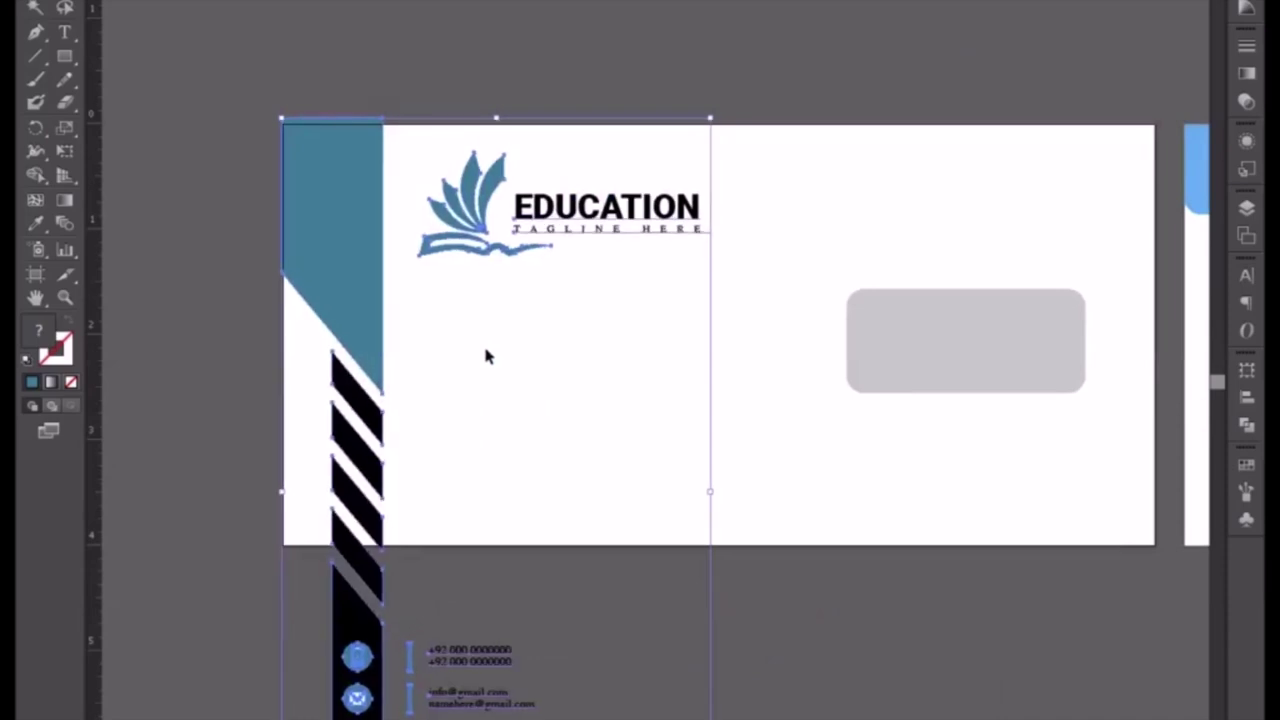
Select the contact strip group and nudge it upward toward the envelope.
click(497, 484)
drag(266, 517, 271, 220)
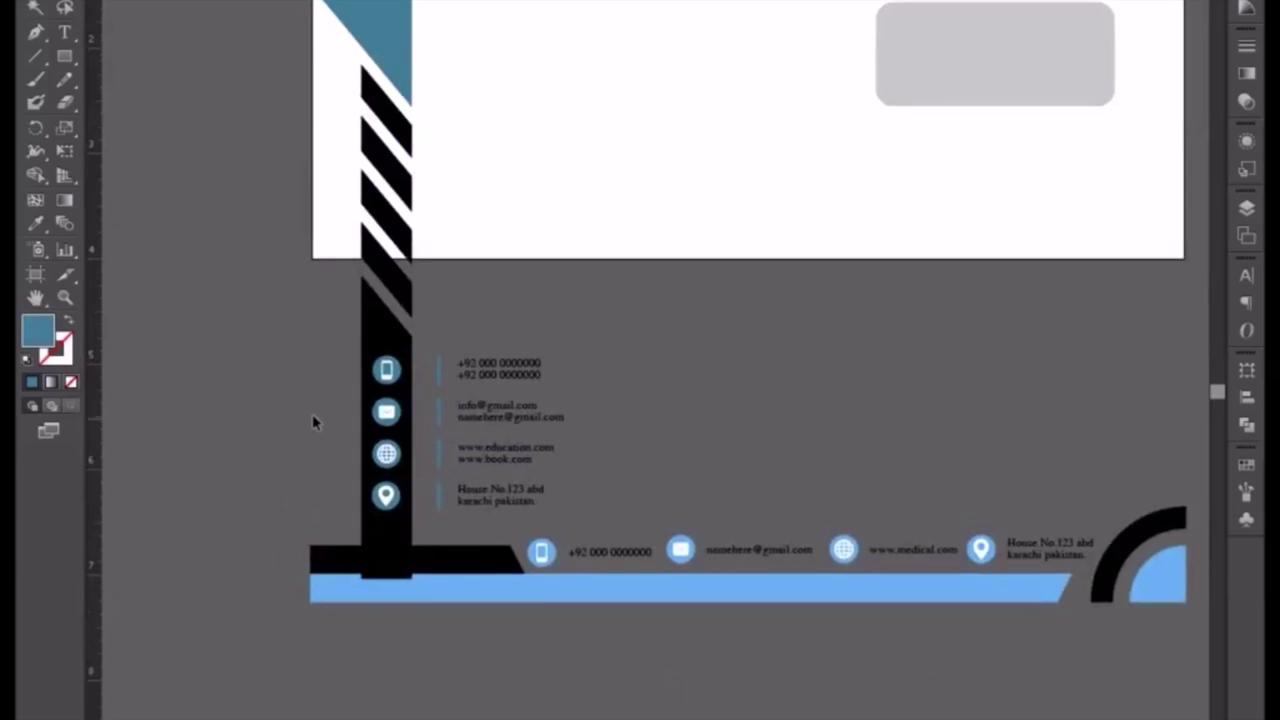
drag(293, 329, 534, 523)
scroll(654, 494, up, 3)
scroll(453, 452, up, 2)
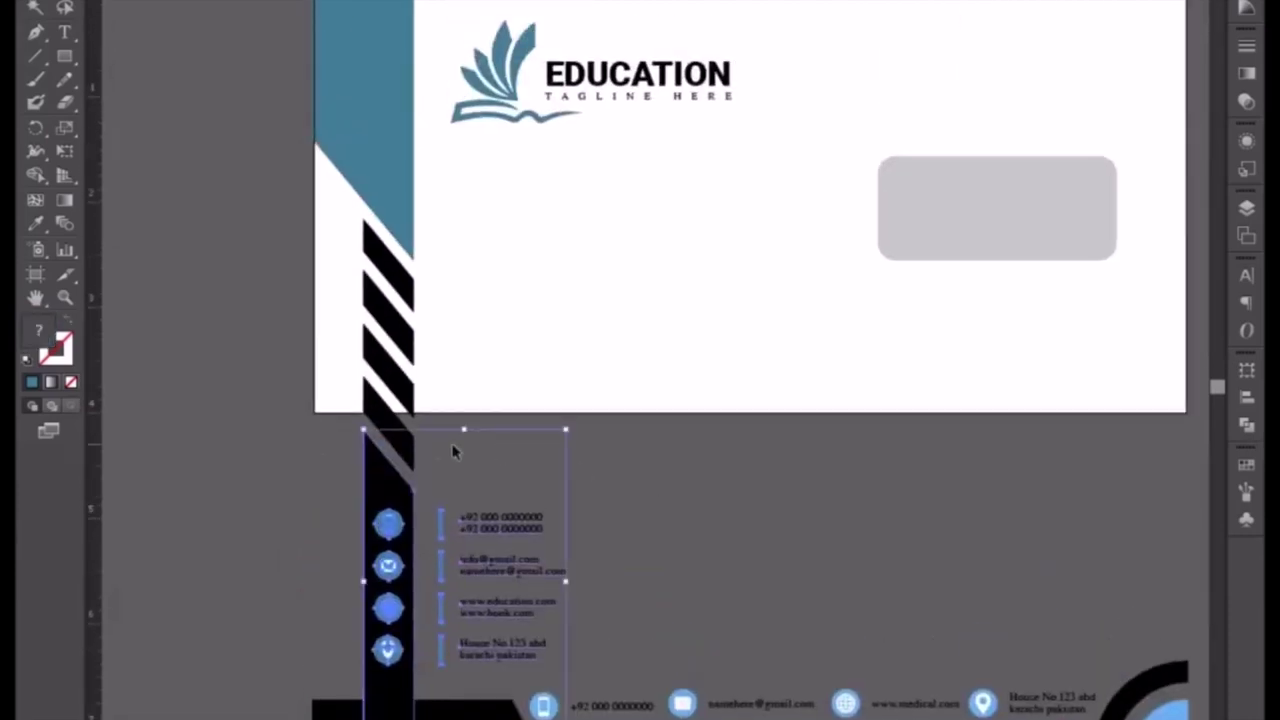
key(shift+Up)
key(shift+Up)
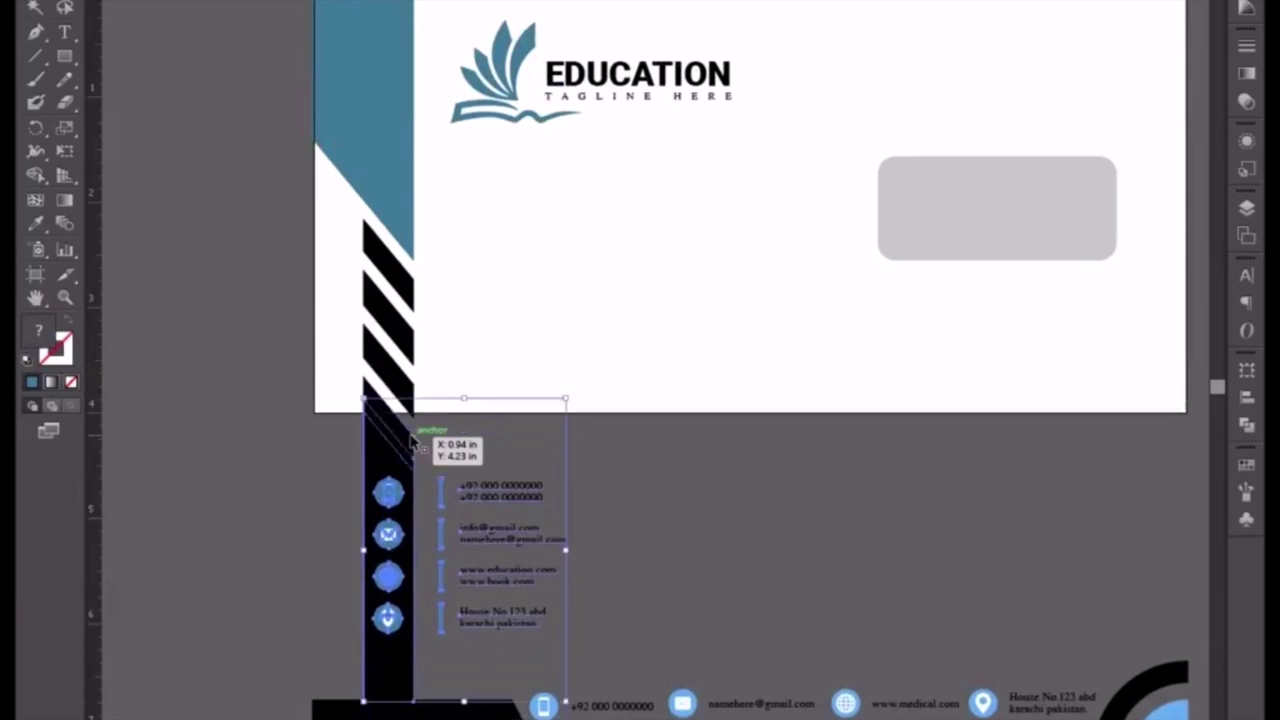
key(shift+Up)
key(shift+Up)
key(shift+Up)
key(shift+Up)
key(shift+Up)
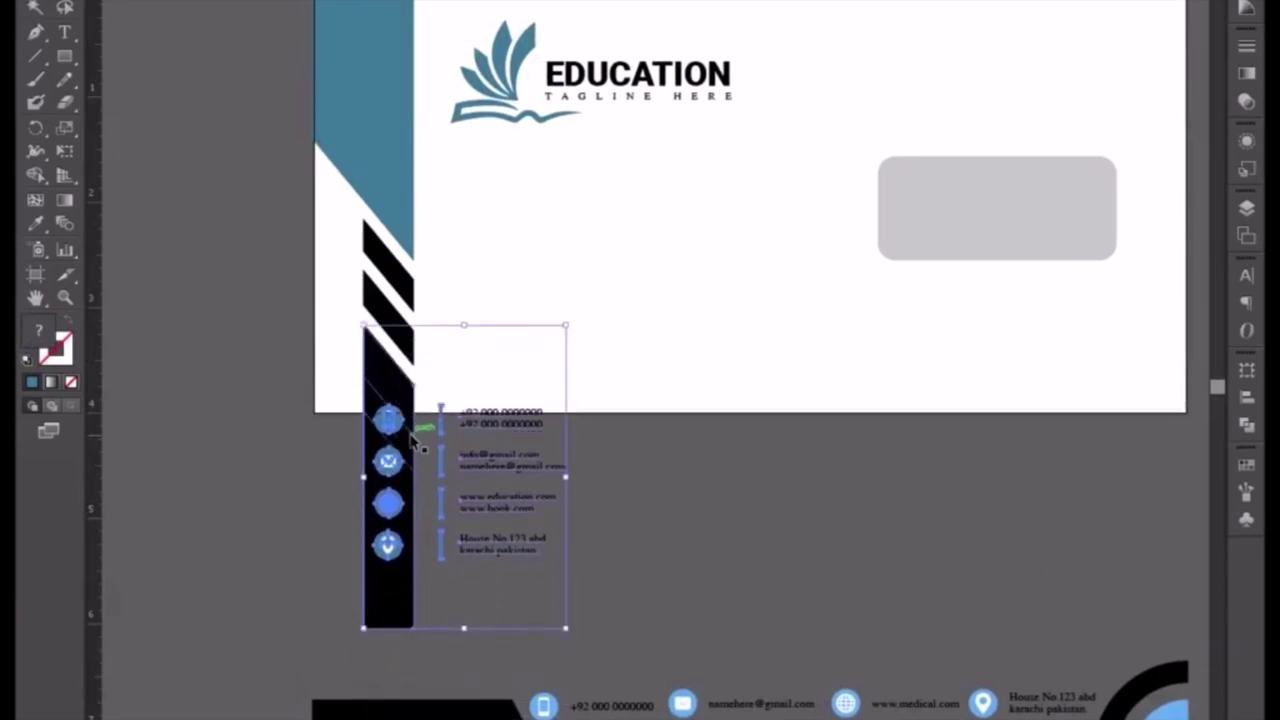
click(337, 389)
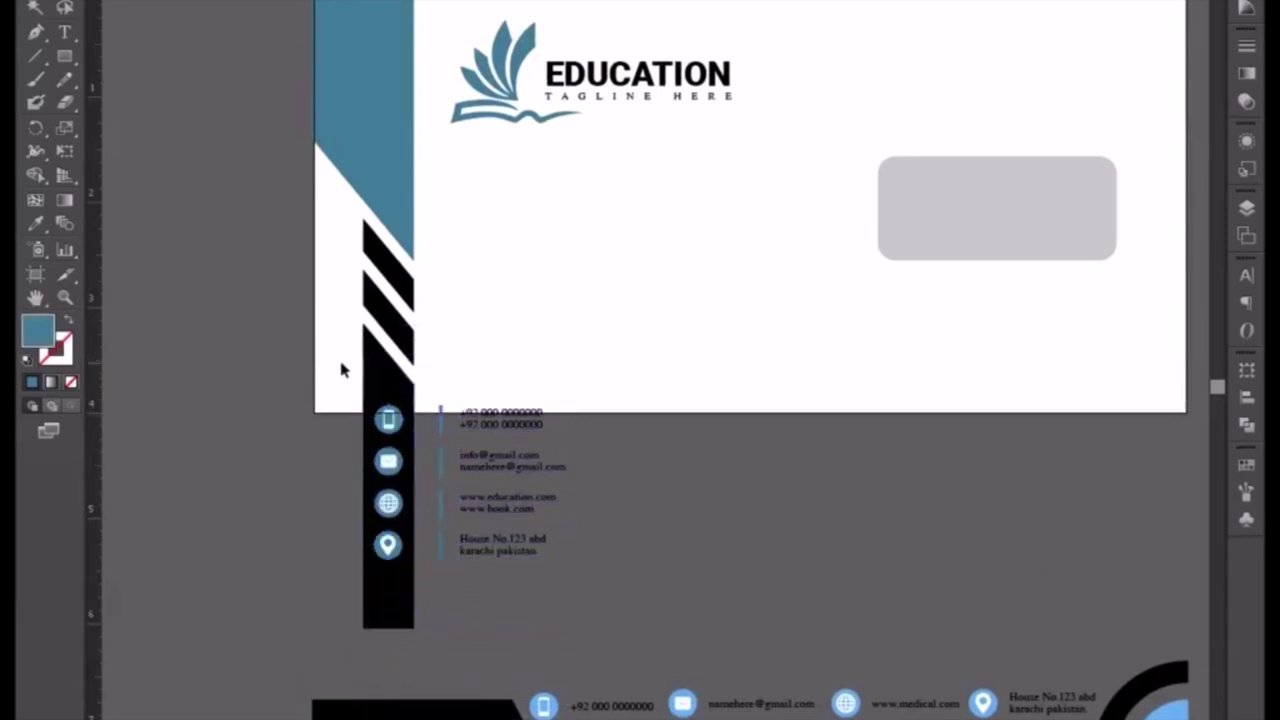
Raise the striped black bar's bottom edge so it ends at the envelope's bottom edge.
drag(344, 354, 414, 460)
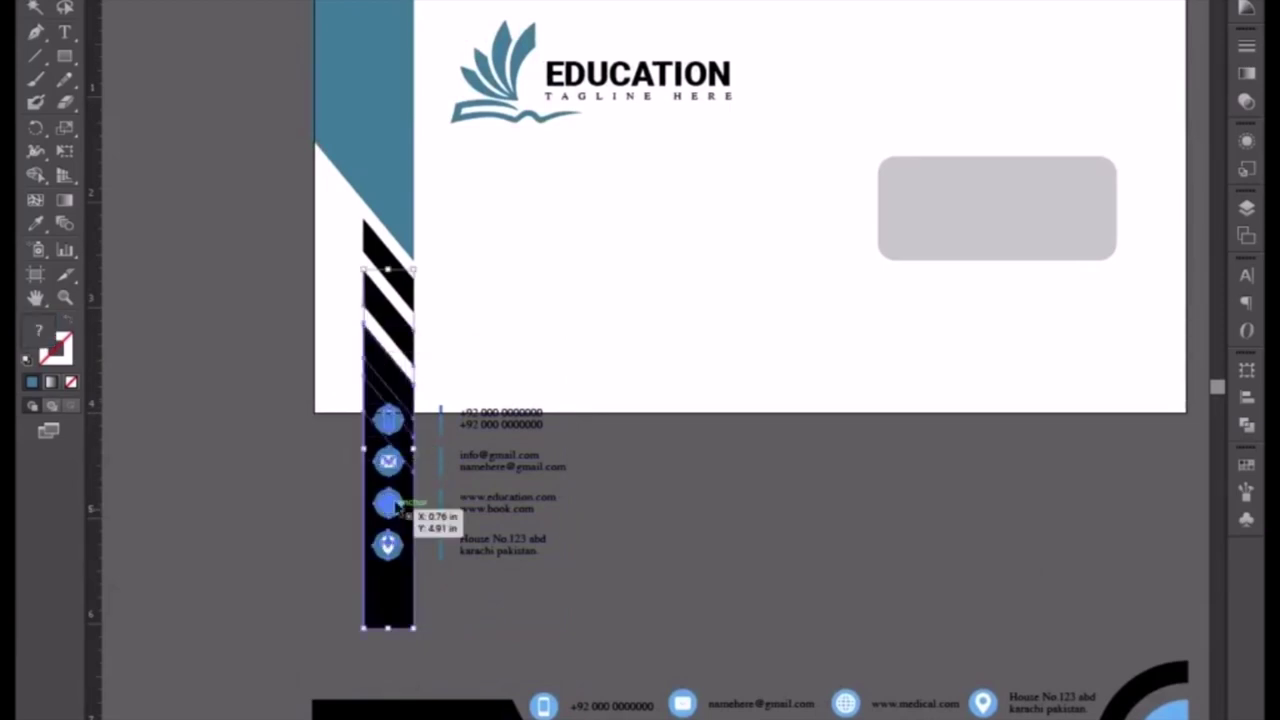
click(390, 533)
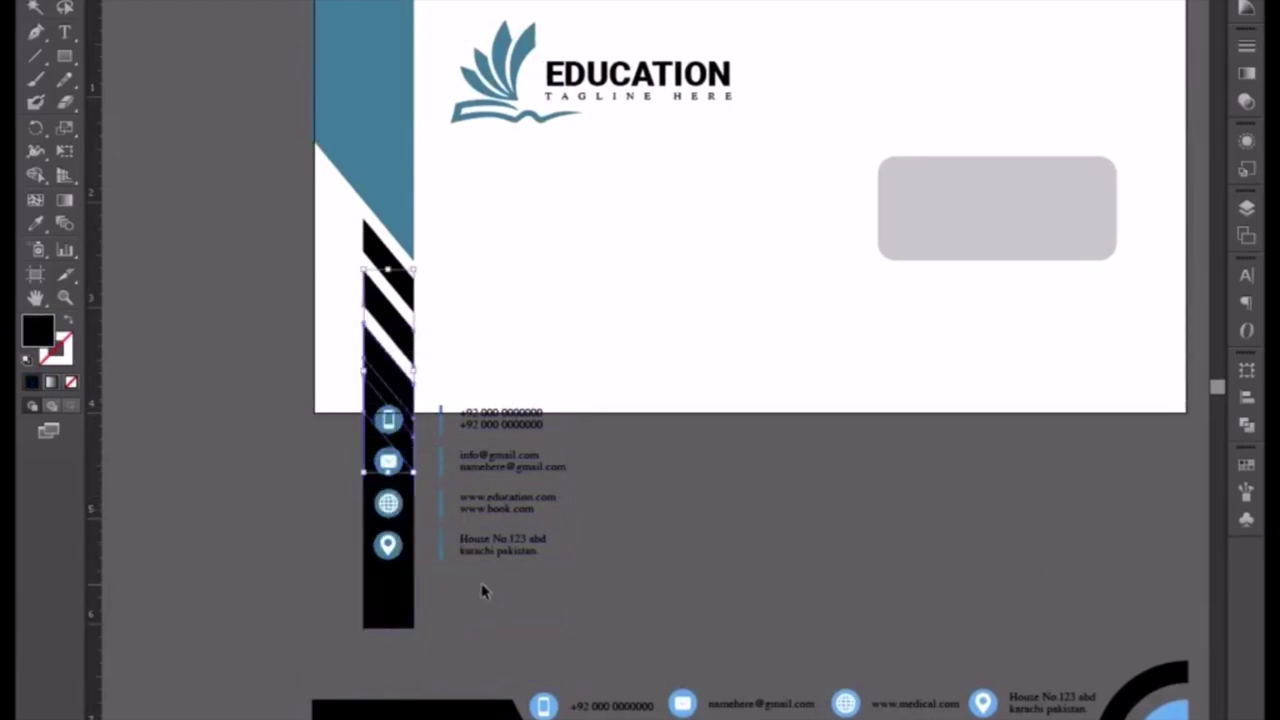
key(Delete)
key(ctrl+z)
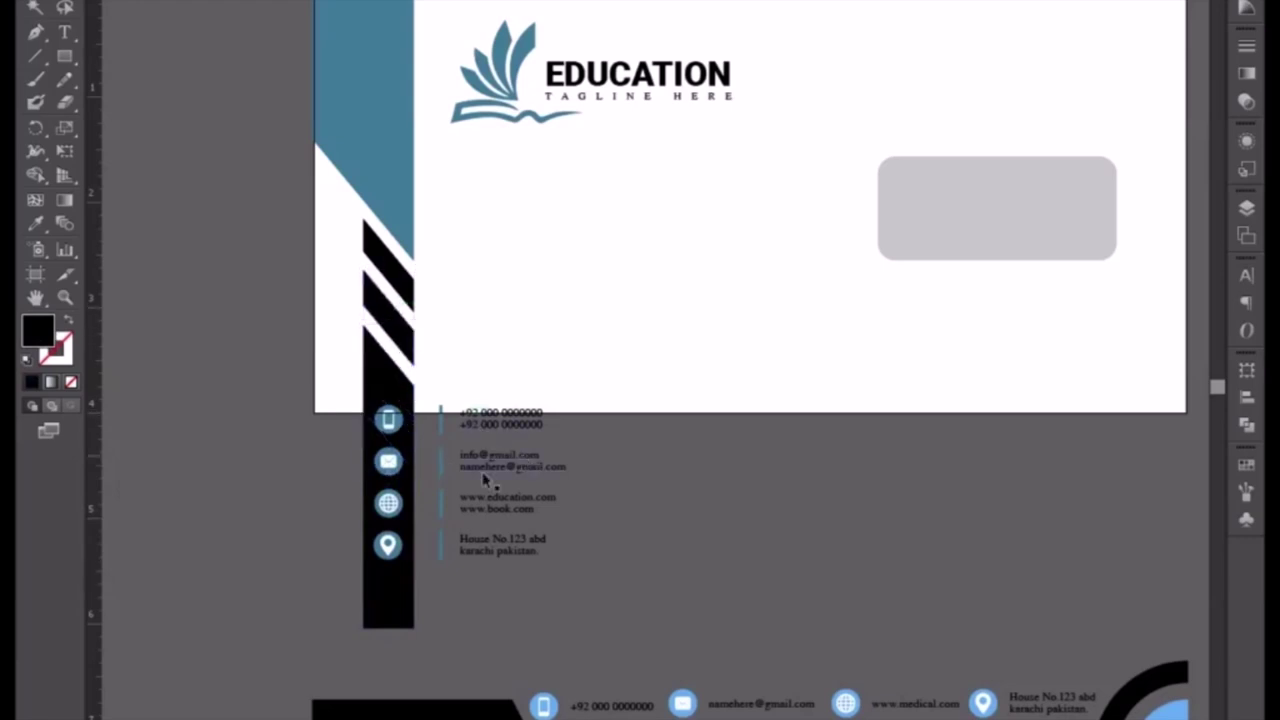
scroll(293, 541, up, 1)
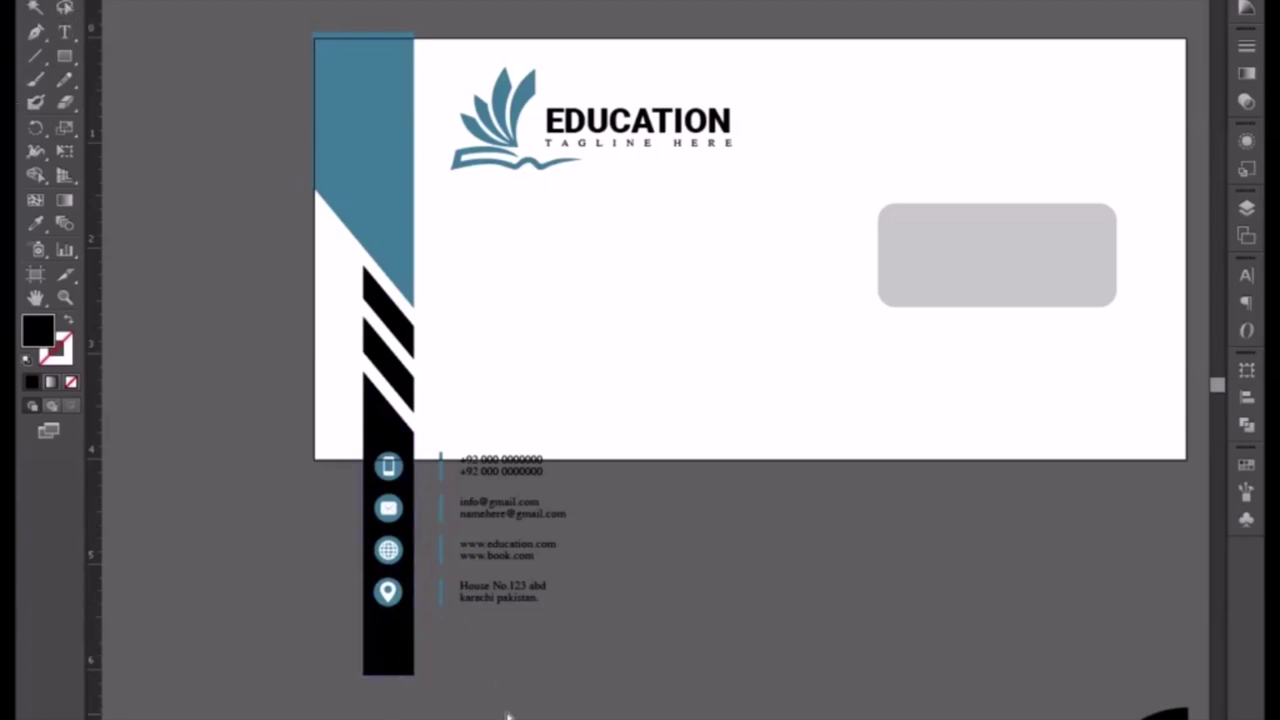
click(343, 672)
key(Up)
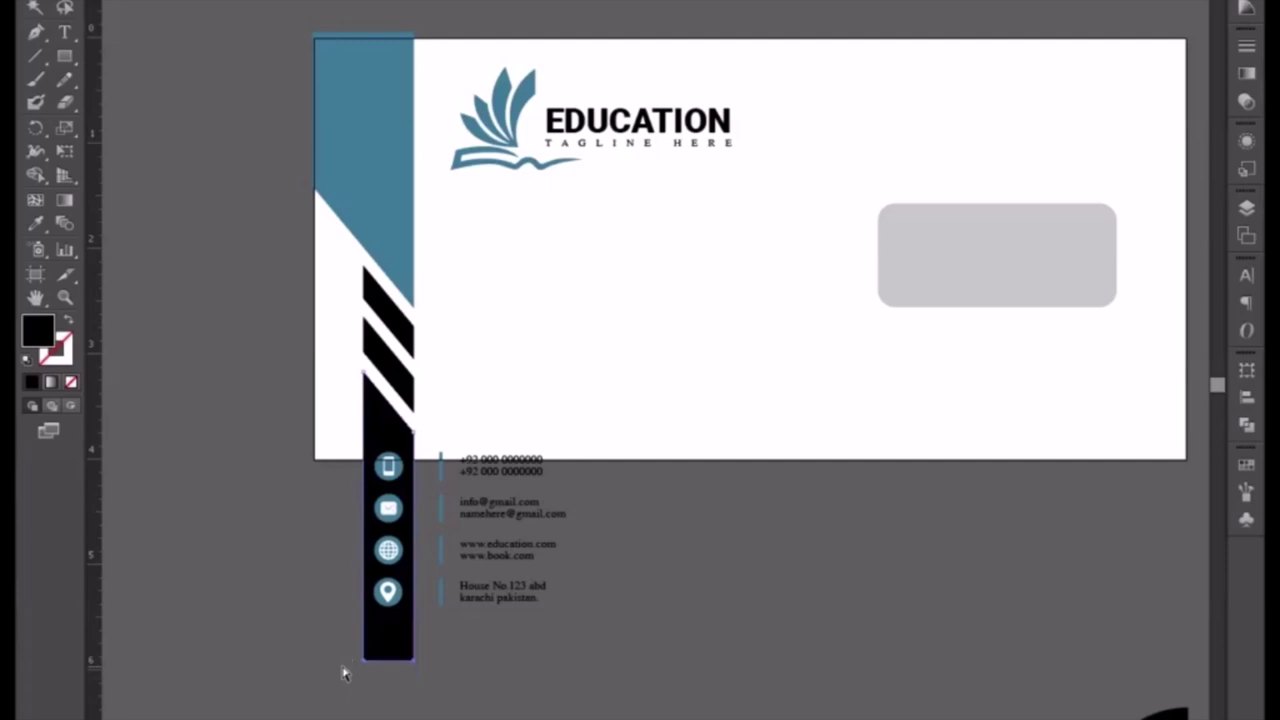
key(Up)
key(Up)
key(Up)
key(Up)
key(Up)
key(Up)
key(Up)
key(Up)
key(Up)
key(Up)
key(Up)
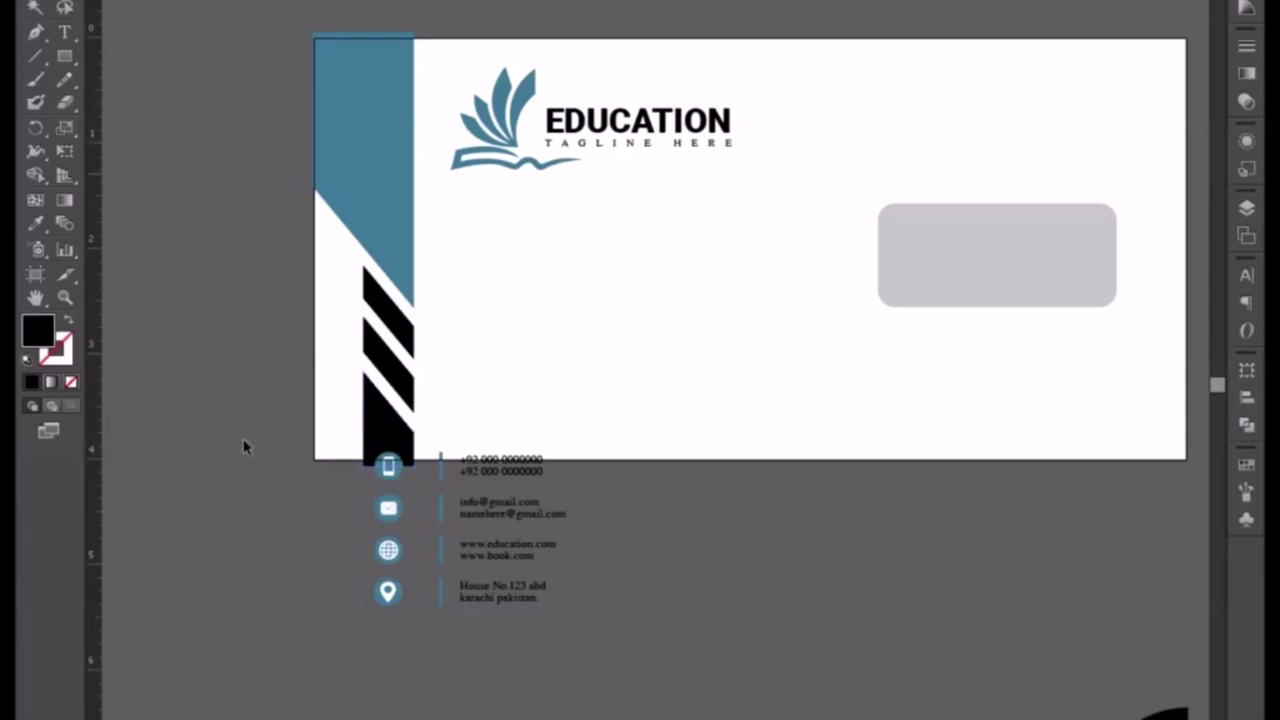
Move the contact icons and text block up onto the envelope.
drag(352, 509, 565, 634)
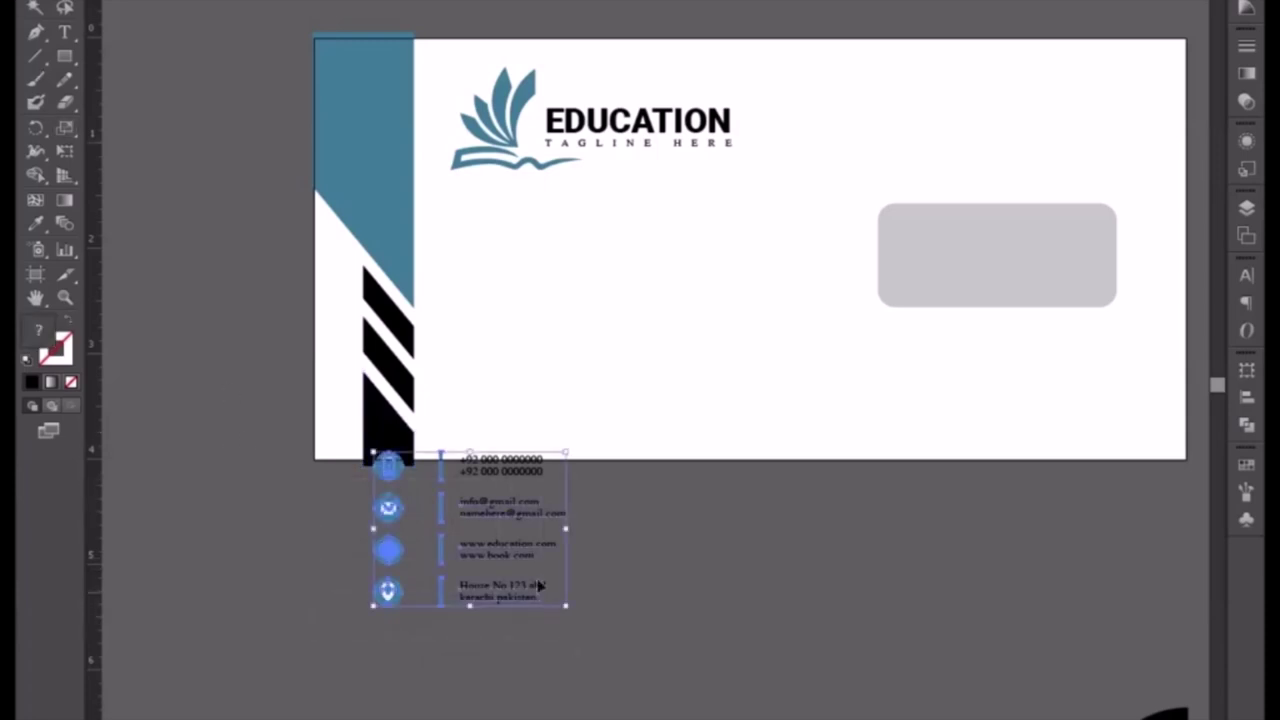
drag(526, 468, 651, 449)
key(ctrl+z)
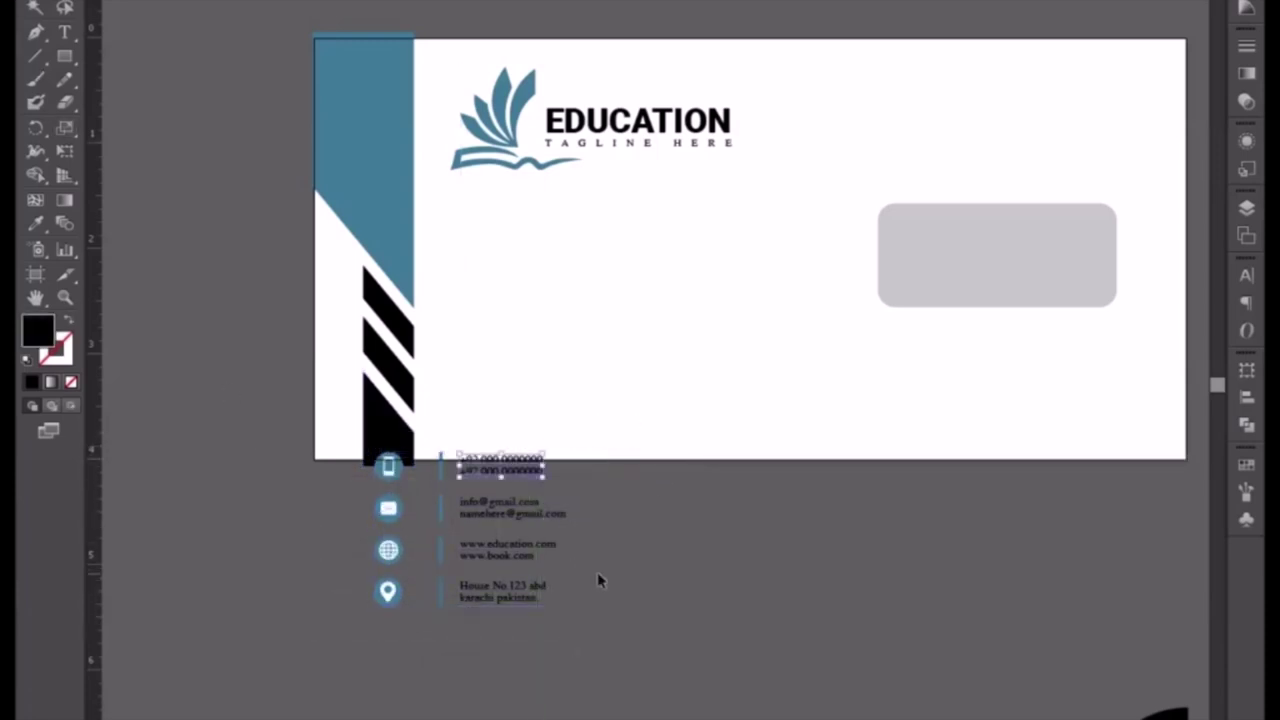
click(598, 656)
key(ctrl+z)
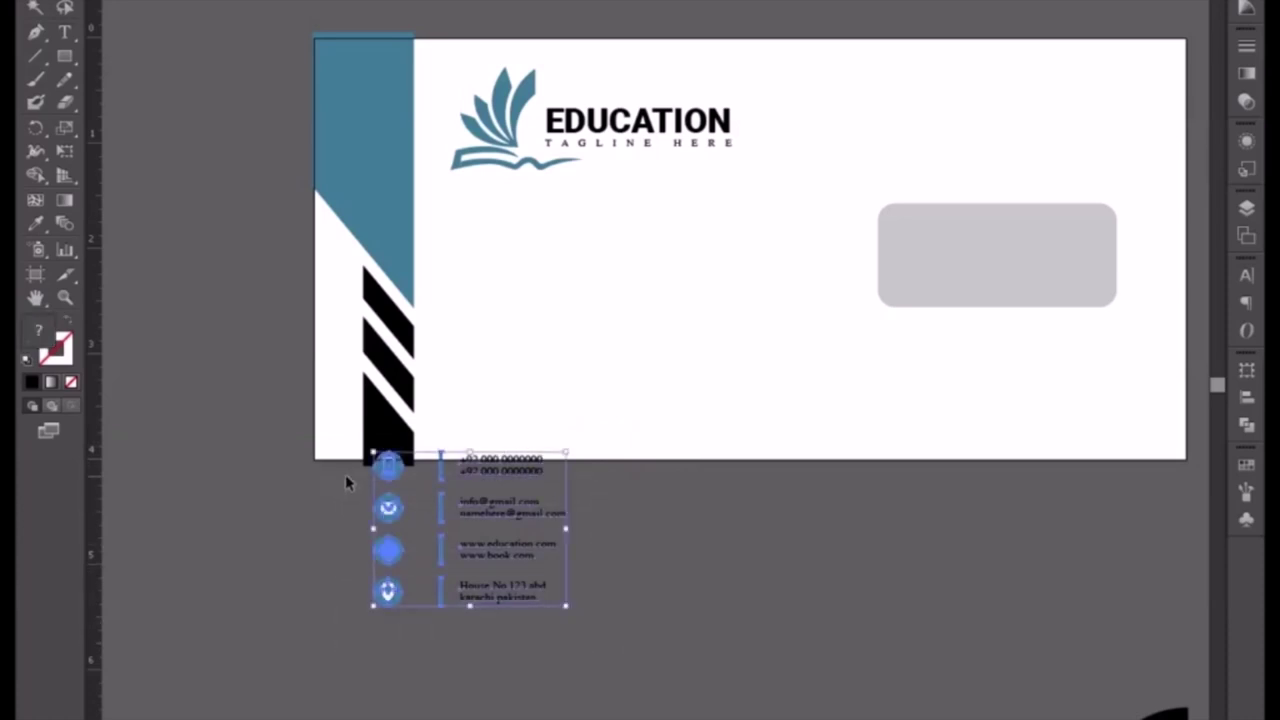
drag(448, 464, 452, 432)
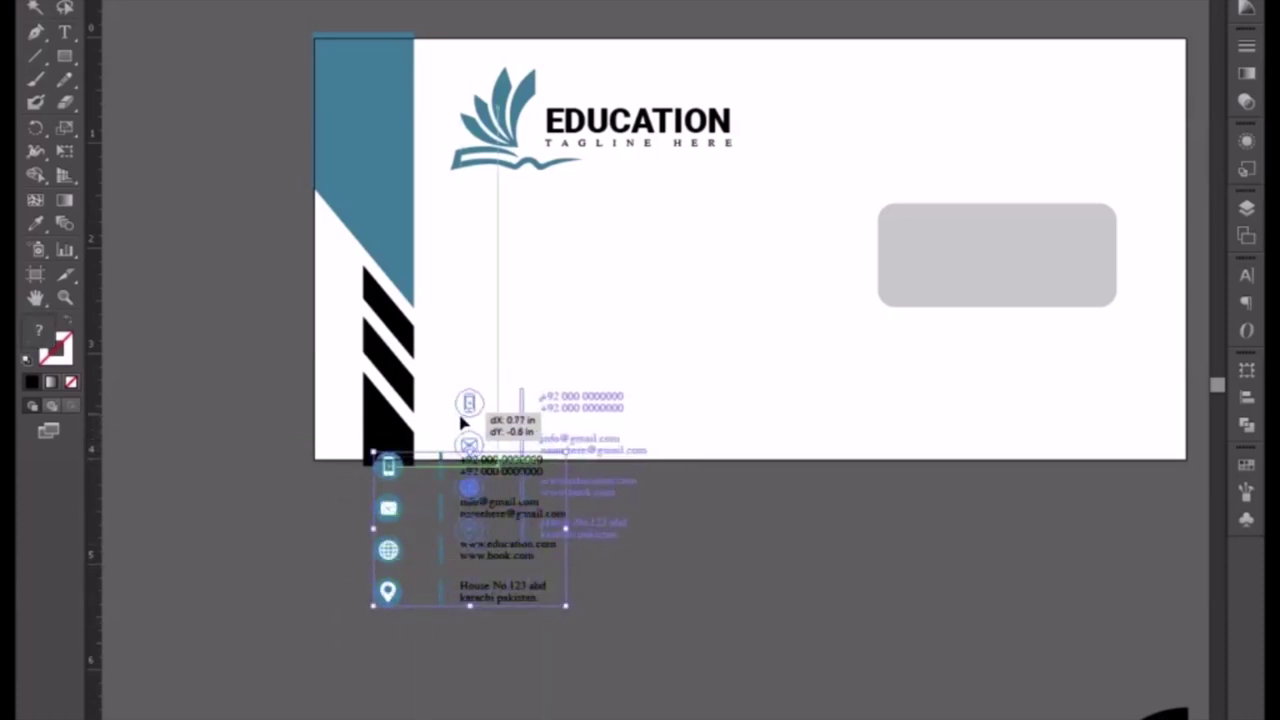
click(538, 634)
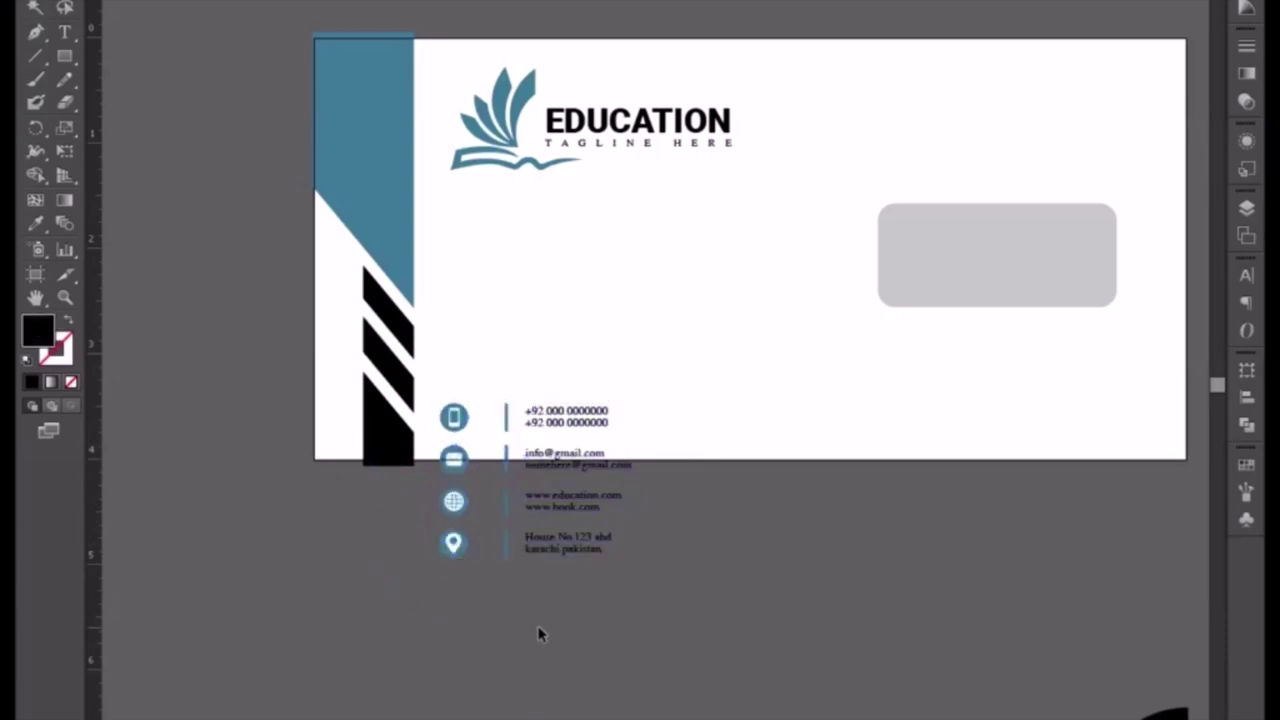
Ungroup the contact icons and move the email, web and address rows beside the phone row.
click(586, 588)
drag(423, 606, 450, 475)
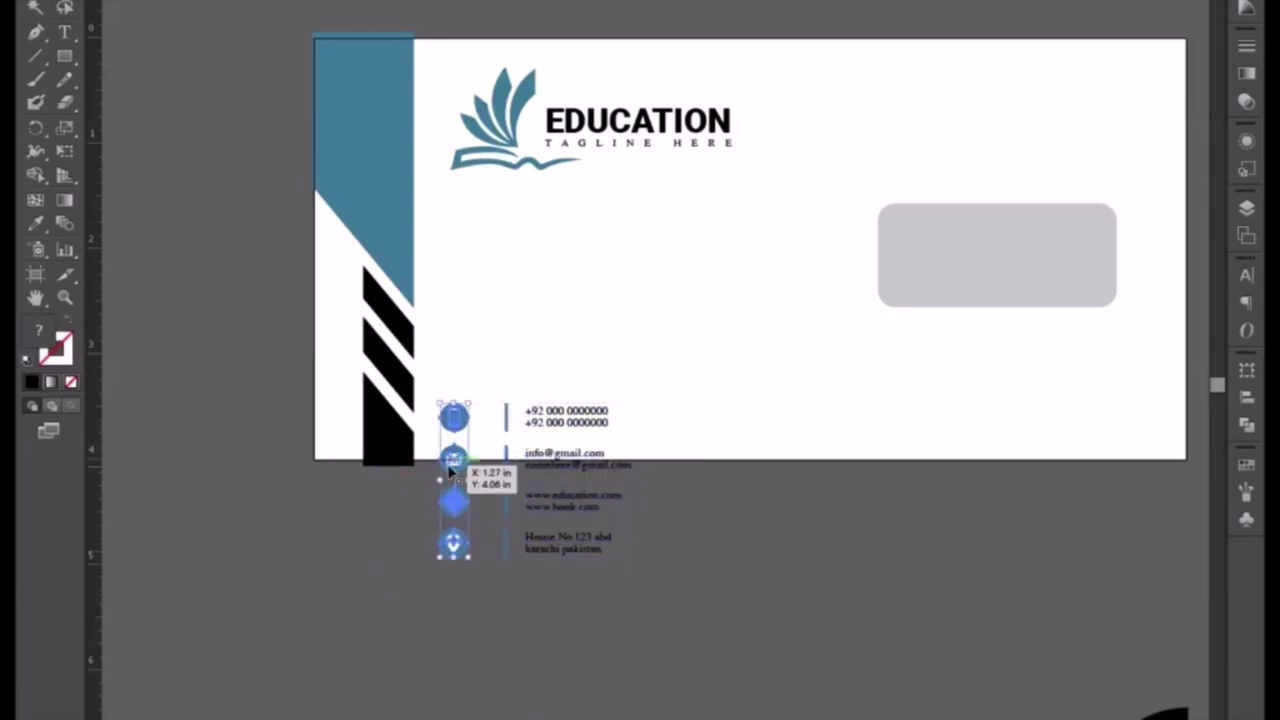
right_click(451, 472)
click(486, 580)
click(500, 585)
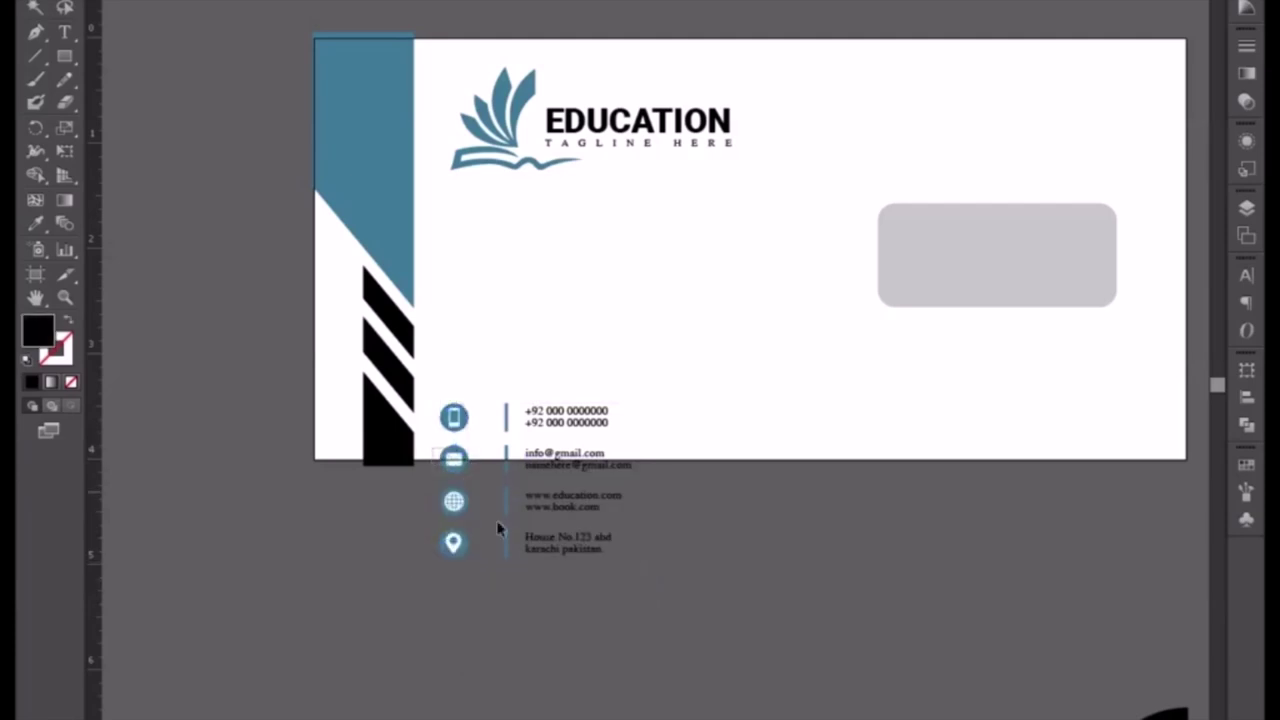
mouse_move(614, 591)
mouse_down()
mouse_move(553, 490)
mouse_move(728, 458)
mouse_move(729, 423)
mouse_up()
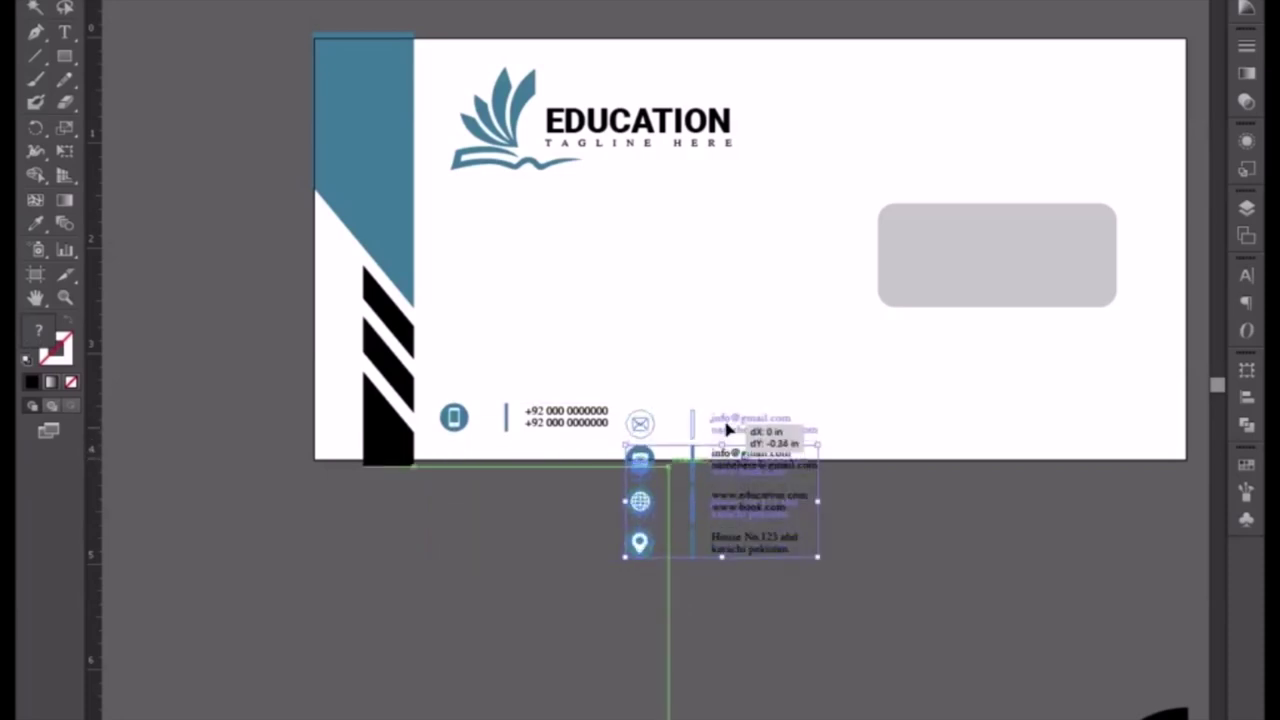
click(578, 459)
drag(630, 392, 801, 577)
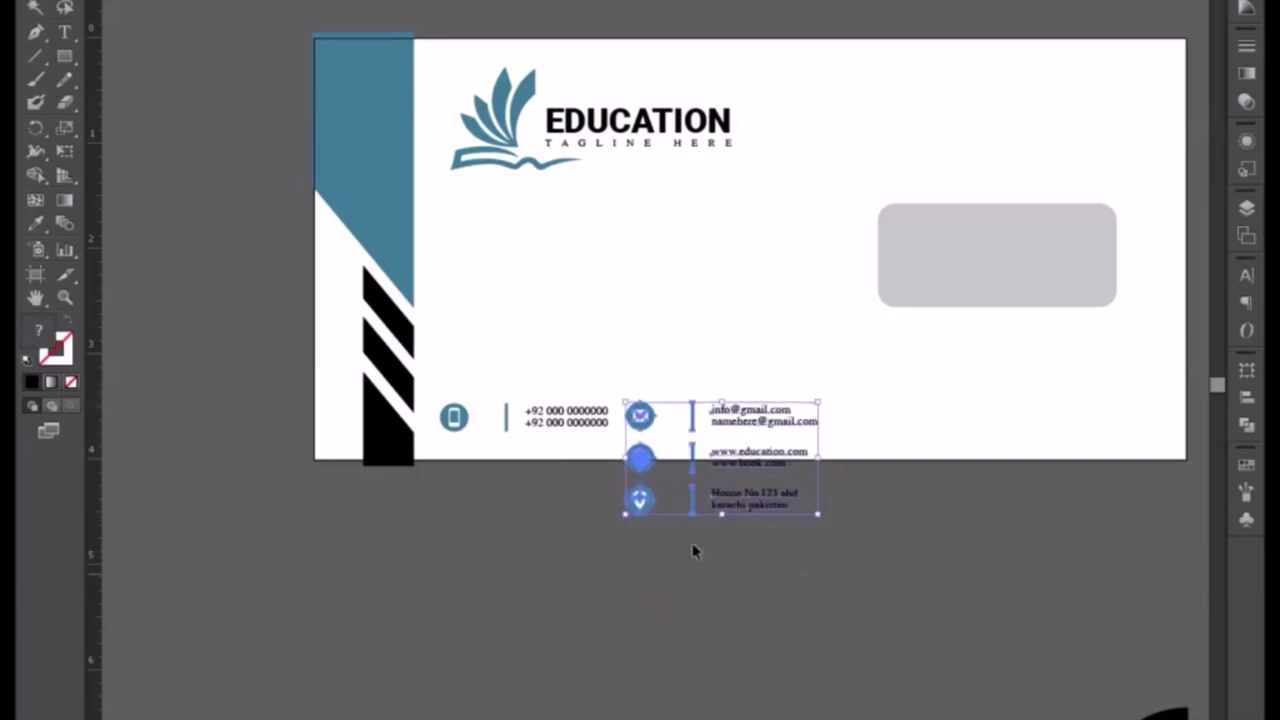
click(607, 530)
Line up the web and address rows with the phone and email in one row.
mouse_move(594, 451)
mouse_down()
mouse_move(831, 560)
mouse_move(542, 561)
mouse_up()
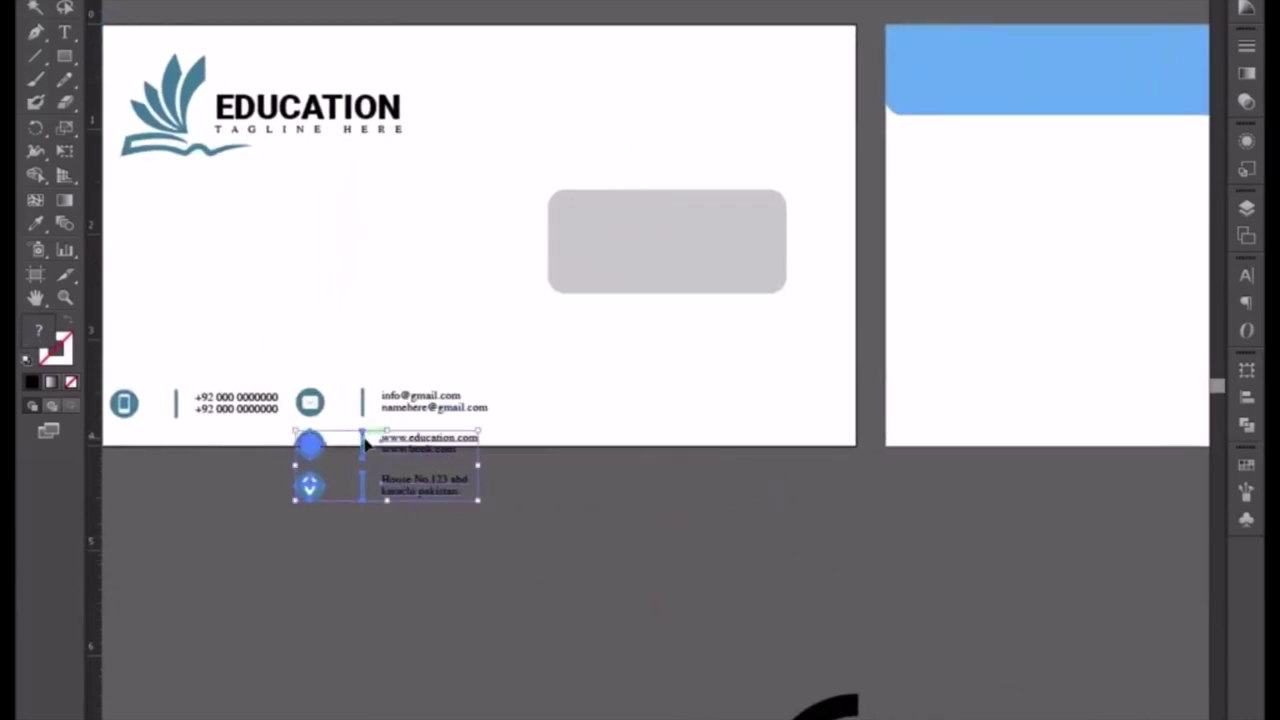
drag(366, 443, 600, 420)
drag(598, 421, 646, 405)
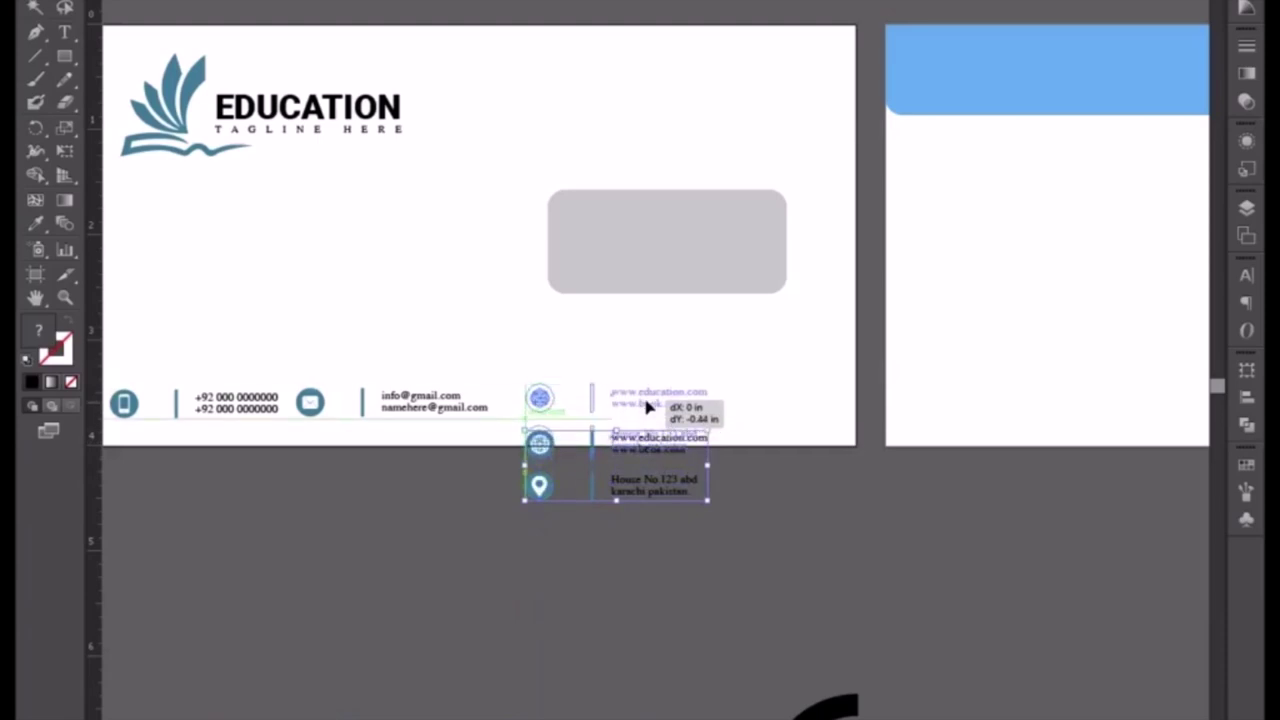
drag(647, 408, 647, 410)
click(503, 488)
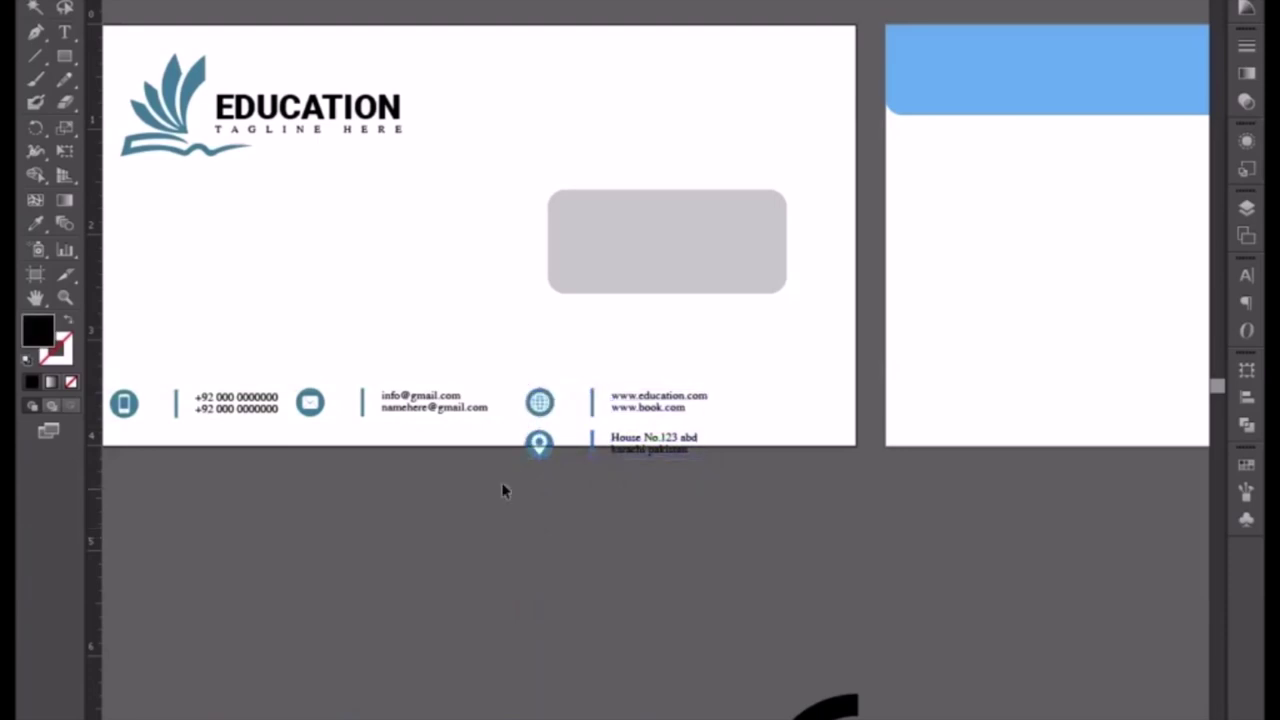
mouse_move(676, 486)
mouse_down()
mouse_move(660, 452)
mouse_move(826, 410)
mouse_move(814, 408)
mouse_up()
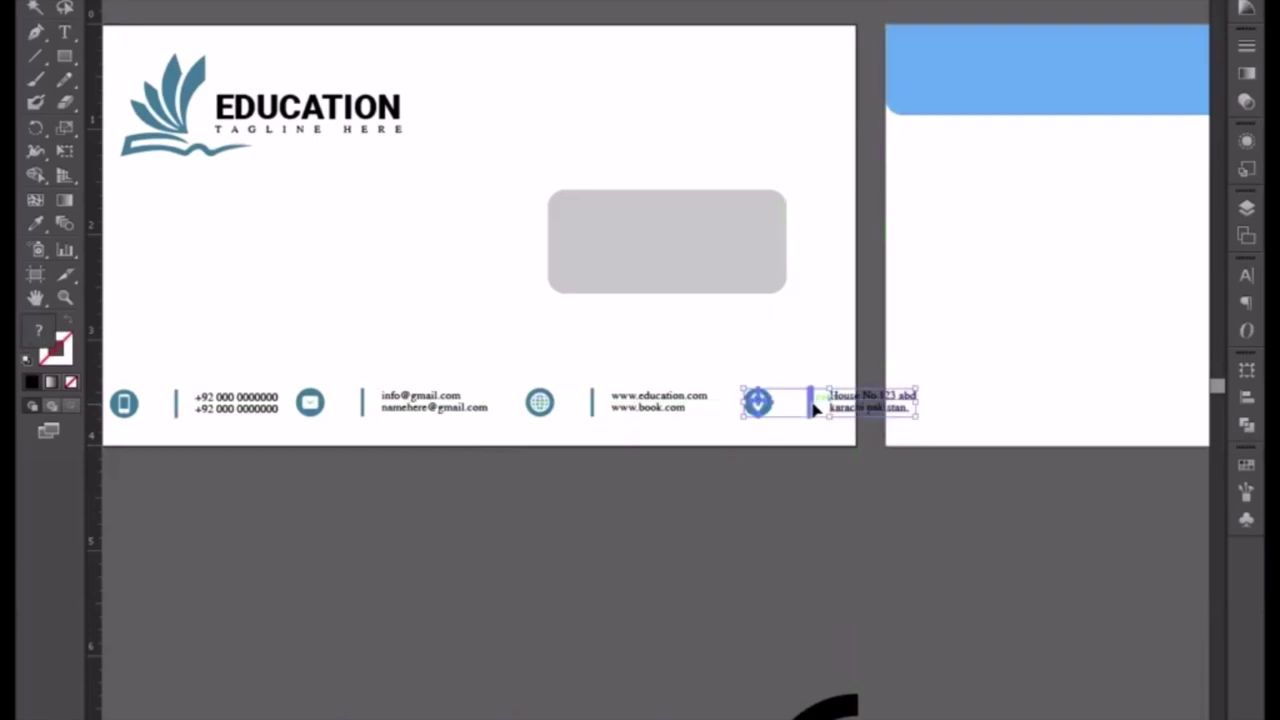
click(630, 497)
Nudge the phone-number text and the email icon and text group to the left.
scroll(660, 489, left, 3)
drag(287, 369, 394, 451)
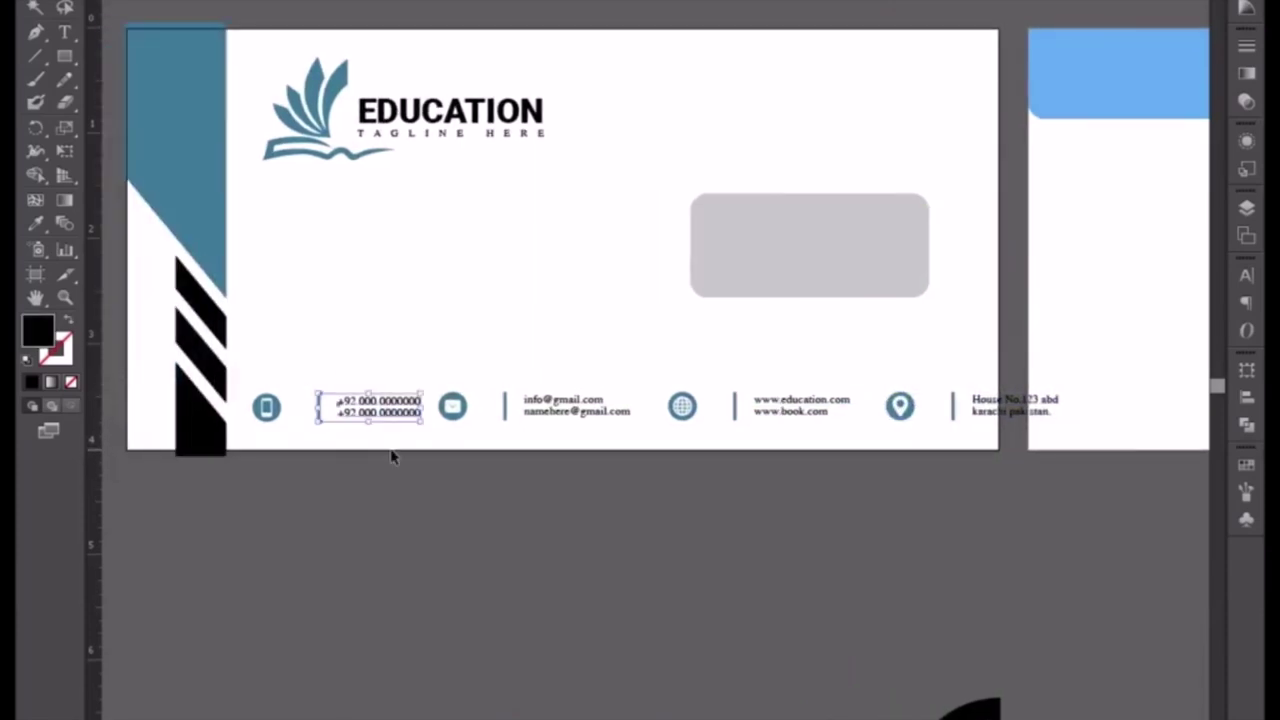
key(shift+Left)
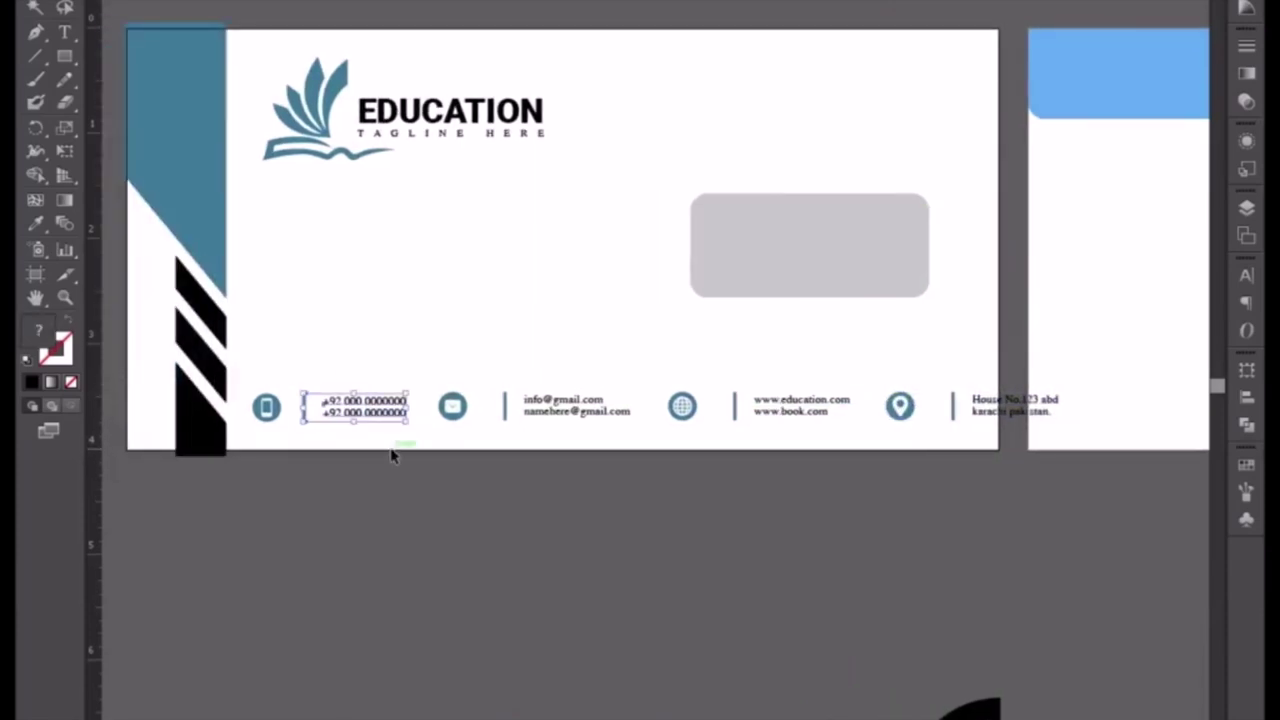
drag(502, 350, 570, 467)
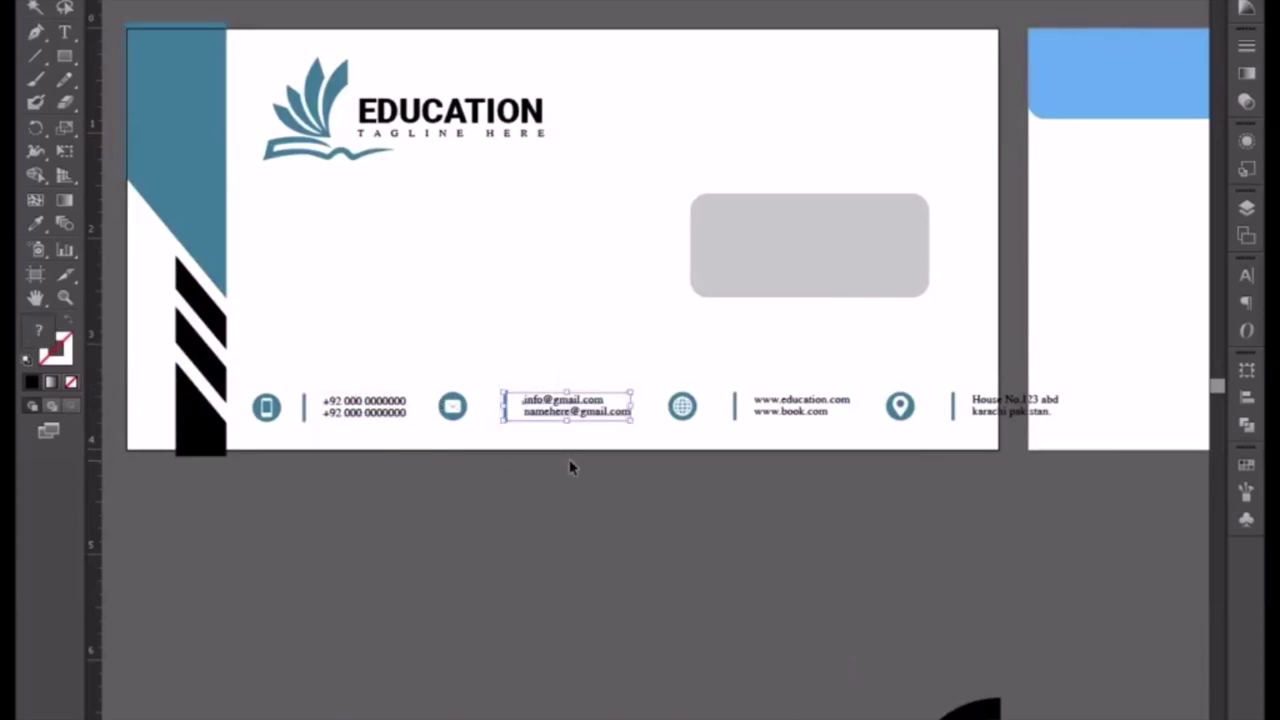
key(shift+Left)
drag(427, 338, 580, 500)
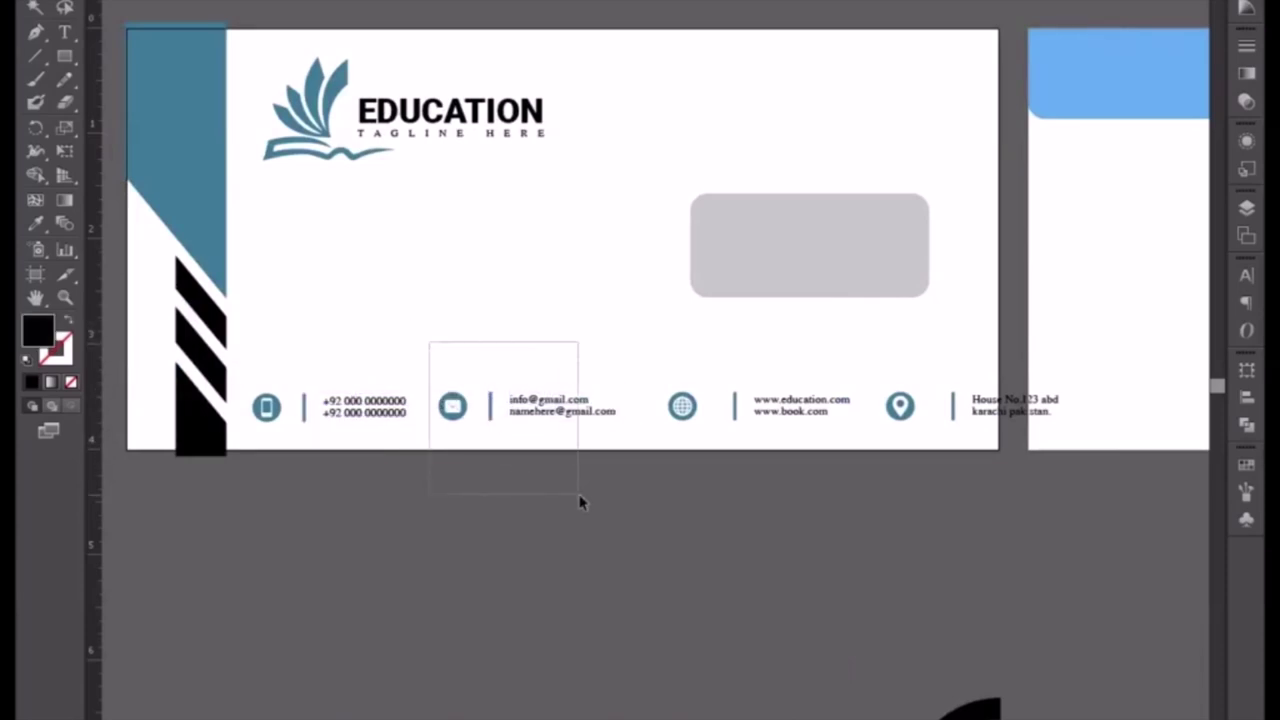
key(shift+Left)
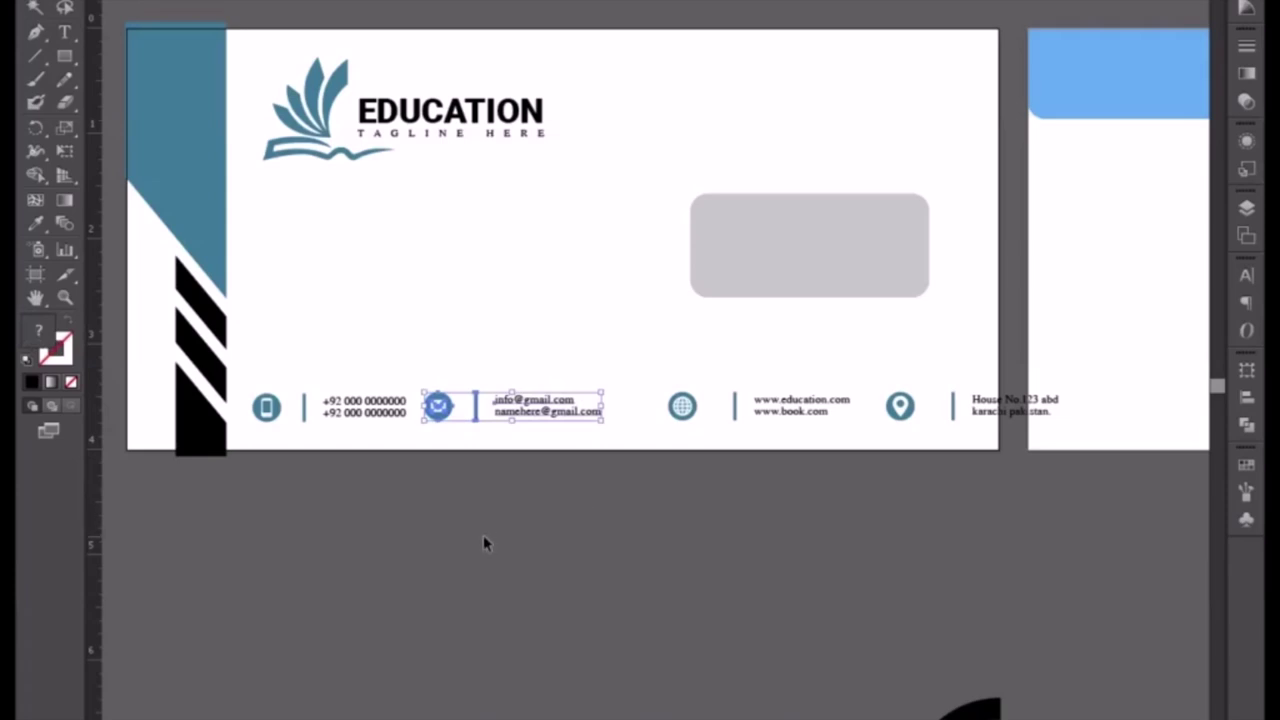
click(484, 542)
Shift the web-address group and the pin, divider and address group left onto the envelope.
drag(651, 360, 766, 398)
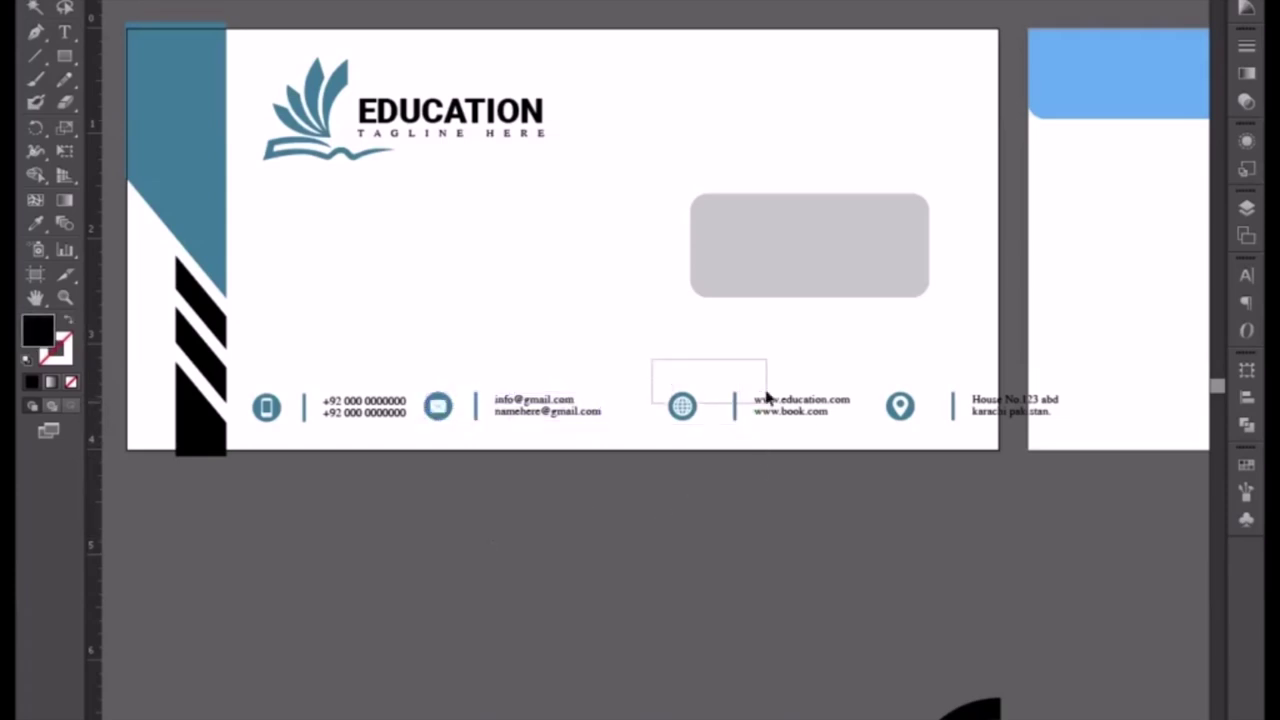
drag(714, 364, 781, 432)
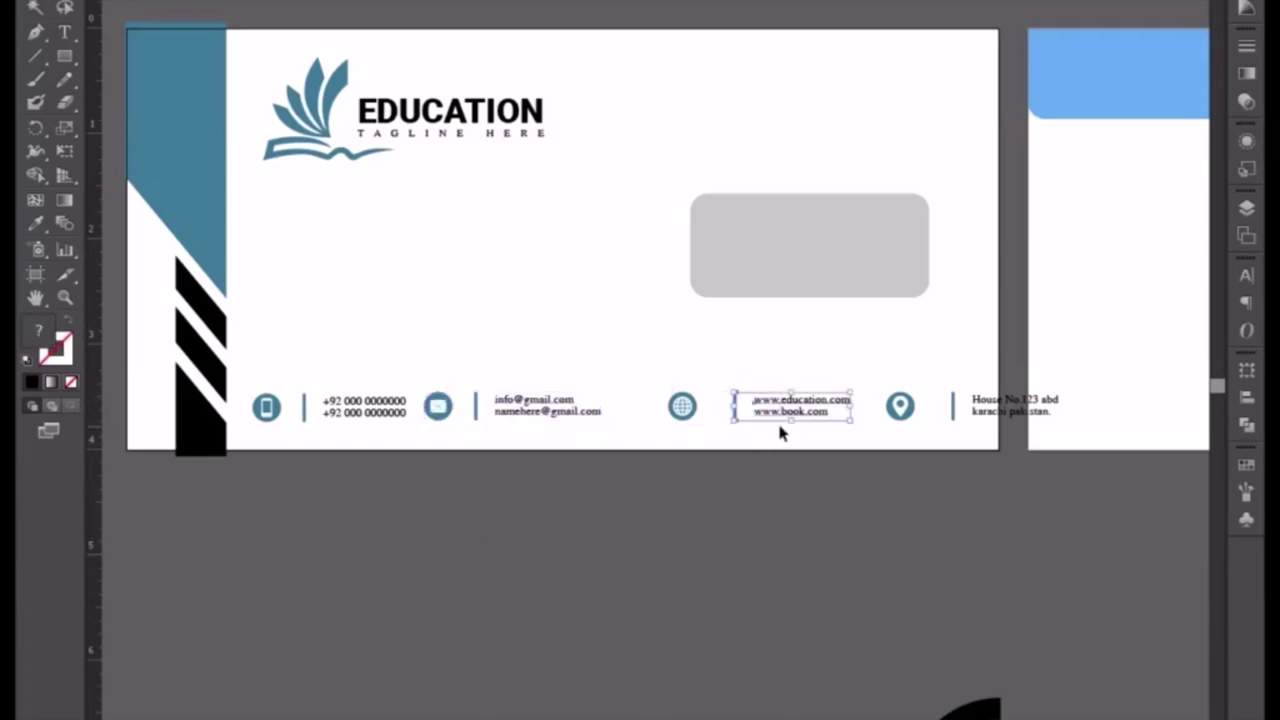
key(shift+Left)
drag(654, 368, 810, 494)
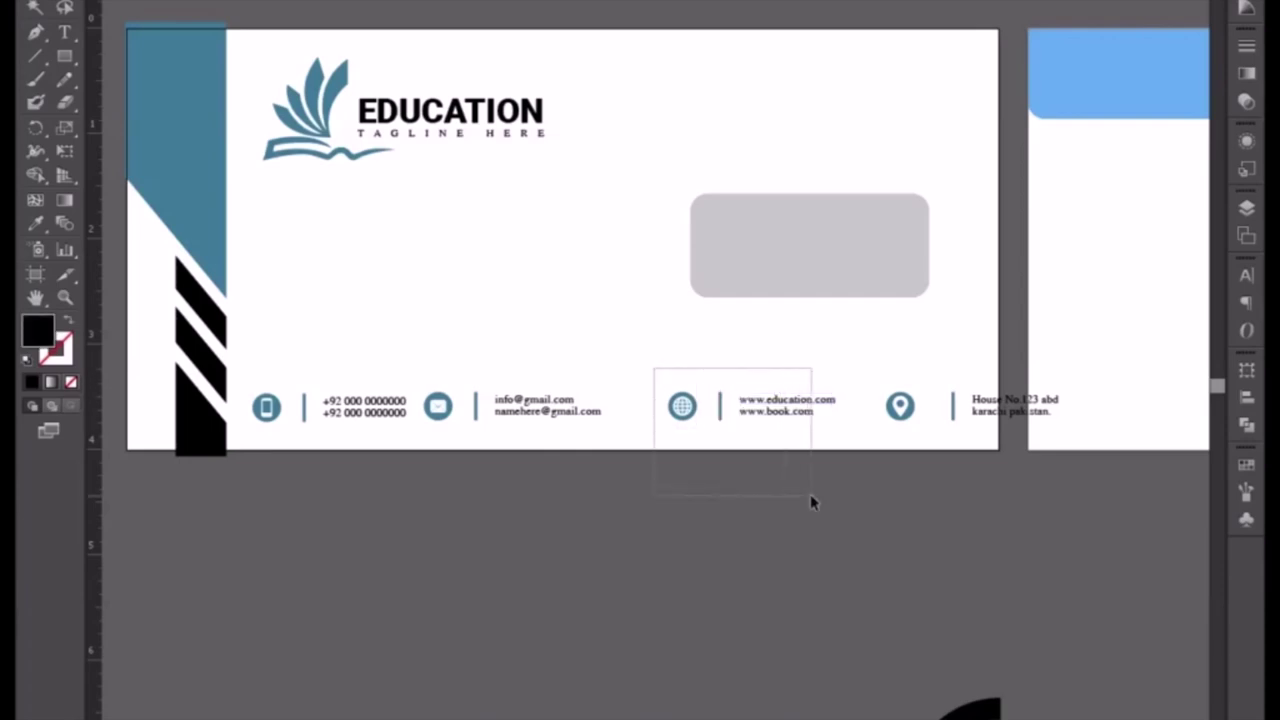
key(shift+Left)
key(shift+Left)
key(shift+Left)
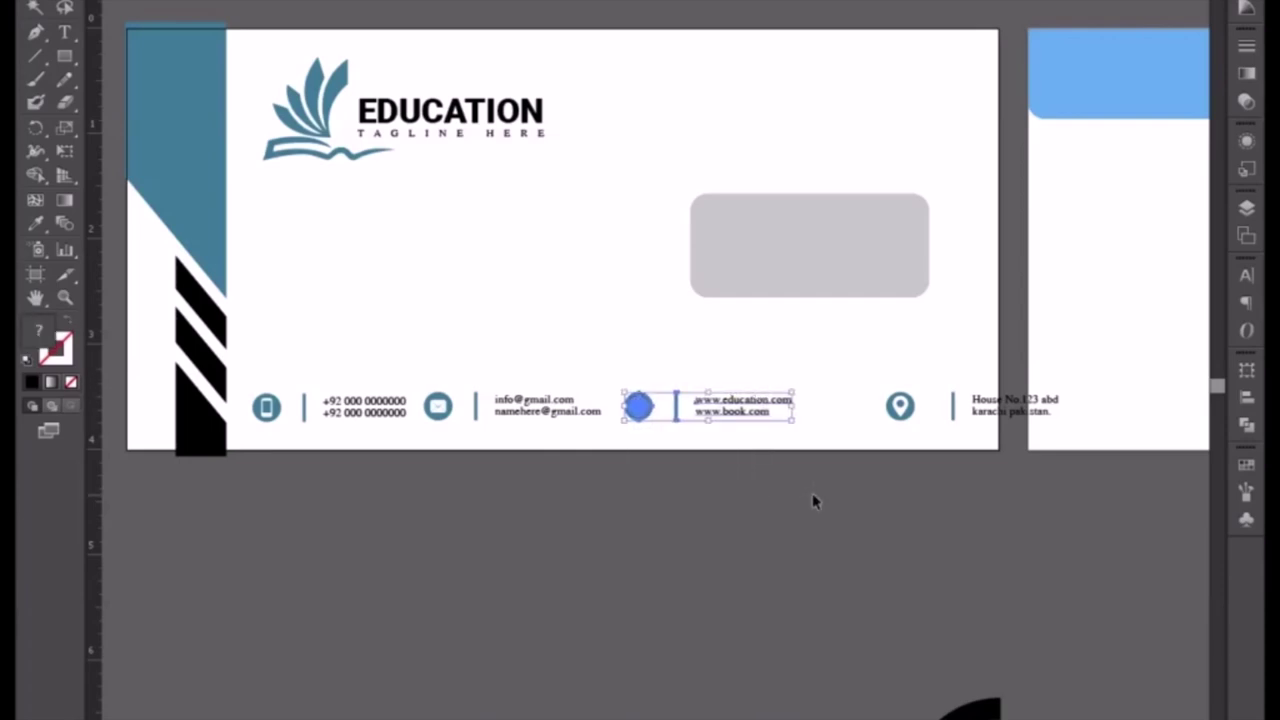
click(808, 386)
drag(926, 344, 997, 459)
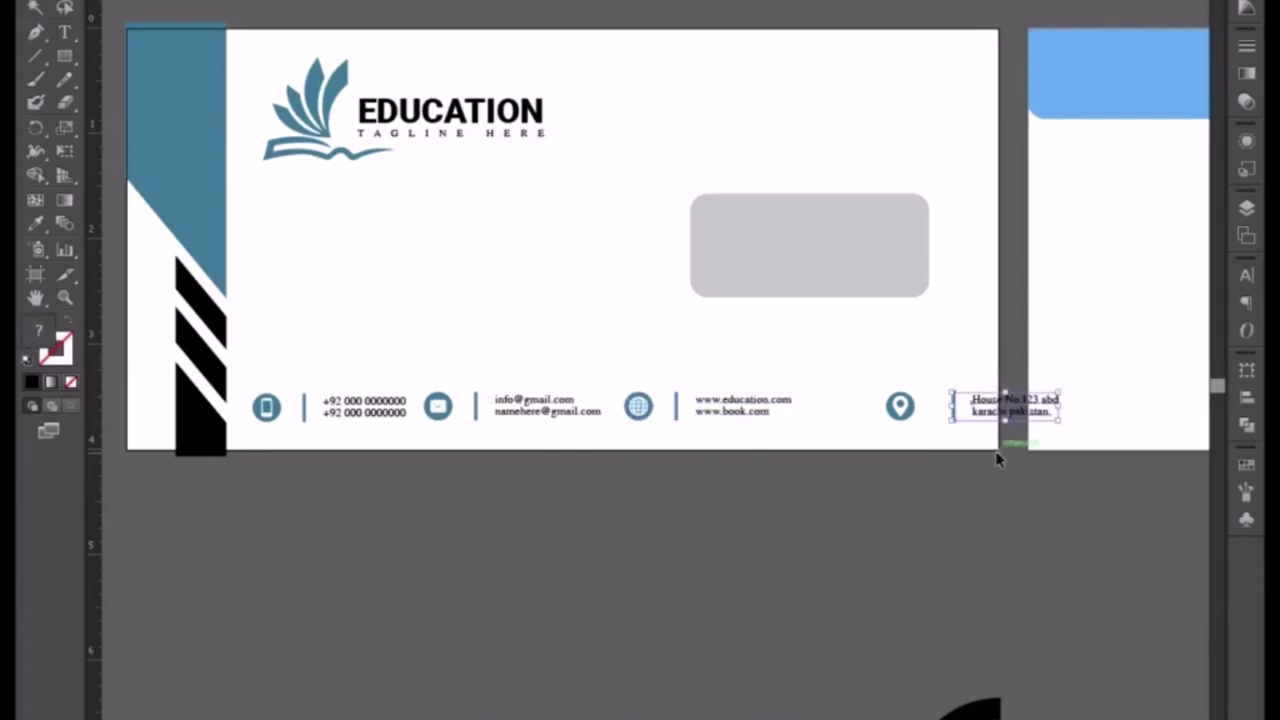
key(shift+Left)
click(840, 383)
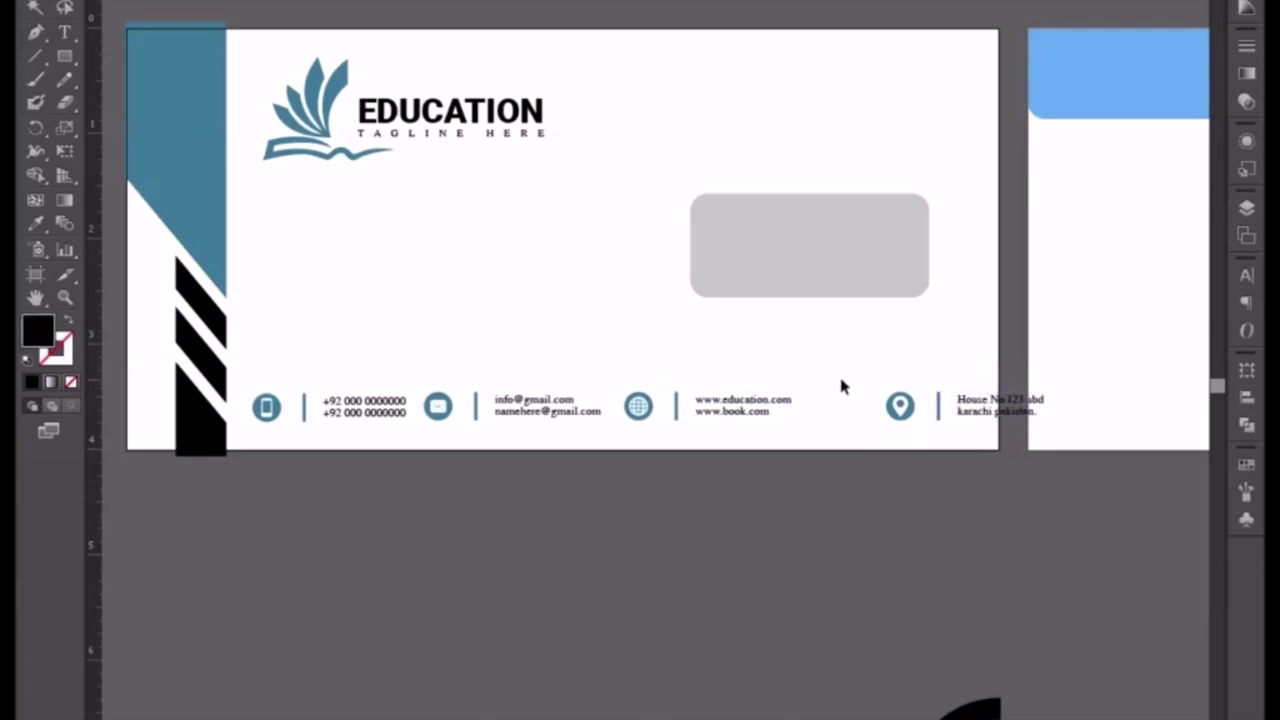
drag(852, 356, 988, 481)
key(shift+Left)
key(shift+Left)
key(shift+Left)
key(shift+Left)
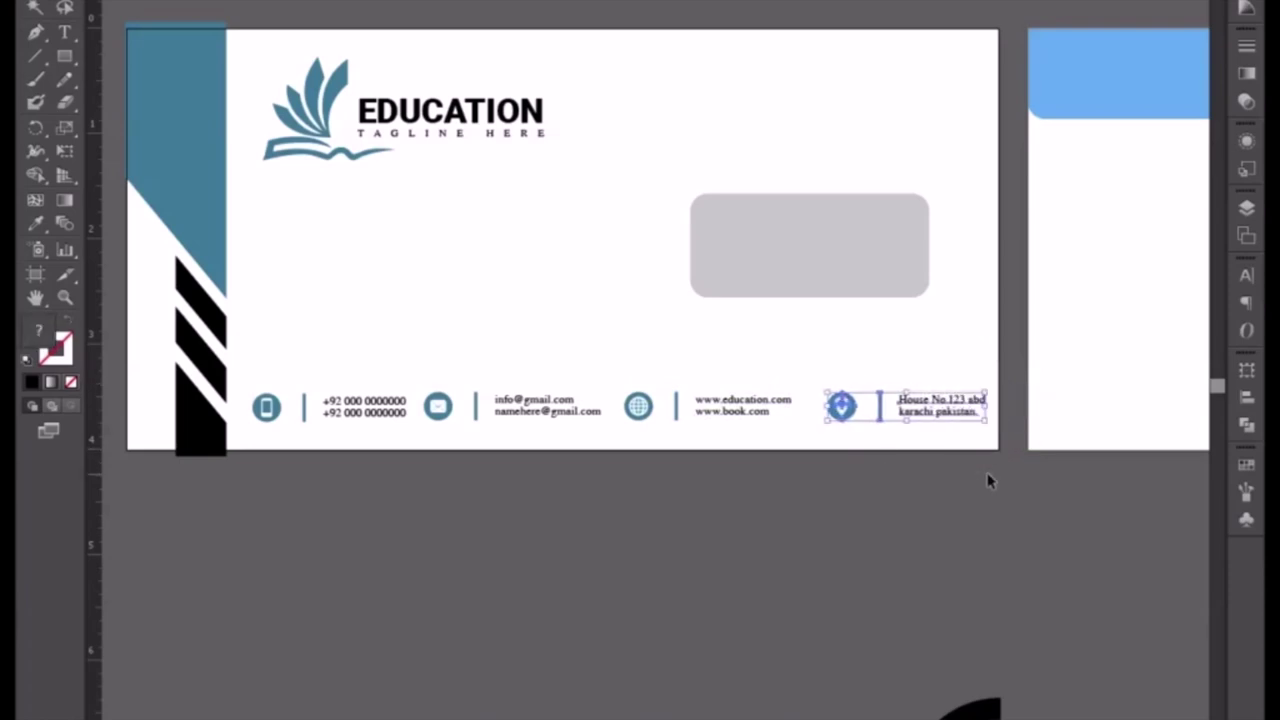
key(shift+Left)
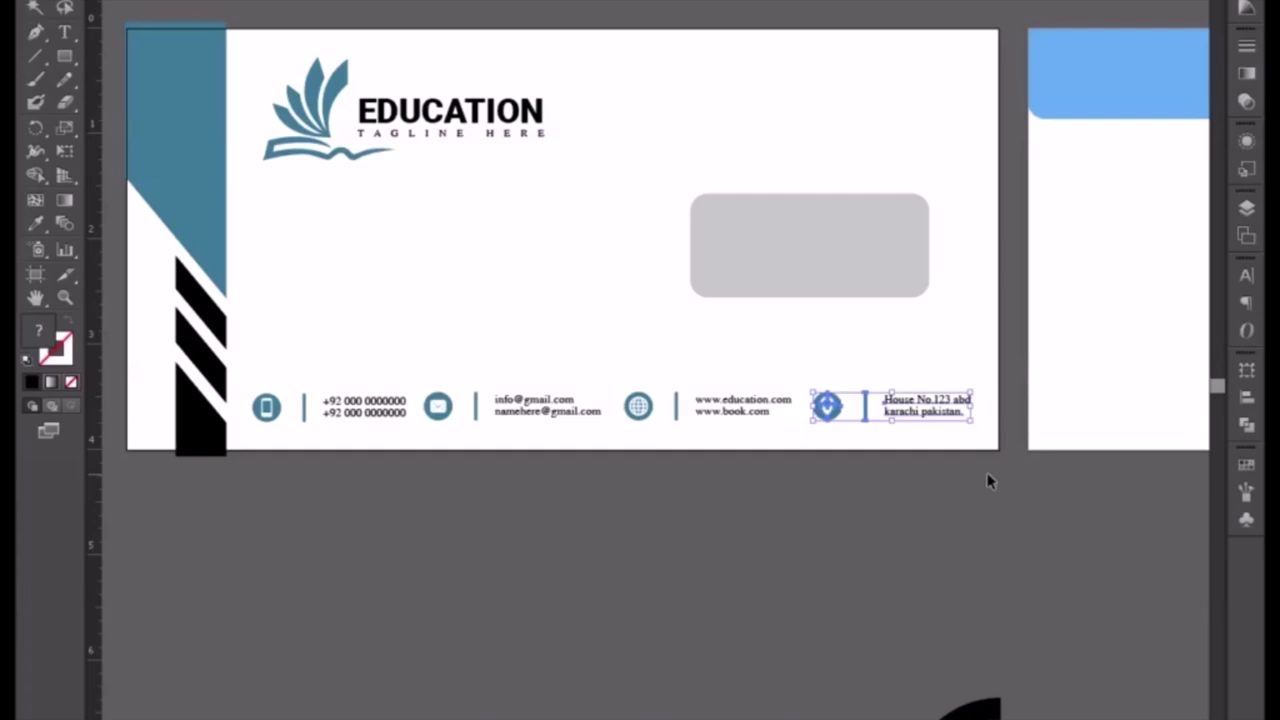
click(756, 524)
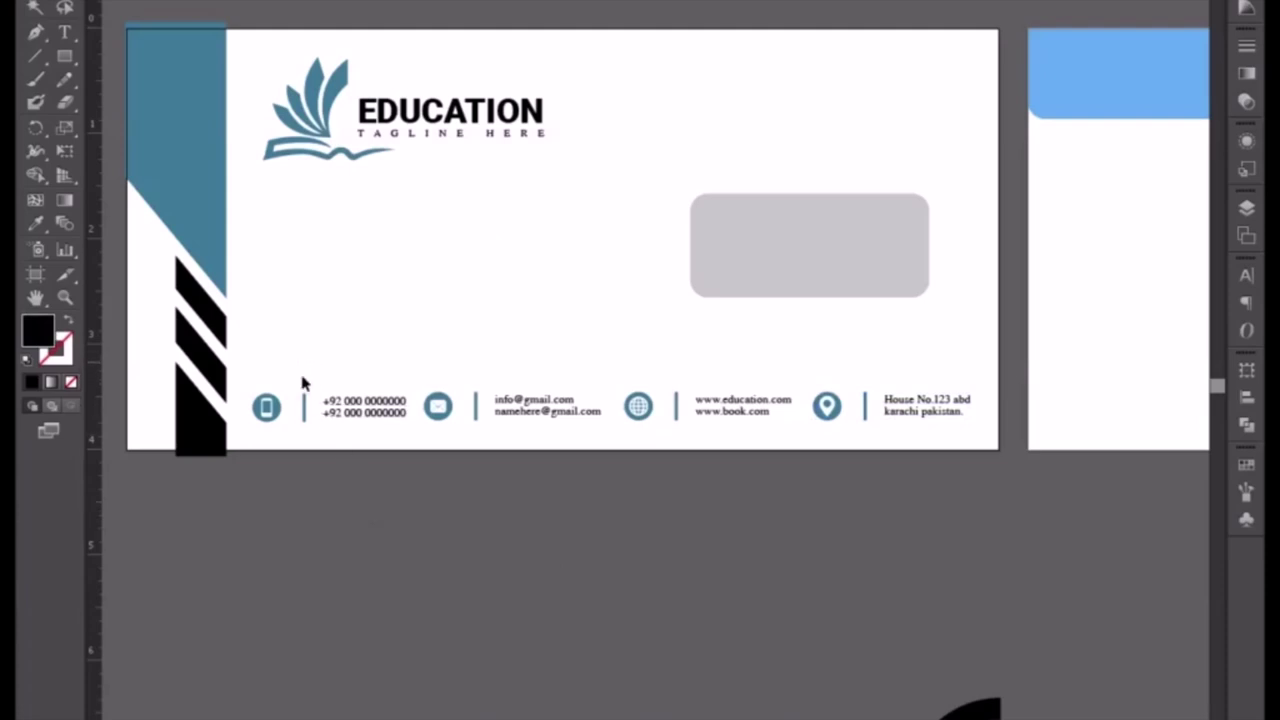
Fine-tune the email, web-address and address text one step left, closer to their dividers.
drag(302, 377, 350, 454)
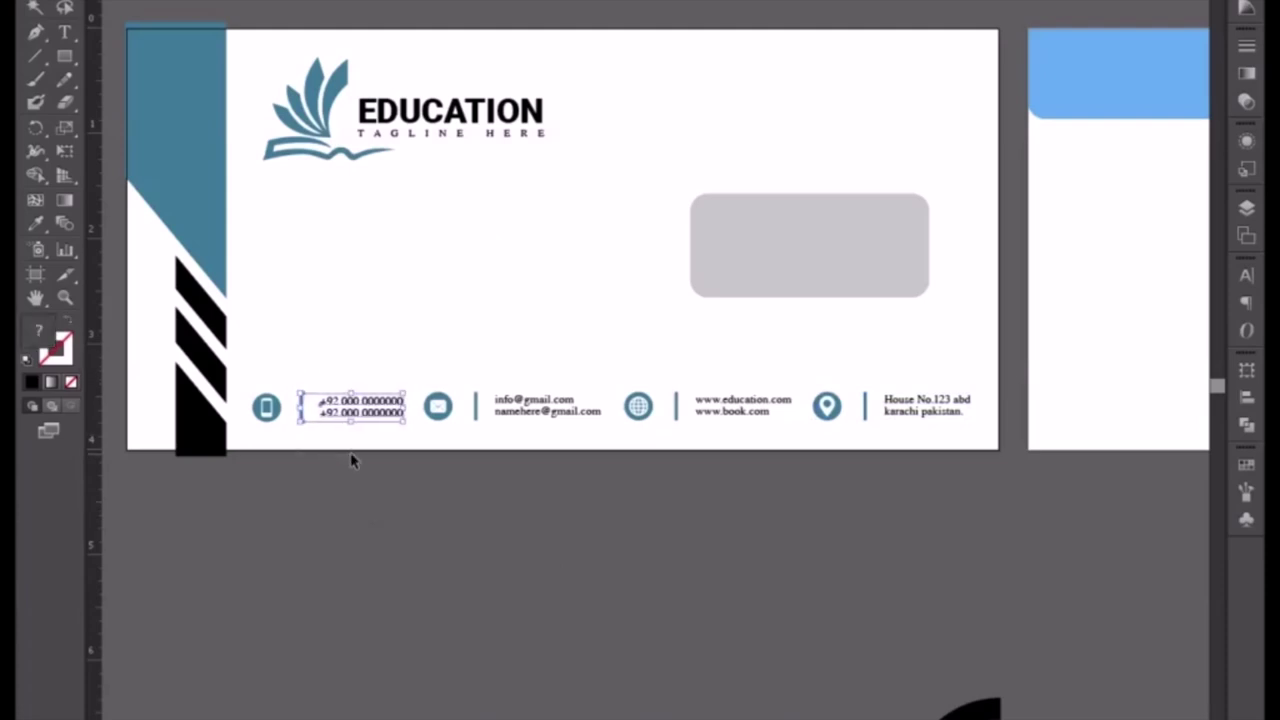
click(380, 470)
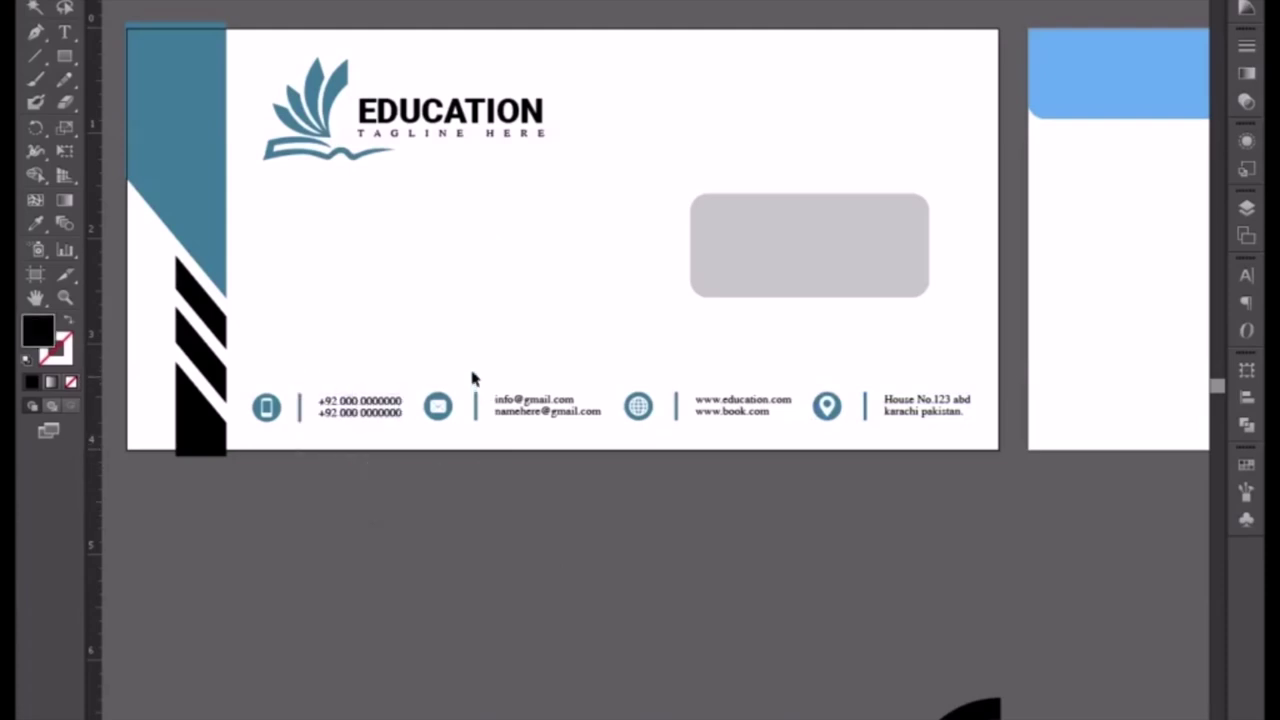
drag(474, 378, 525, 453)
key(Left)
key(Left)
key(Left)
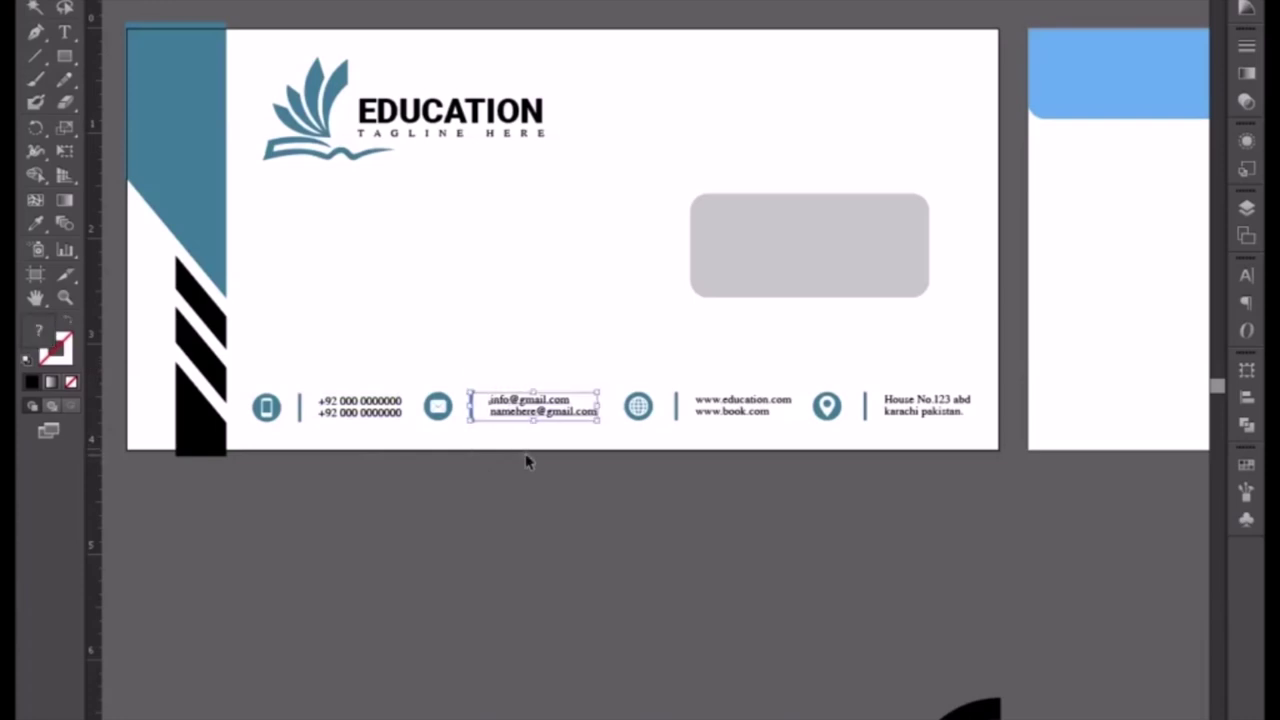
drag(668, 364, 729, 450)
key(Left)
key(Left)
key(Left)
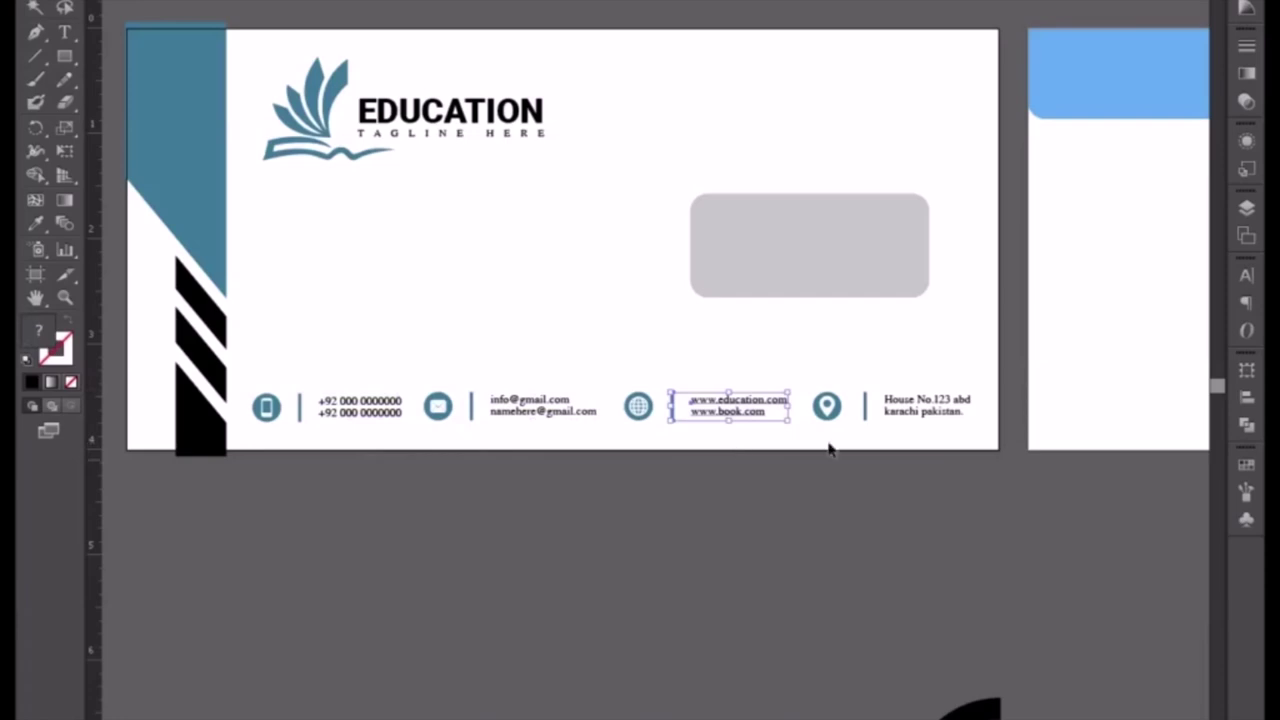
drag(861, 365, 908, 457)
key(Left)
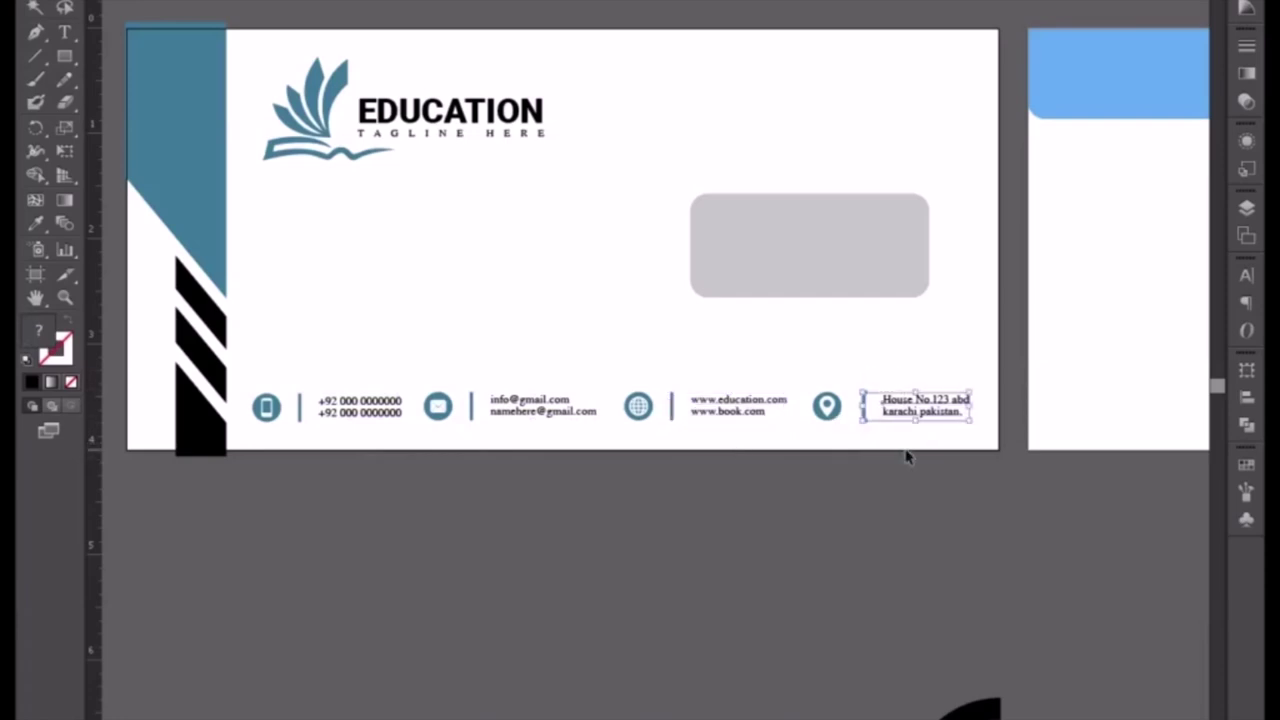
key(Left)
key(Left)
click(831, 535)
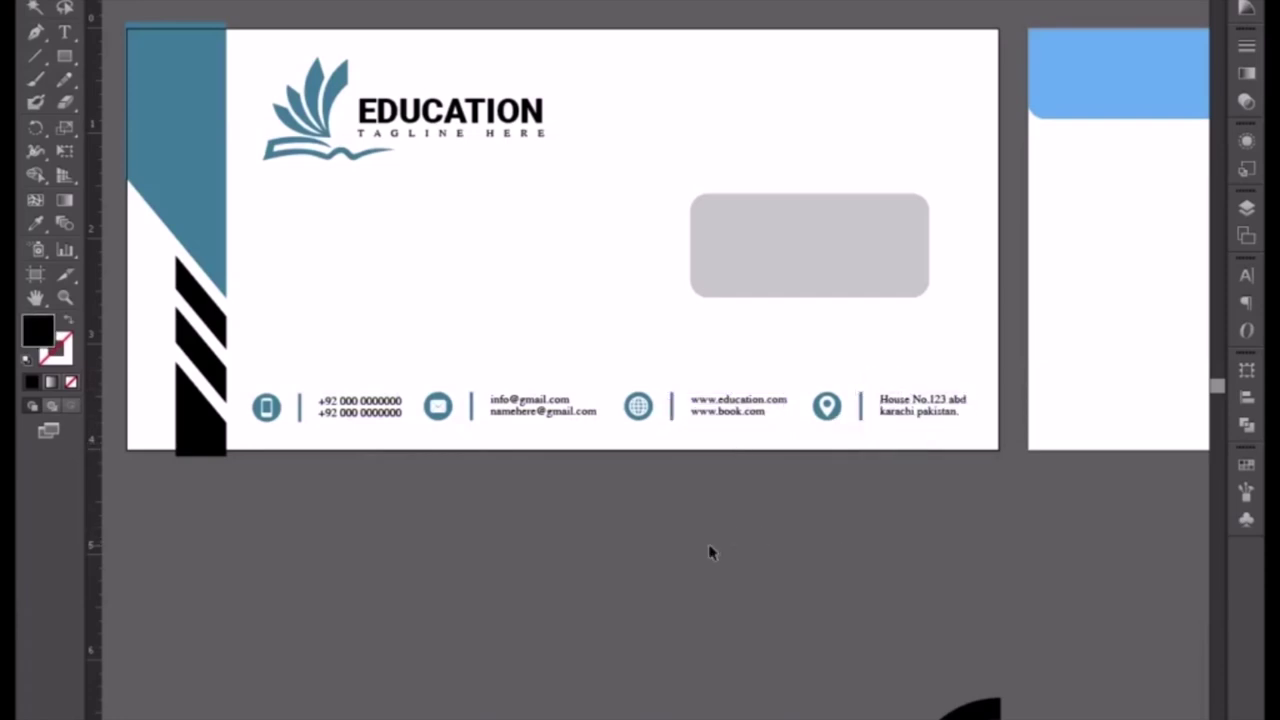
Check the contact row up close, then move the grey rounded address window about 0.24 in right.
mouse_move(435, 578)
mouse_down()
mouse_move(463, 597)
mouse_move(429, 649)
mouse_up()
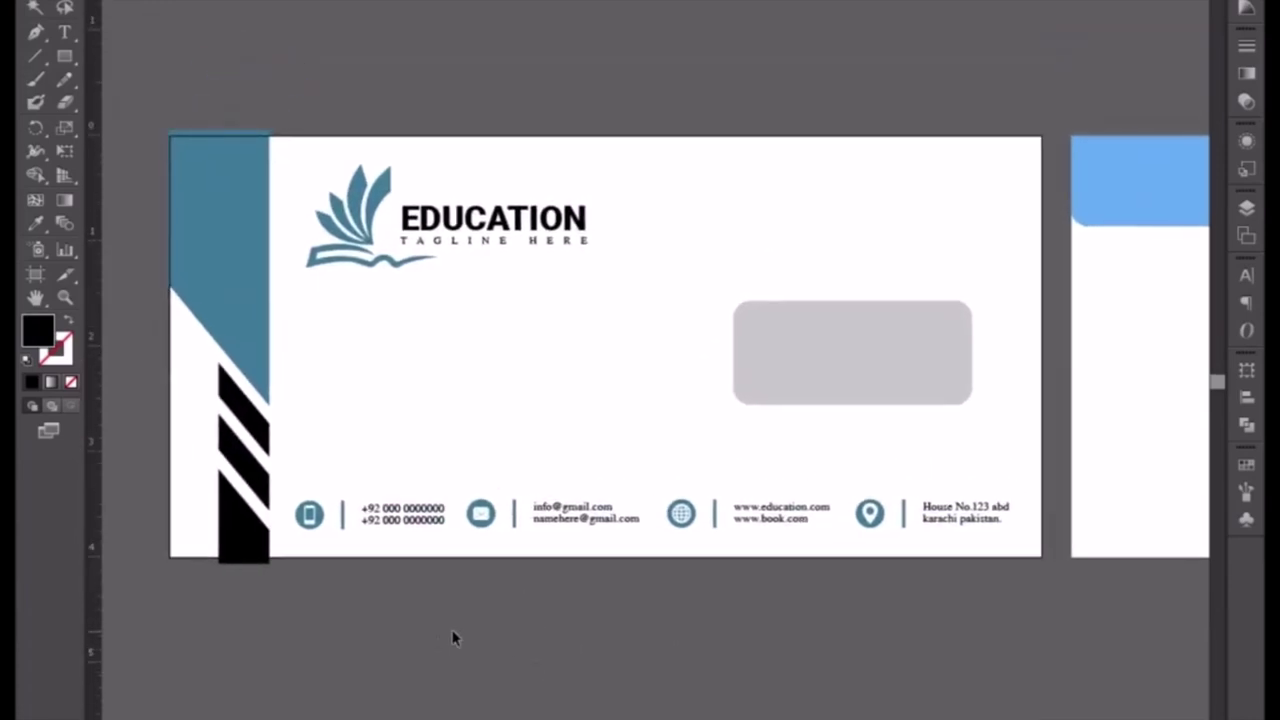
drag(322, 607, 408, 560)
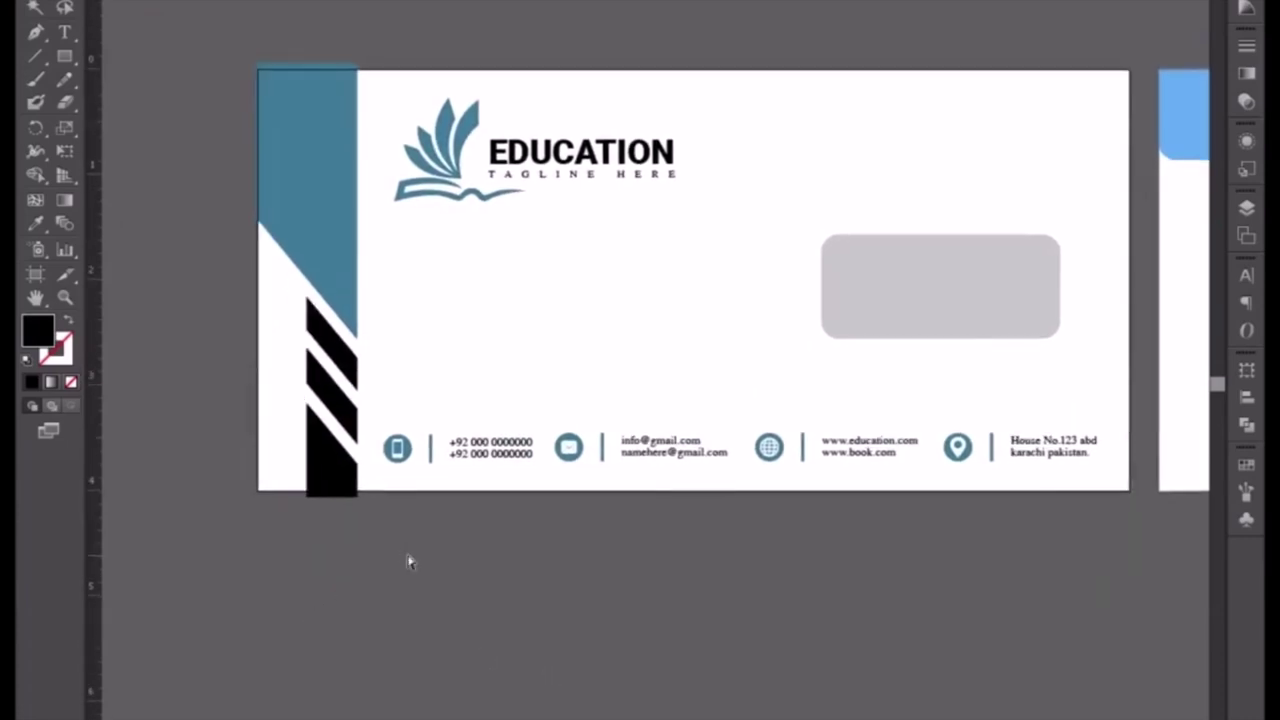
key(ctrl+plus)
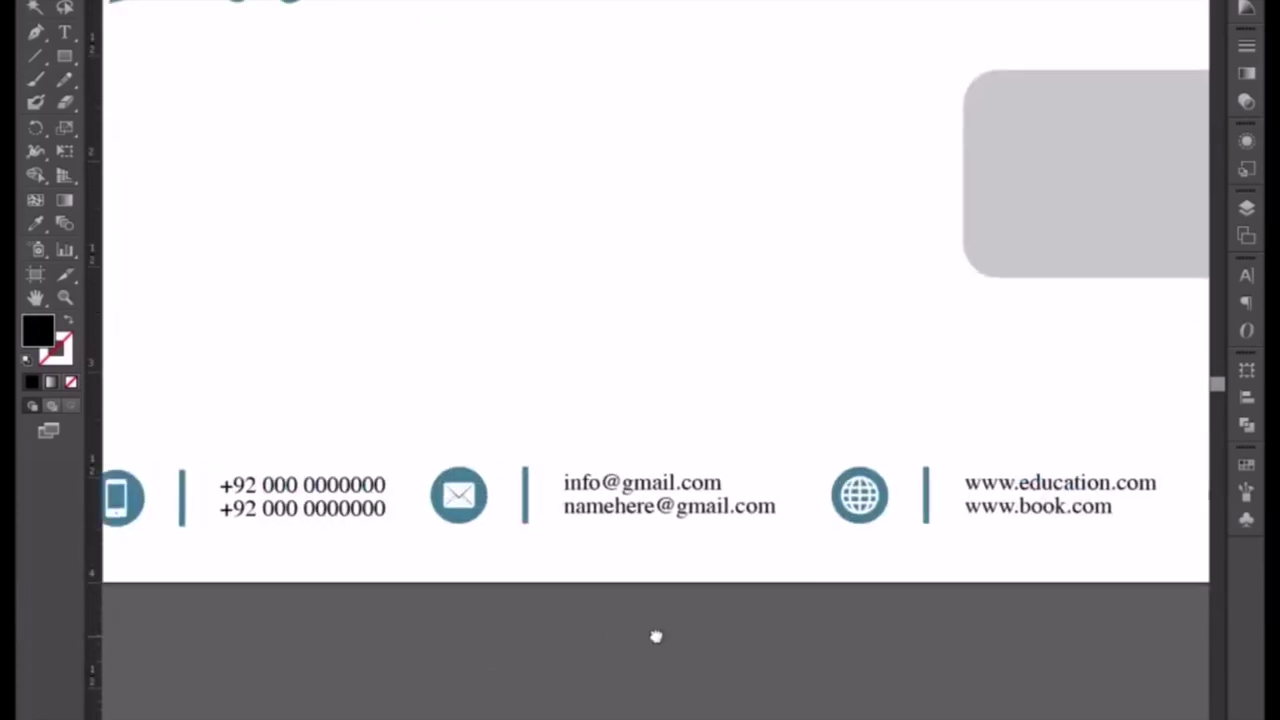
scroll(654, 634, right, 2)
key(ctrl+minus)
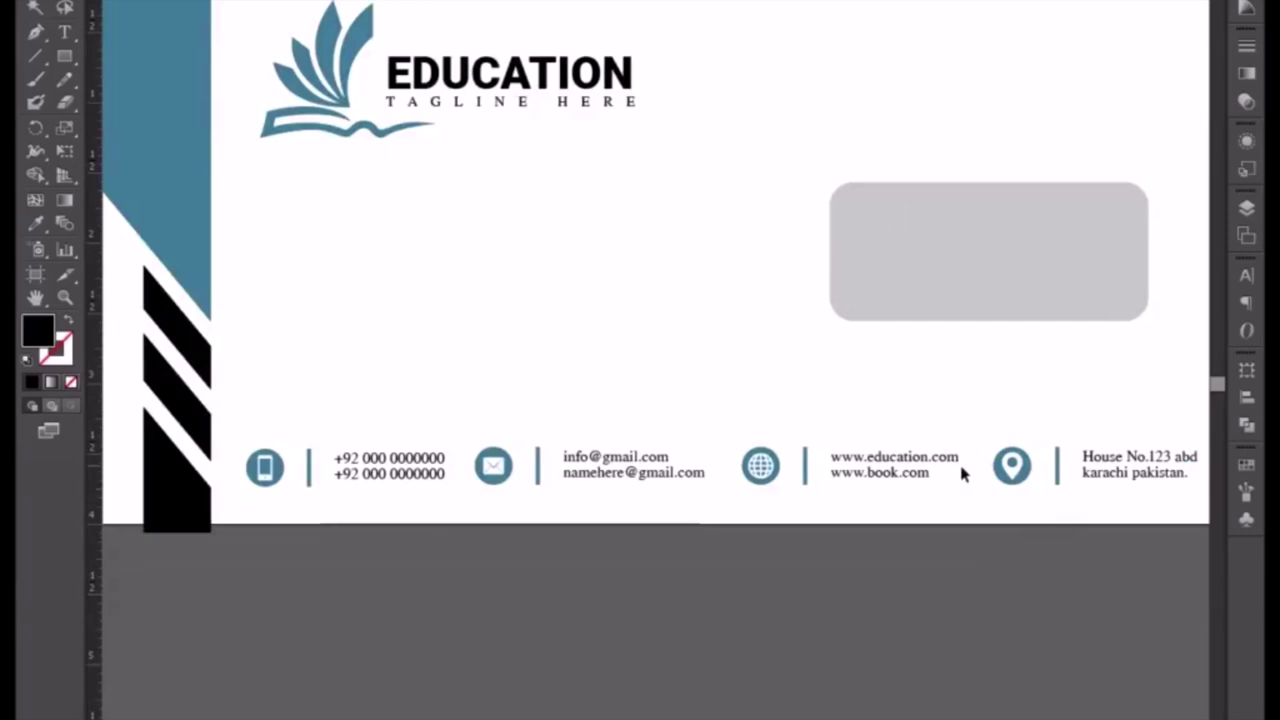
key(ctrl+minus)
click(970, 320)
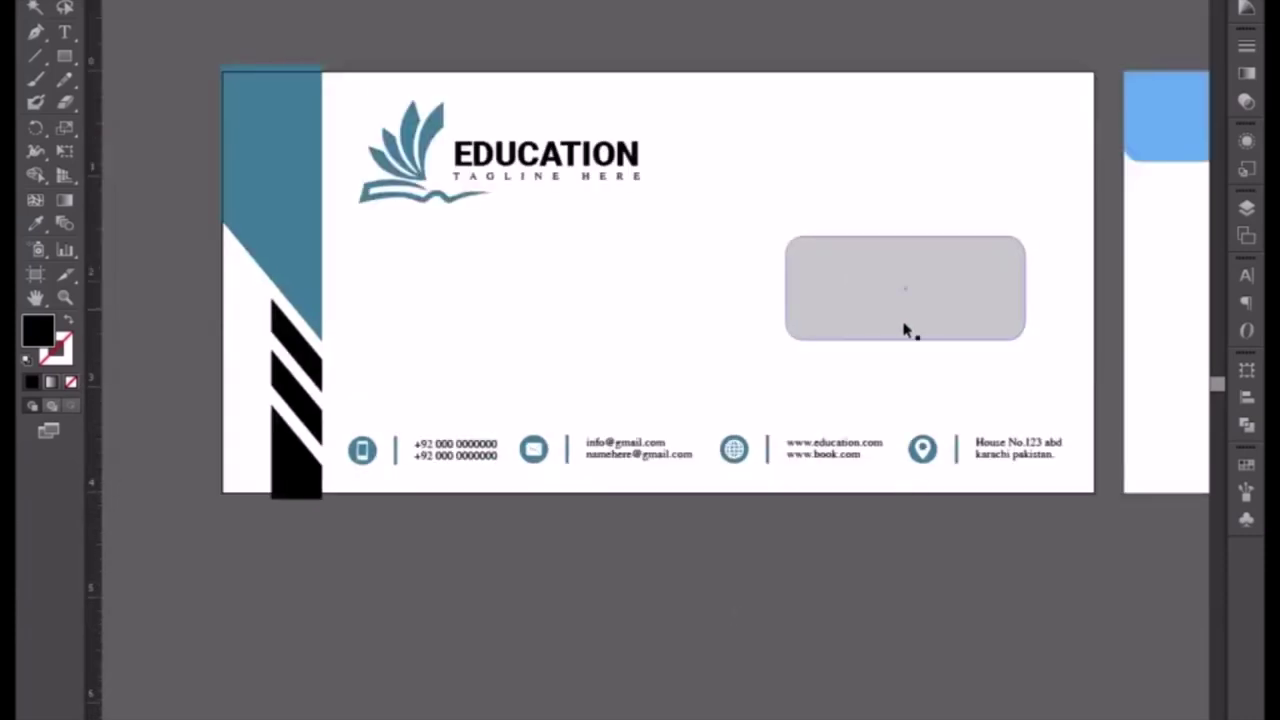
drag(875, 313, 891, 311)
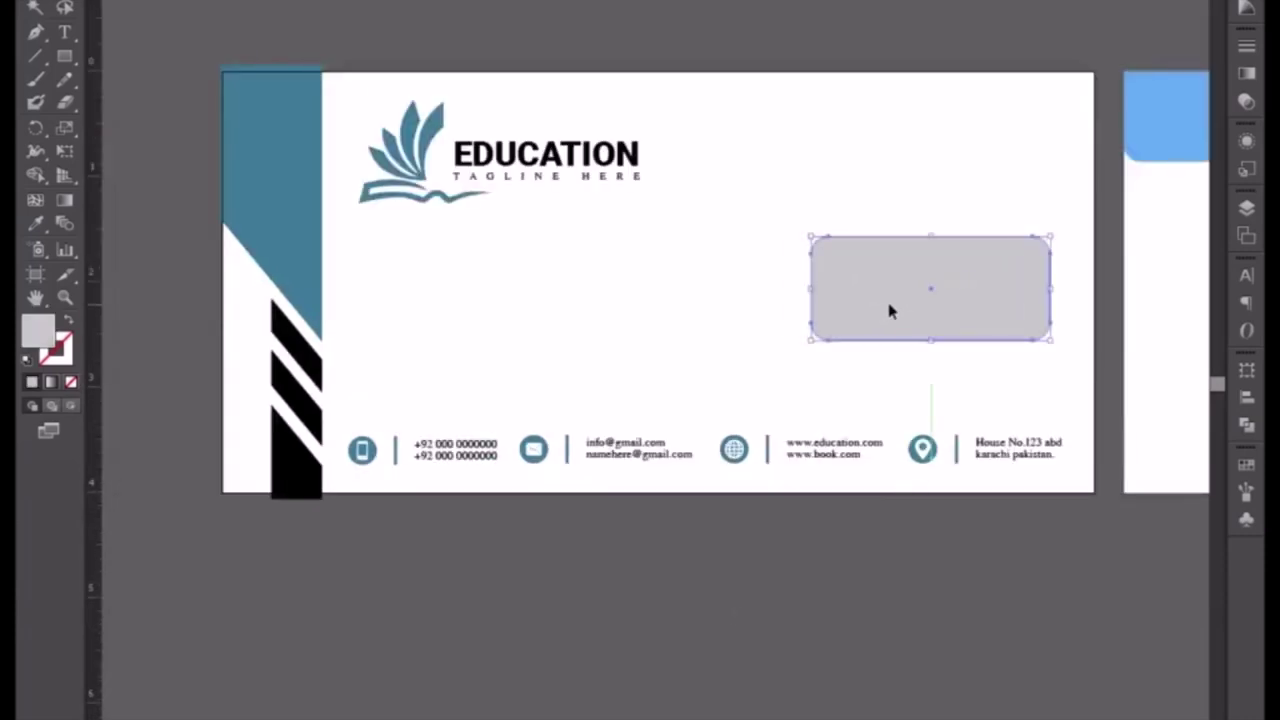
click(768, 617)
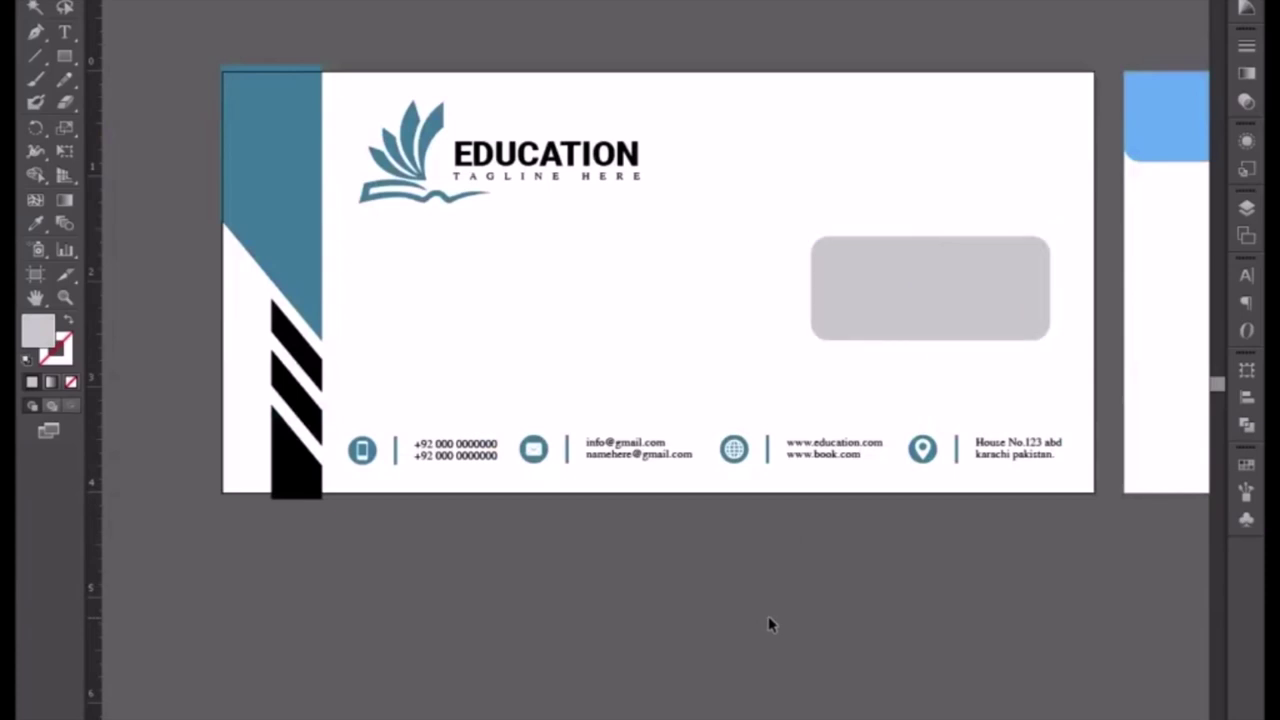
key(ctrl+minus)
mouse_move(838, 576)
mouse_down()
mouse_move(726, 594)
mouse_move(670, 582)
mouse_up()
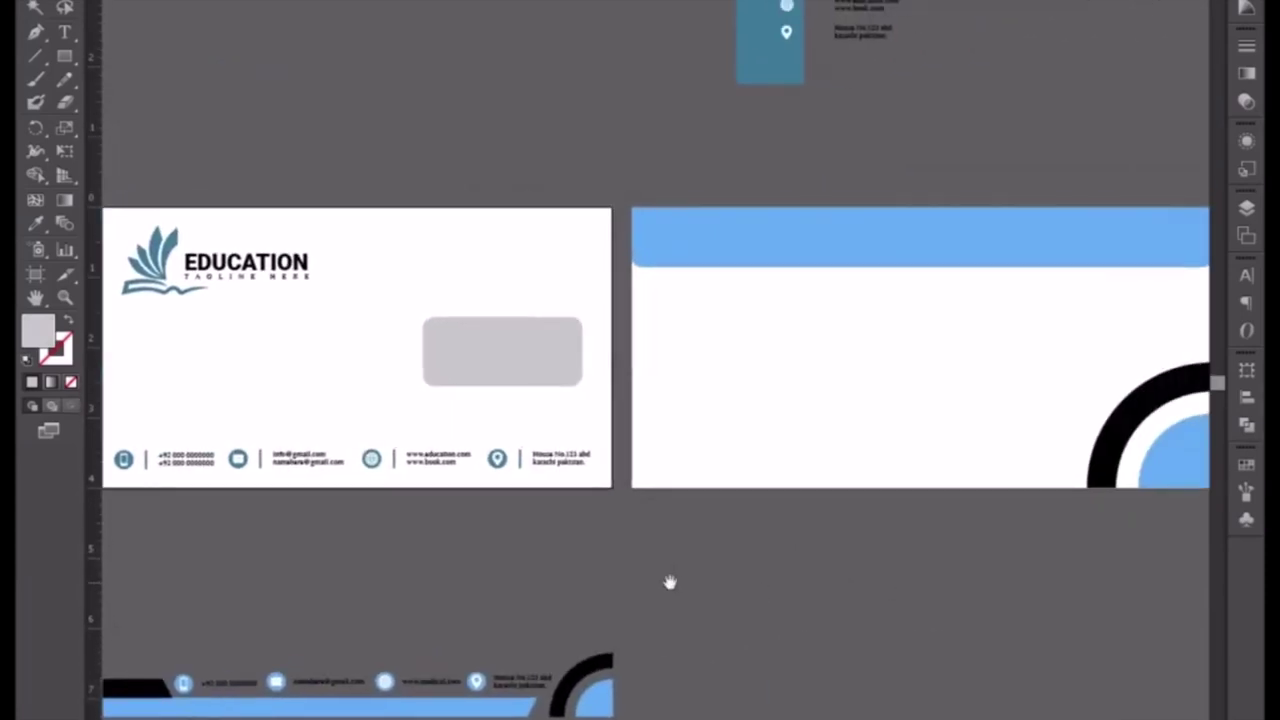
Recolour the envelope back's header flap with the darker teal sampled from the logo leaf.
click(838, 249)
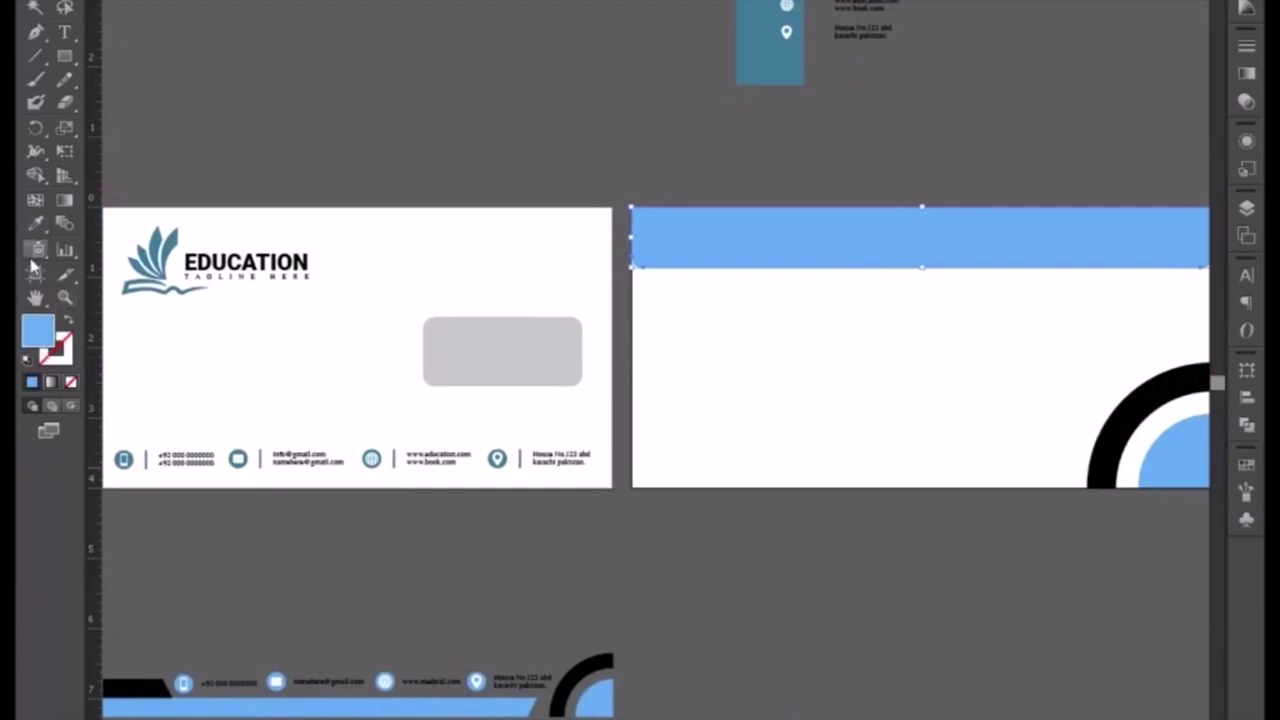
click(35, 224)
click(175, 240)
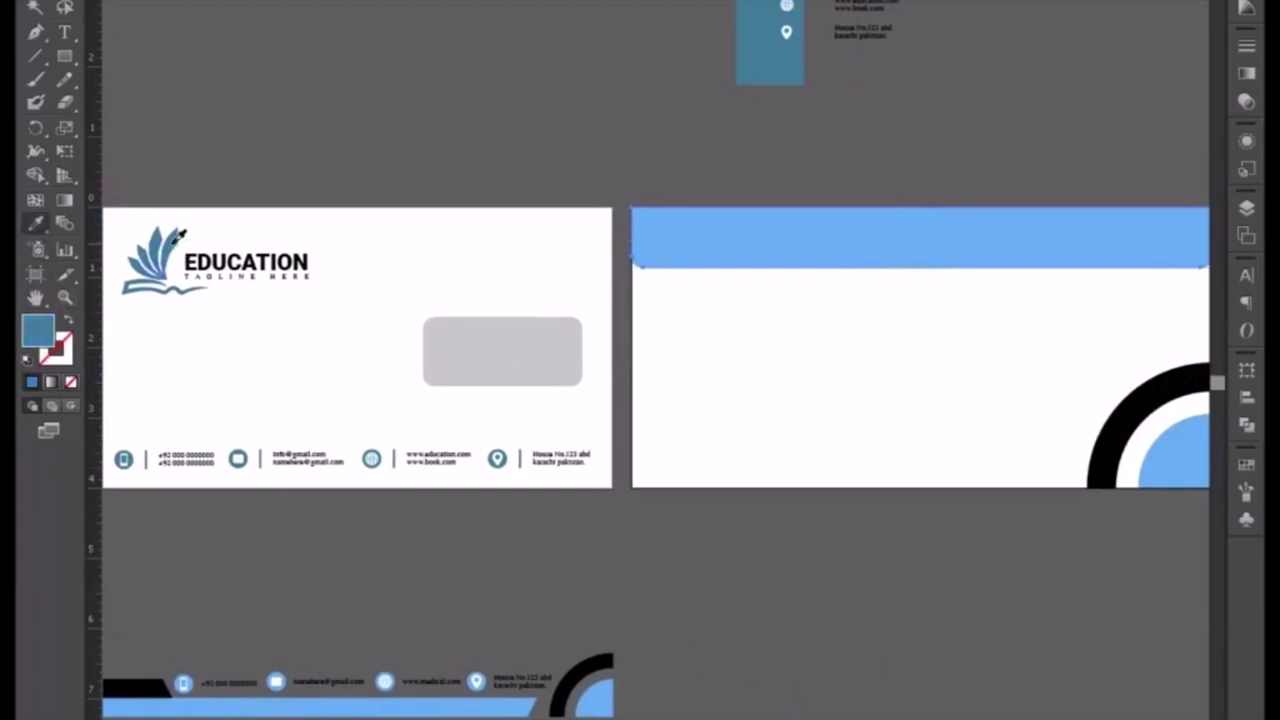
drag(976, 606, 759, 579)
Delete the black arc and blue circle from the flap's corner.
drag(829, 424, 946, 523)
key(Delete)
scroll(854, 576, left, 5)
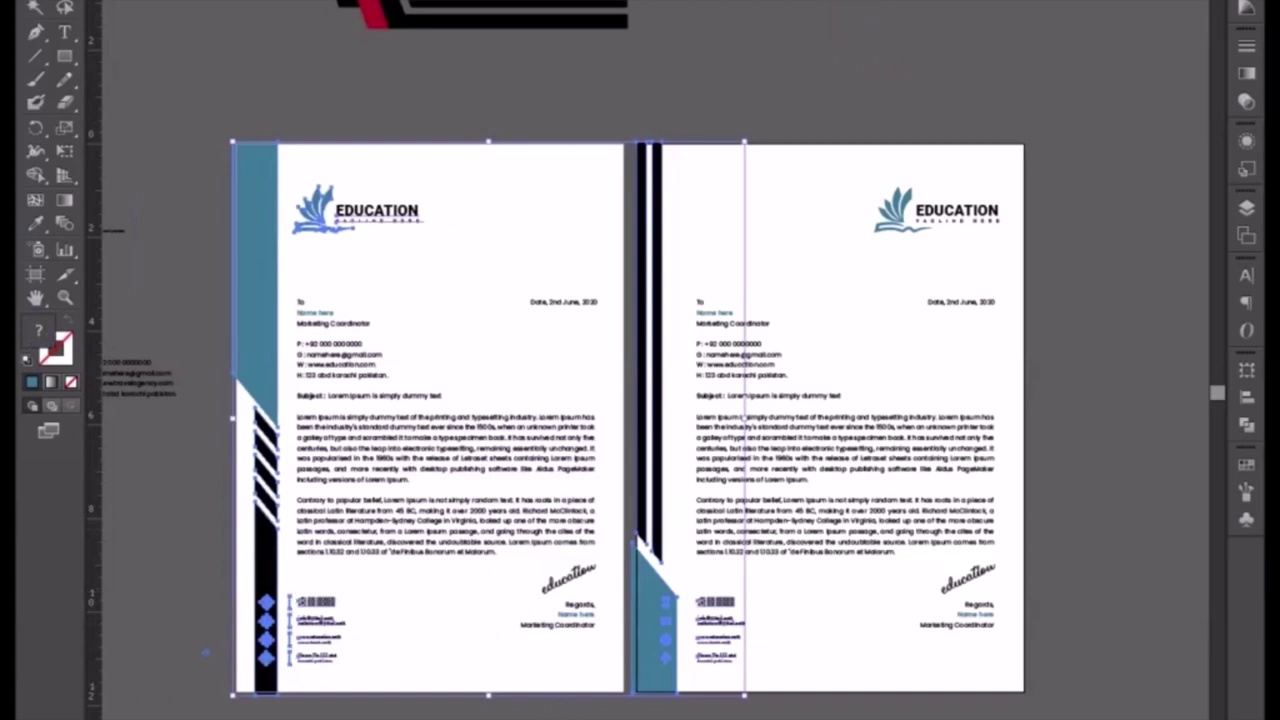
Copy the letterhead's teal-and-black side strip below the envelope back and rotate it horizontal.
click(218, 248)
drag(221, 133, 280, 540)
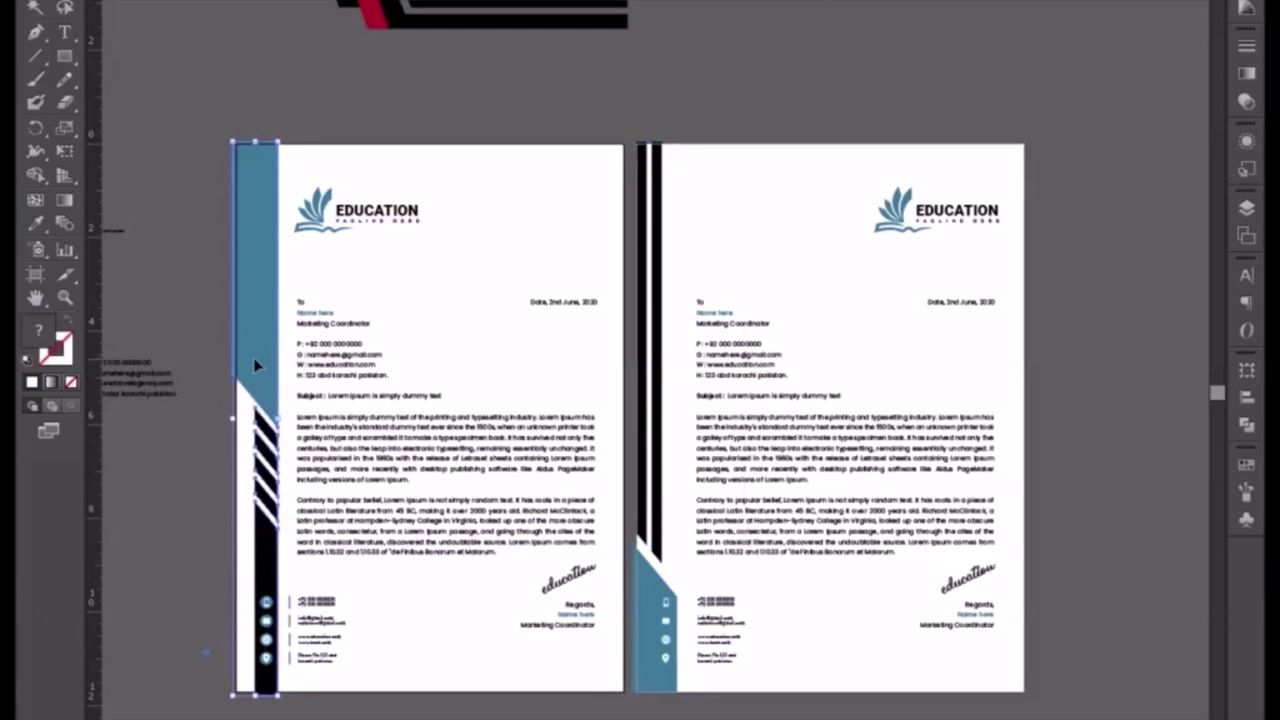
drag(256, 367, 189, 5)
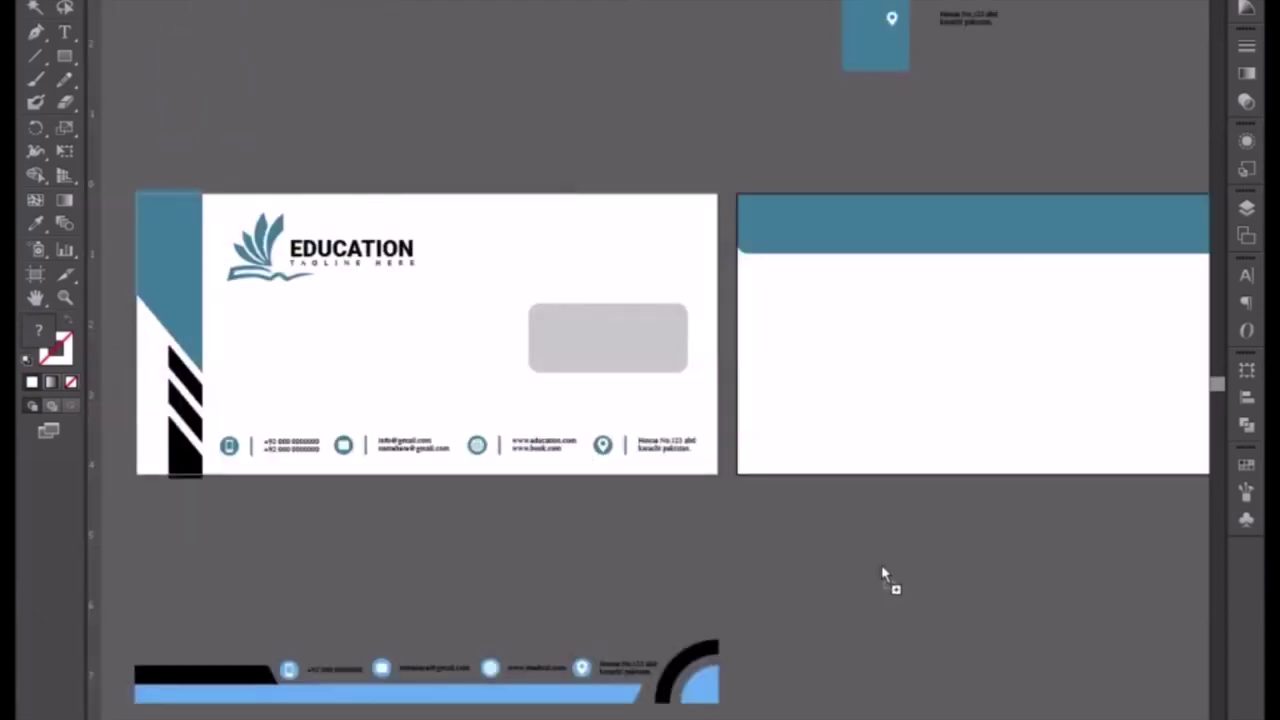
drag(881, 564, 850, 540)
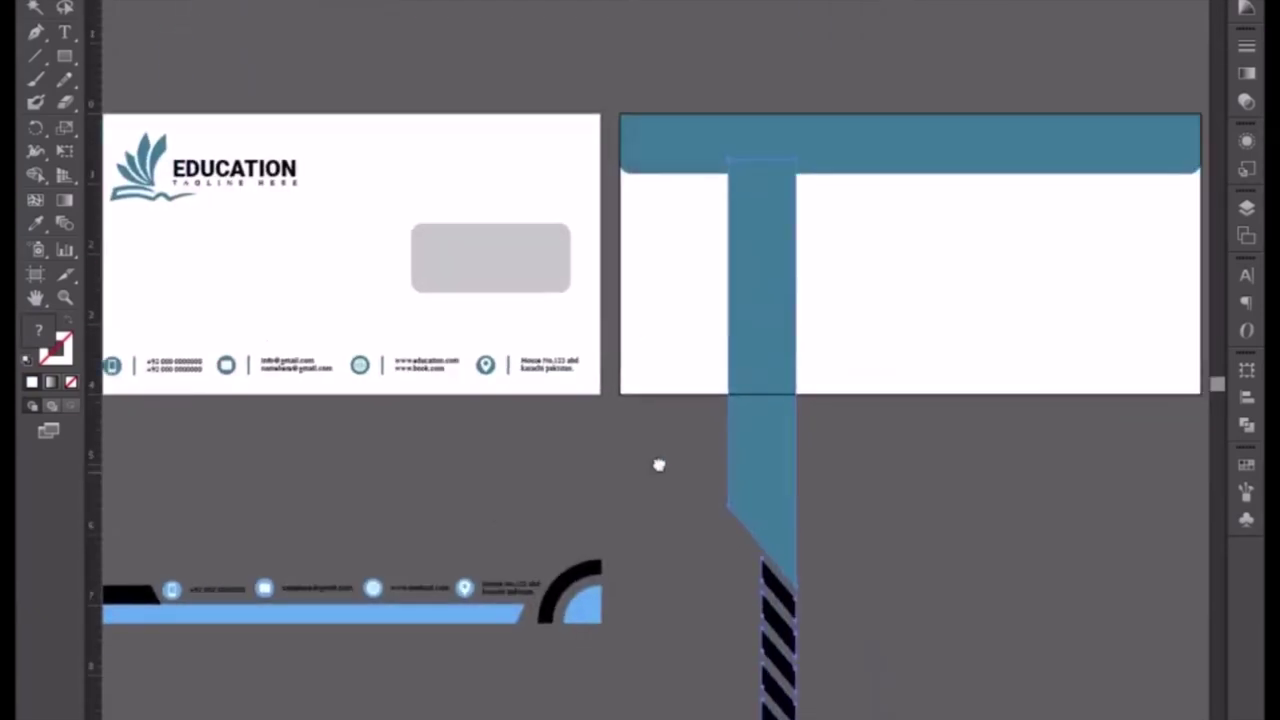
drag(659, 465, 577, 437)
mouse_move(734, 157)
mouse_down()
mouse_move(905, 370)
mouse_move(950, 530)
mouse_up()
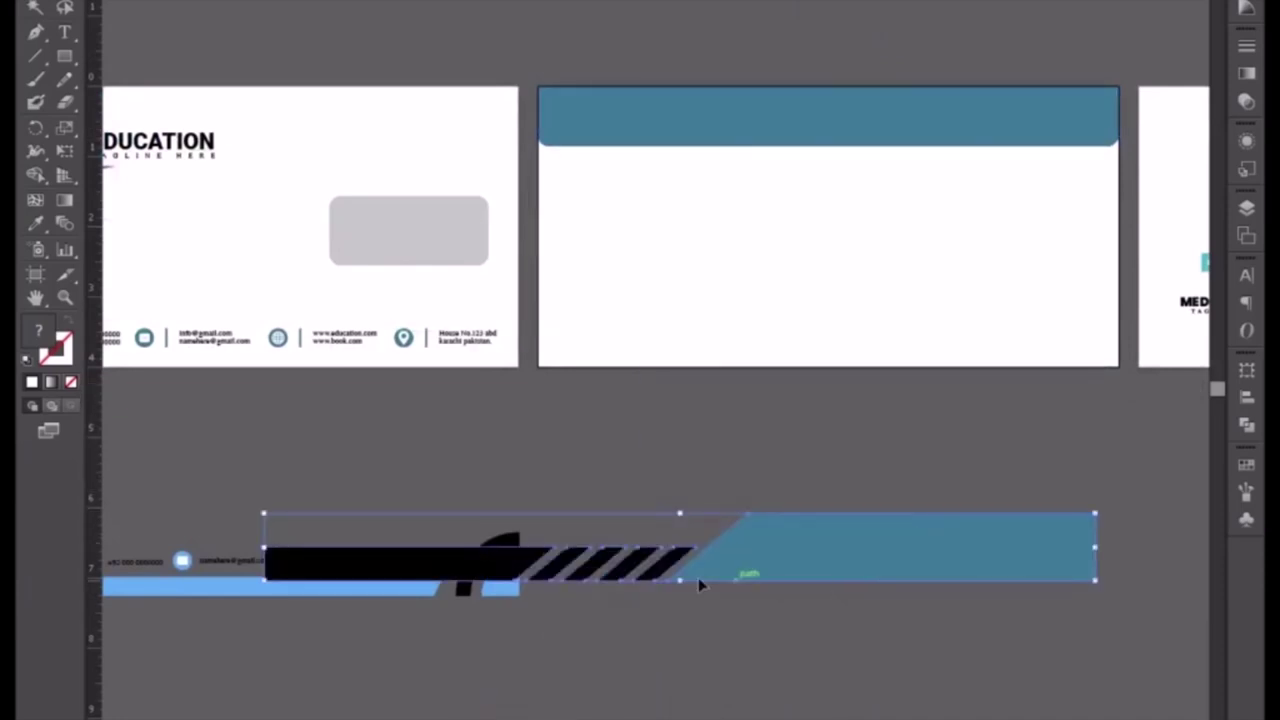
Scale the striped strip down and nudge it onto the envelope back's bottom-left edge.
drag(264, 514, 643, 546)
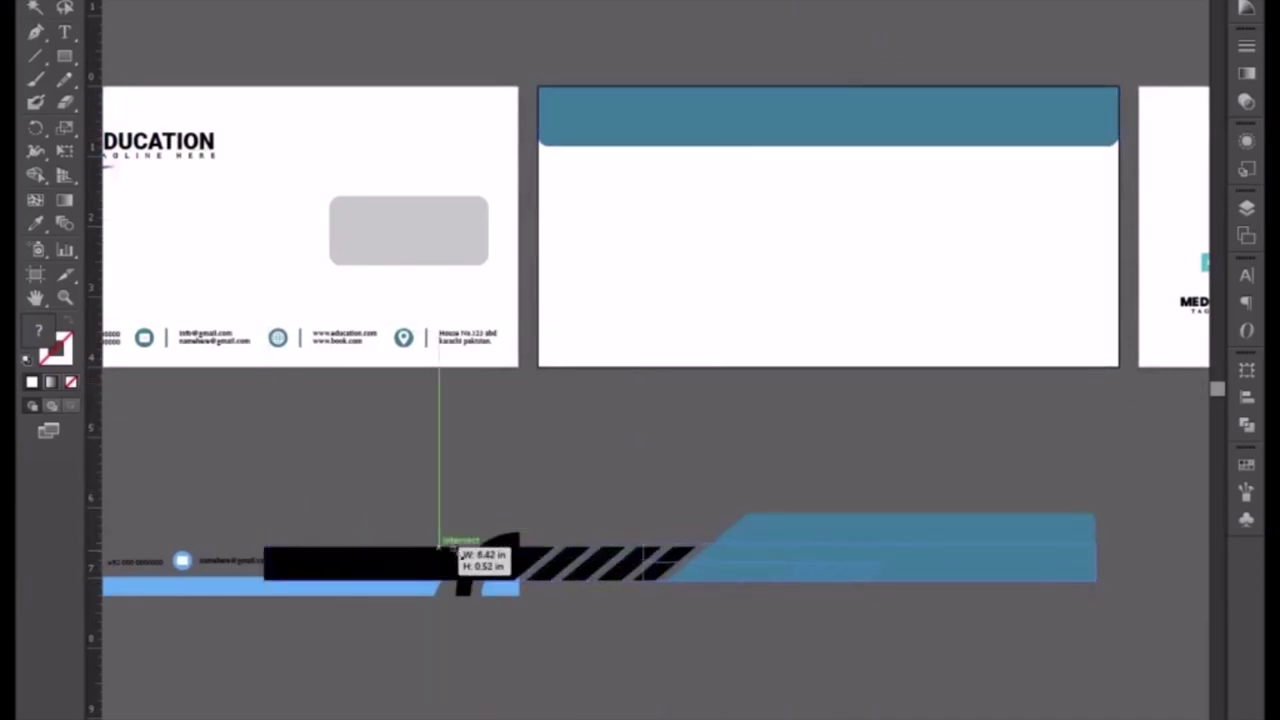
drag(920, 580, 813, 371)
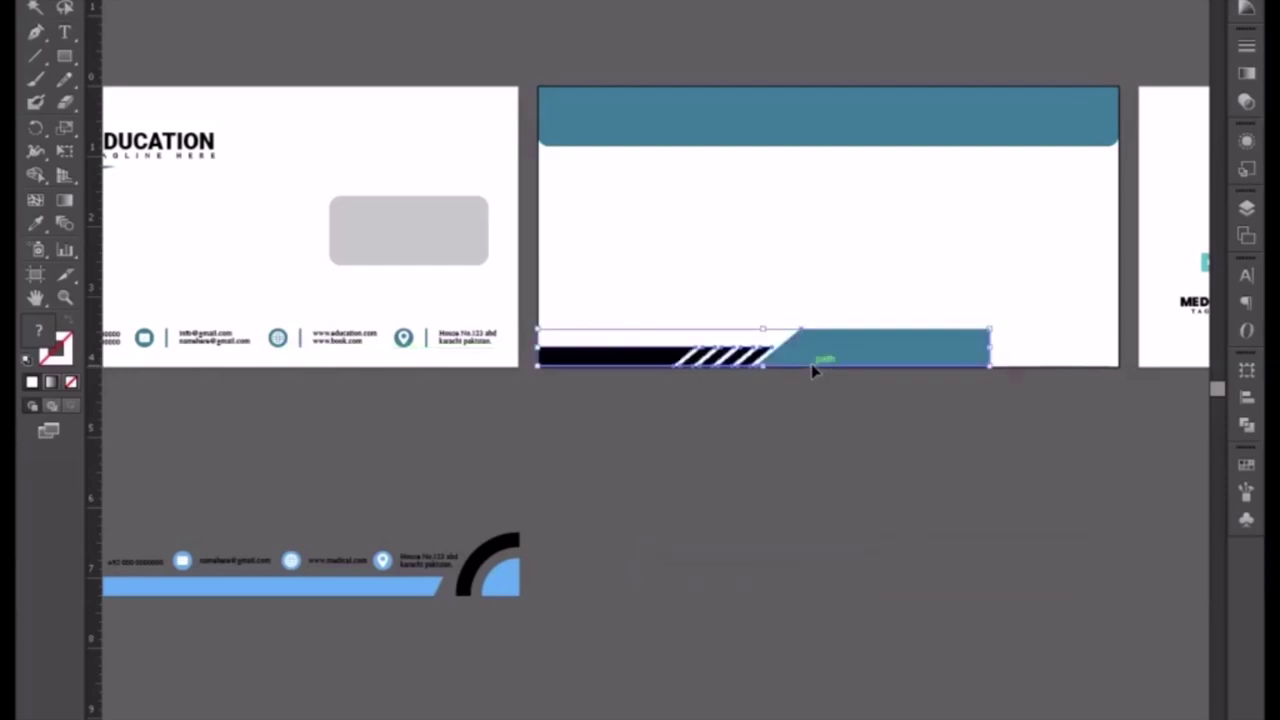
key(Down)
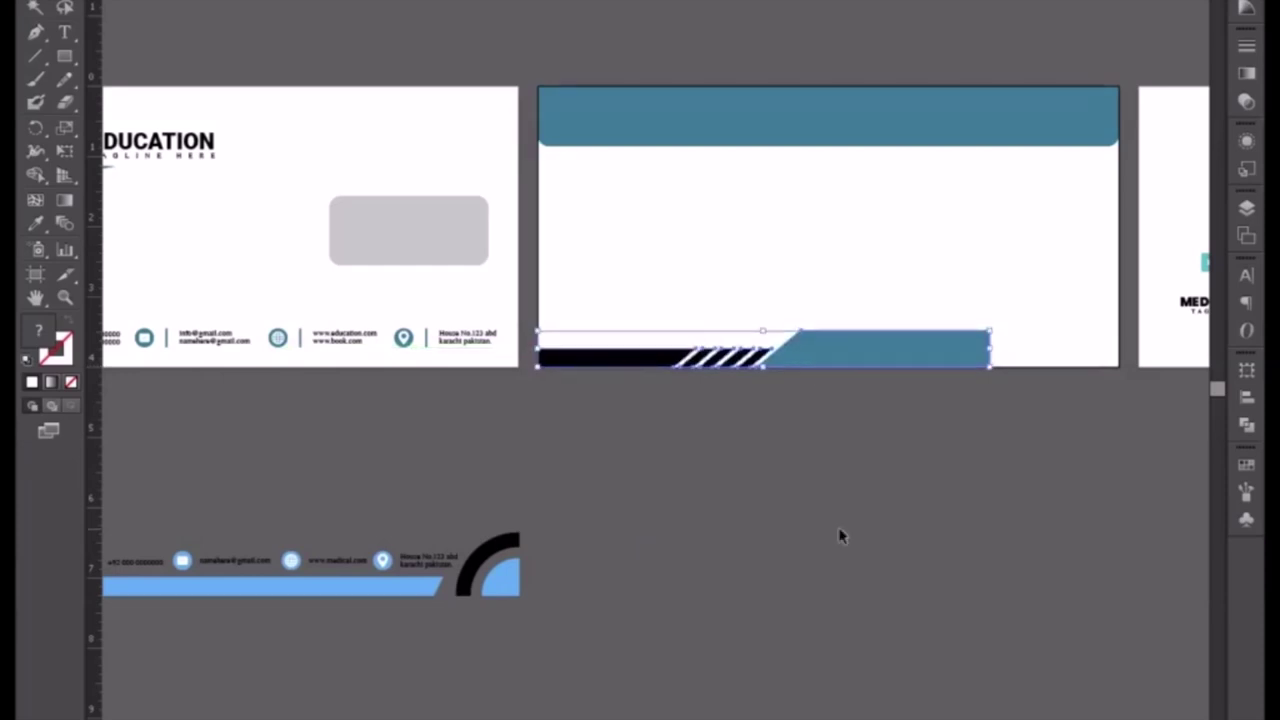
key(Left)
key(Right)
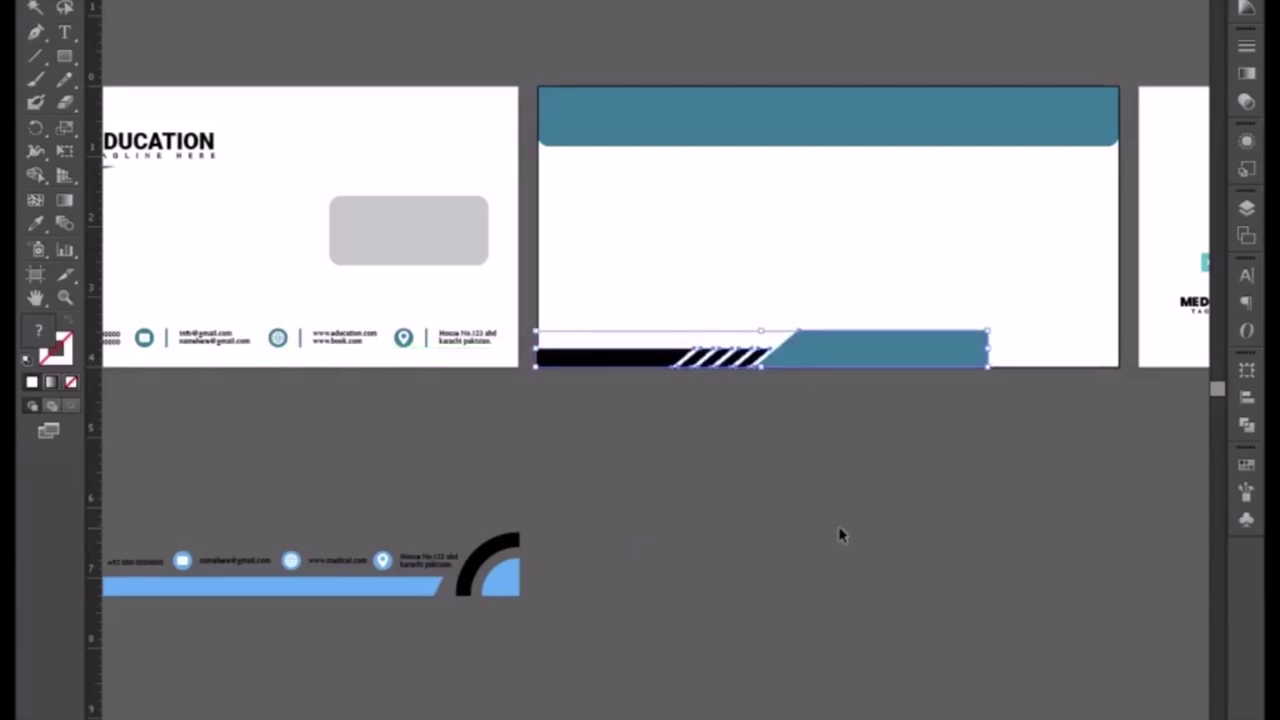
key(Right)
click(840, 535)
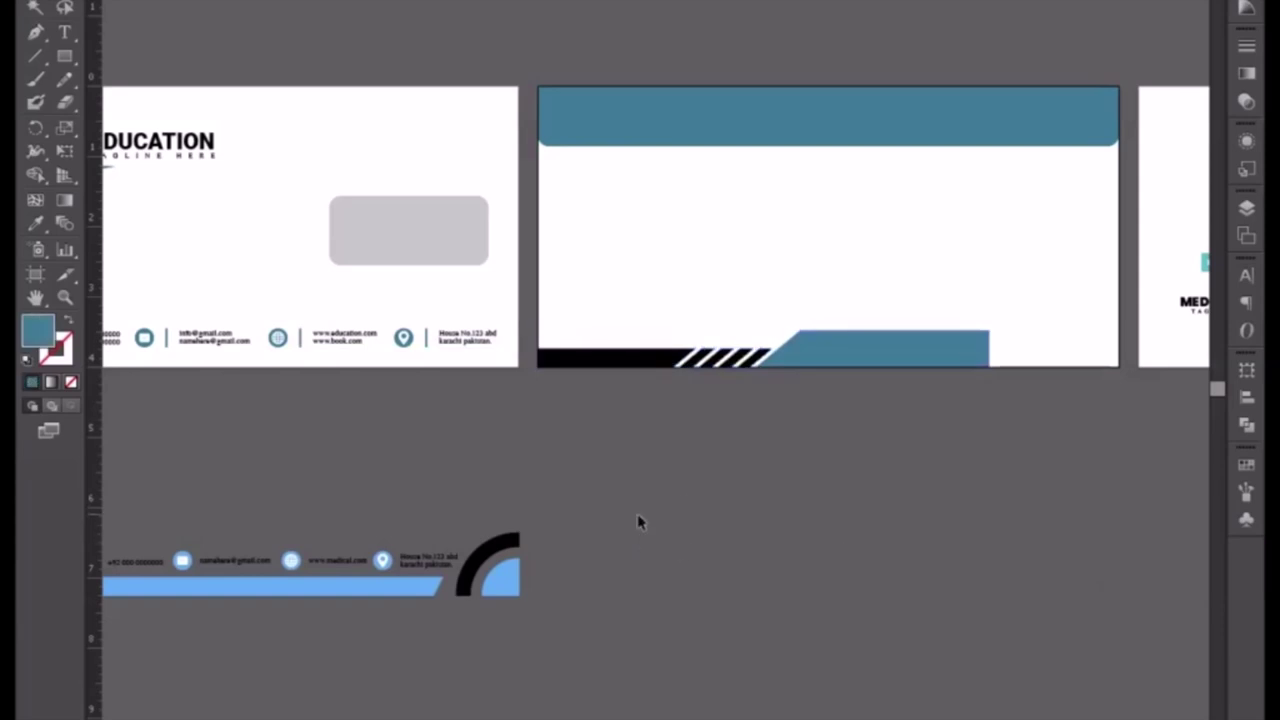
key(ctrl+plus)
key(ctrl+plus)
key(ctrl+plus)
key(ctrl+plus)
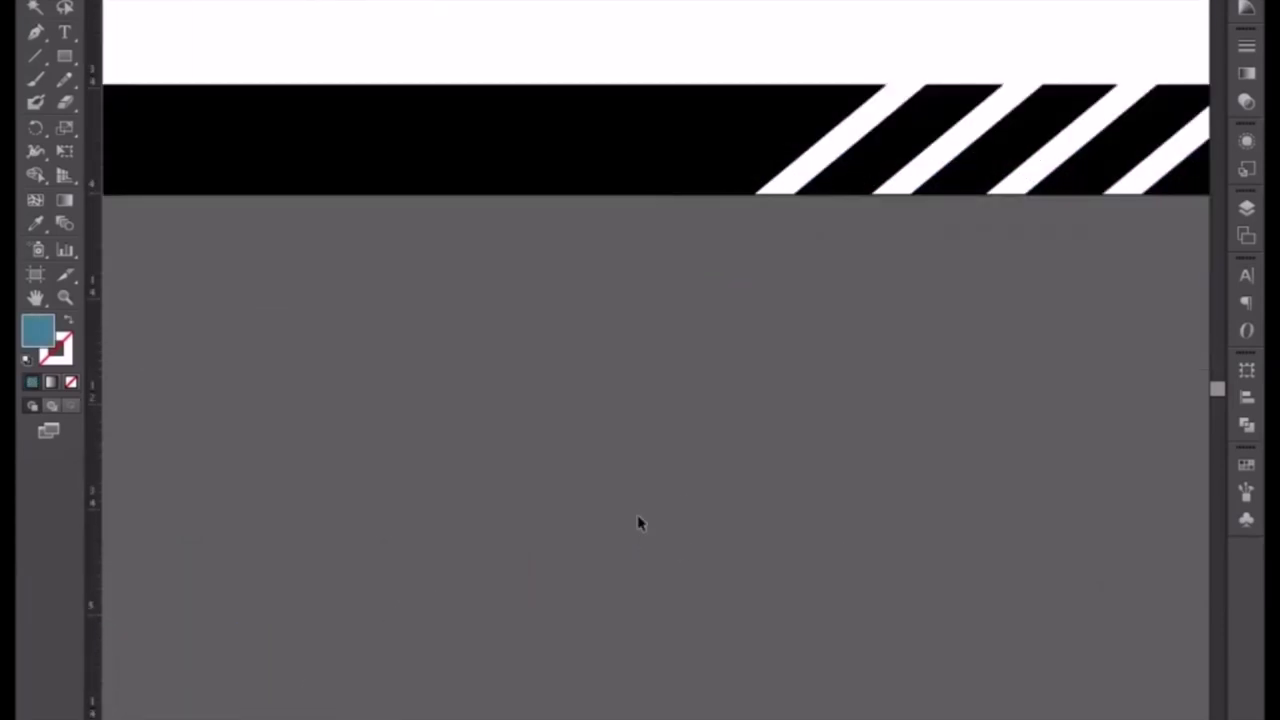
Direct-select the strip's right-hand shapes and extend the teal block to the envelope's right edge.
key(ctrl+minus)
key(ctrl+minus)
key(ctrl+minus)
scroll(414, 517, right, 1)
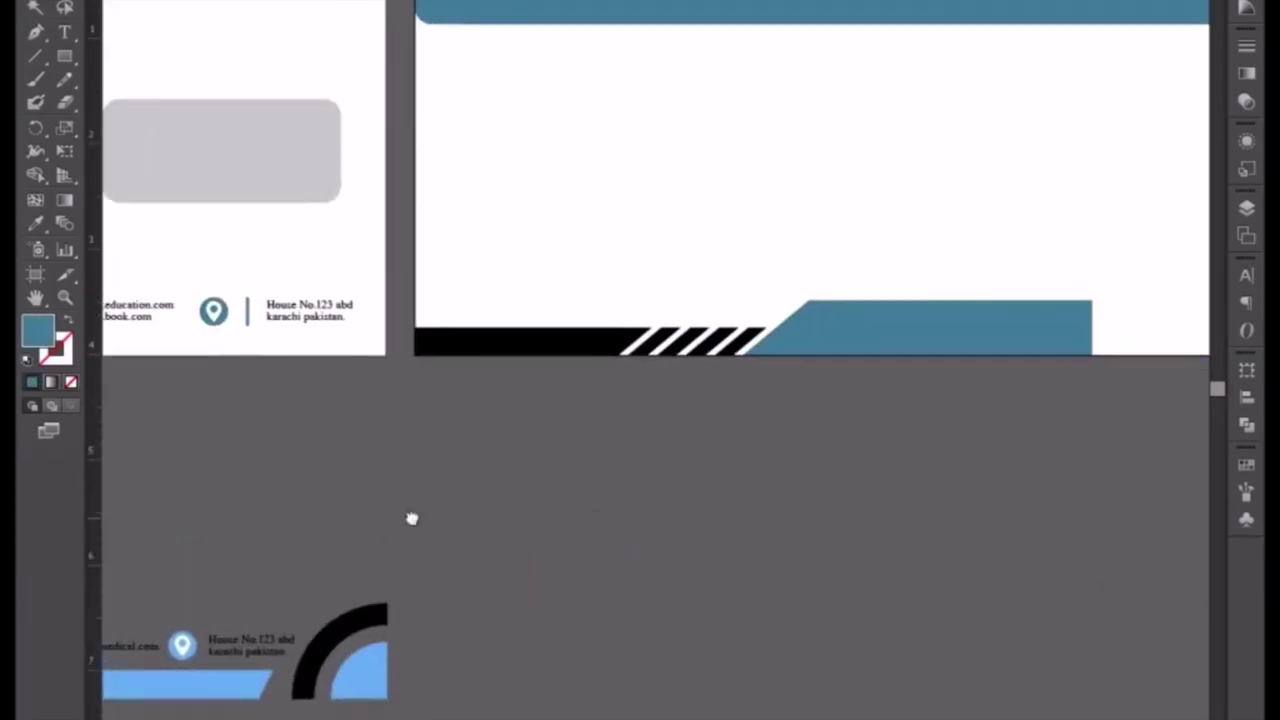
scroll(404, 526, right, 4)
scroll(405, 526, left, 3)
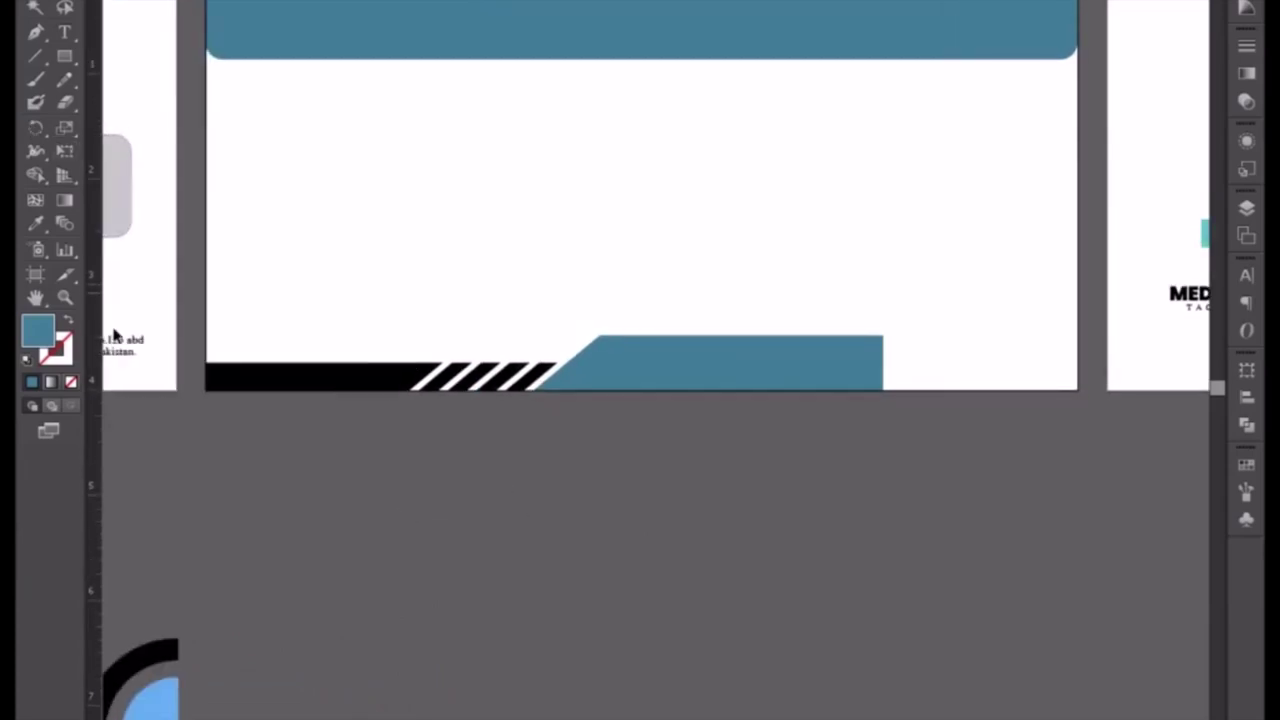
click(64, 55)
drag(389, 260, 916, 450)
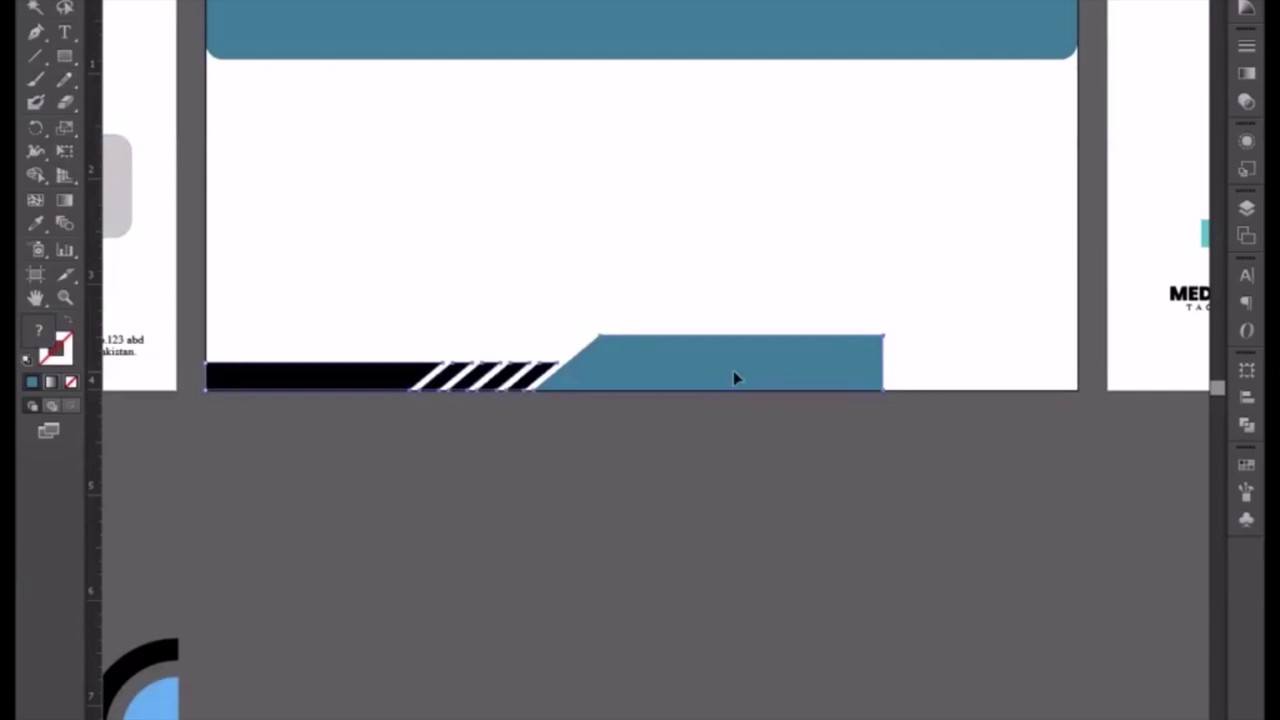
drag(733, 370, 929, 390)
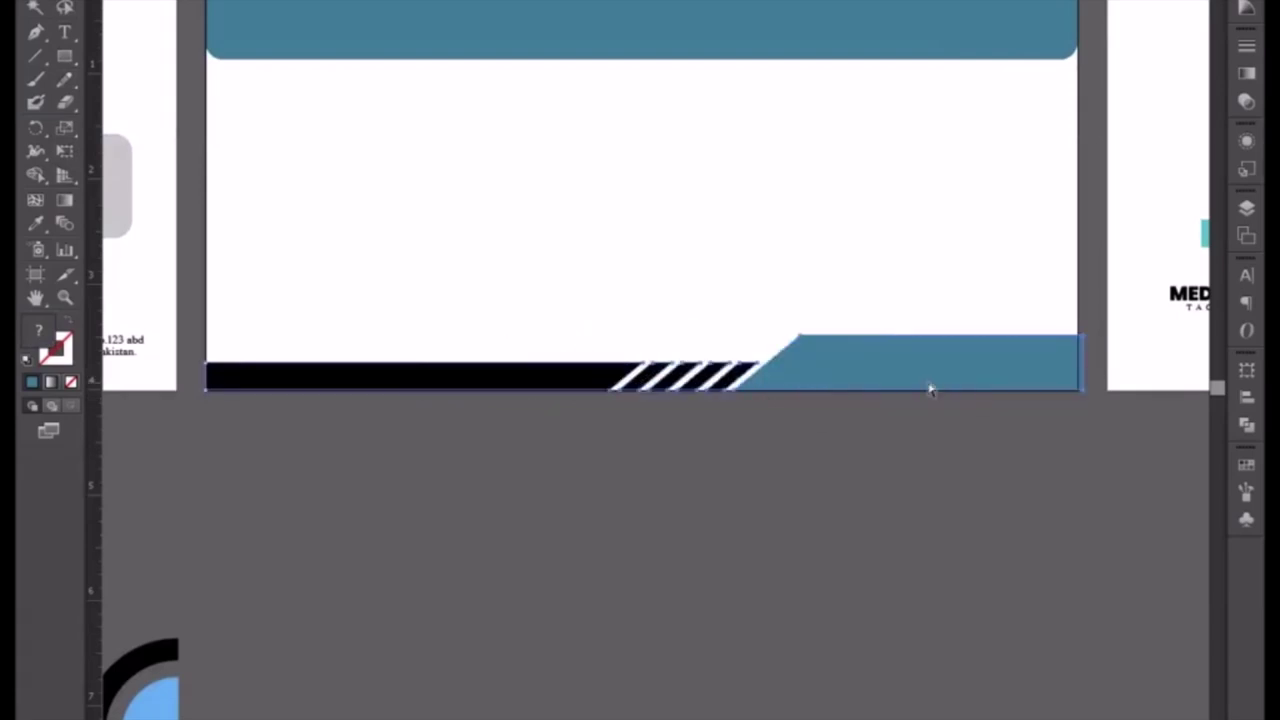
click(888, 537)
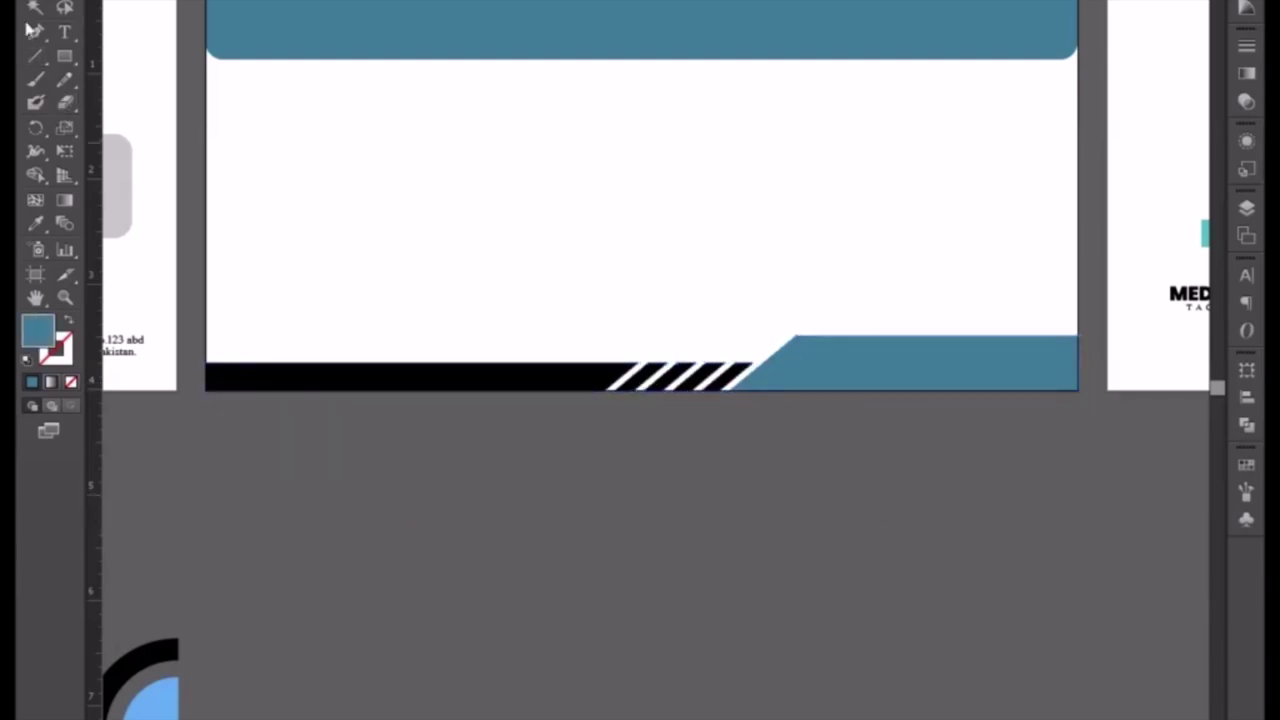
Copy the EDUCATION logo from the envelope front and centre it on the envelope back.
key(ctrl+minus)
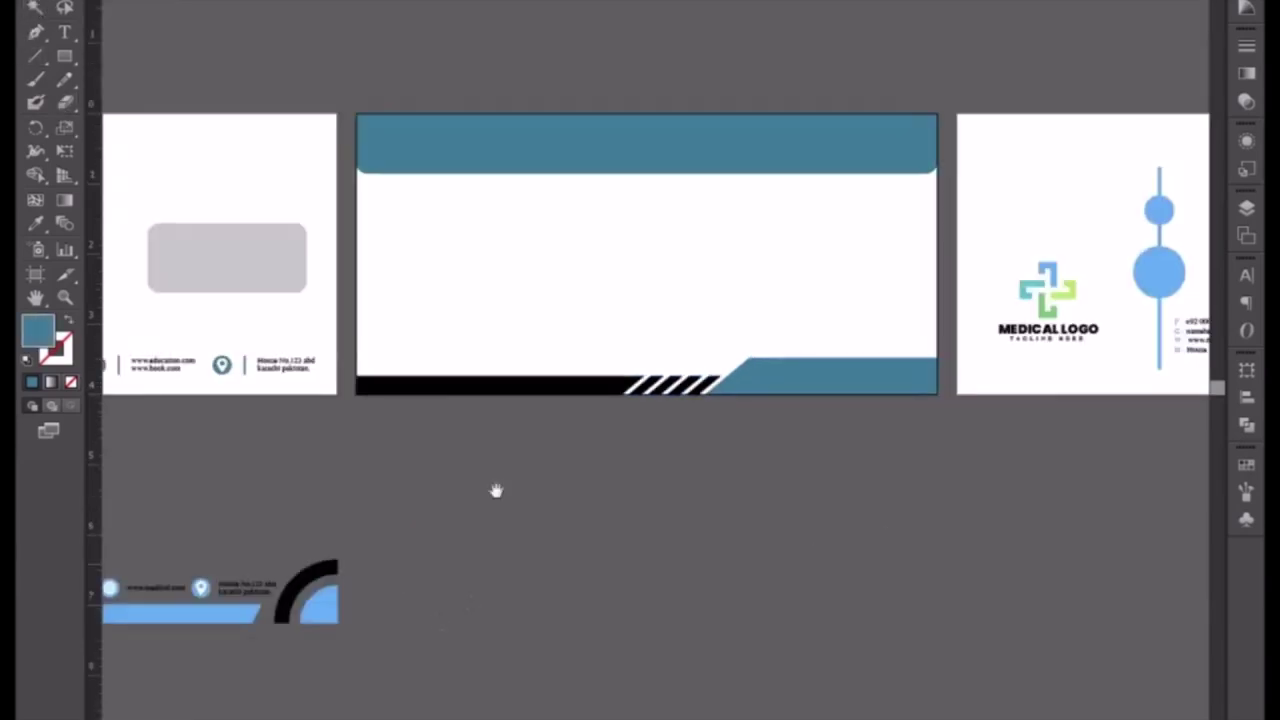
drag(494, 489, 722, 612)
drag(236, 390, 308, 415)
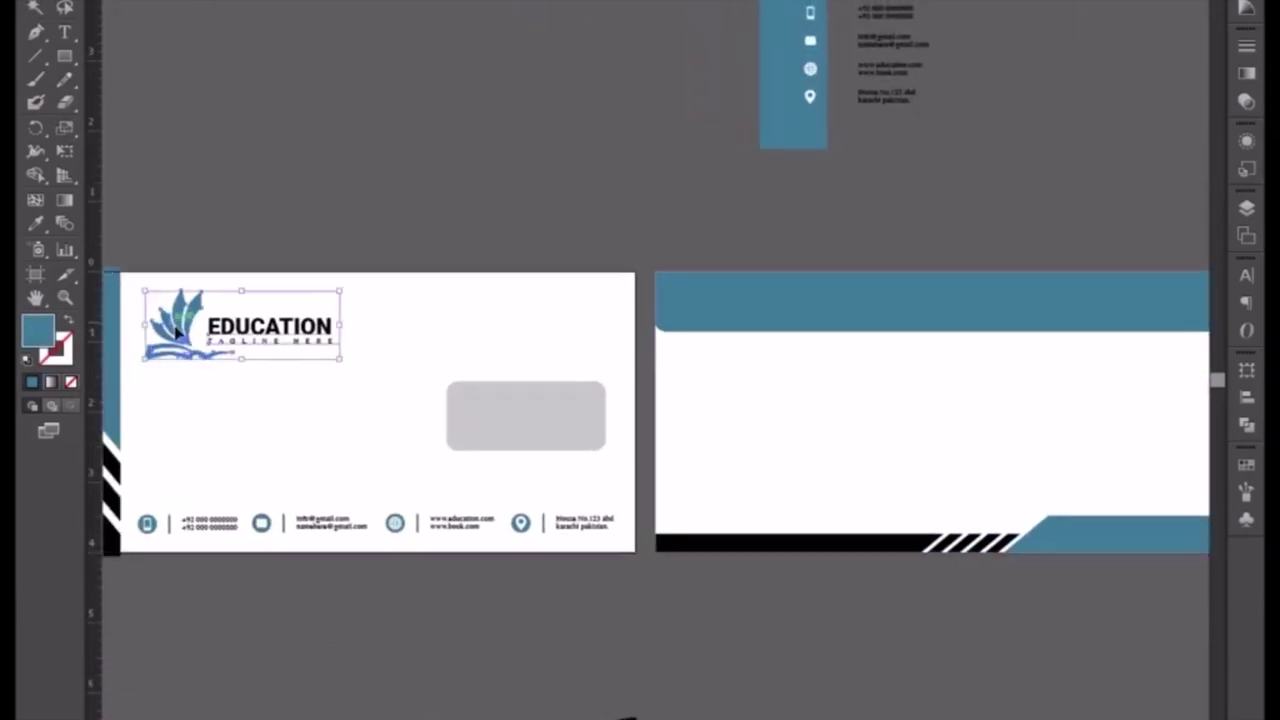
mouse_move(230, 330)
mouse_down()
mouse_move(430, 440)
mouse_move(926, 432)
mouse_up()
drag(905, 561, 636, 465)
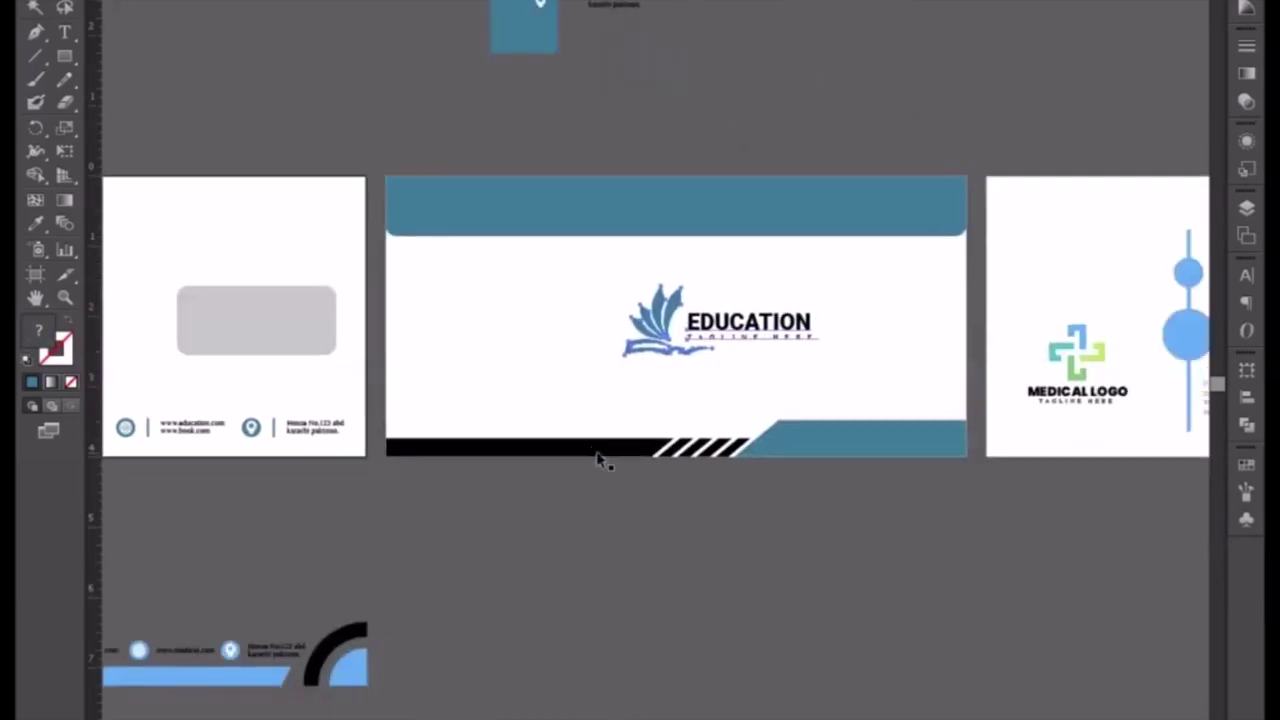
drag(660, 338, 629, 338)
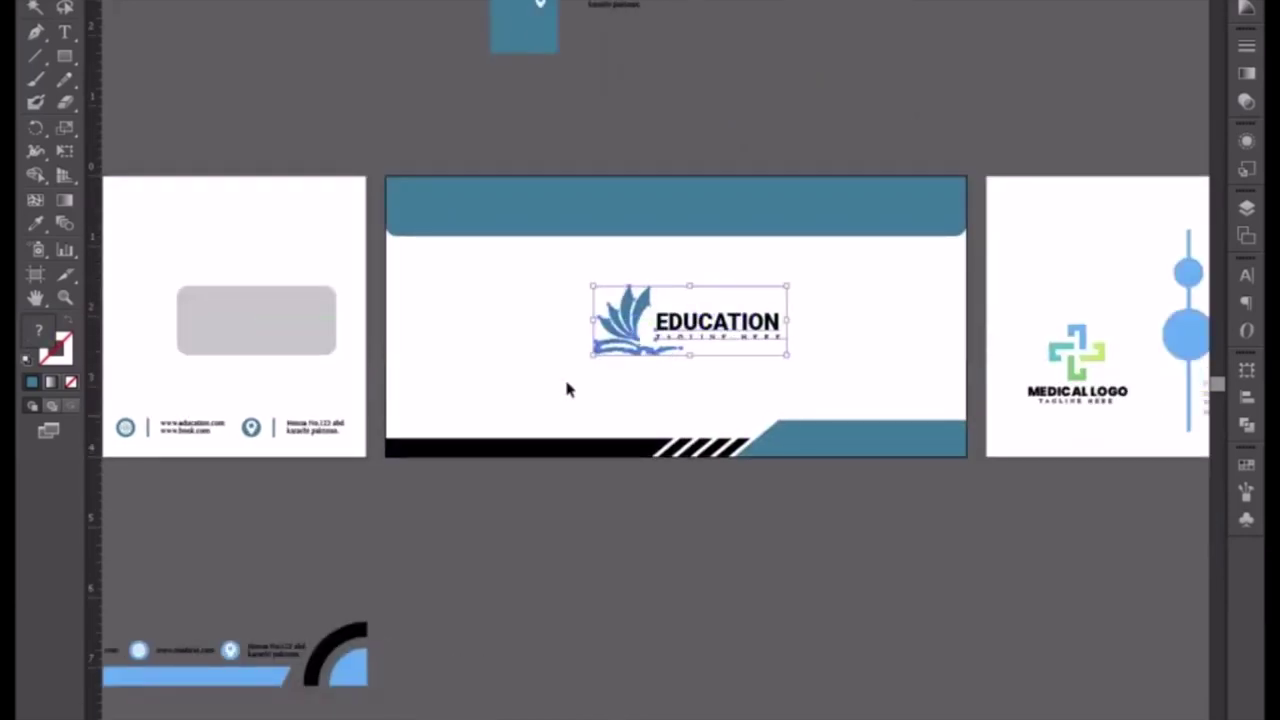
click(615, 575)
click(637, 350)
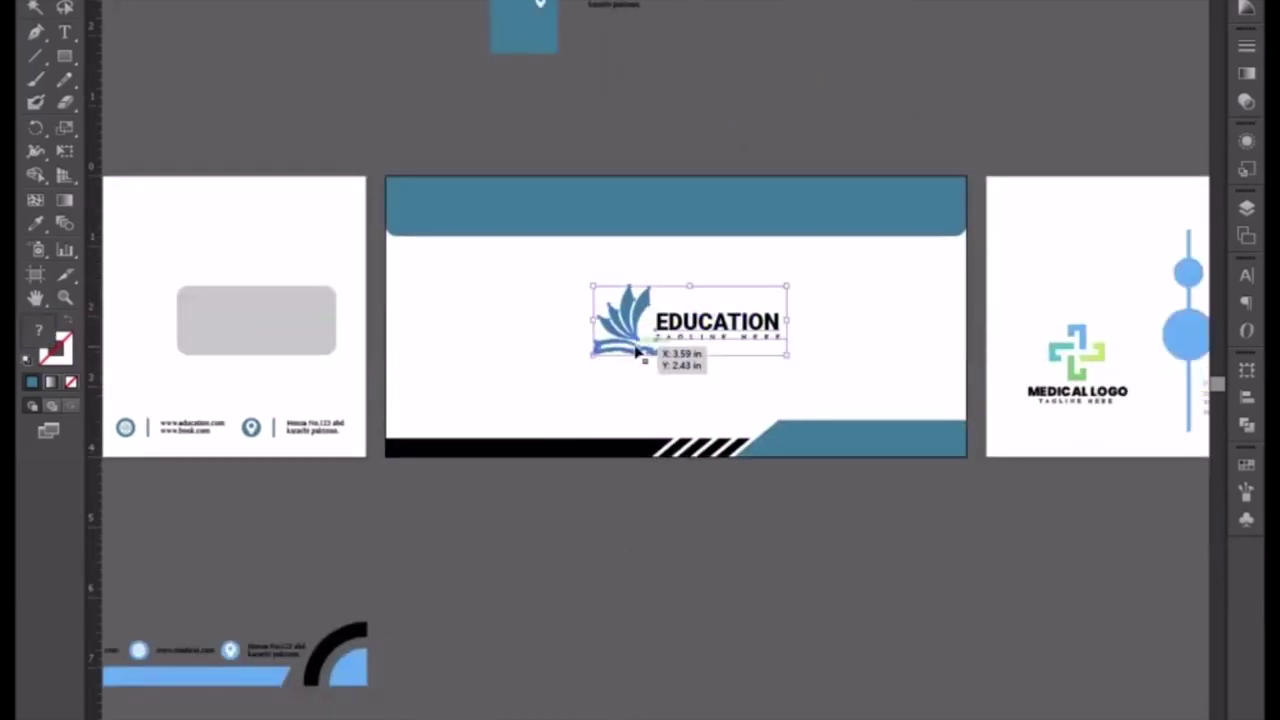
drag(637, 350, 637, 352)
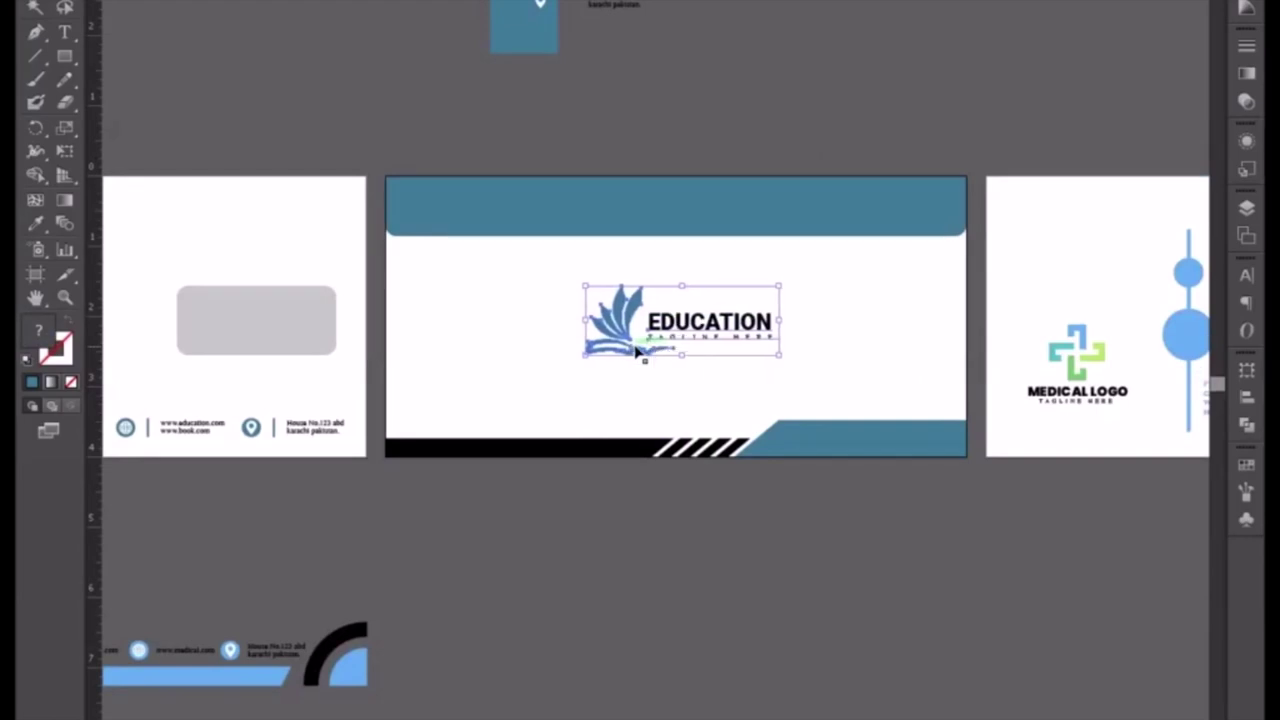
click(703, 640)
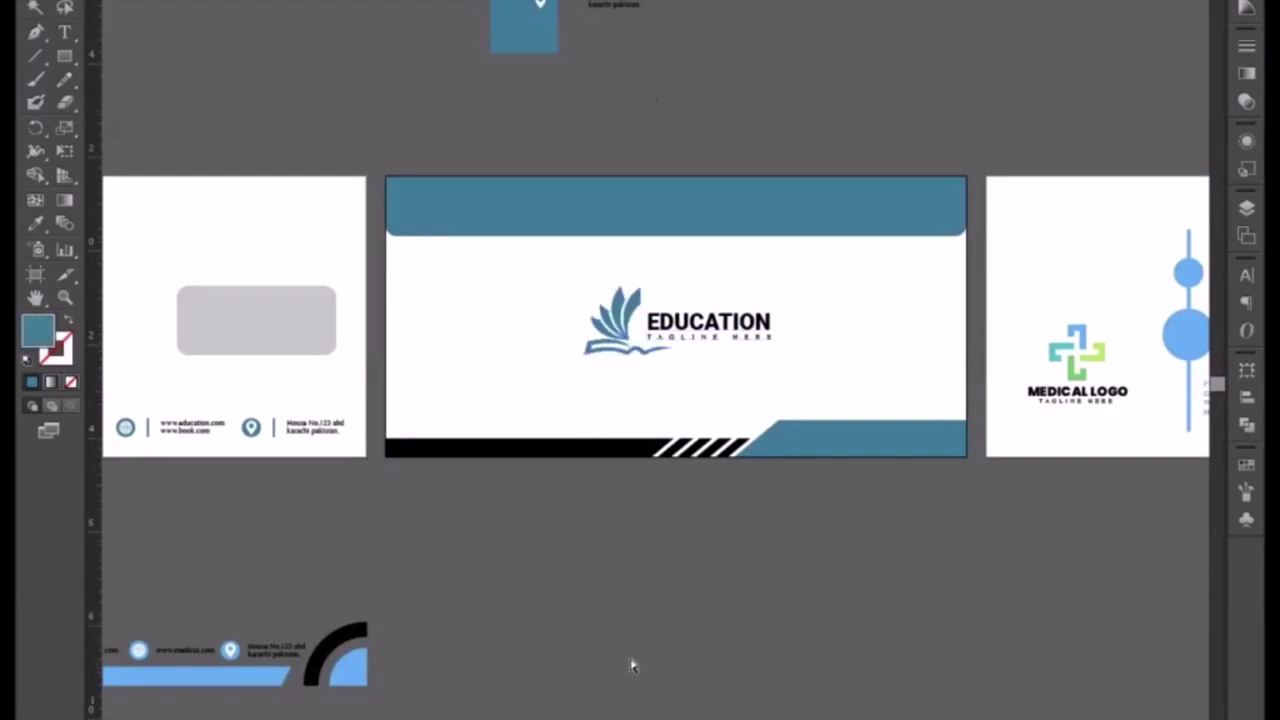
key(ctrl+minus)
Delete the blue and black bottom strip from the lower envelope design.
click(633, 348)
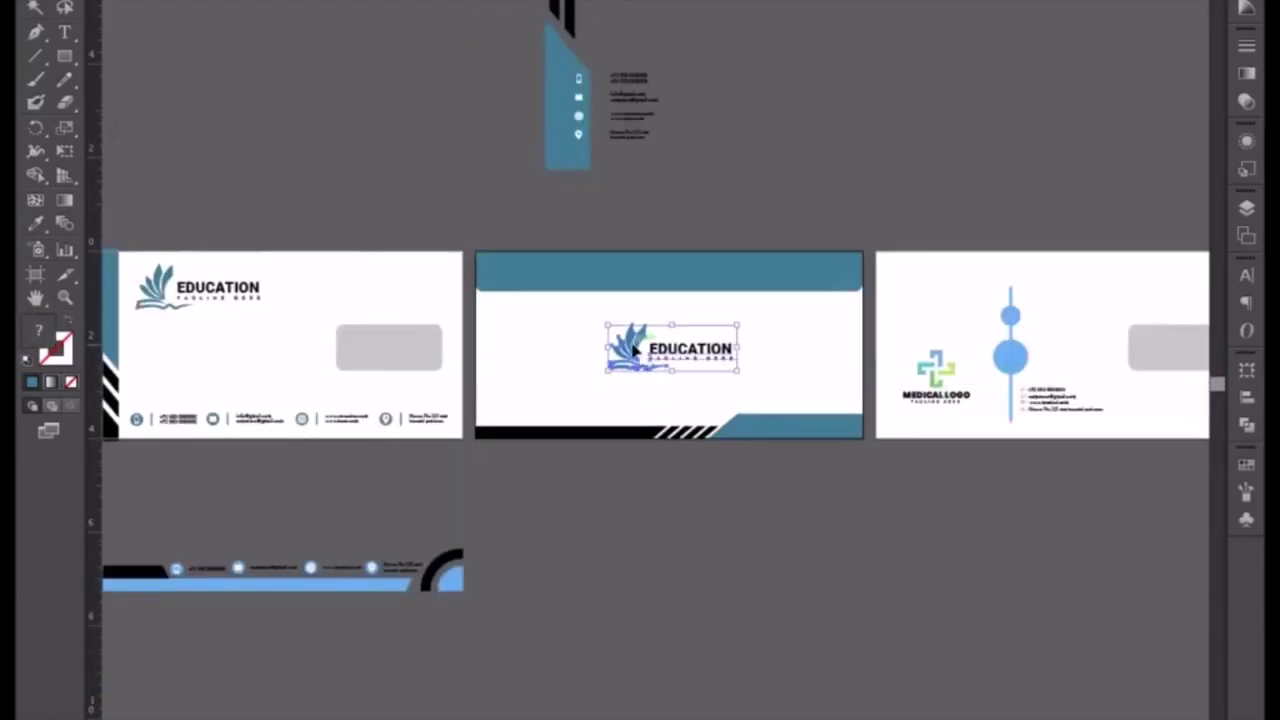
click(676, 500)
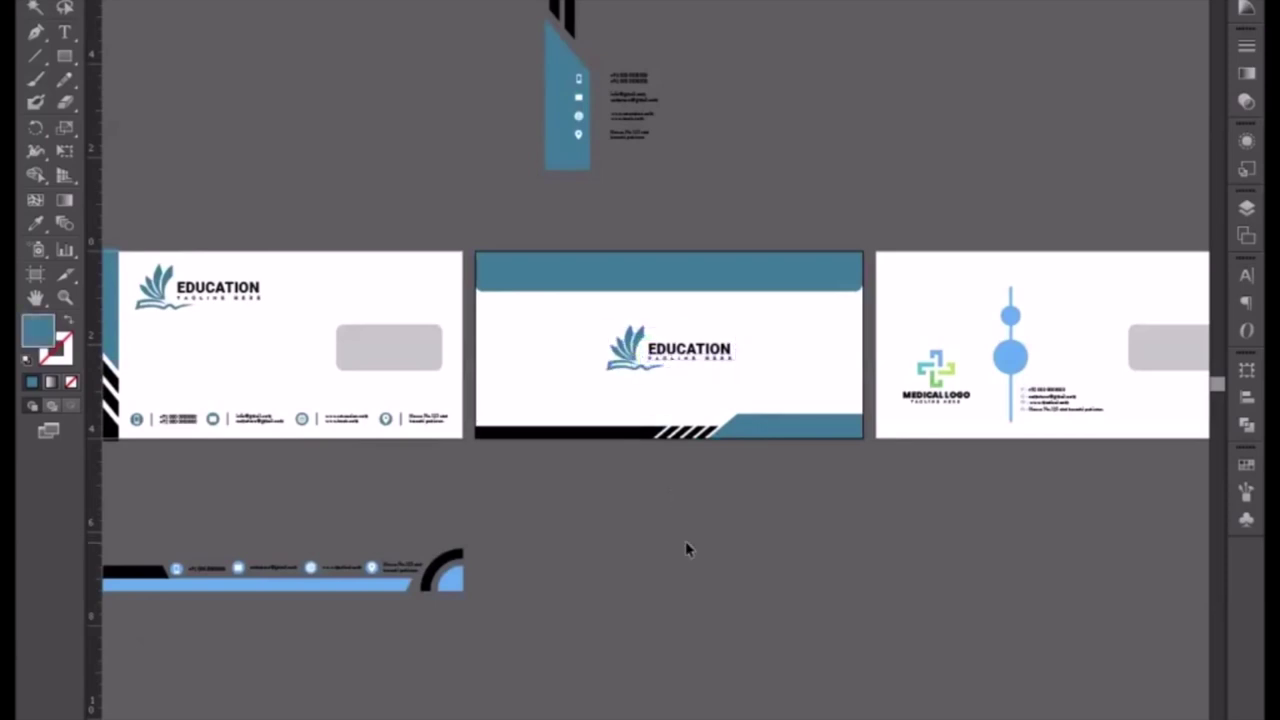
drag(686, 546, 791, 593)
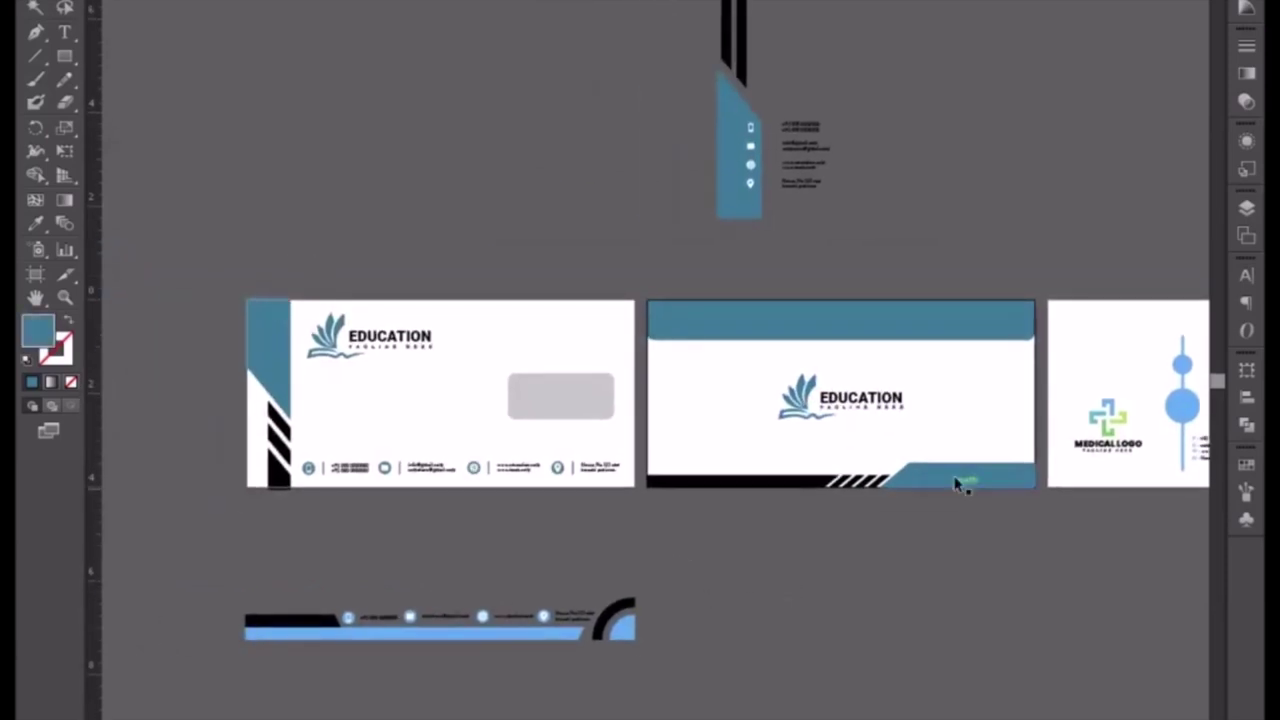
drag(365, 692, 320, 622)
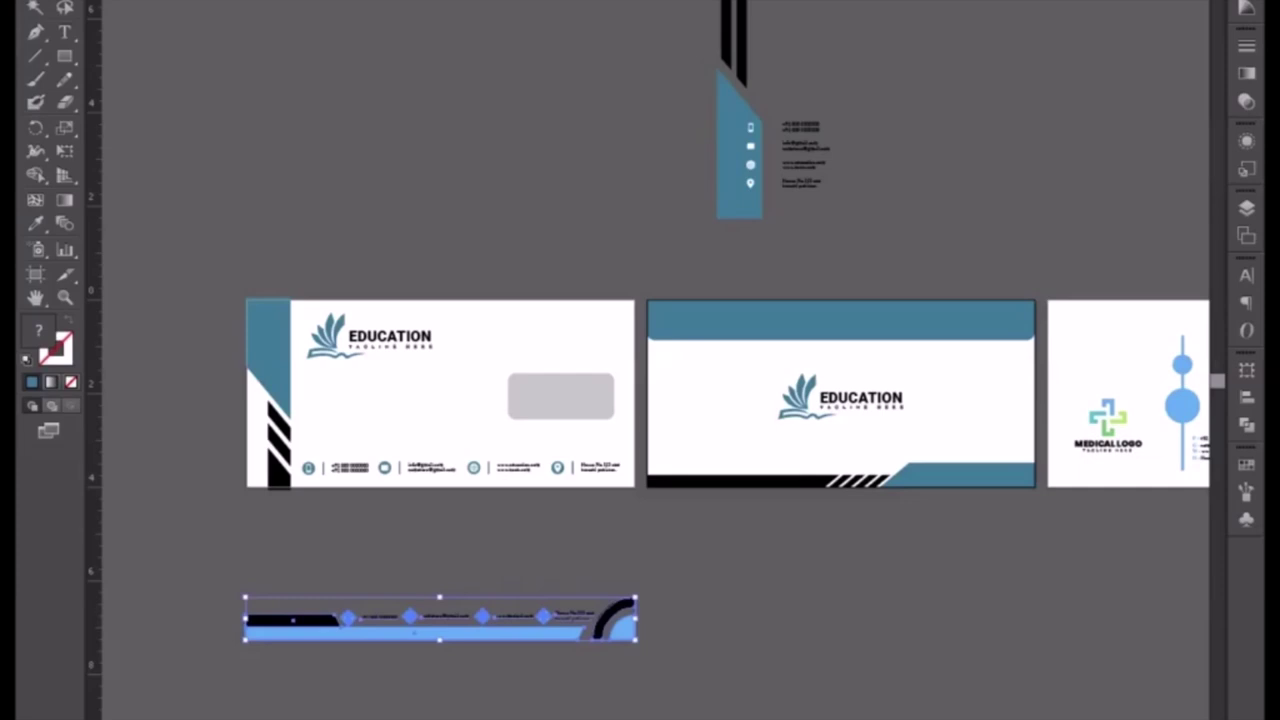
key(Delete)
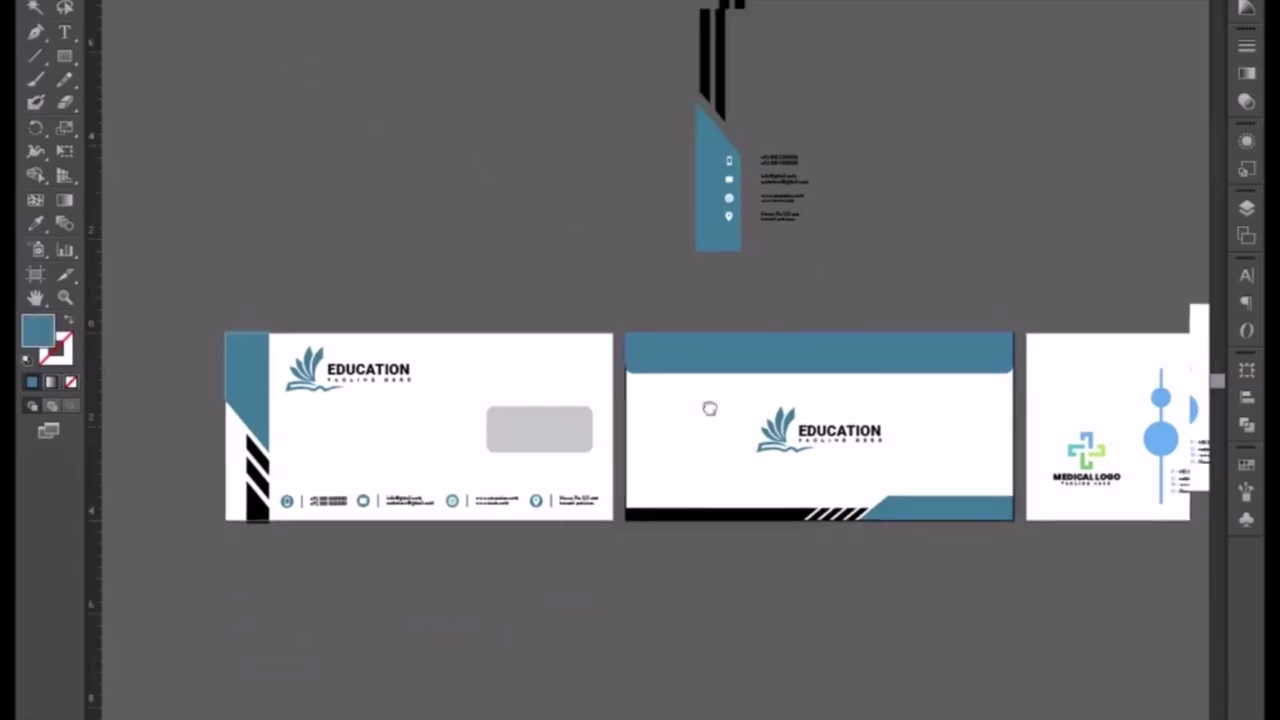
Delete the third envelope's medical logo and vertical line-and-circle graphic.
scroll(709, 406, right, 5)
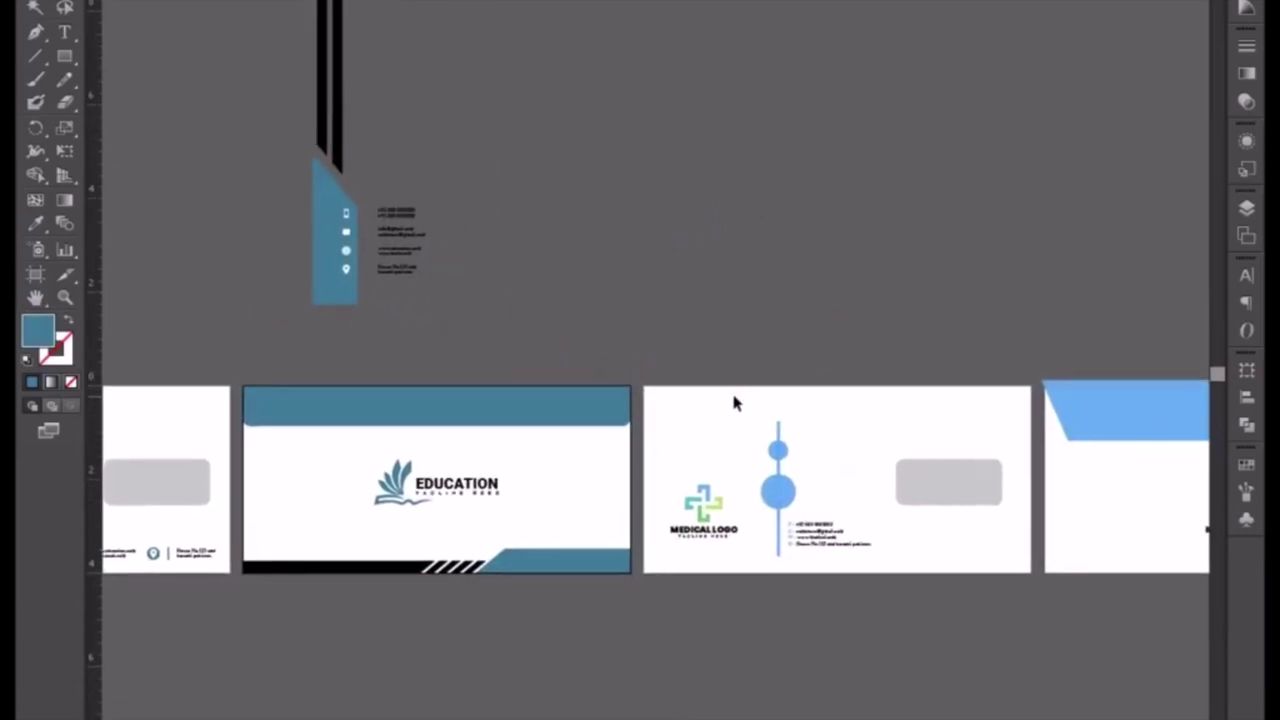
drag(711, 375, 781, 598)
key(Delete)
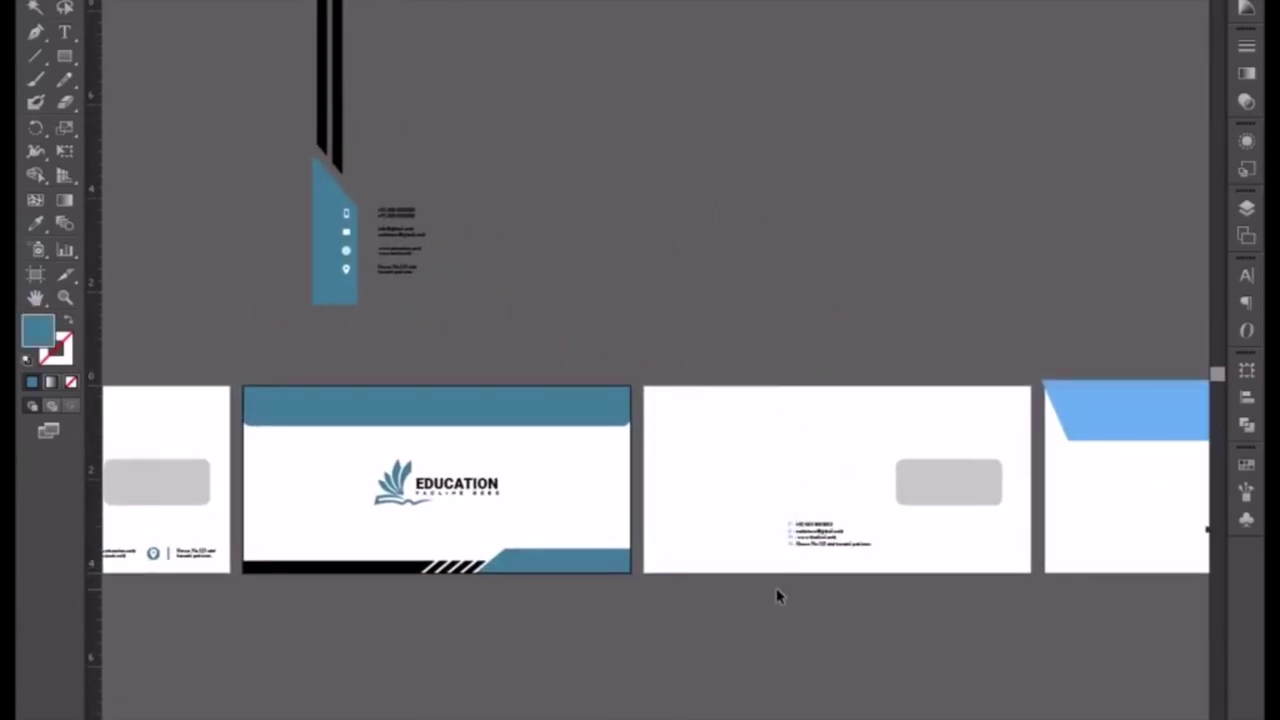
drag(557, 277, 589, 431)
drag(605, 374, 629, 480)
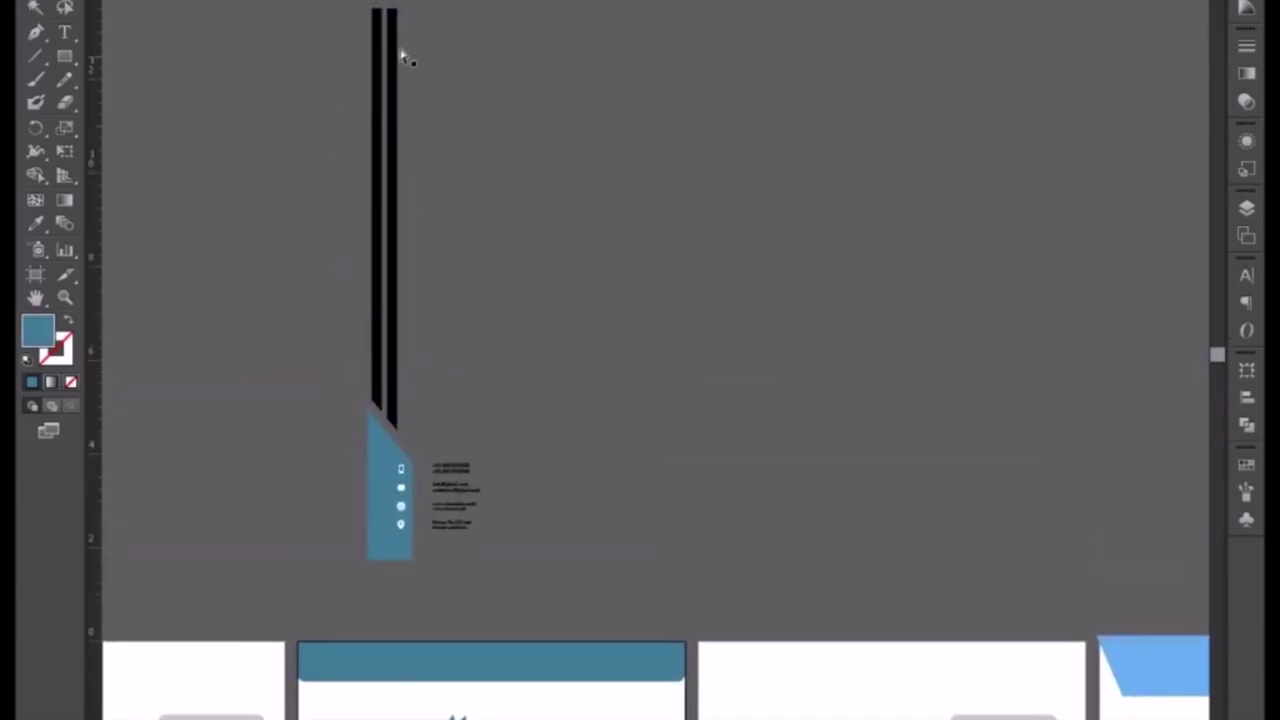
Shorten the two black bars by moving their top anchors down with the arrow key.
drag(355, 4, 418, 53)
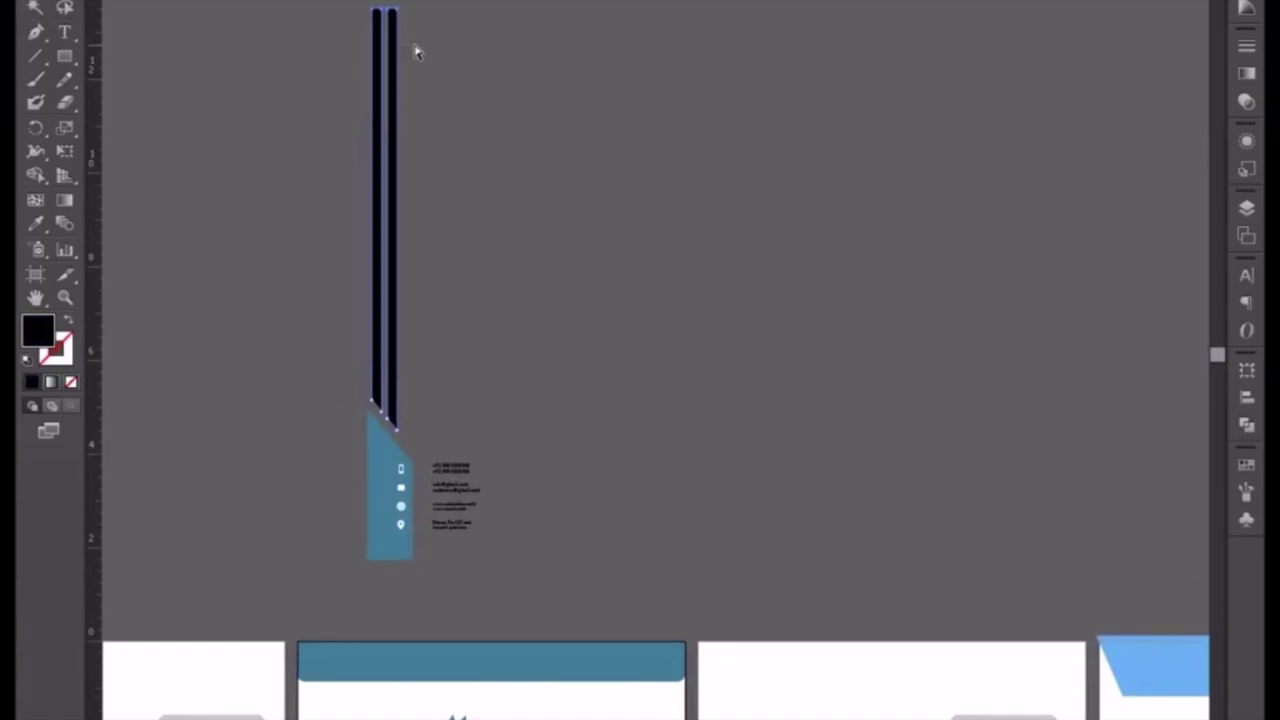
key(Down)
key(Down)
key(Down)
key(Down)
key(Down)
key(Down)
key(Down)
key(Down)
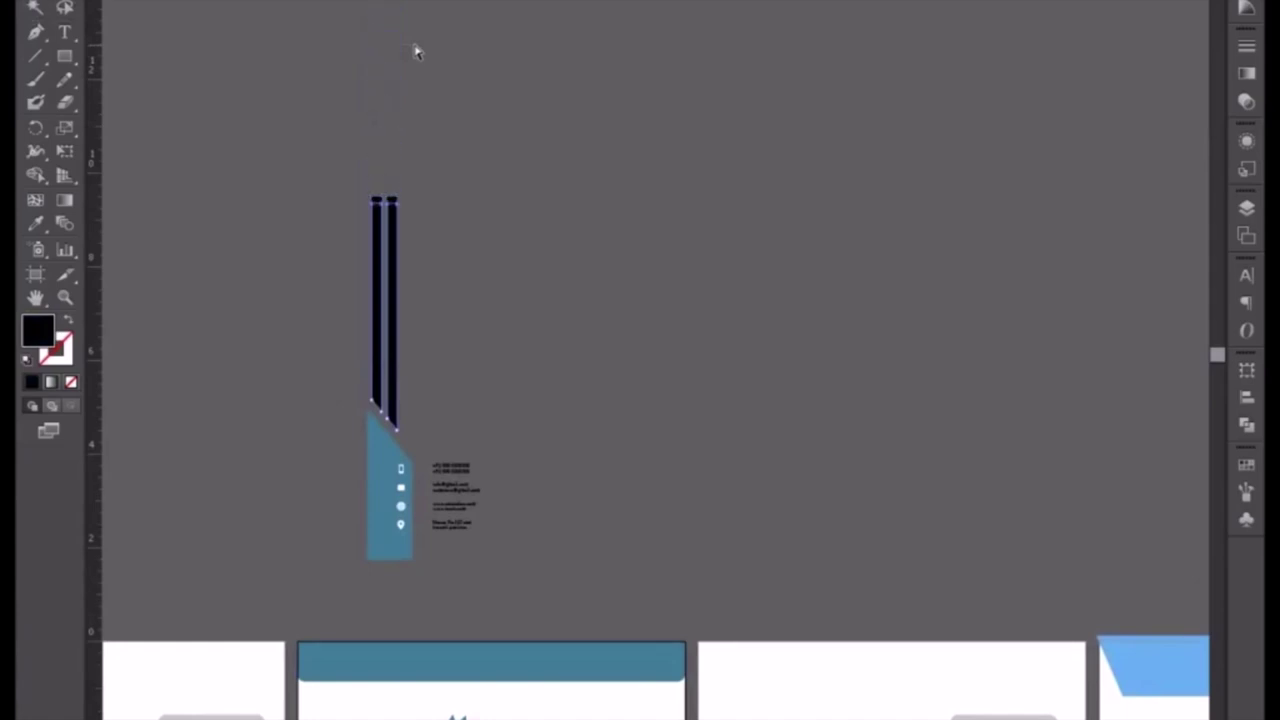
key(Down)
key(Down)
key(Down)
key(Down)
key(Down)
key(Down)
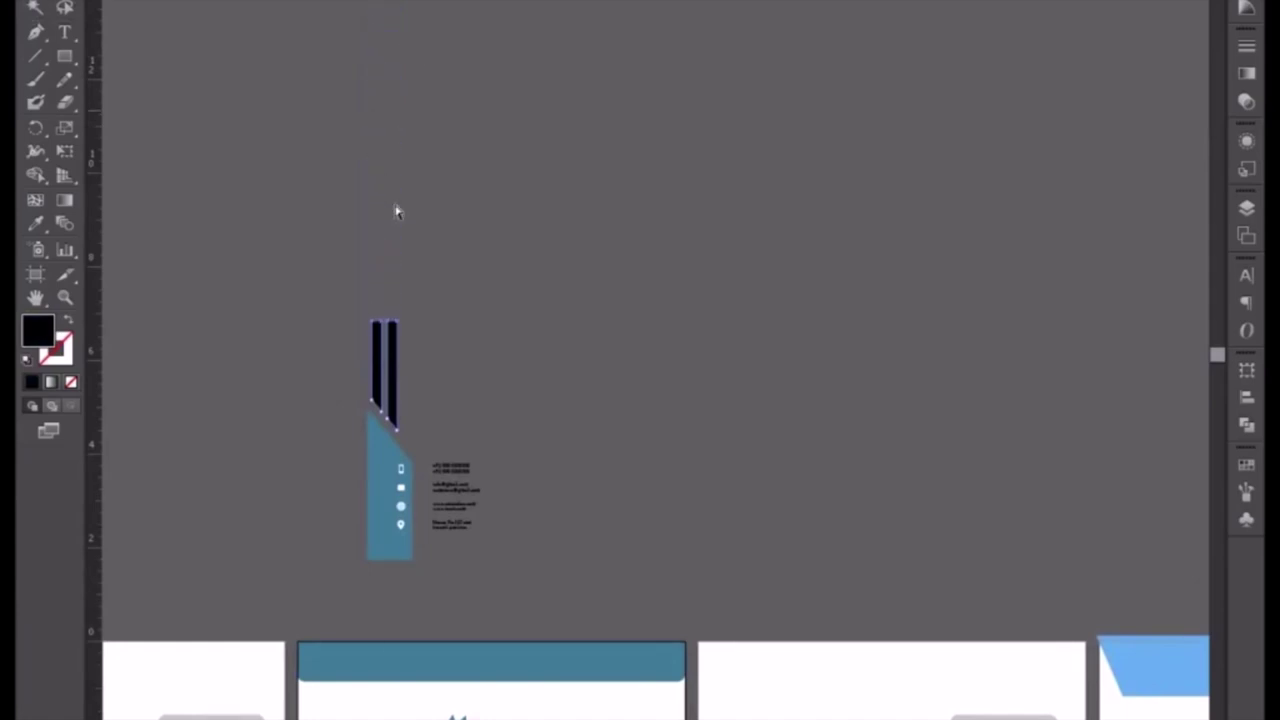
click(323, 420)
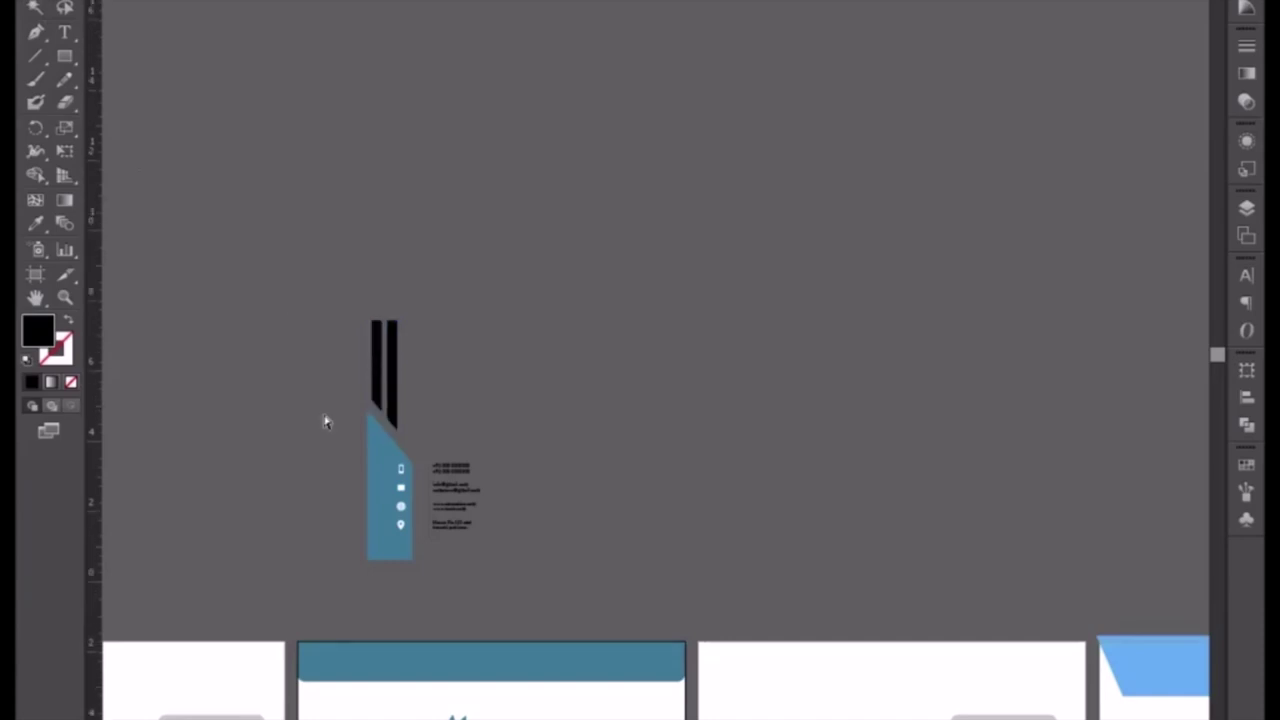
key(ctrl+minus)
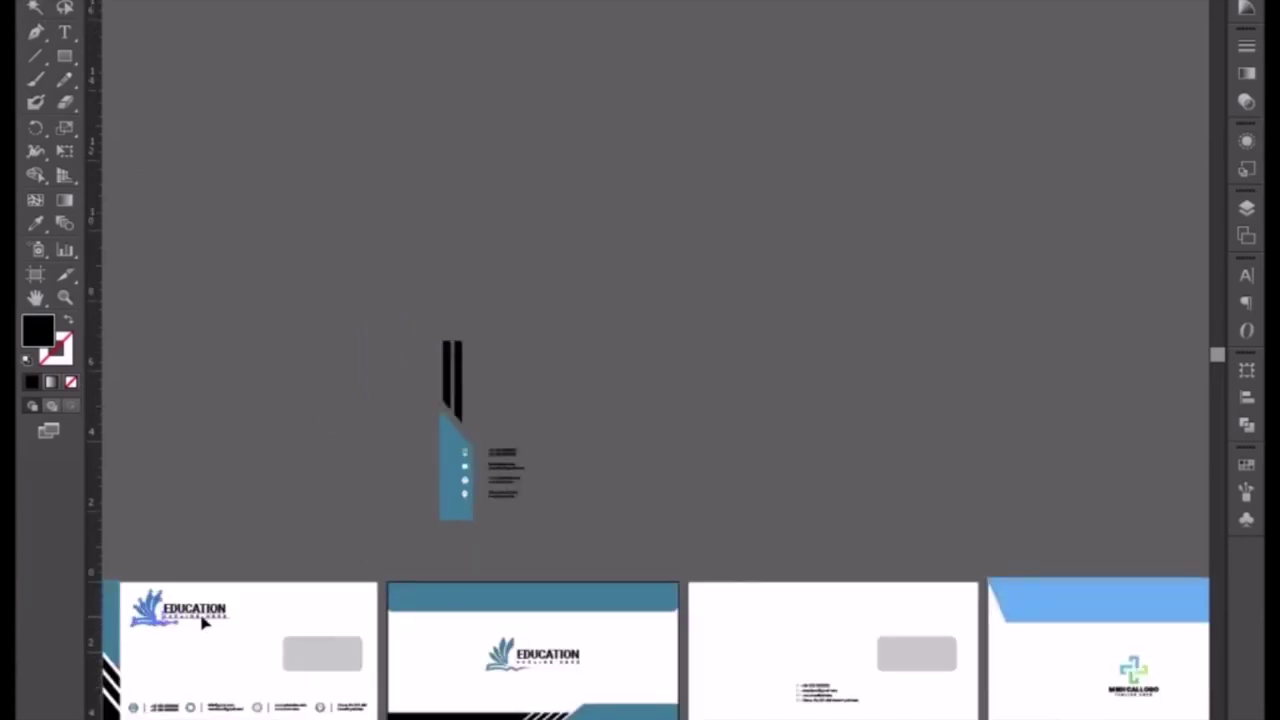
Copy the EDUCATION logo onto the third envelope, level with the original.
drag(205, 612, 780, 645)
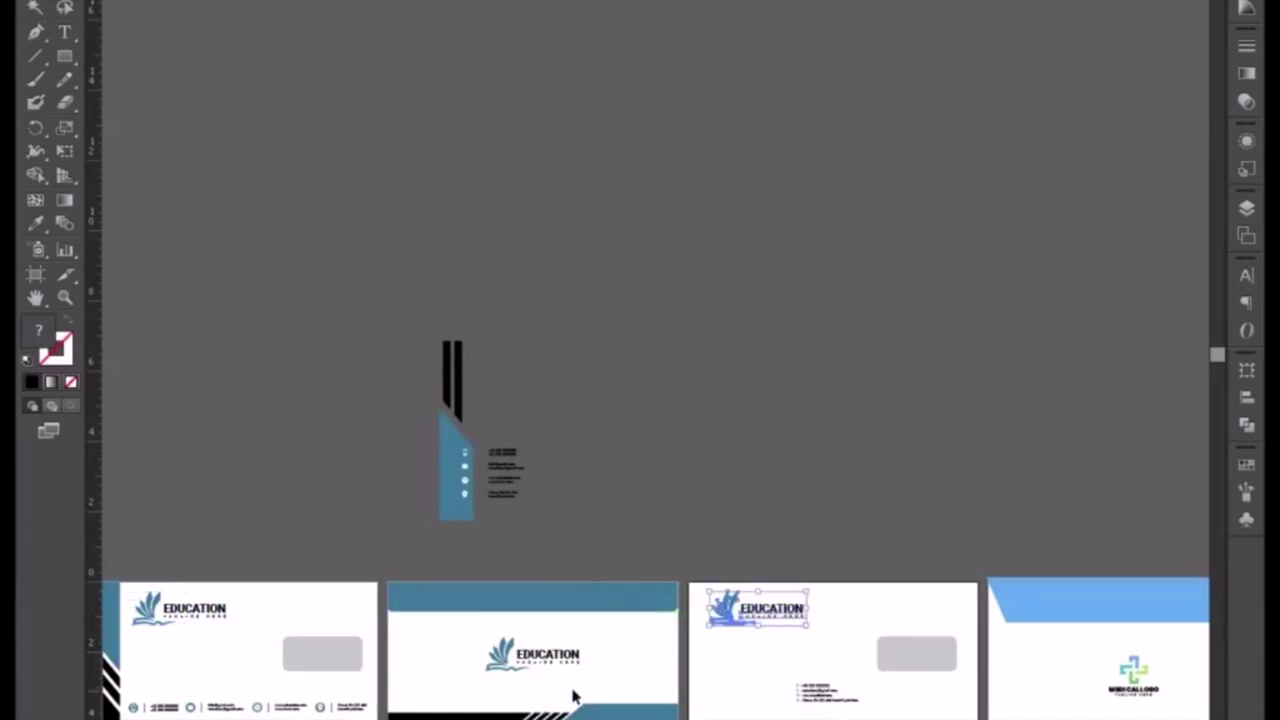
shift+click(200, 612)
drag(200, 611, 200, 613)
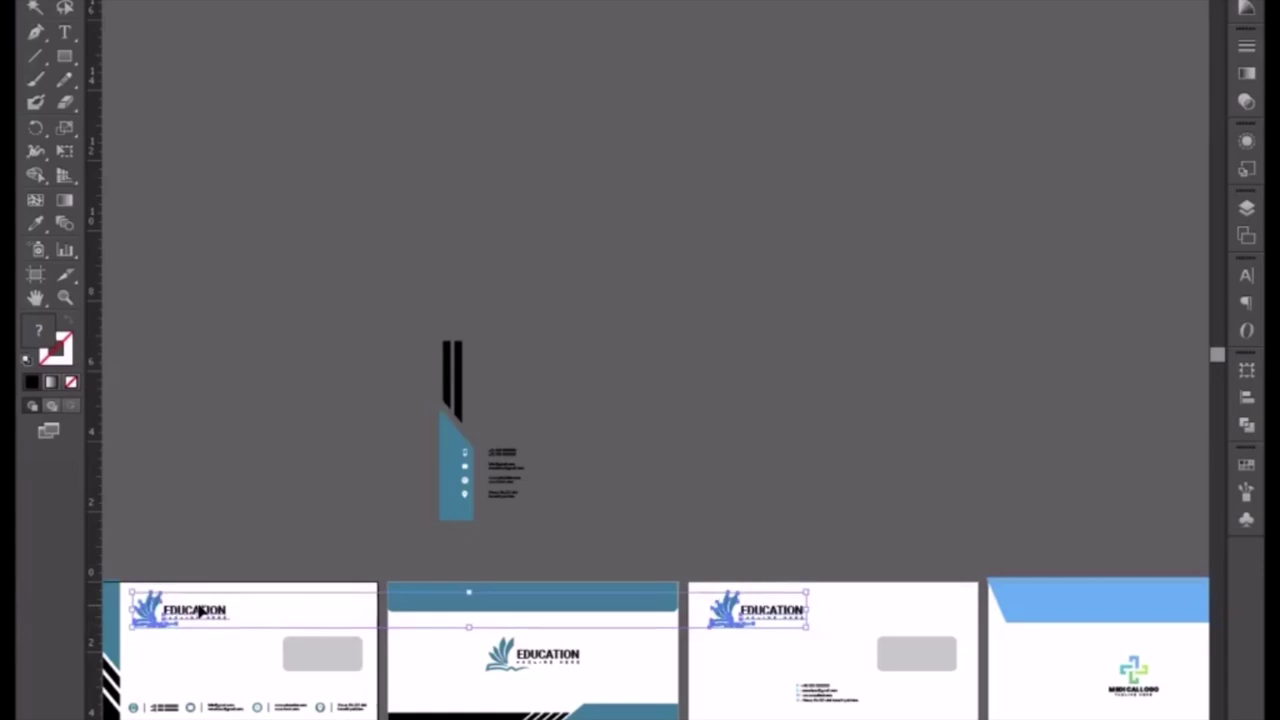
Move the vertical teal contact strip onto the third envelope.
click(447, 537)
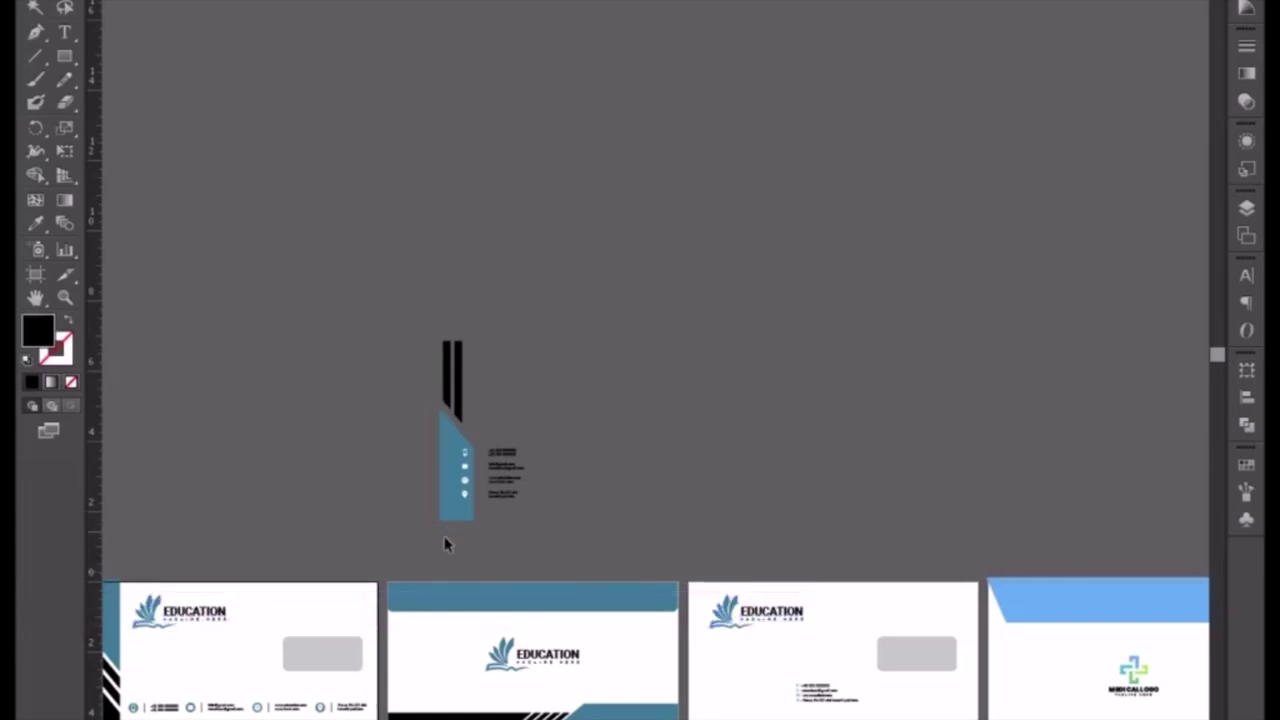
mouse_move(397, 349)
mouse_down()
mouse_move(545, 540)
mouse_move(460, 445)
mouse_up()
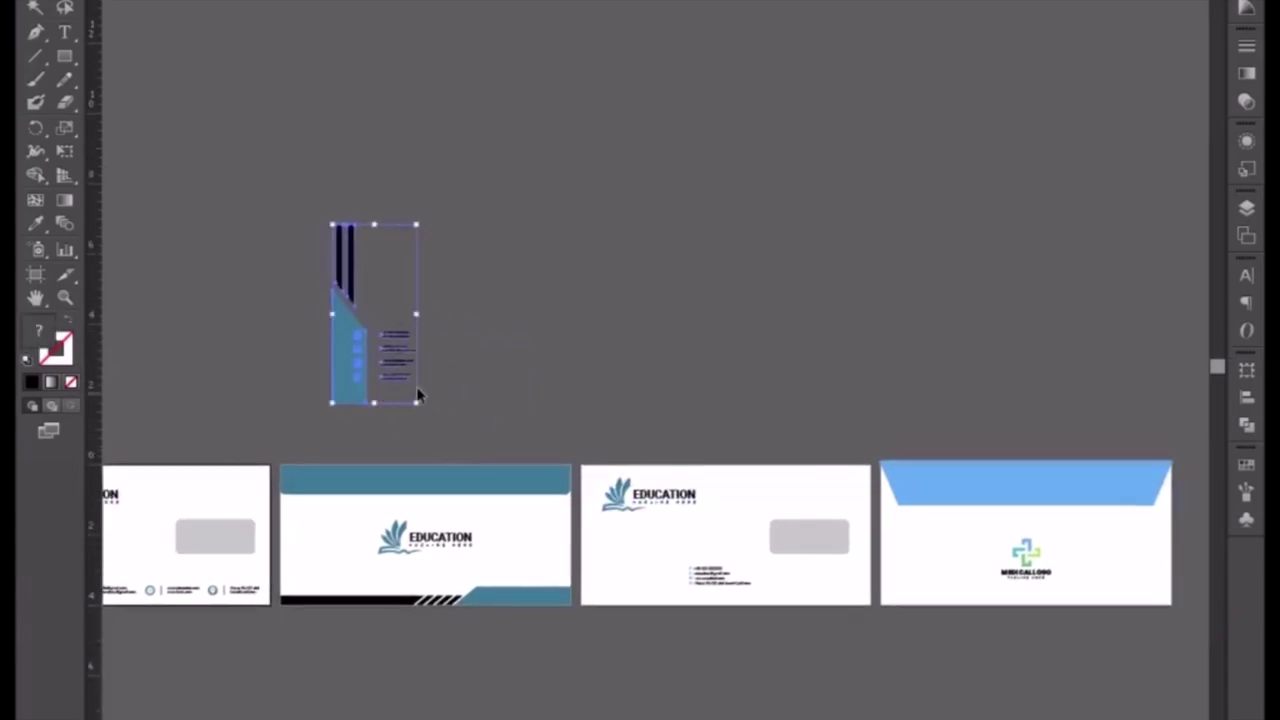
drag(349, 337, 600, 588)
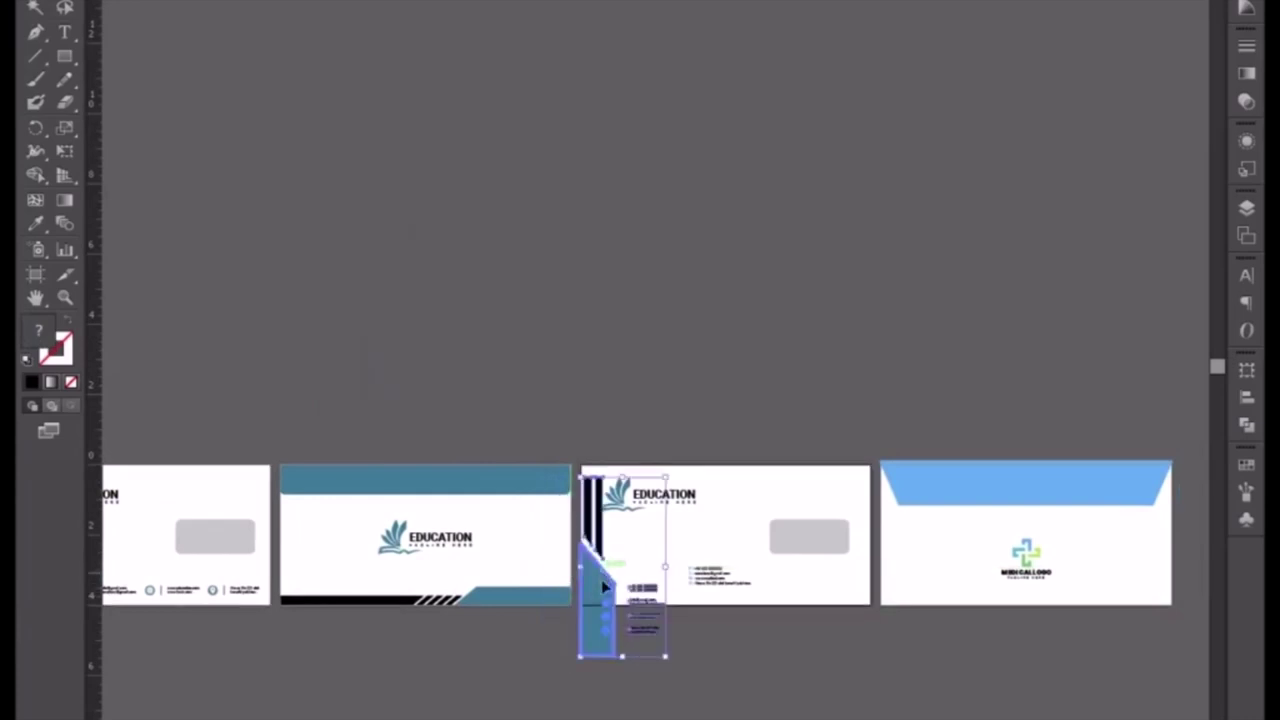
Raise the contact strip and align it flush with the third envelope's left edge.
scroll(603, 600, up, 1)
scroll(603, 621, up, 1)
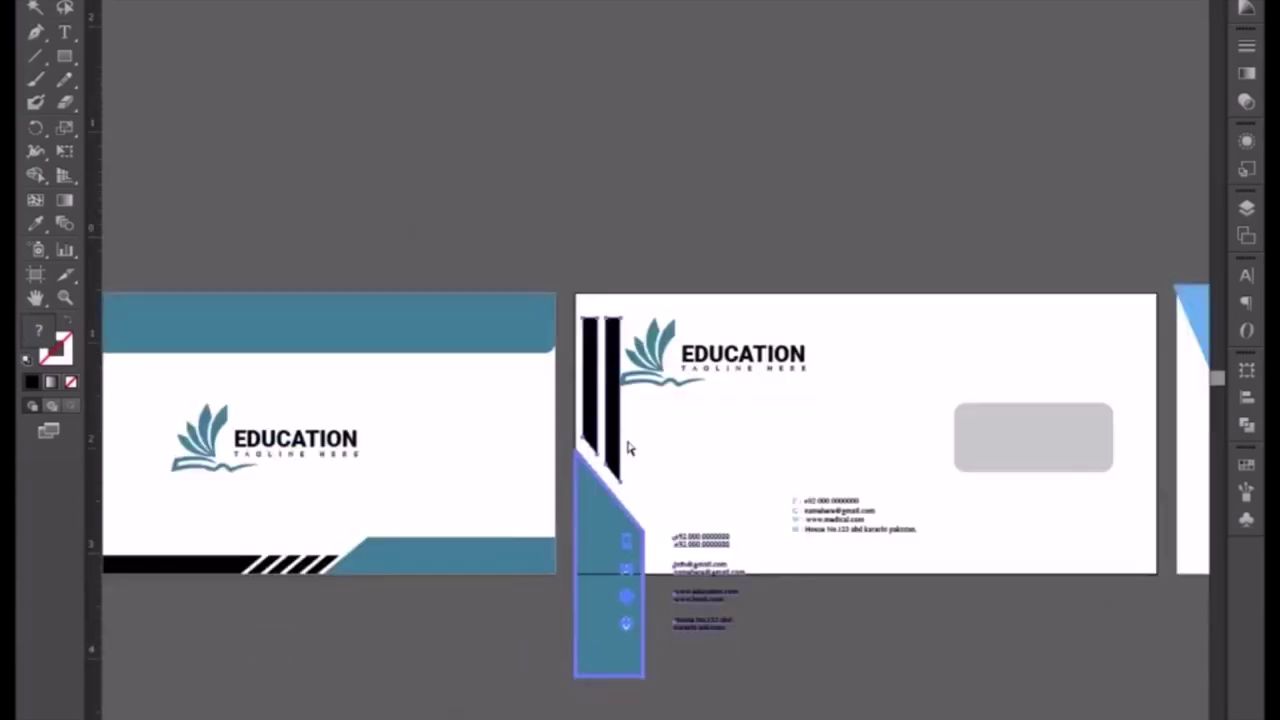
scroll(629, 449, up, 2)
drag(541, 670, 543, 574)
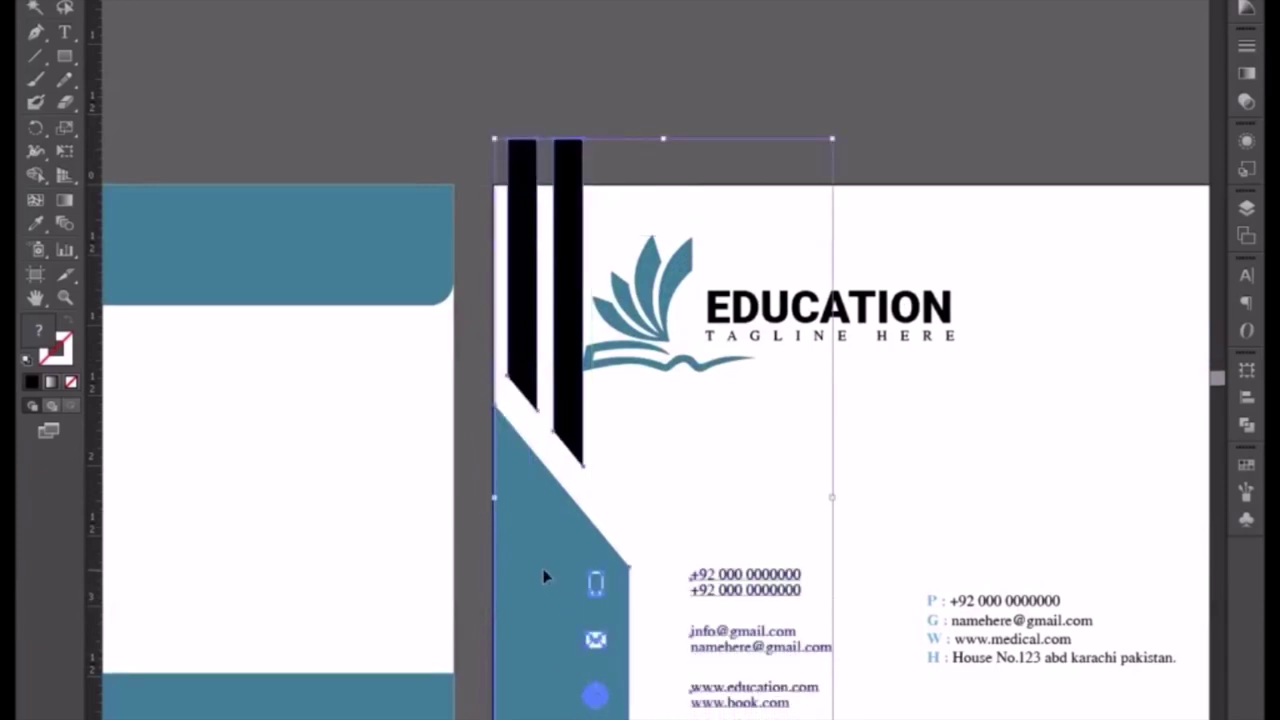
scroll(540, 540, down, 3)
scroll(535, 528, up, 2)
drag(537, 634, 534, 600)
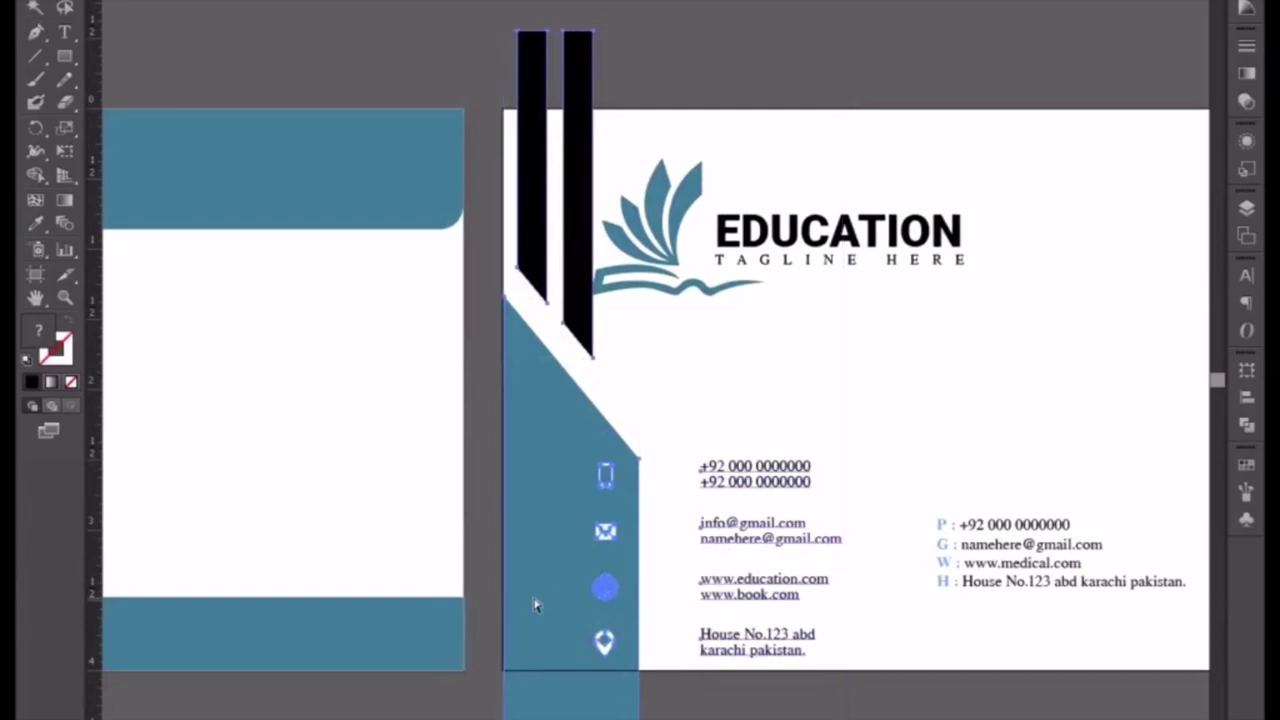
key(ctrl+equal)
key(ctrl+equal)
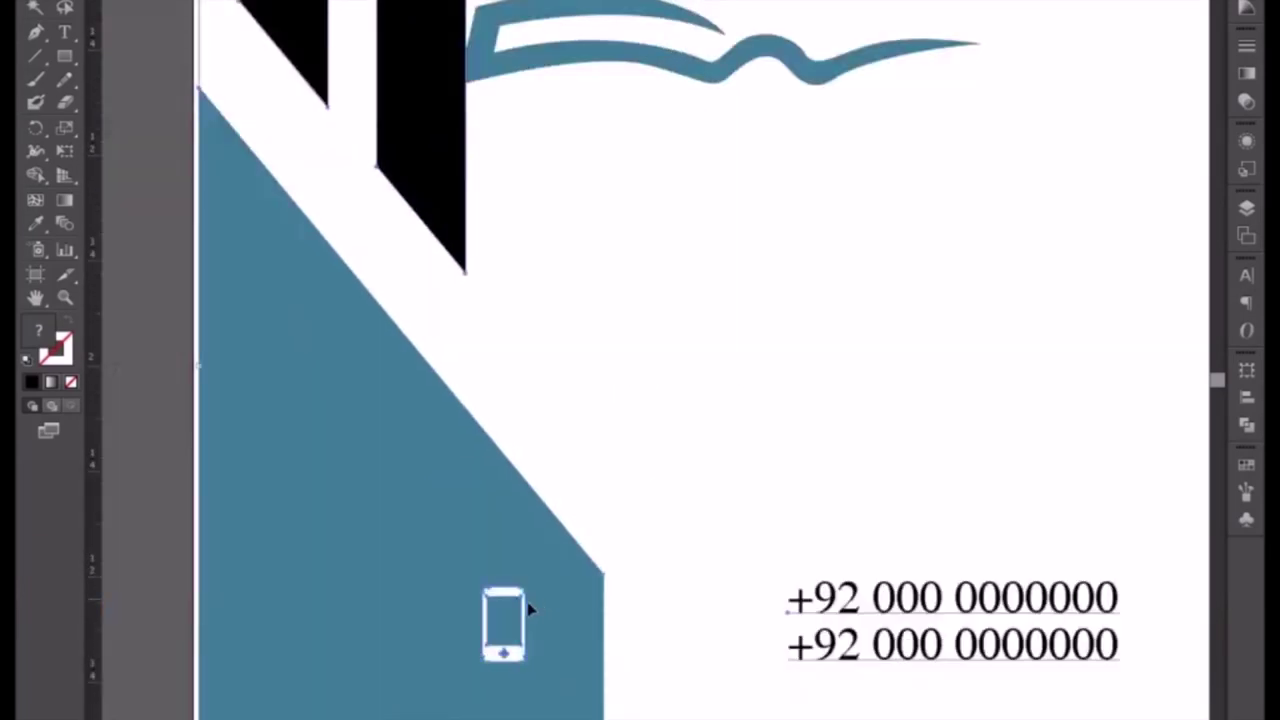
drag(343, 608, 465, 484)
drag(437, 634, 421, 631)
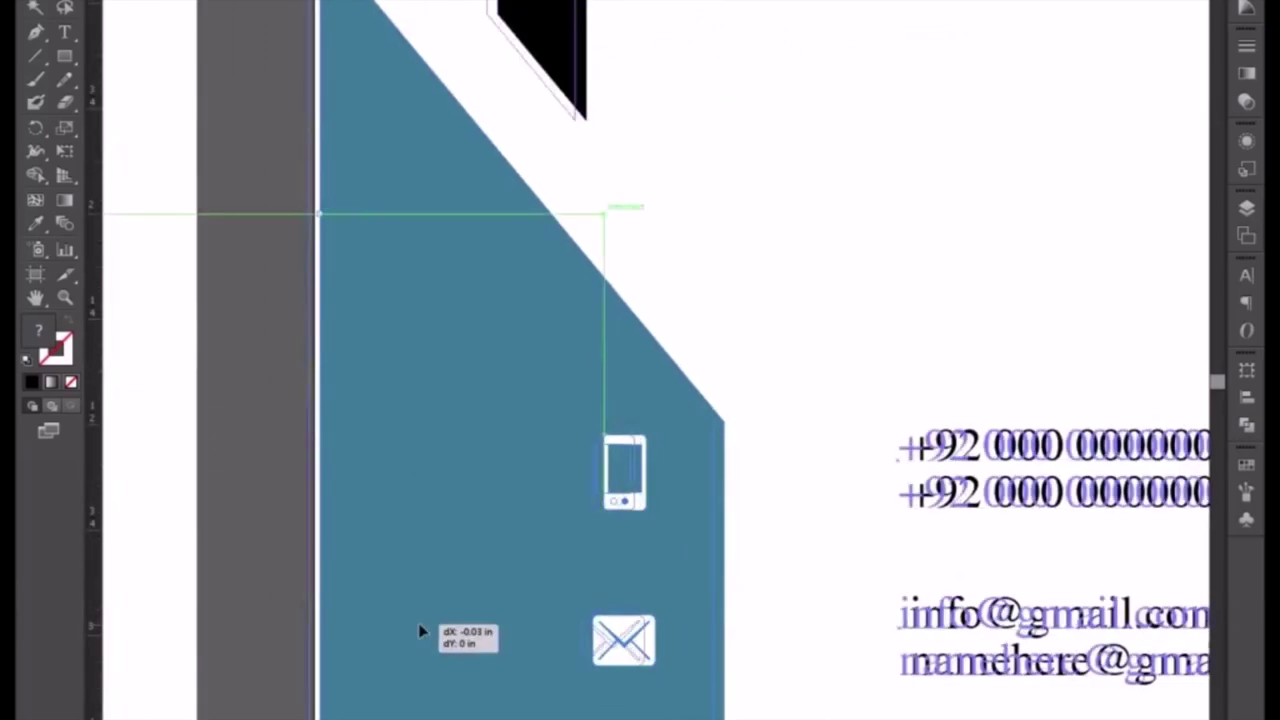
key(ctrl+minus)
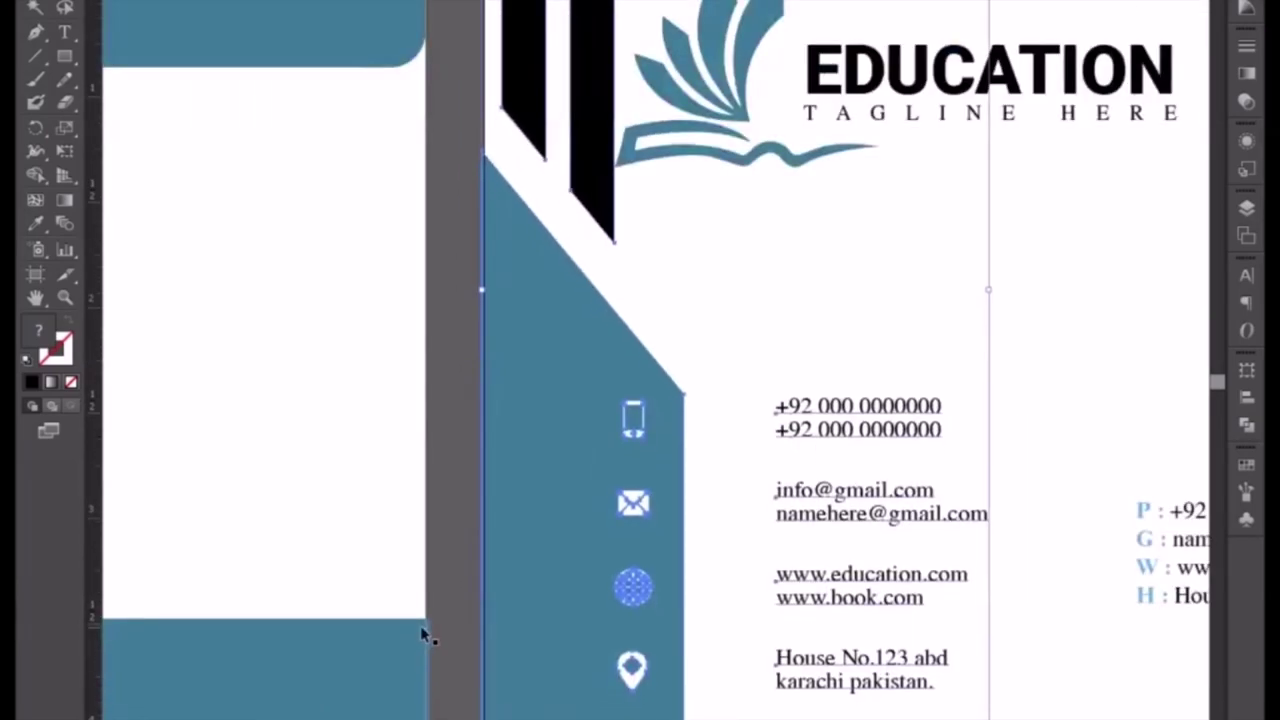
key(ctrl+minus)
Pull the teal panel's bottom edge up to just below the envelope's edge.
scroll(530, 650, up, 3)
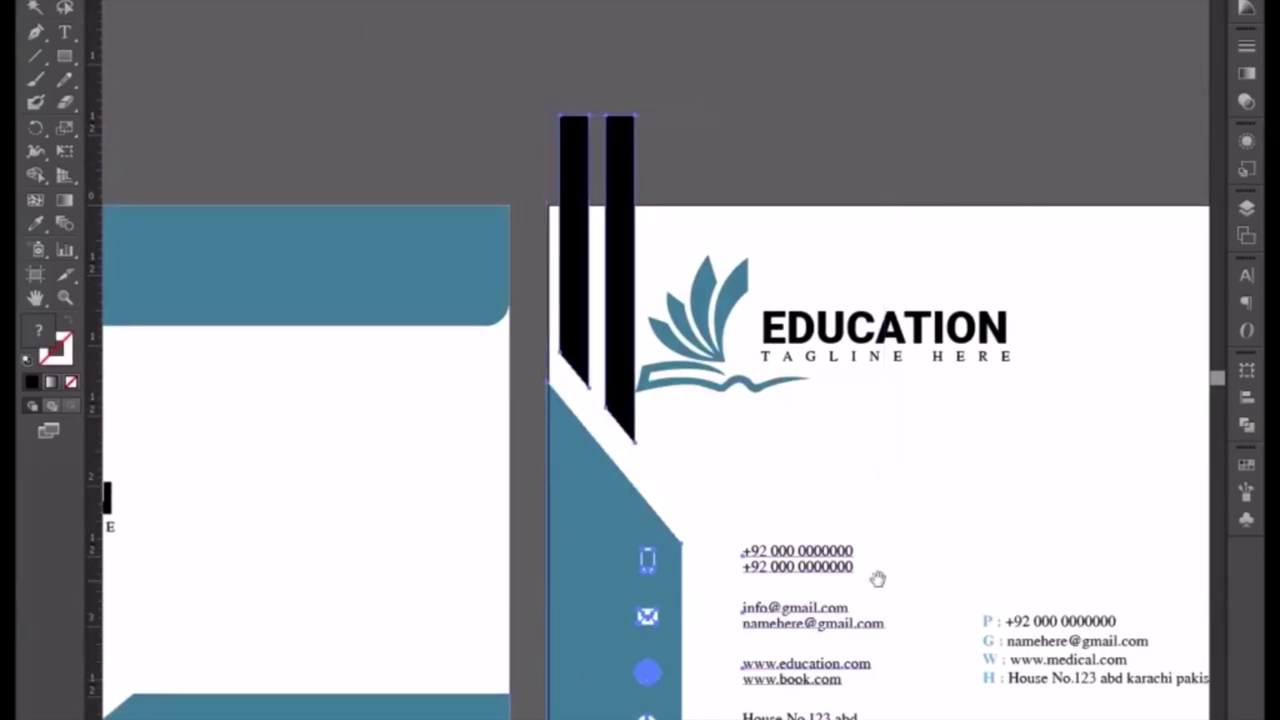
scroll(886, 600, down, 2)
scroll(886, 600, right, 1)
drag(876, 625, 872, 551)
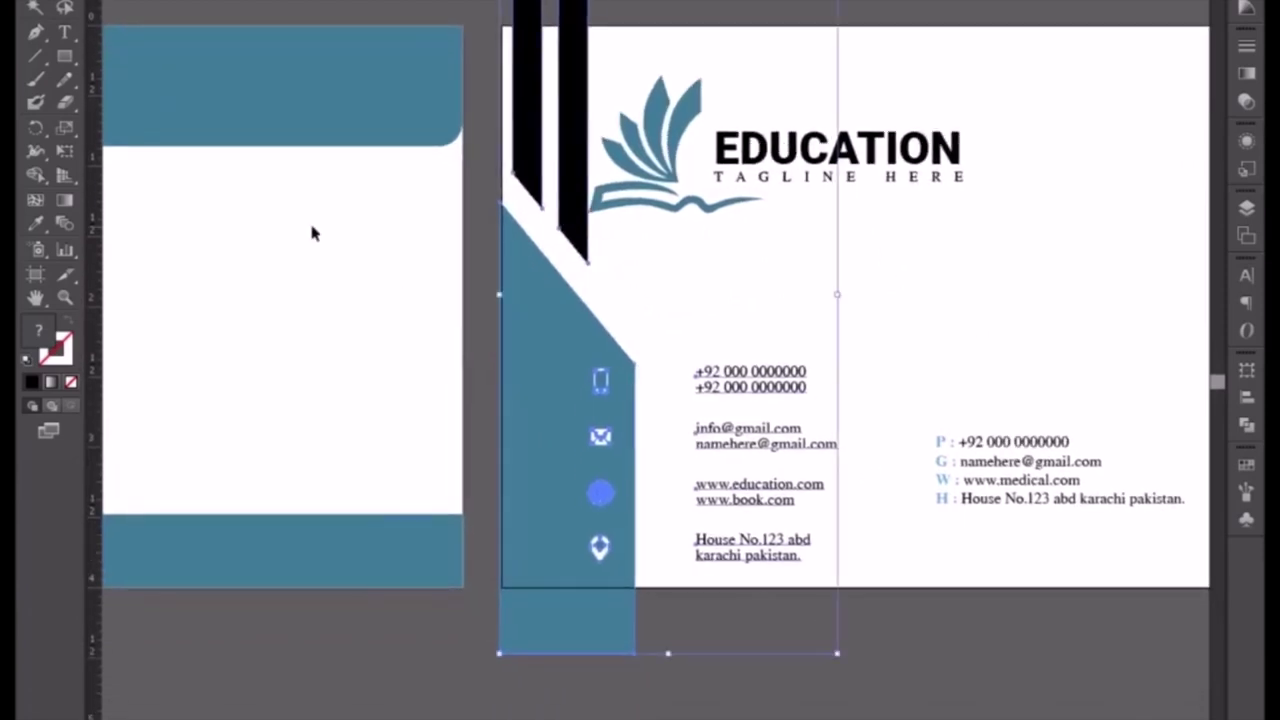
click(517, 693)
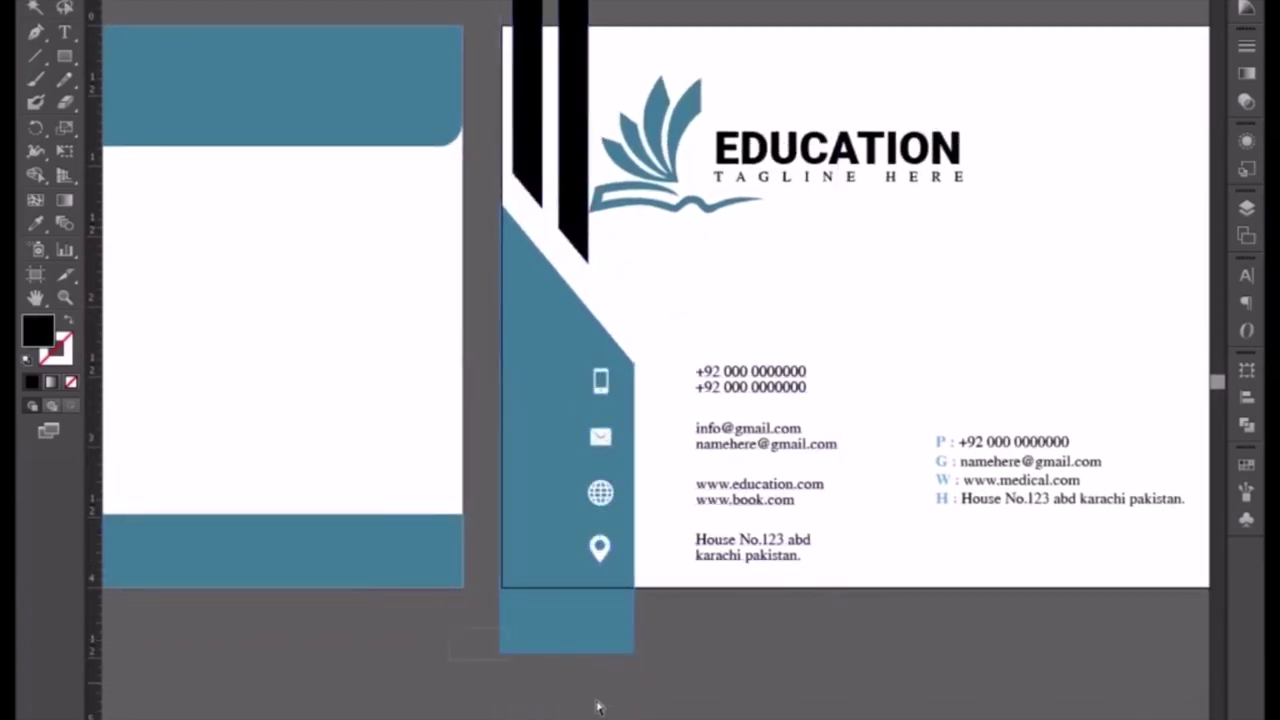
drag(566, 654, 566, 597)
scroll(495, 160, up, 1)
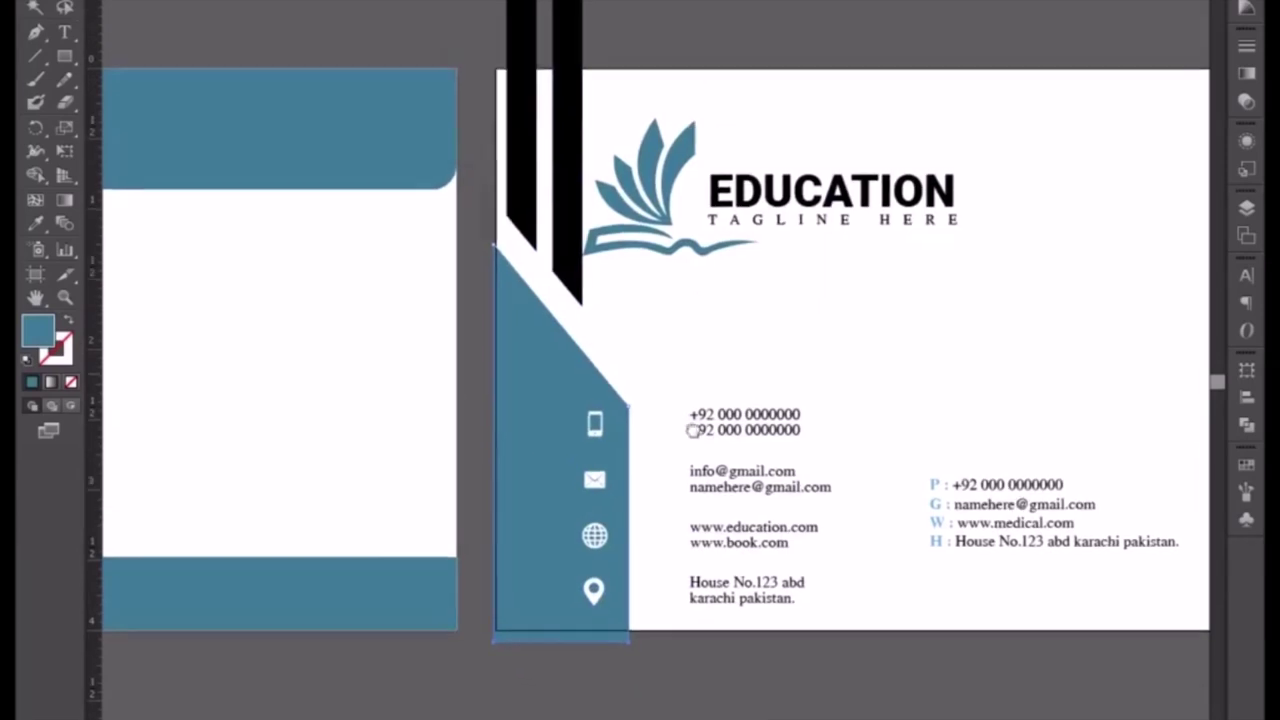
scroll(495, 160, up, 4)
drag(465, 130, 585, 200)
Lower the black bars' tops and move the EDUCATION logo right, clear of the bars.
key(shift+Down)
key(shift+Down)
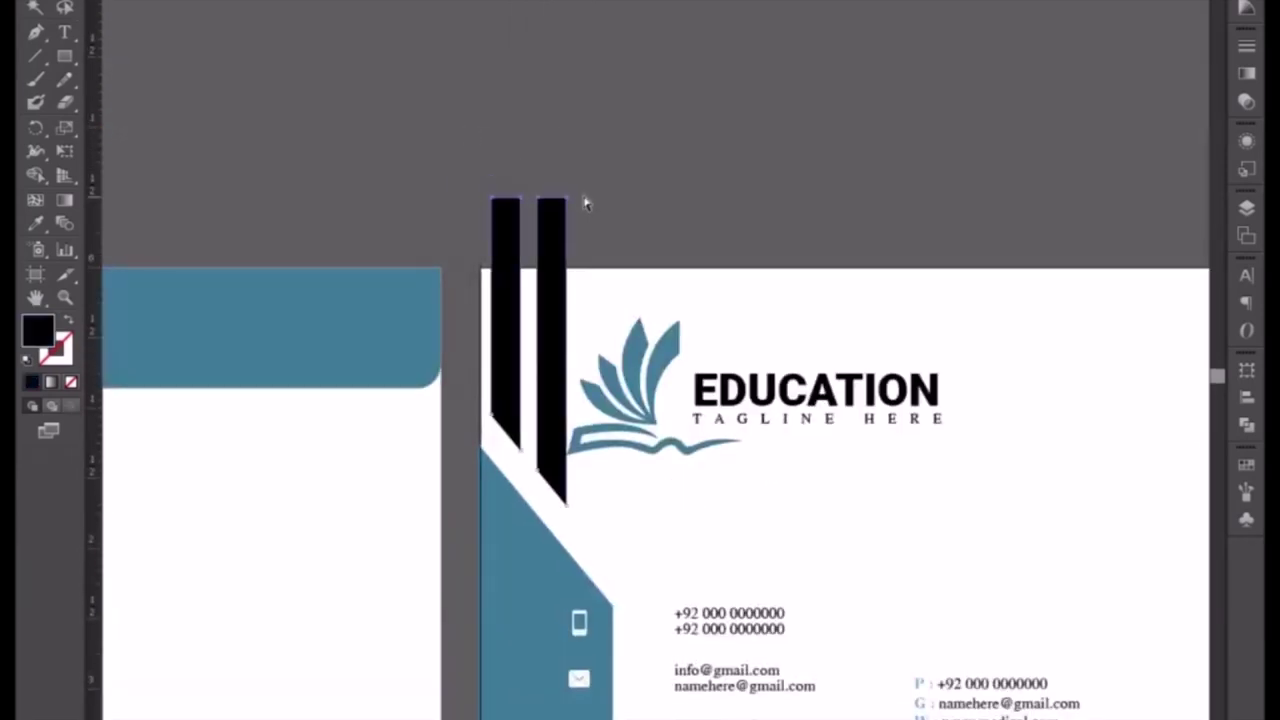
key(shift+Down)
key(shift+Down)
key(shift+Down)
key(shift+Down)
key(shift+Down)
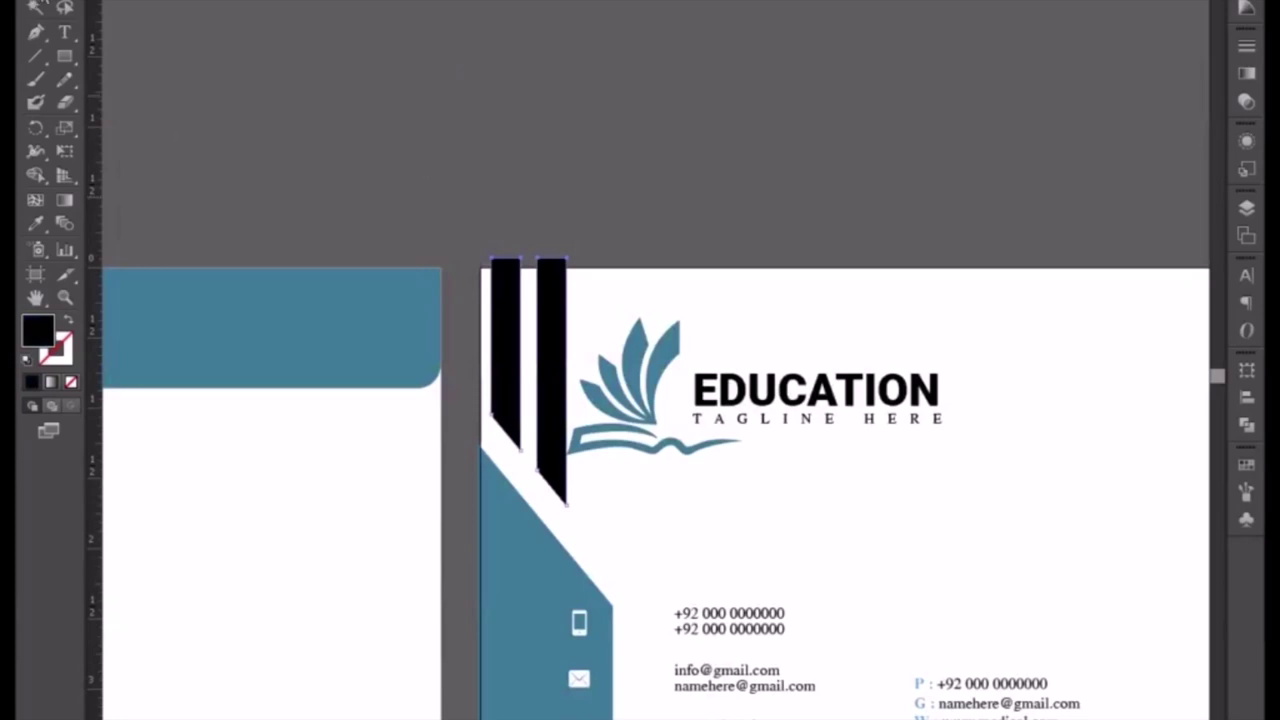
mouse_move(743, 174)
mouse_down()
mouse_move(594, 111)
mouse_move(397, 110)
mouse_up()
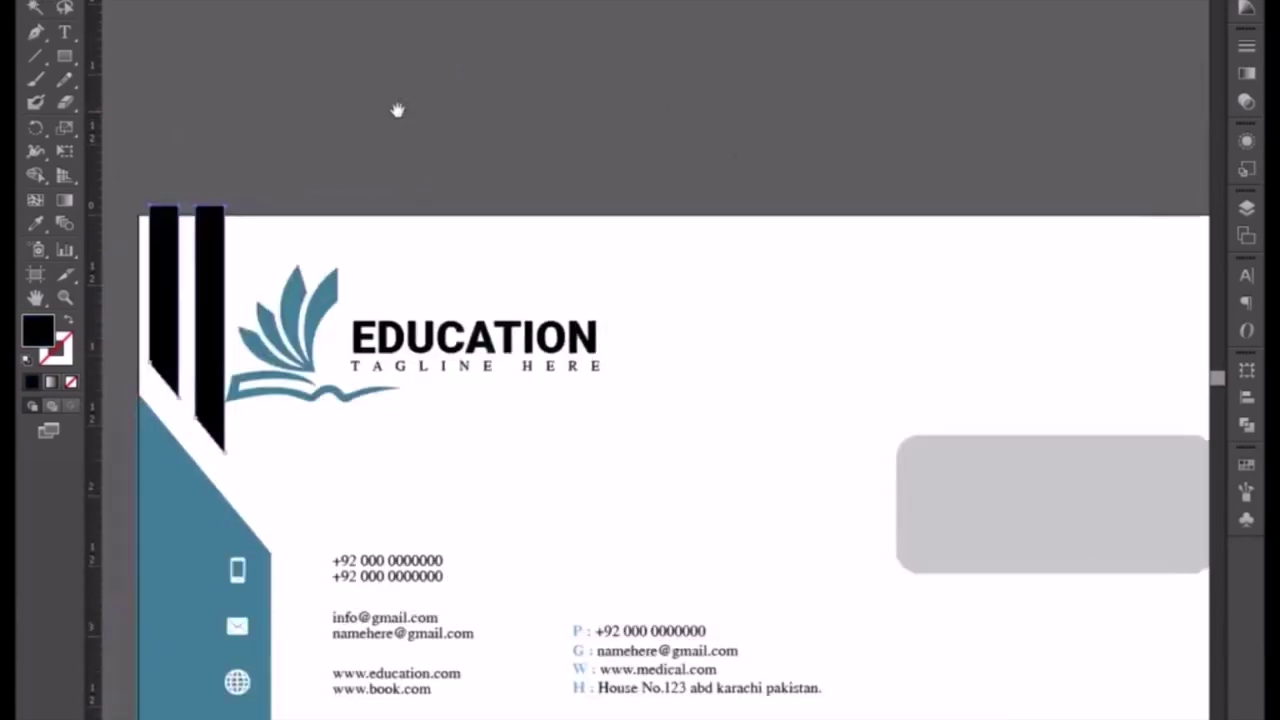
drag(307, 370, 352, 372)
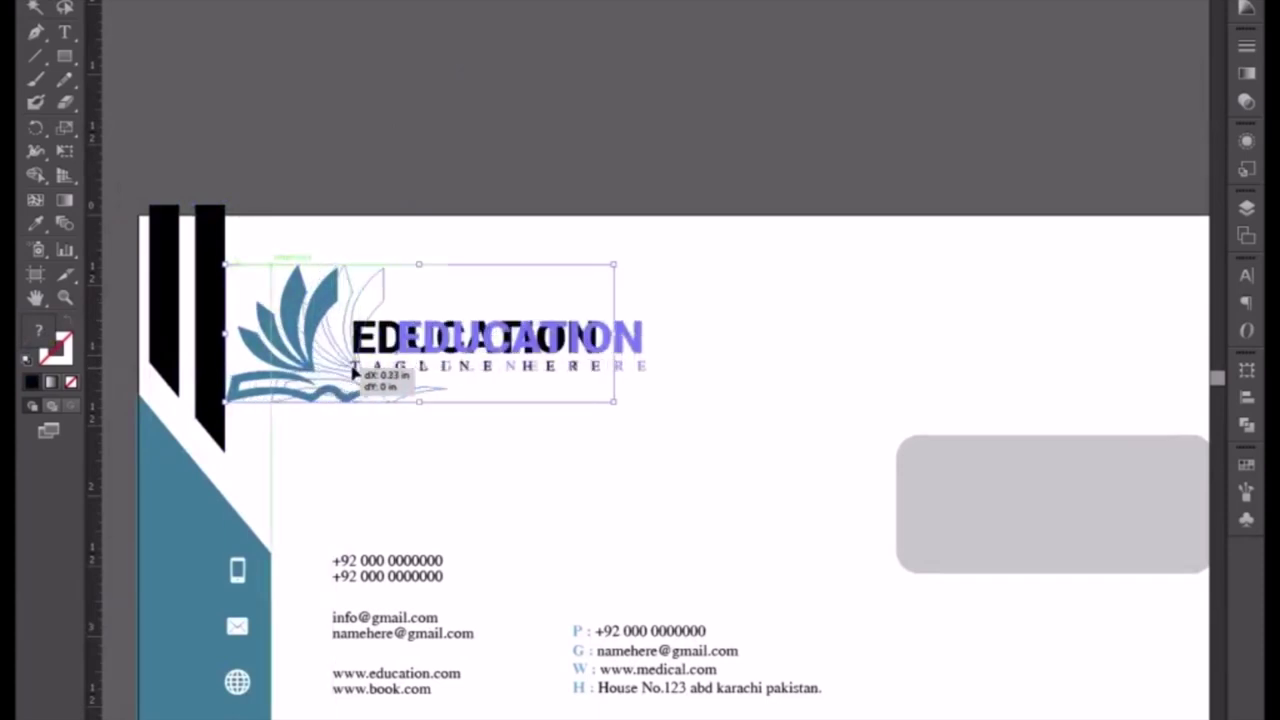
drag(352, 372, 410, 365)
key(ctrl+minus)
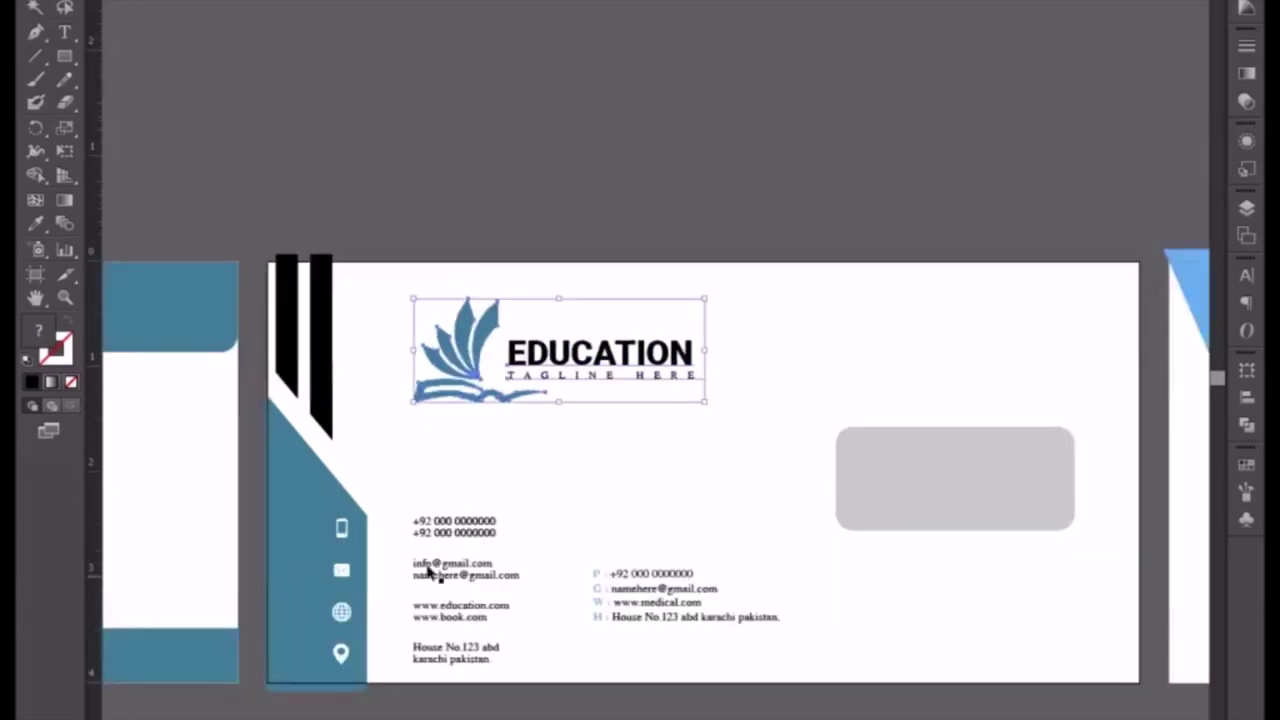
Shift the contact text block and book logo slightly left together.
mouse_move(400, 498)
mouse_down()
mouse_move(518, 710)
mouse_move(497, 703)
mouse_up()
key(ctrl+plus)
key(ctrl+plus)
key(ctrl+plus)
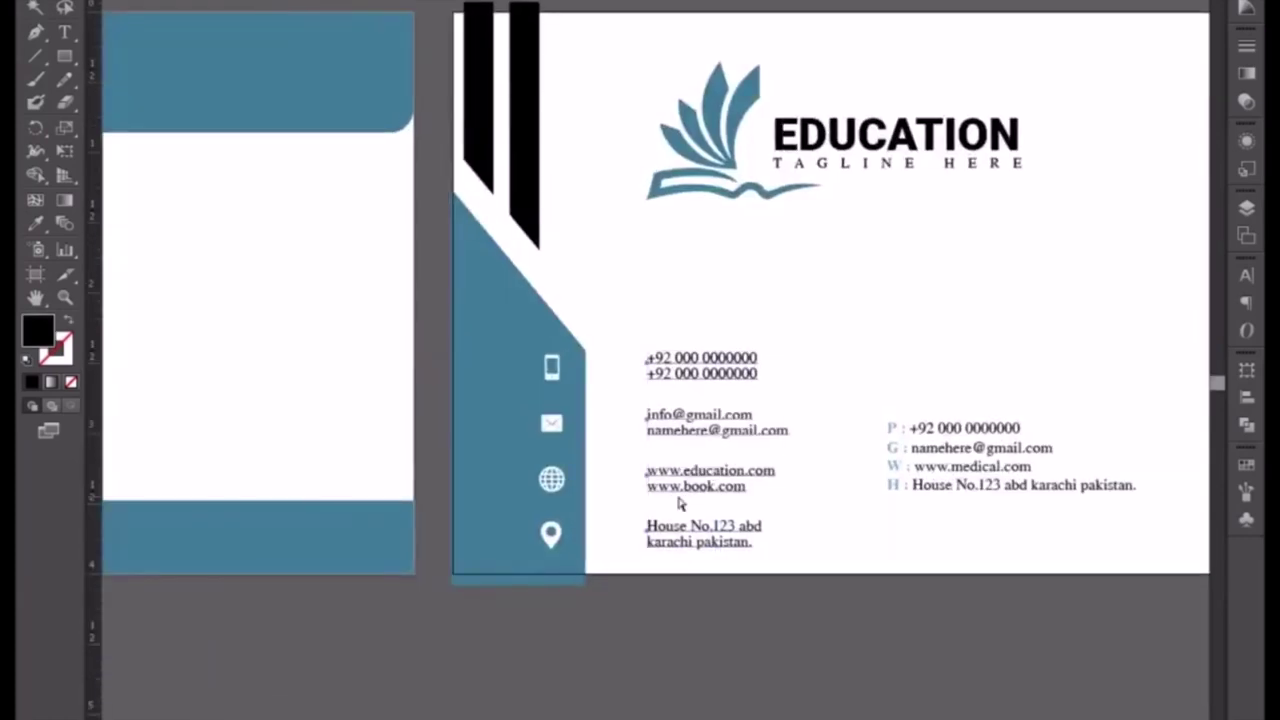
key(ctrl+plus)
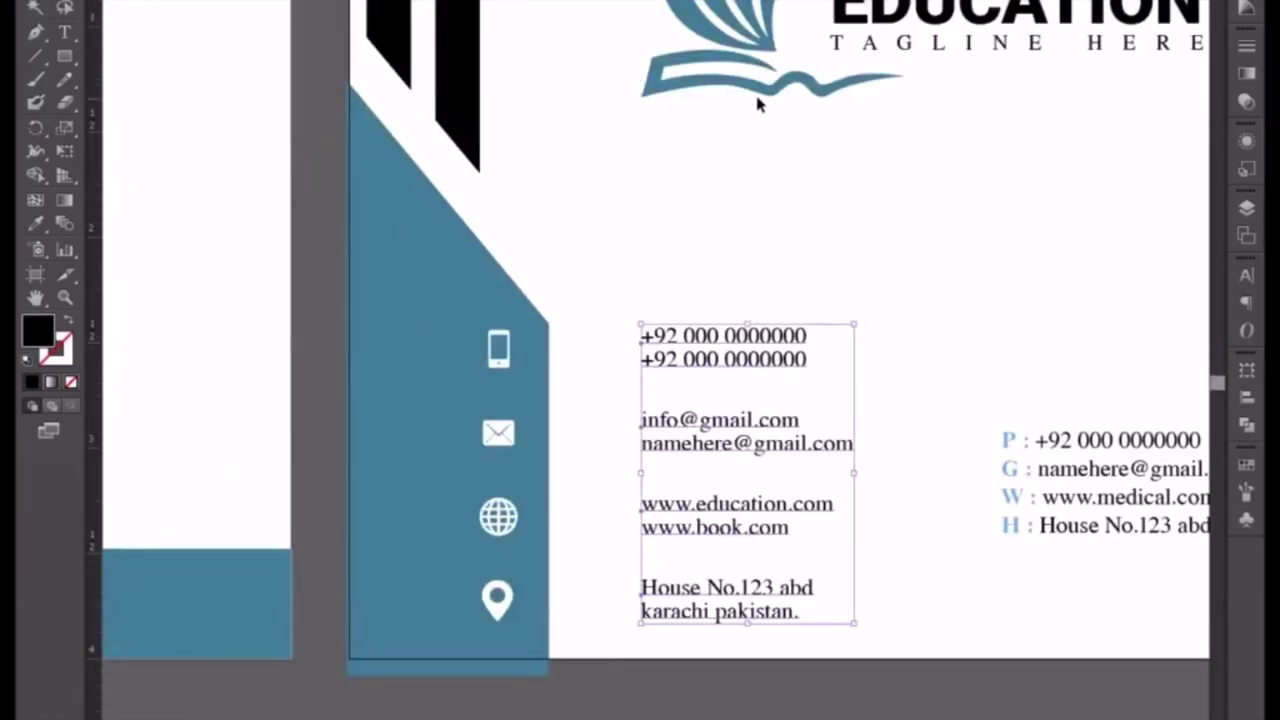
shift+click(778, 90)
drag(785, 93, 747, 97)
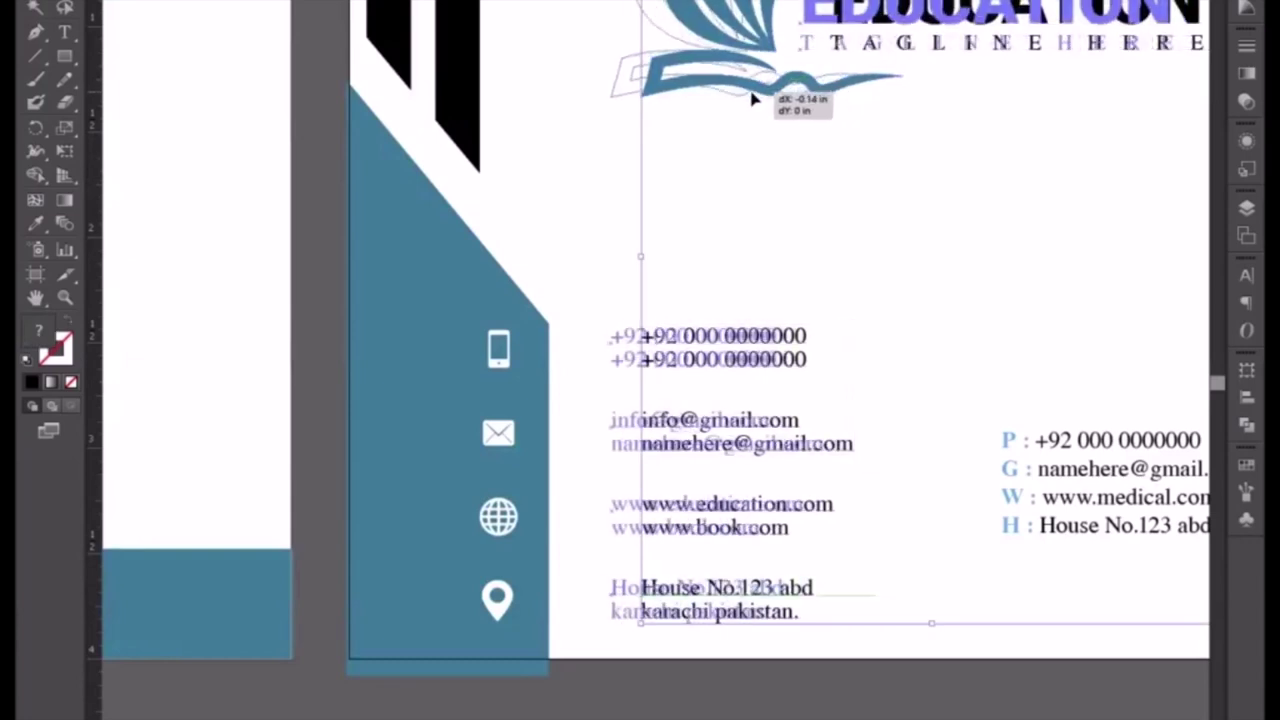
key(ctrl+minus)
key(ctrl+minus)
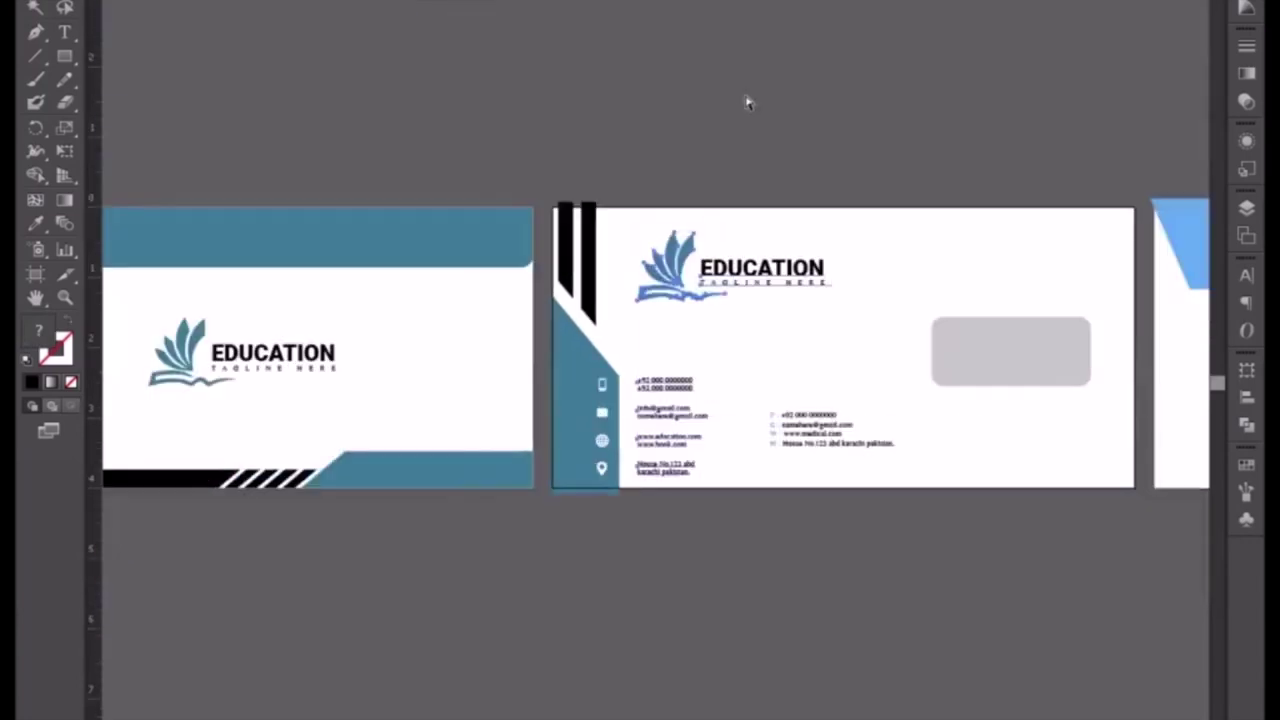
Move the right-hand contact text block below the middle envelope.
click(866, 269)
key(ctrl+plus)
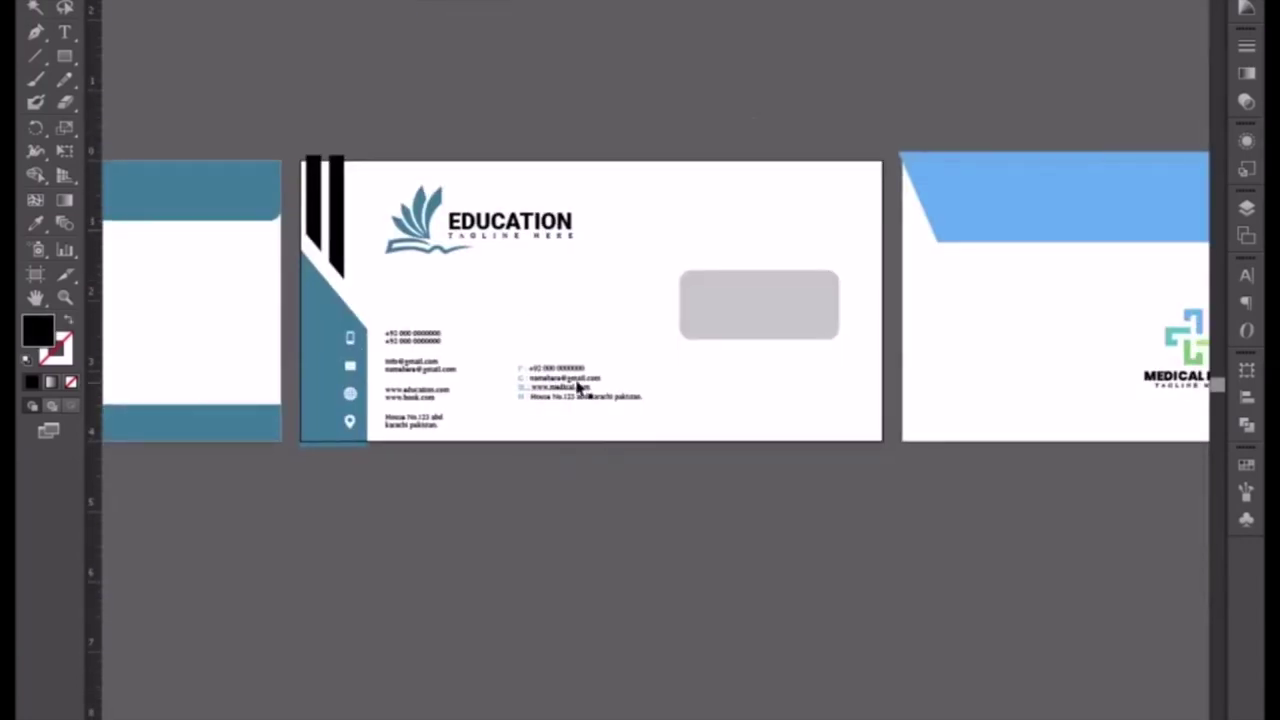
click(560, 370)
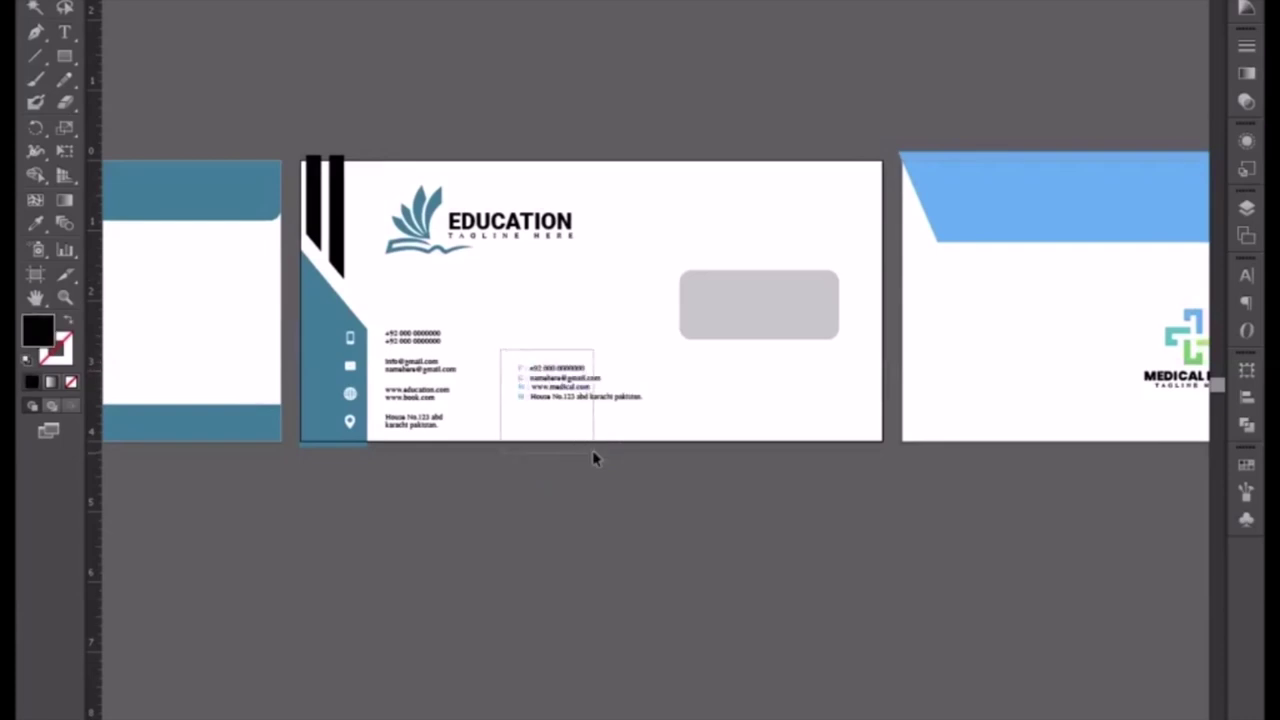
drag(563, 369, 578, 563)
key(ctrl+minus)
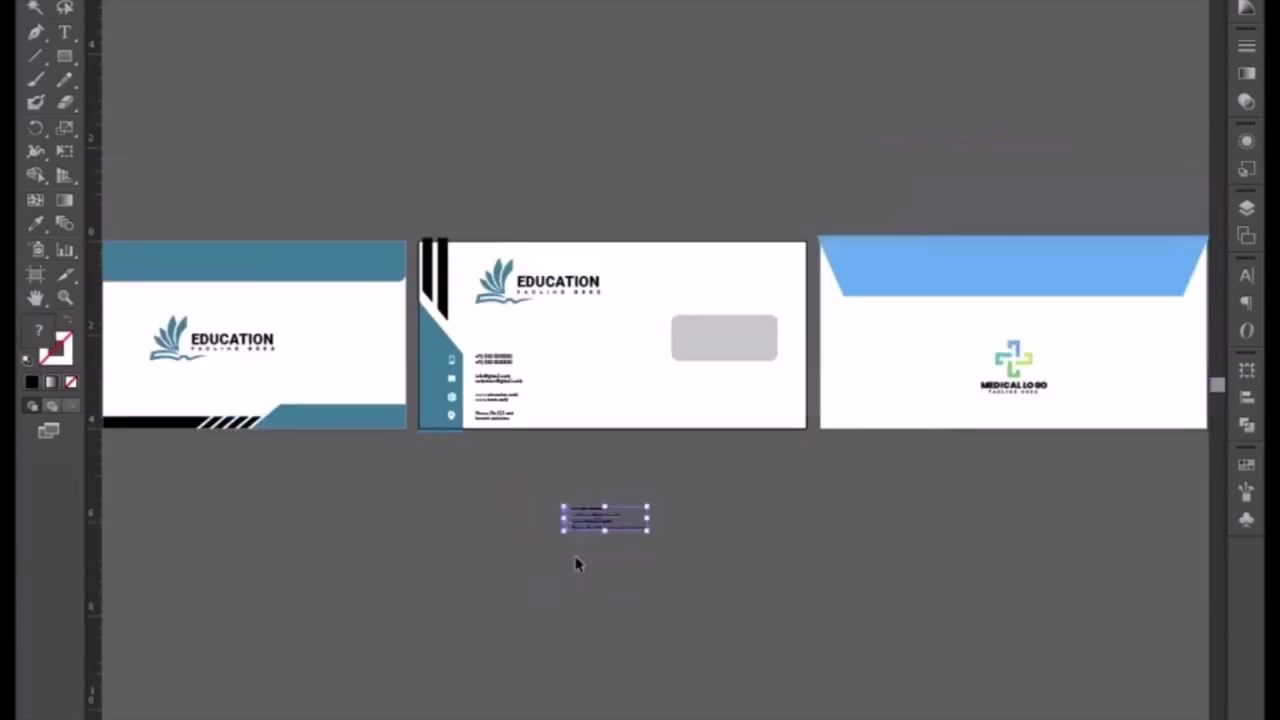
Move the grey address window above the envelope and centre the EDUCATION logo on it.
click(711, 340)
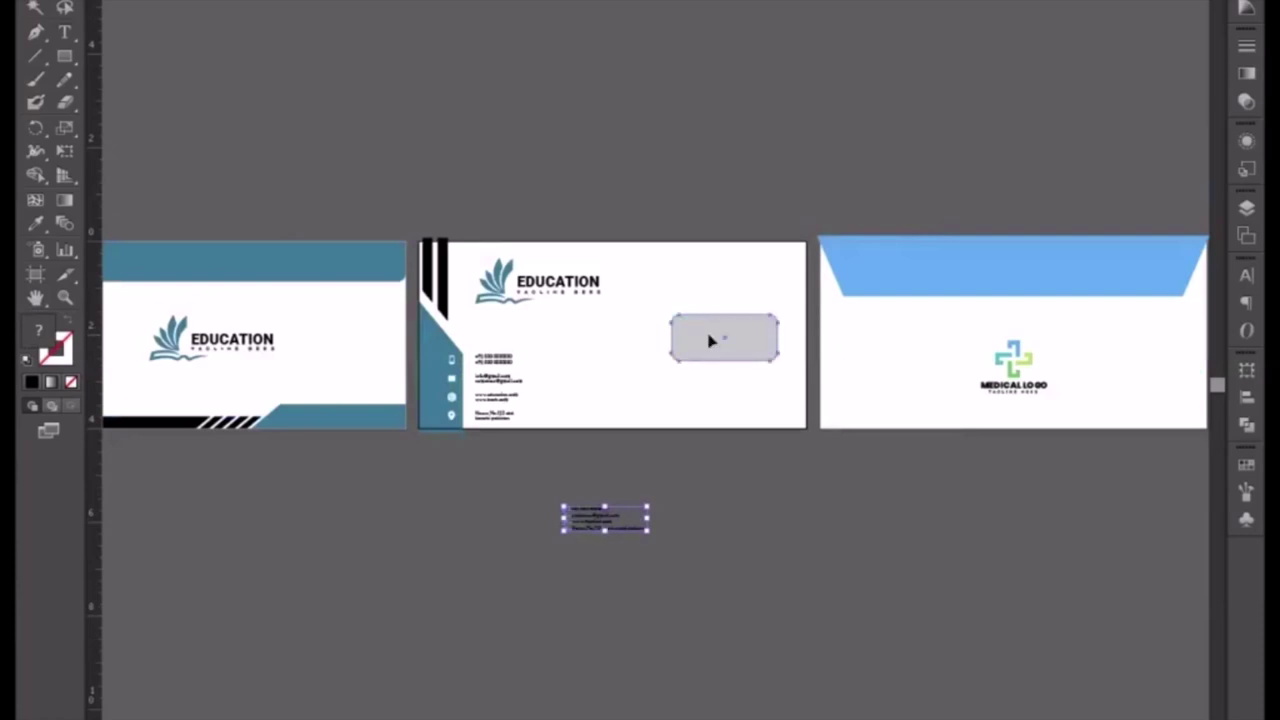
drag(711, 350, 700, 172)
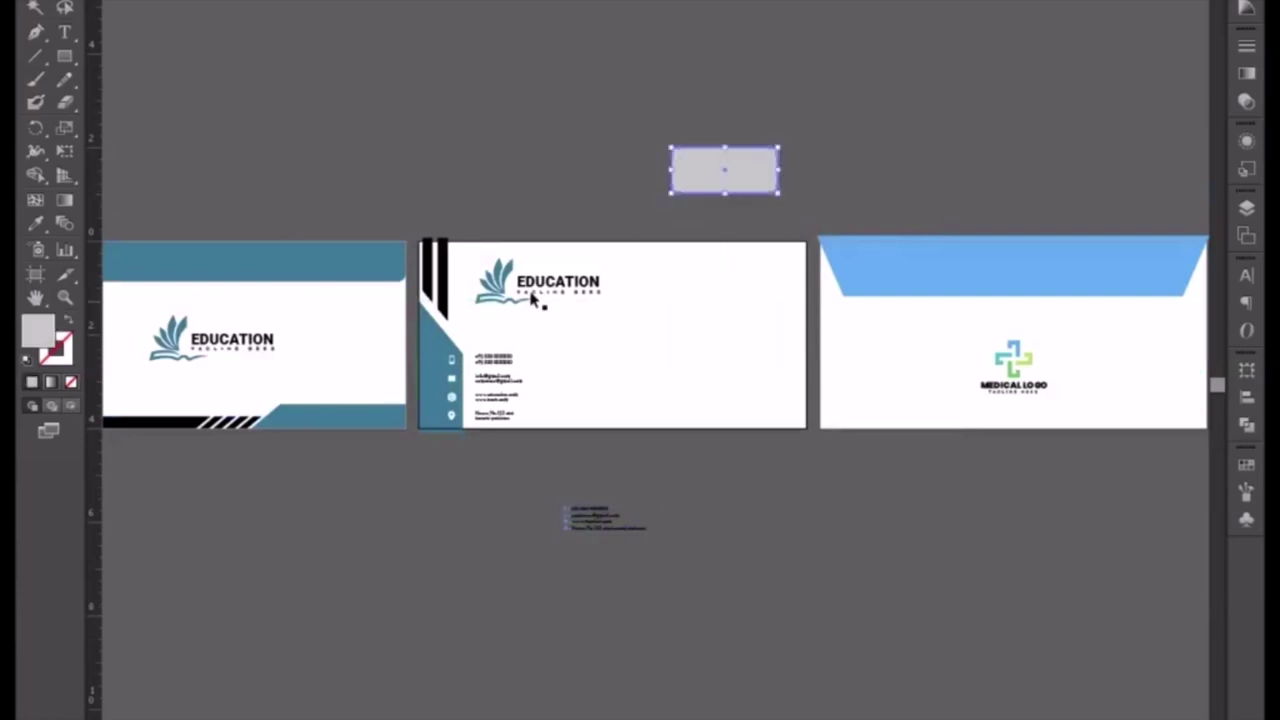
click(537, 292)
drag(543, 289, 631, 343)
click(700, 519)
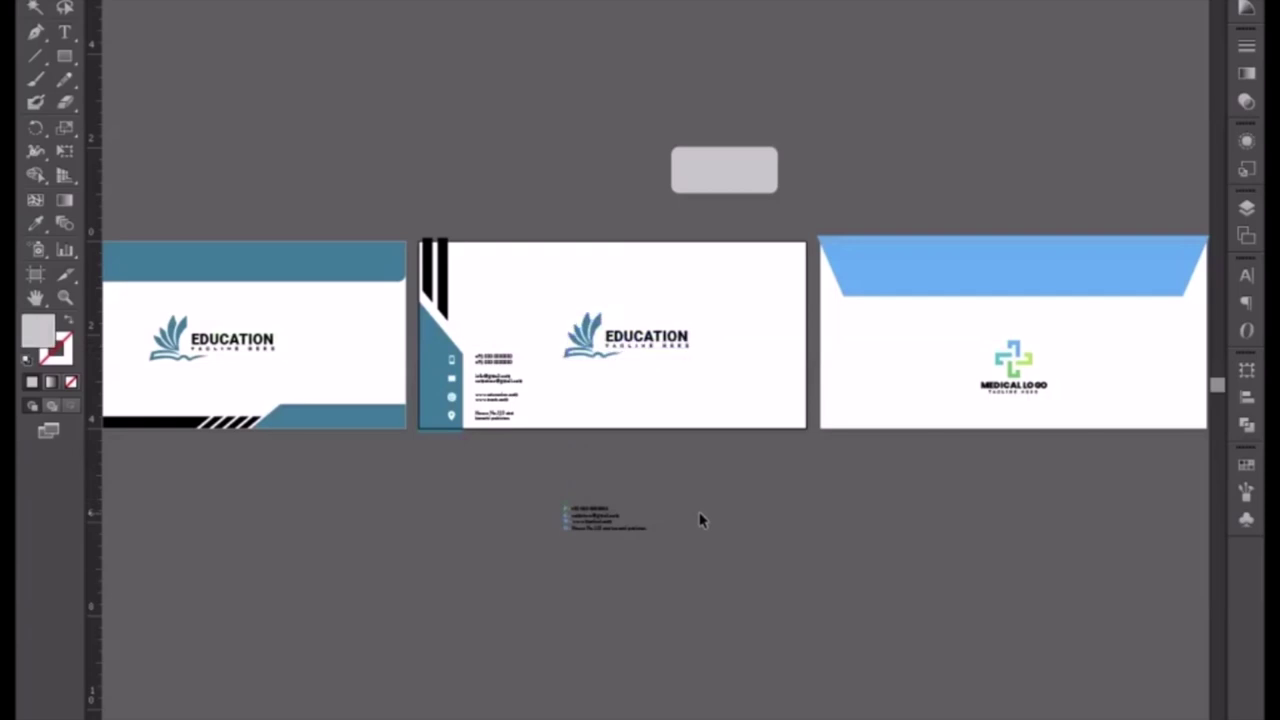
key(ctrl+plus)
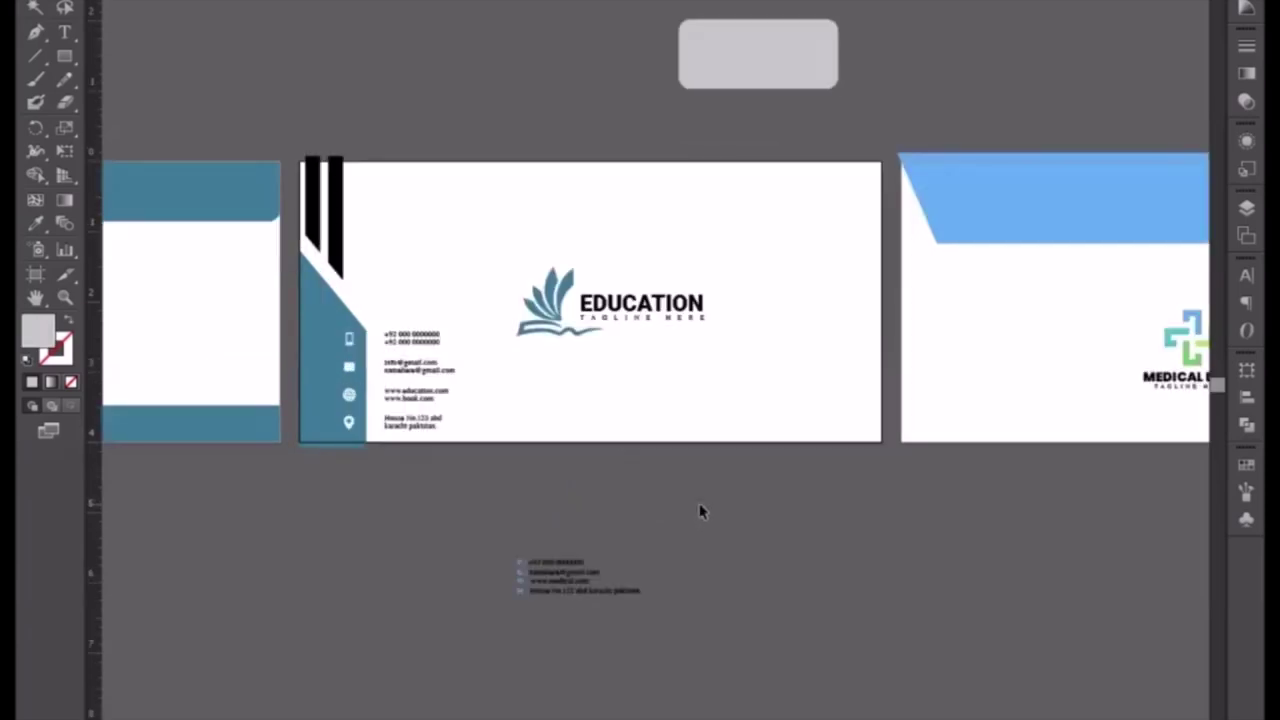
click(338, 200)
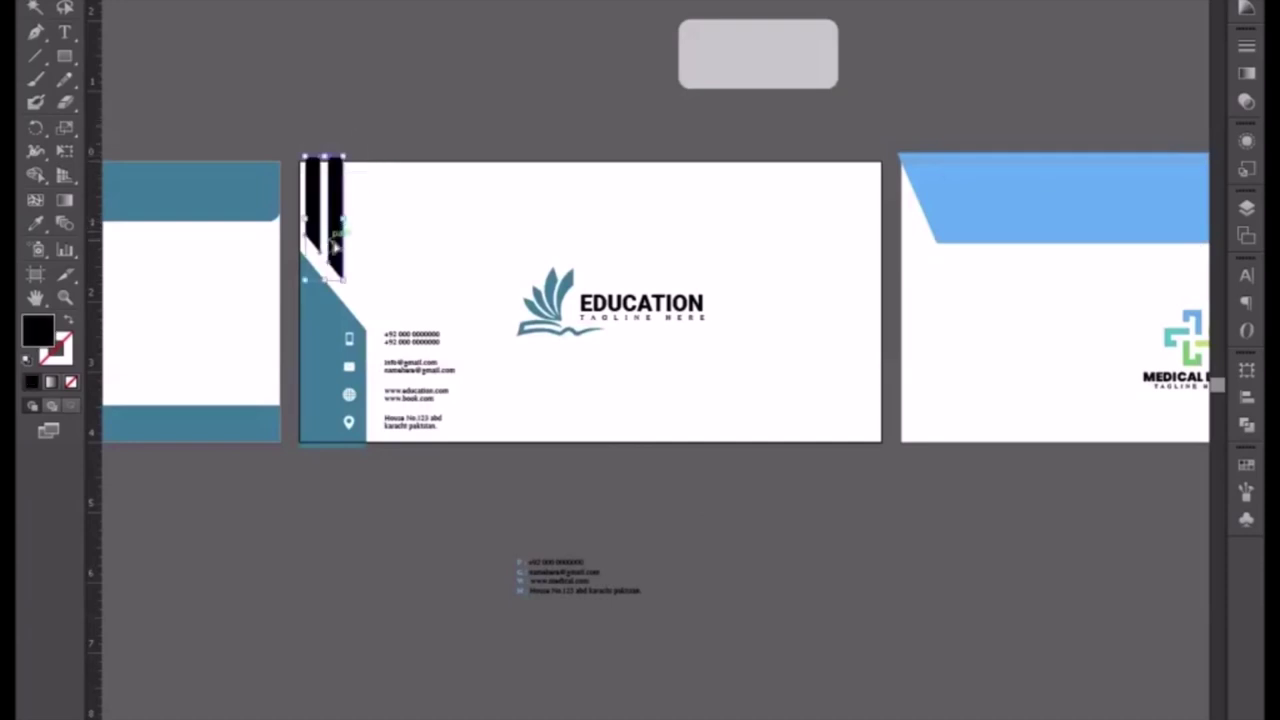
Copy the black stripes to the right edge and stretch their bottom anchors down to the envelope's bottom.
drag(336, 245, 858, 313)
click(838, 407)
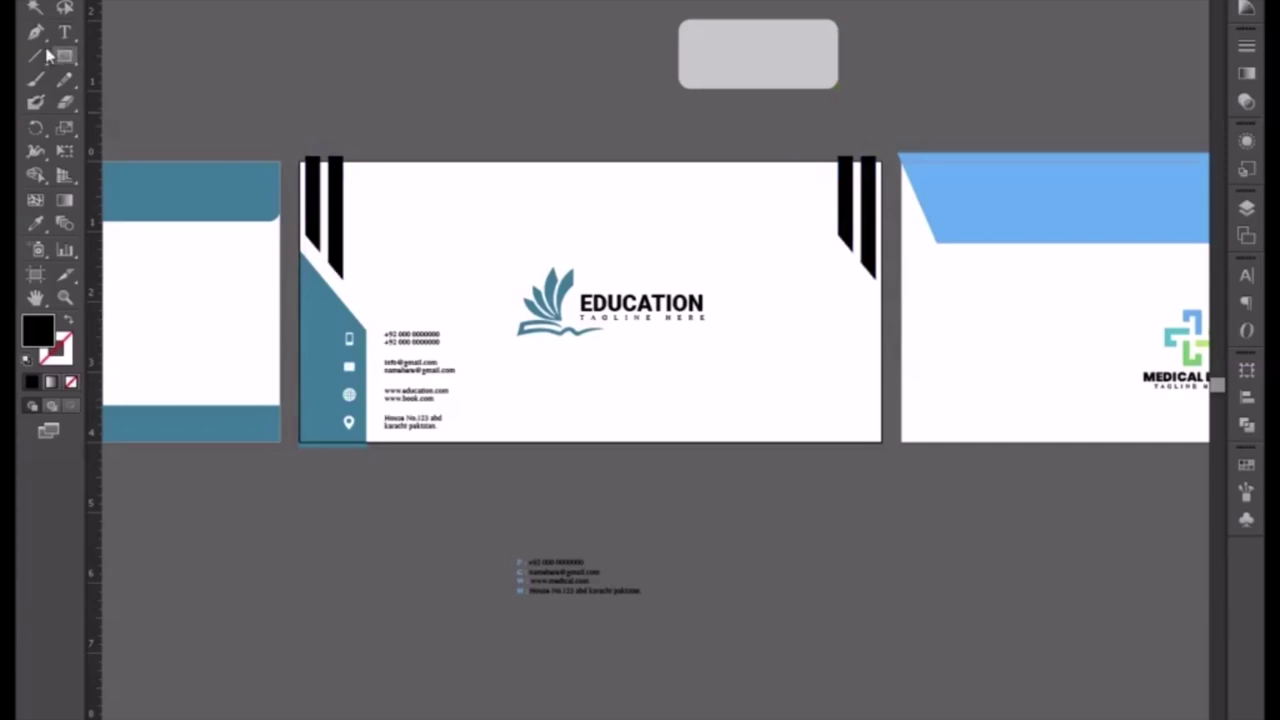
click(66, 6)
drag(823, 246, 900, 316)
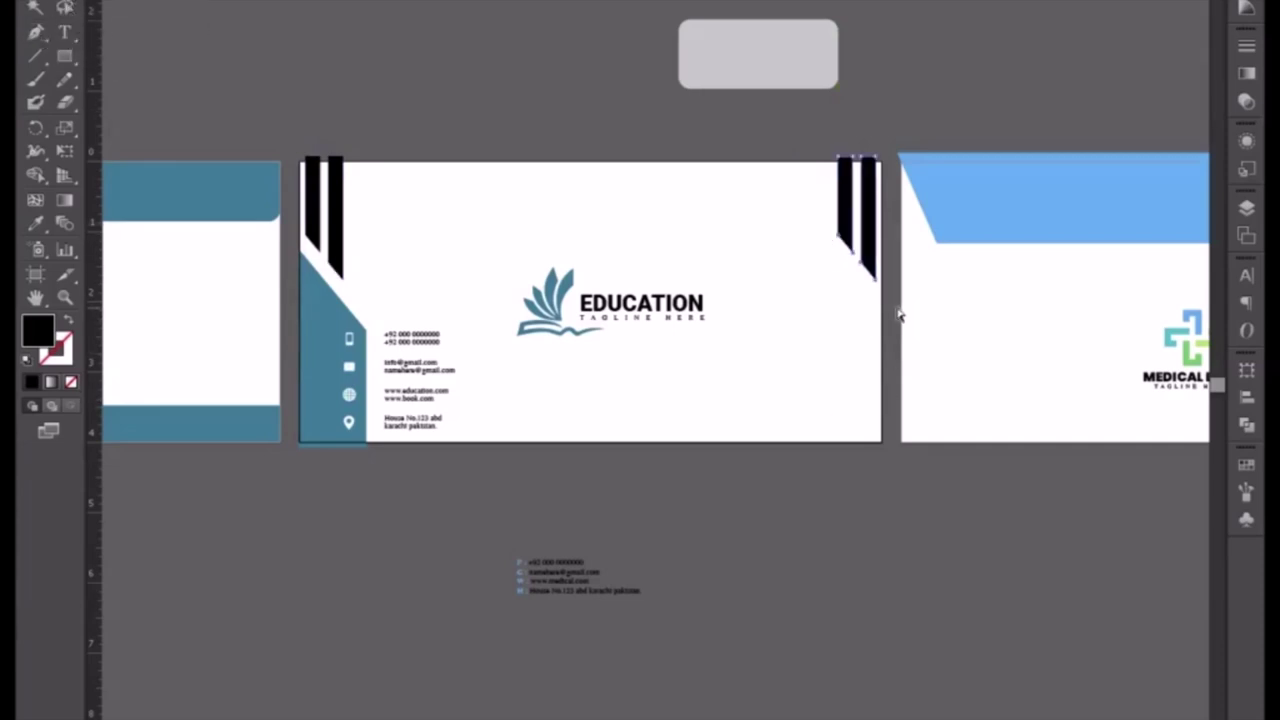
key(Down)
key(Down)
key(Down)
key(Down)
key(Down)
key(Down)
key(Down)
key(Down)
key(Down)
key(Down)
key(Down)
key(Down)
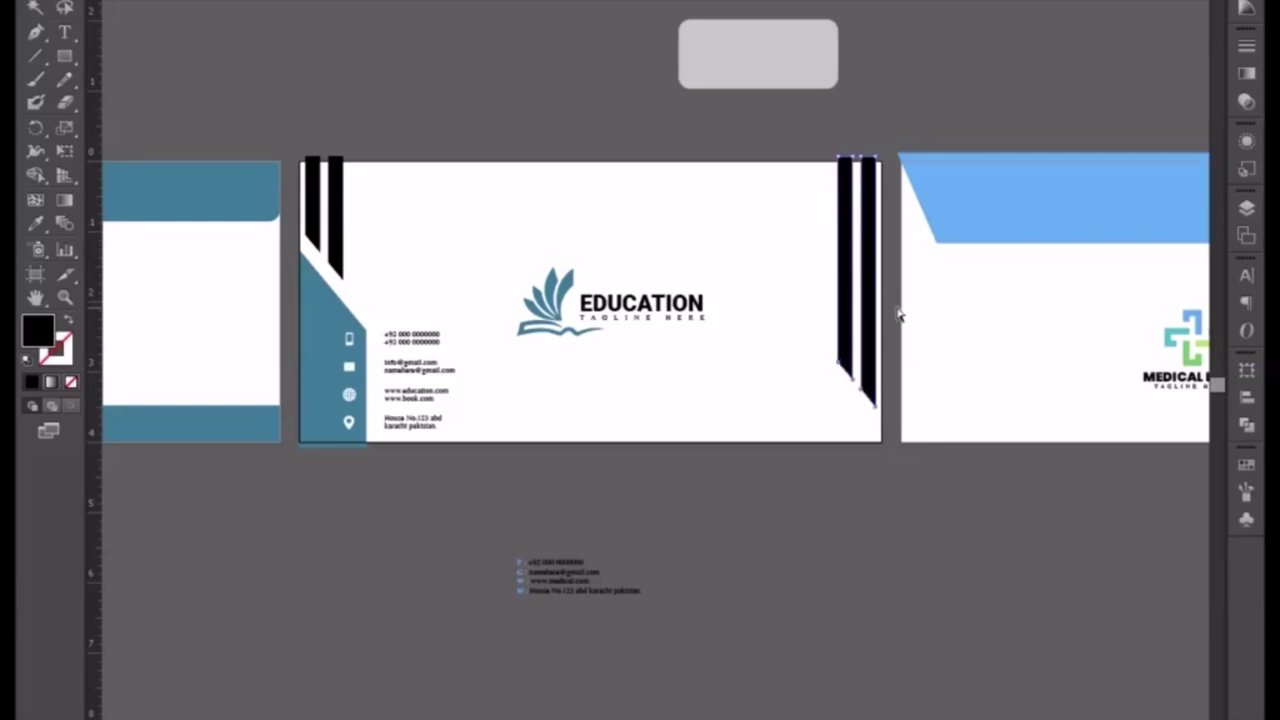
key(Down)
key(Down)
key(Down)
key(Down)
key(Down)
key(Down)
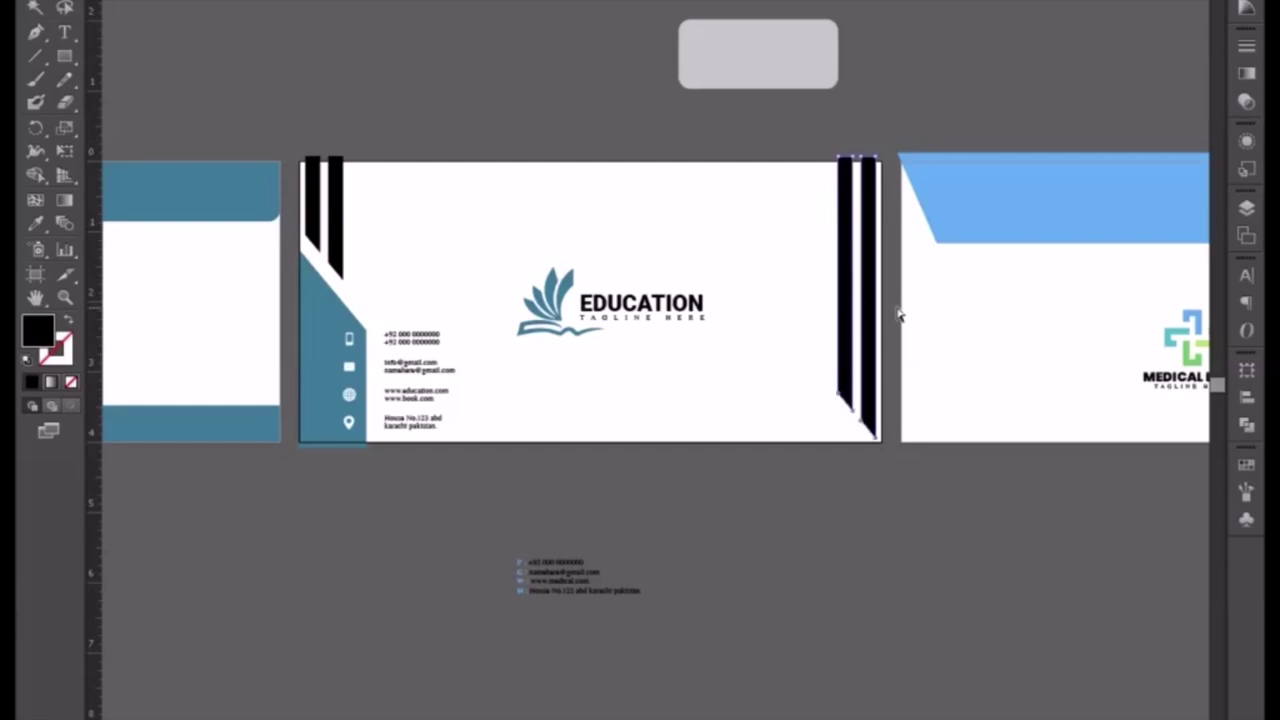
key(Down)
key(Down)
click(788, 618)
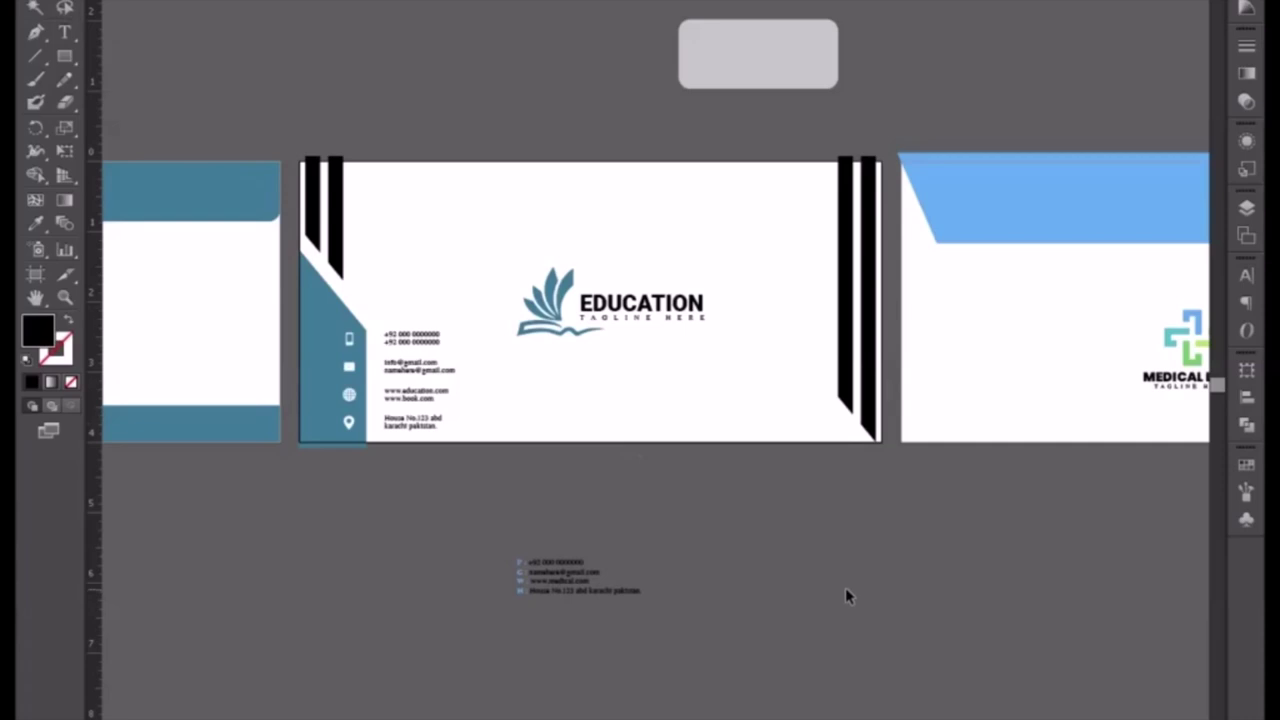
click(874, 365)
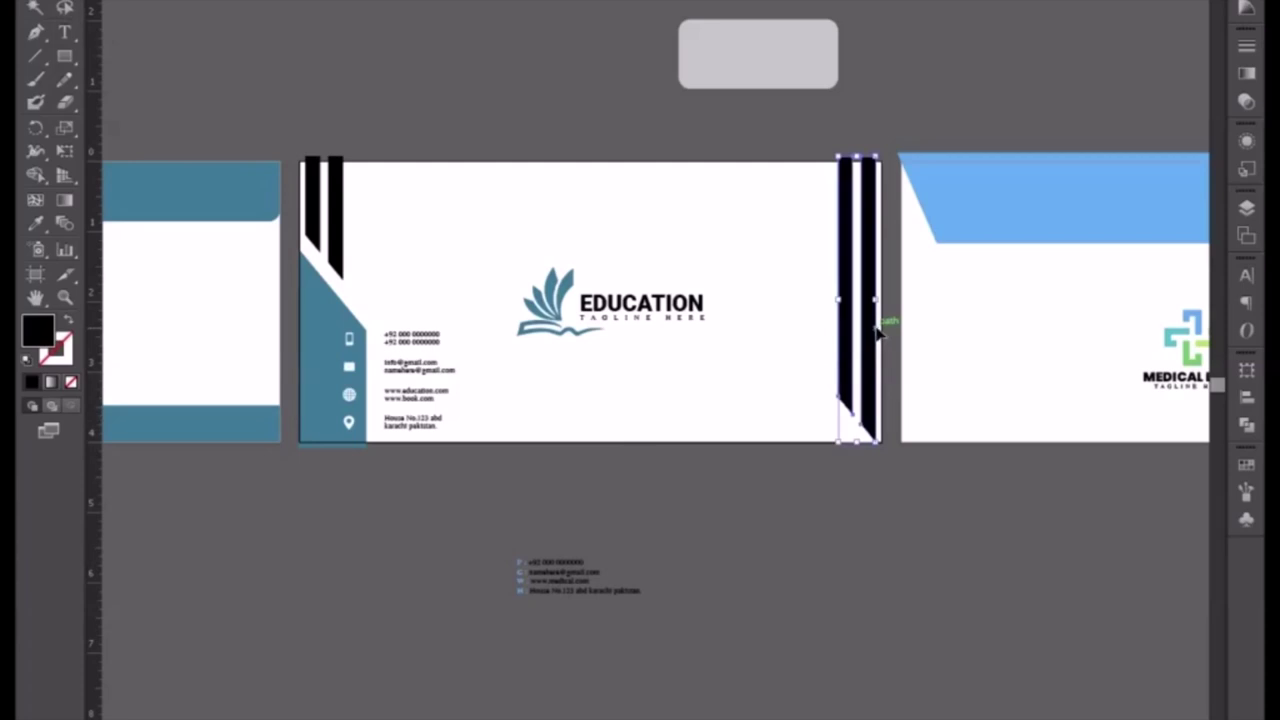
click(327, 393)
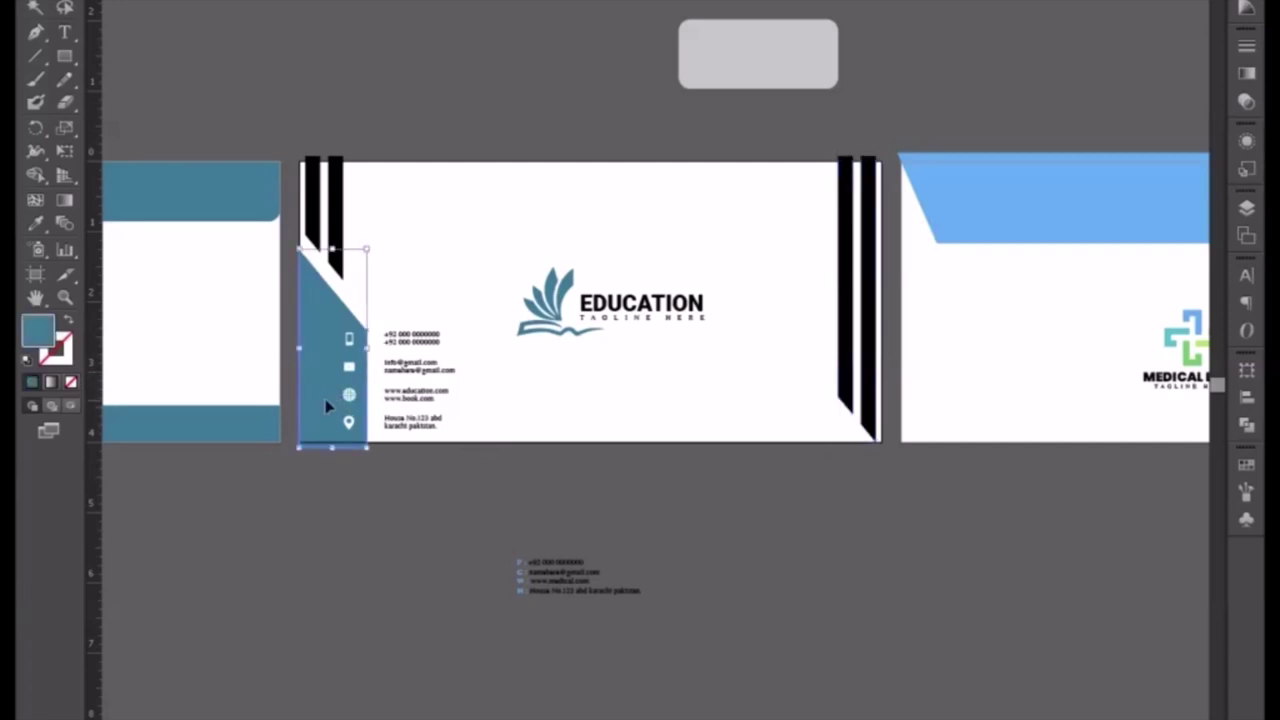
Delete the teal side panel and give the contact icons the logo's teal colour.
key(Delete)
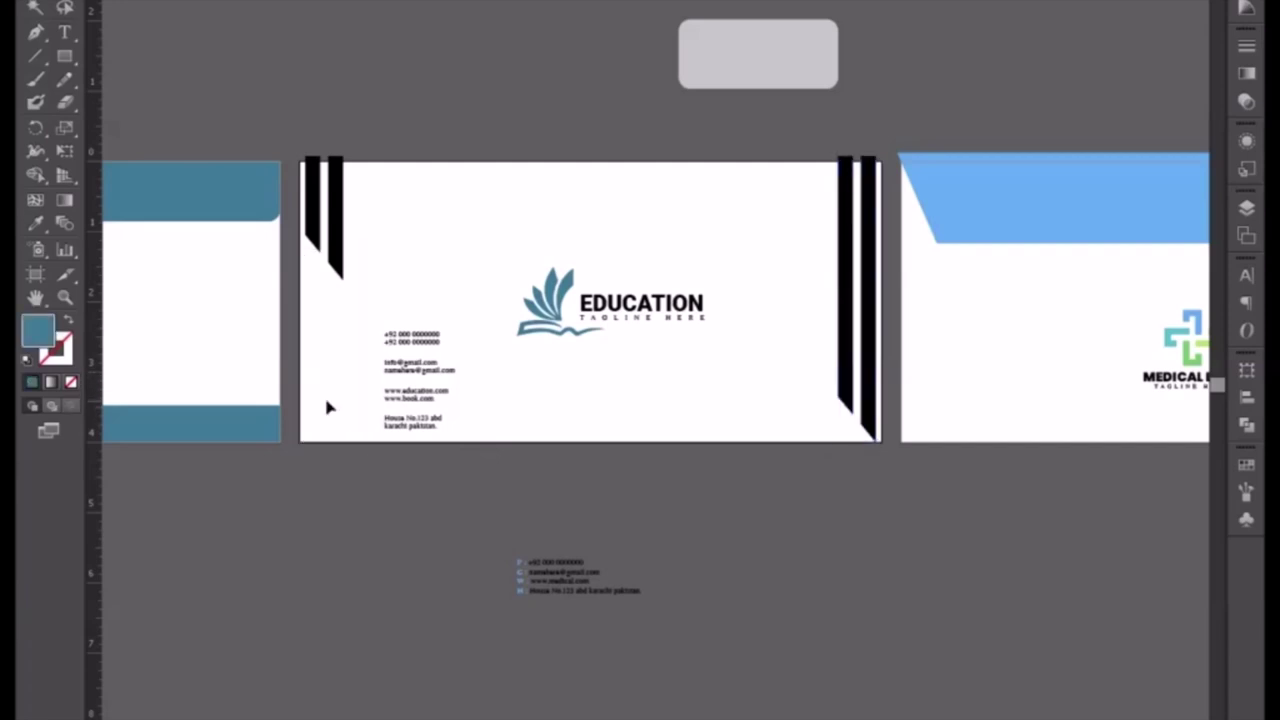
drag(324, 313, 376, 470)
click(35, 222)
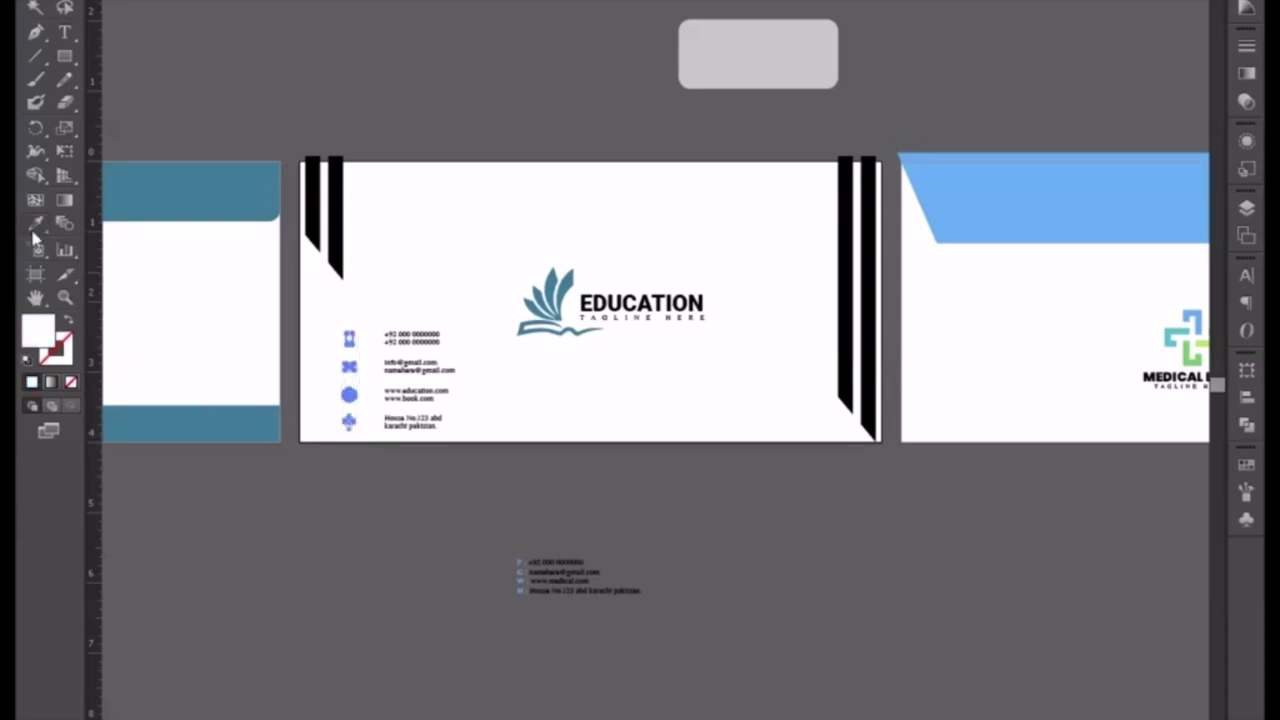
click(545, 300)
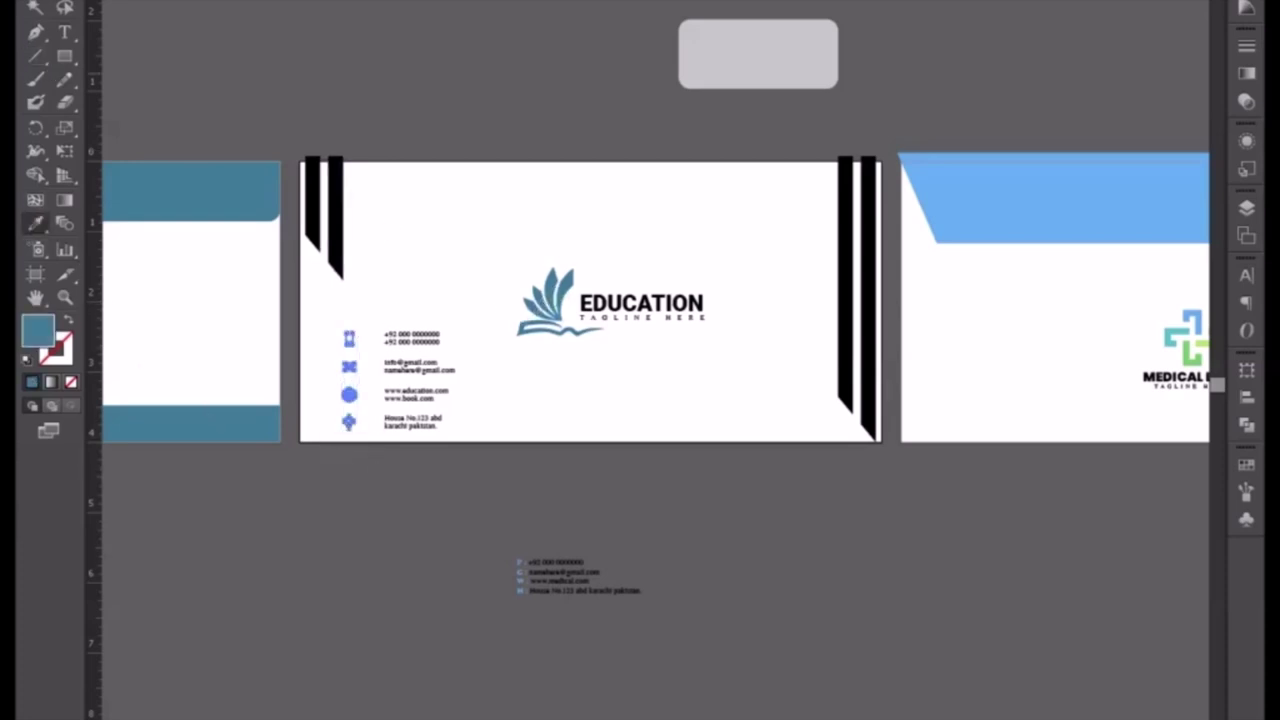
key(v)
Copy the tall right-edge black stripes to the envelope's left edge.
mouse_move(823, 143)
mouse_down()
mouse_move(885, 305)
mouse_move(347, 268)
mouse_up()
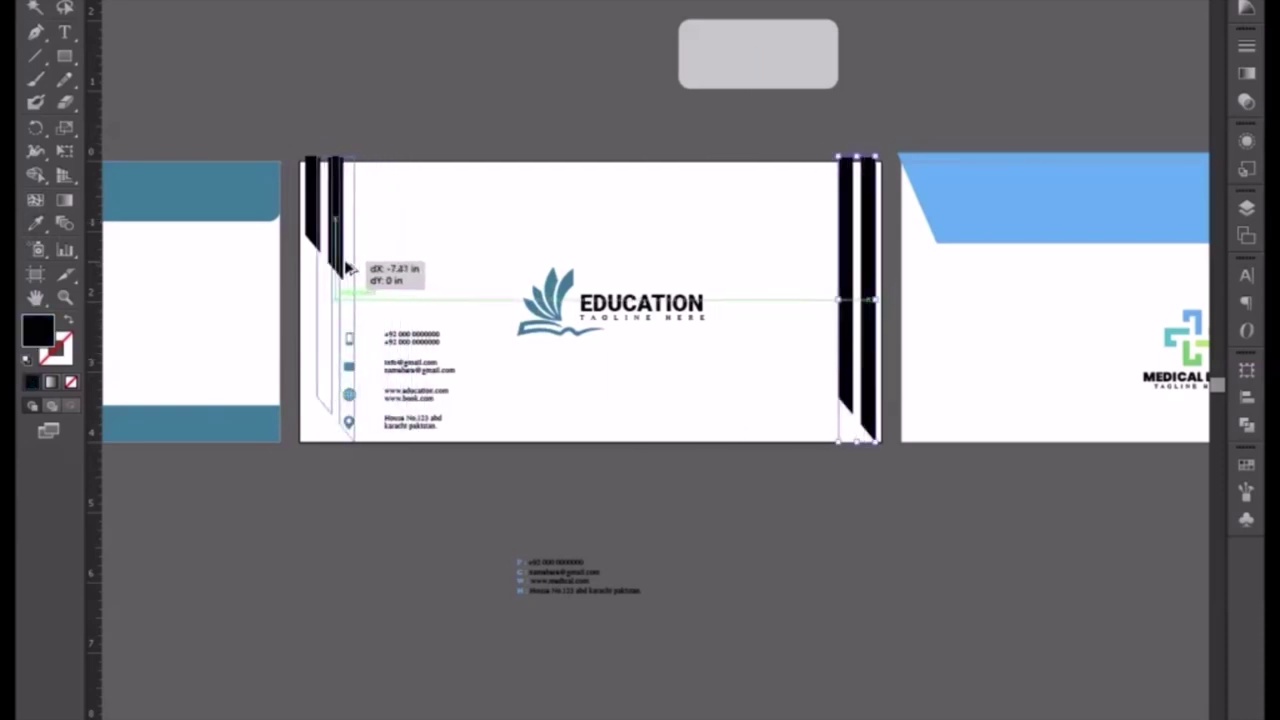
drag(347, 268, 338, 268)
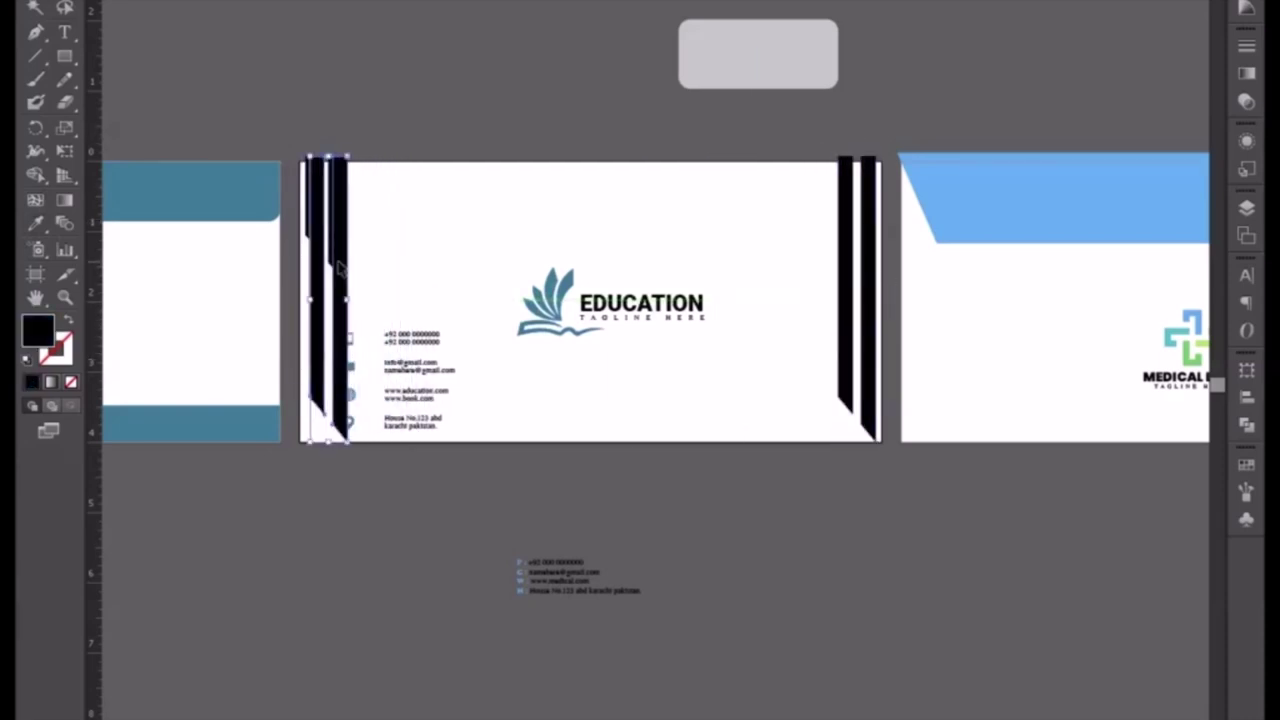
key(Left)
key(Left)
key(Left)
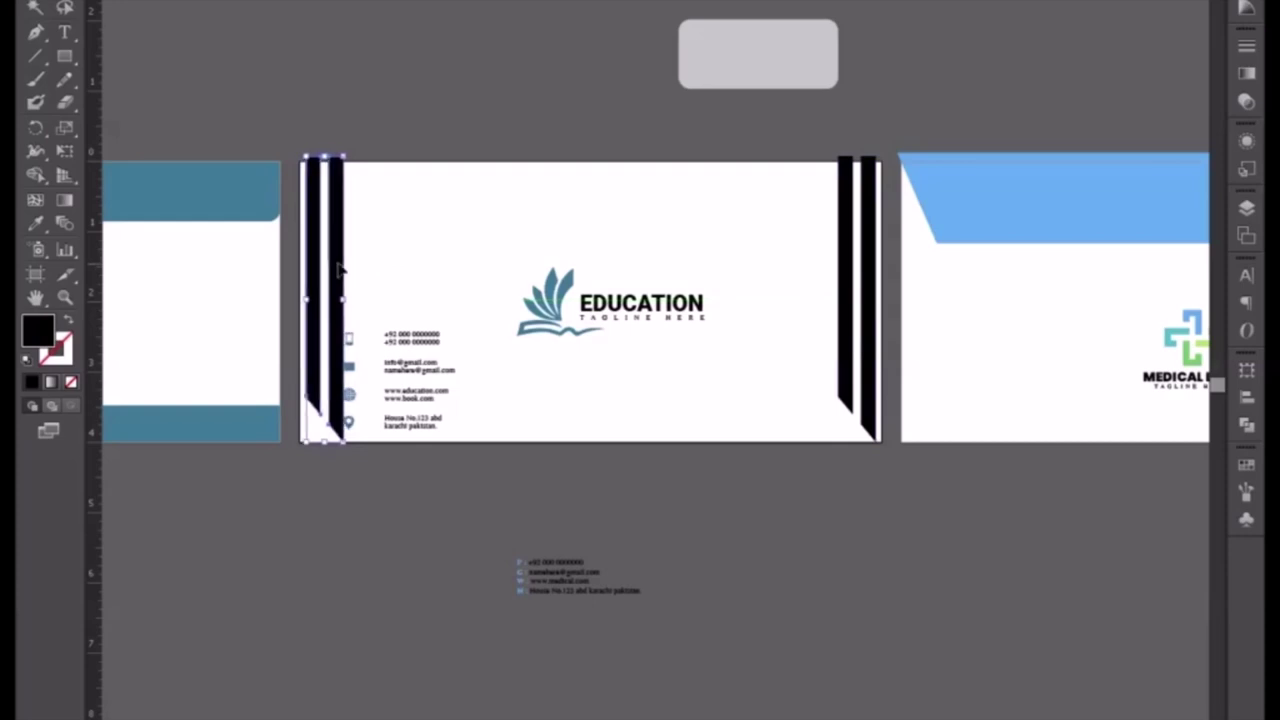
key(Left)
drag(296, 126, 345, 208)
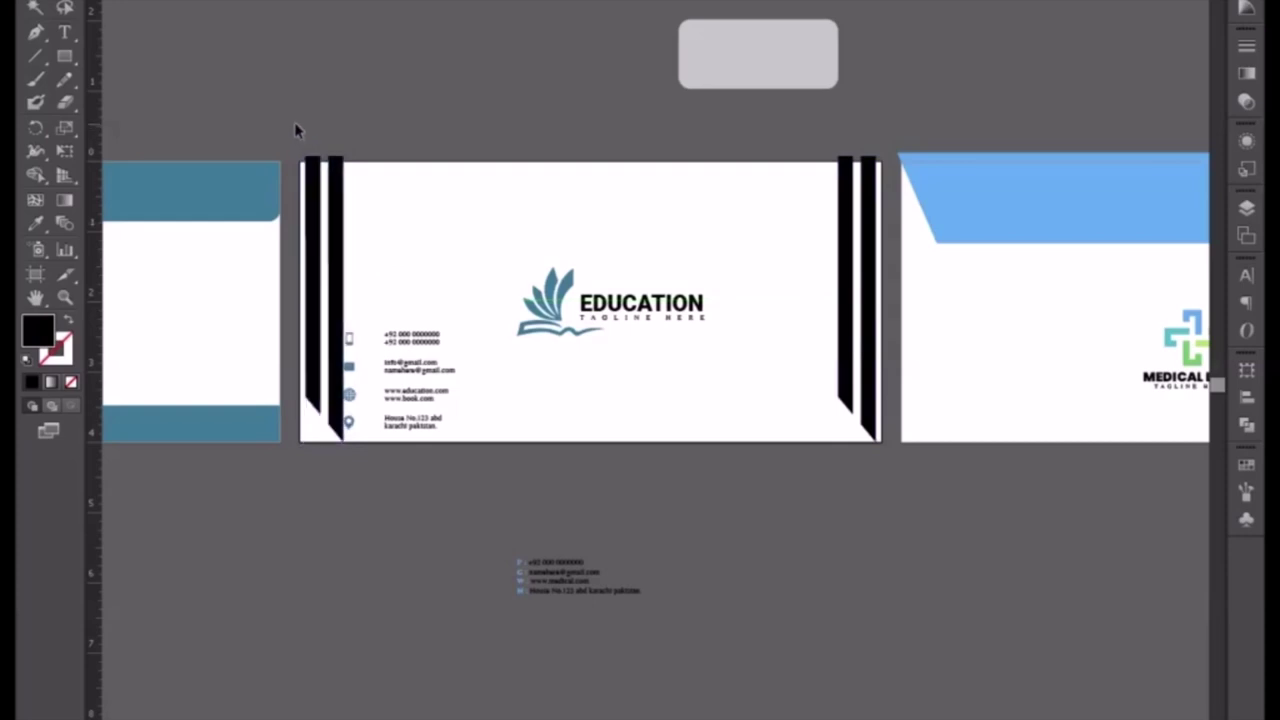
click(352, 283)
click(333, 351)
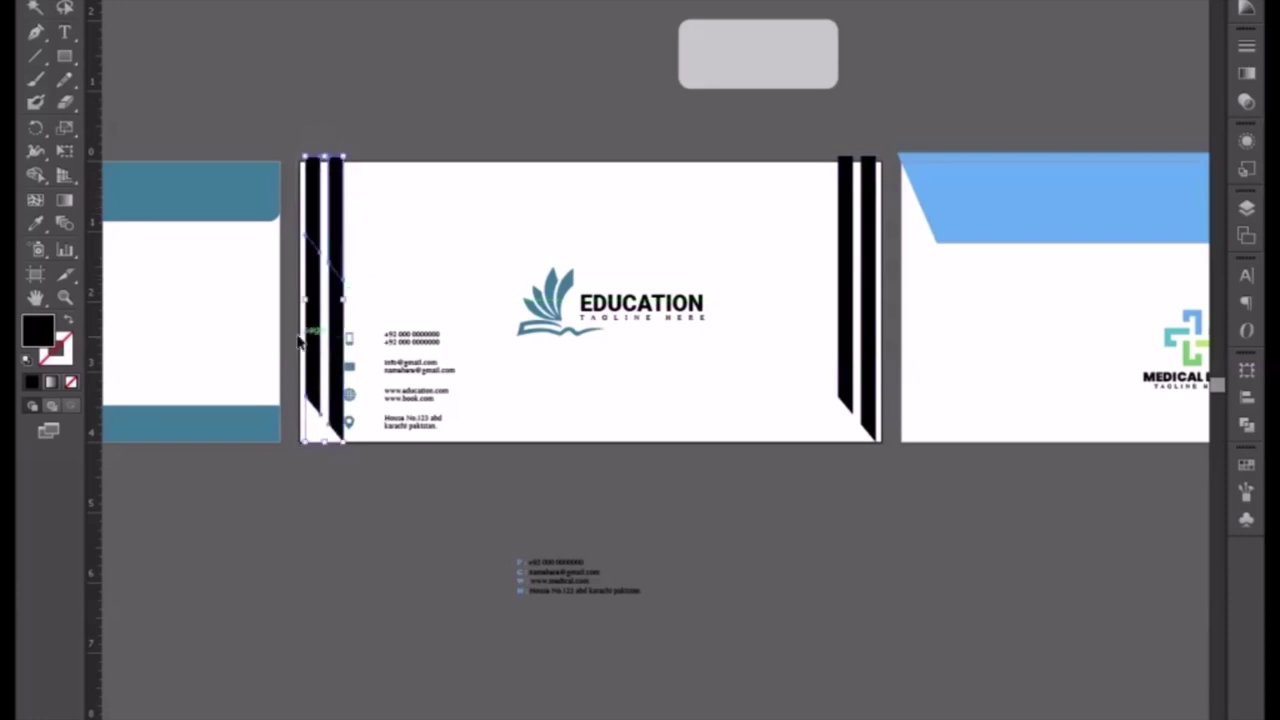
shift+click(314, 396)
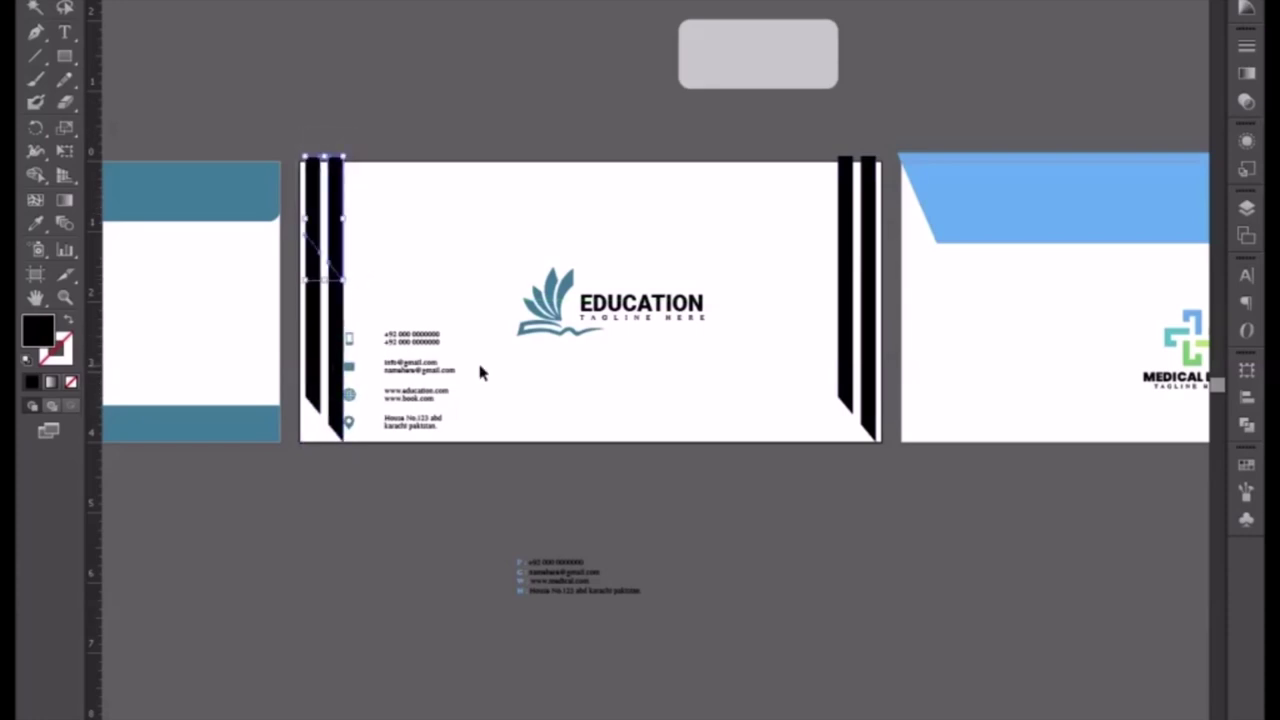
Nudge the left column of contact icons two steps right, closer to their text.
click(478, 367)
drag(365, 328, 351, 457)
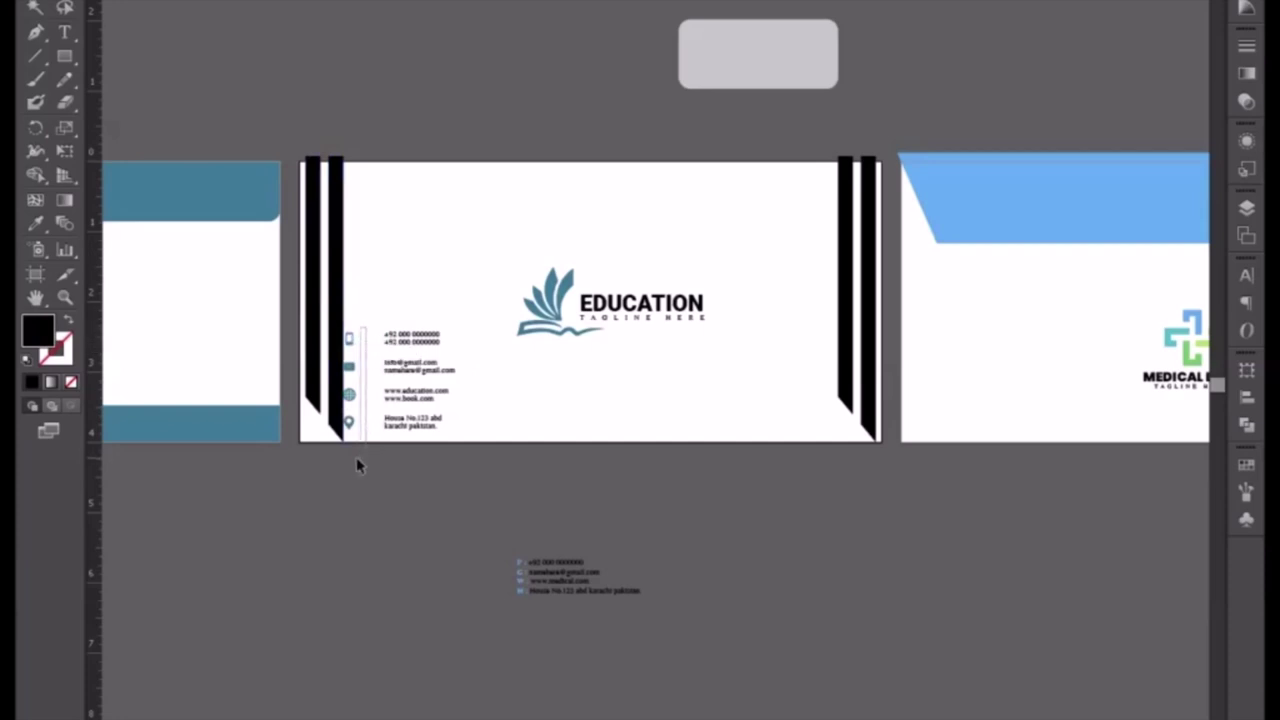
key(Right)
key(Right)
key(Right)
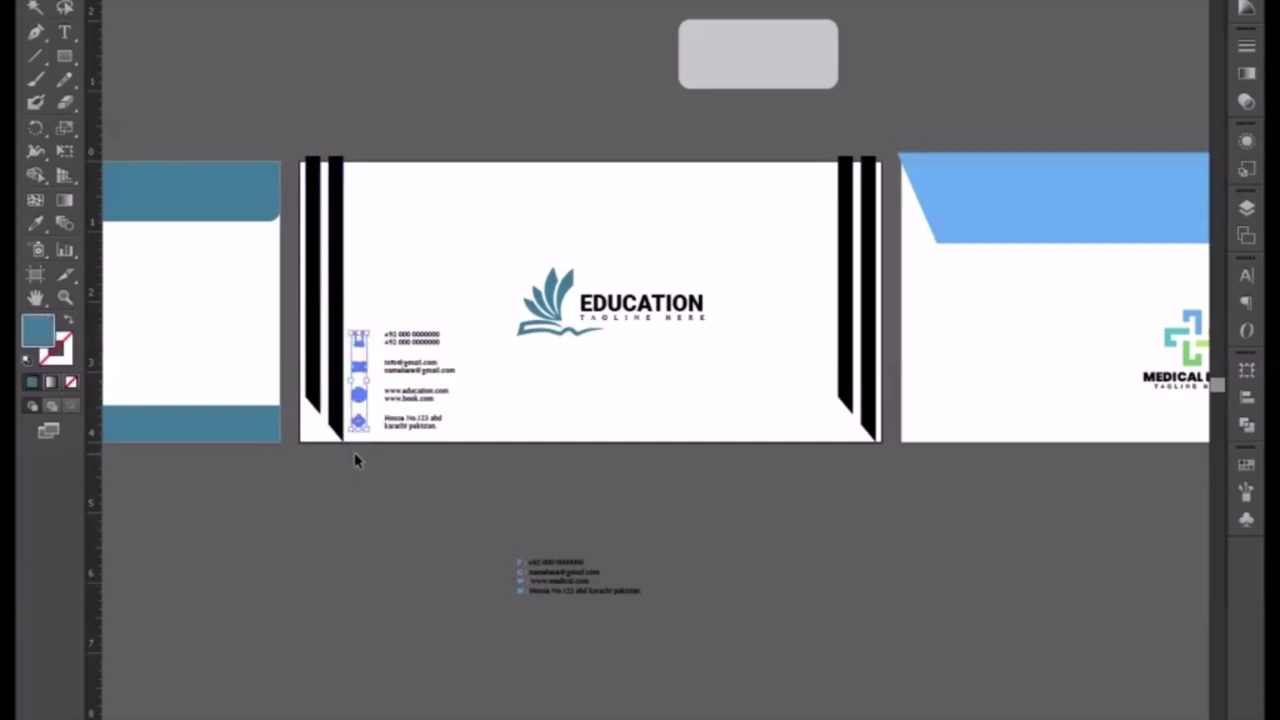
key(Right)
key(Right)
key(Right)
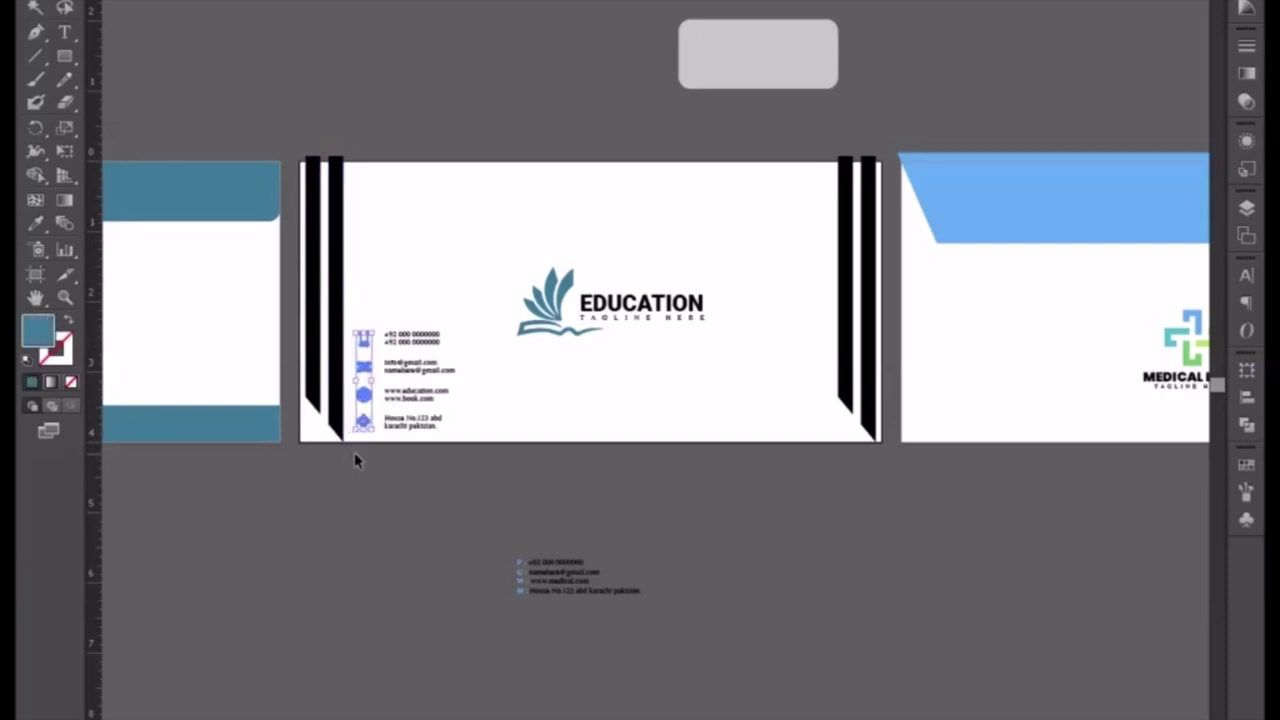
click(383, 485)
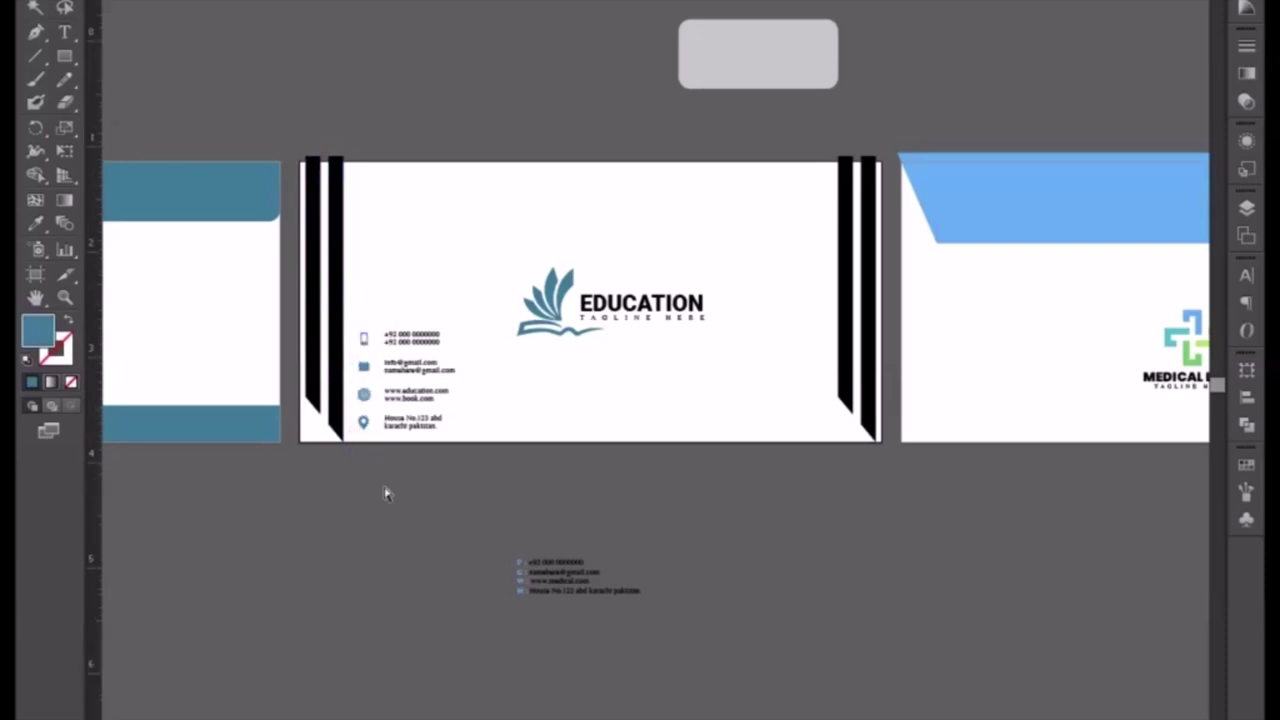
Zoom in close on the contact icon column and bring up the basic shape tools.
key(ctrl+plus)
drag(418, 492, 574, 500)
key(ctrl+plus)
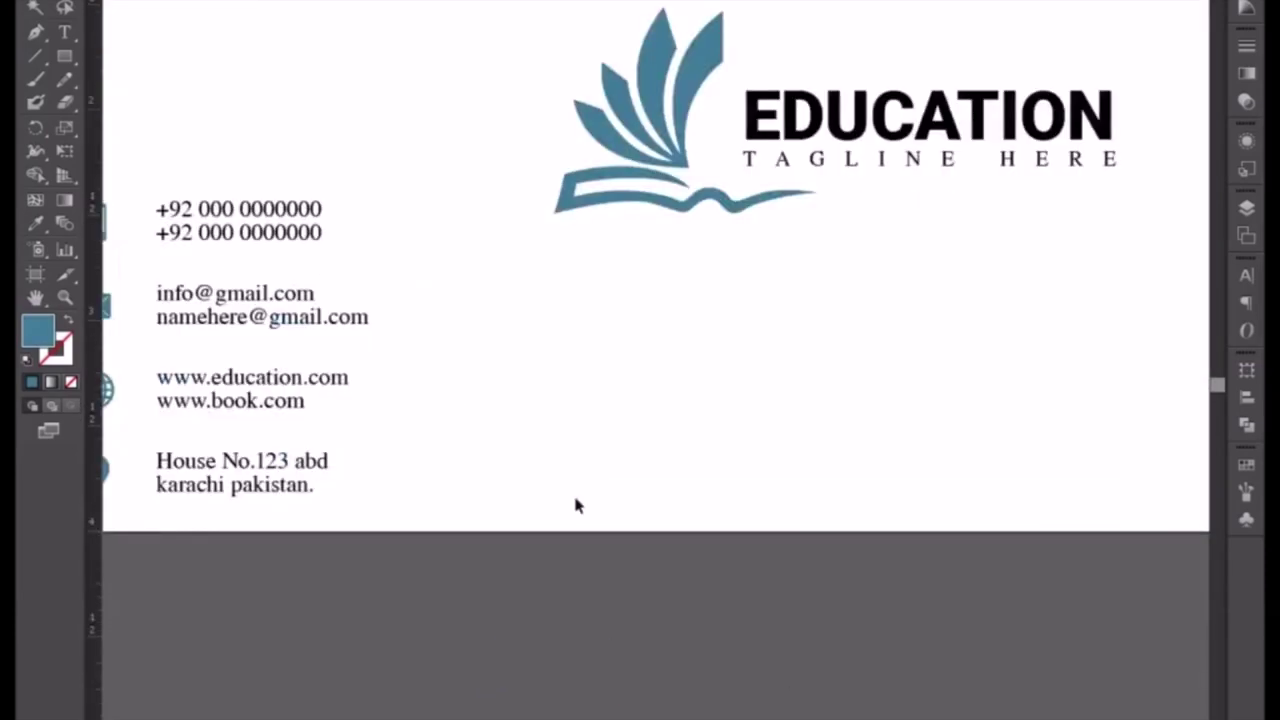
drag(687, 351, 717, 357)
drag(185, 69, 537, 131)
key(ctrl+minus)
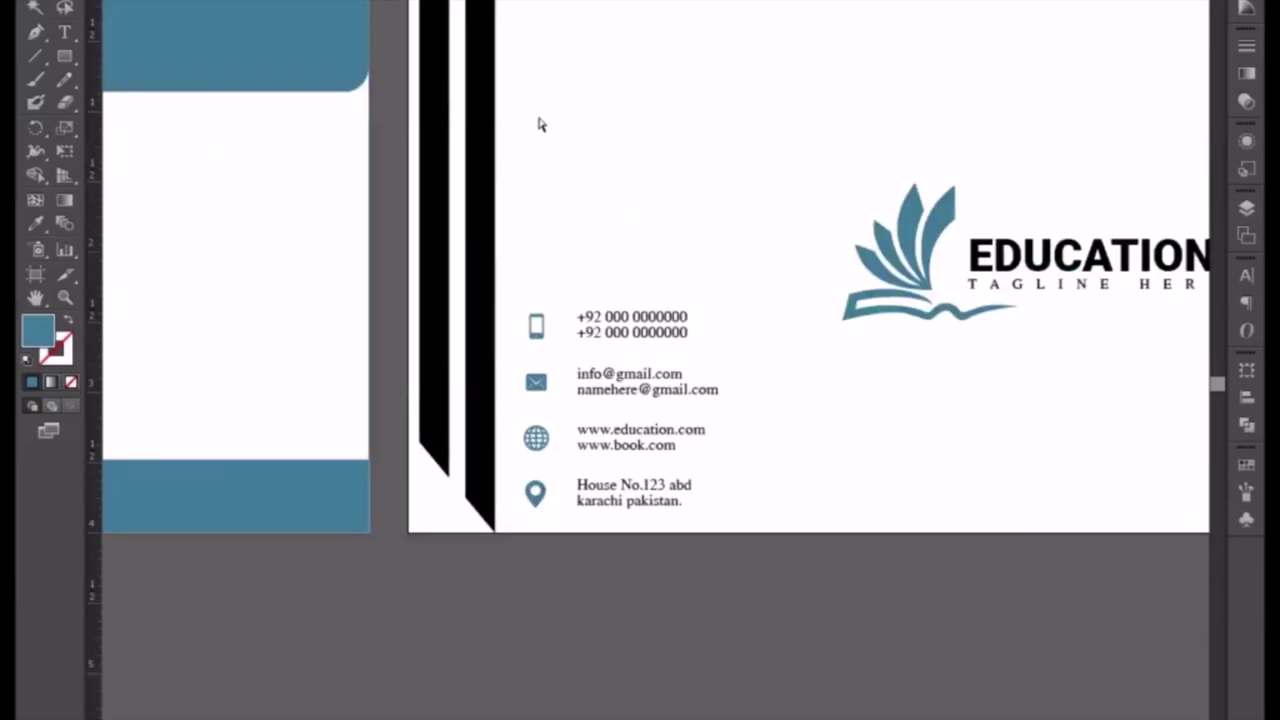
key(ctrl+plus)
key(ctrl+plus)
mouse_move(64, 56)
mouse_down()
mouse_move(165, 123)
mouse_move(155, 101)
mouse_up()
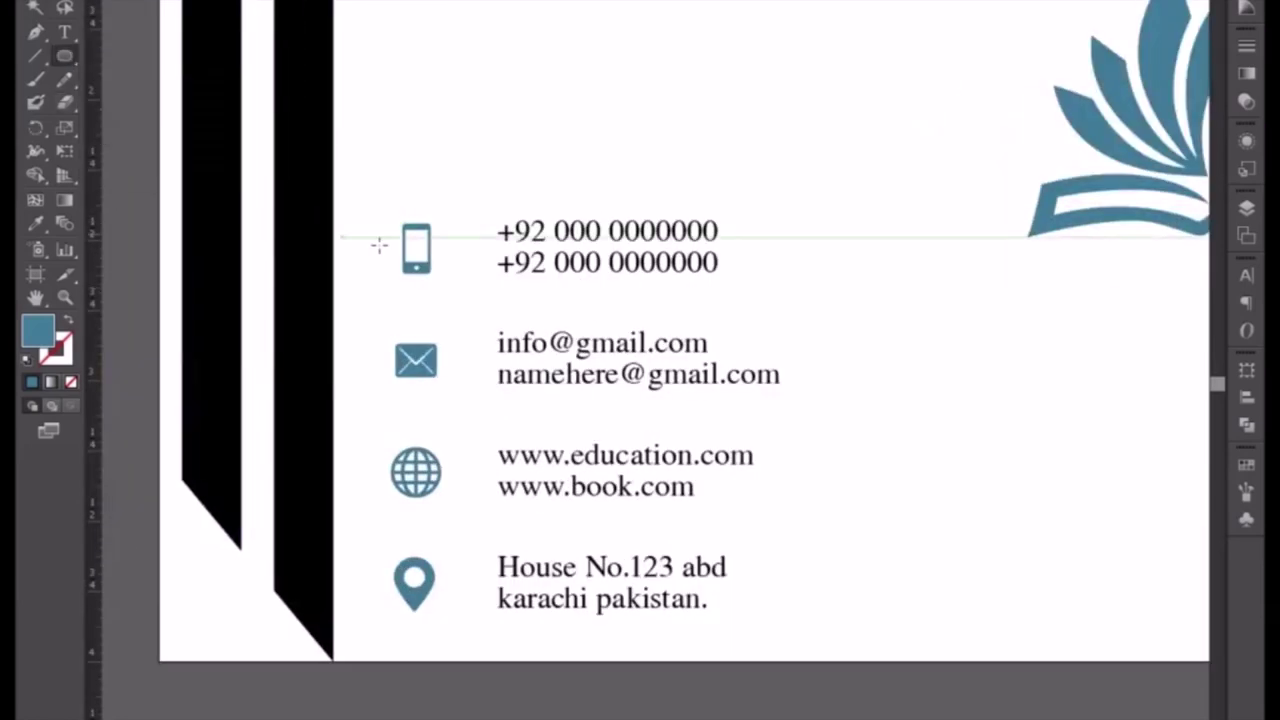
Draw a teal circle over the phone icon and place it behind the glyph.
mouse_move(391, 213)
mouse_down()
mouse_move(428, 290)
mouse_move(416, 288)
mouse_up()
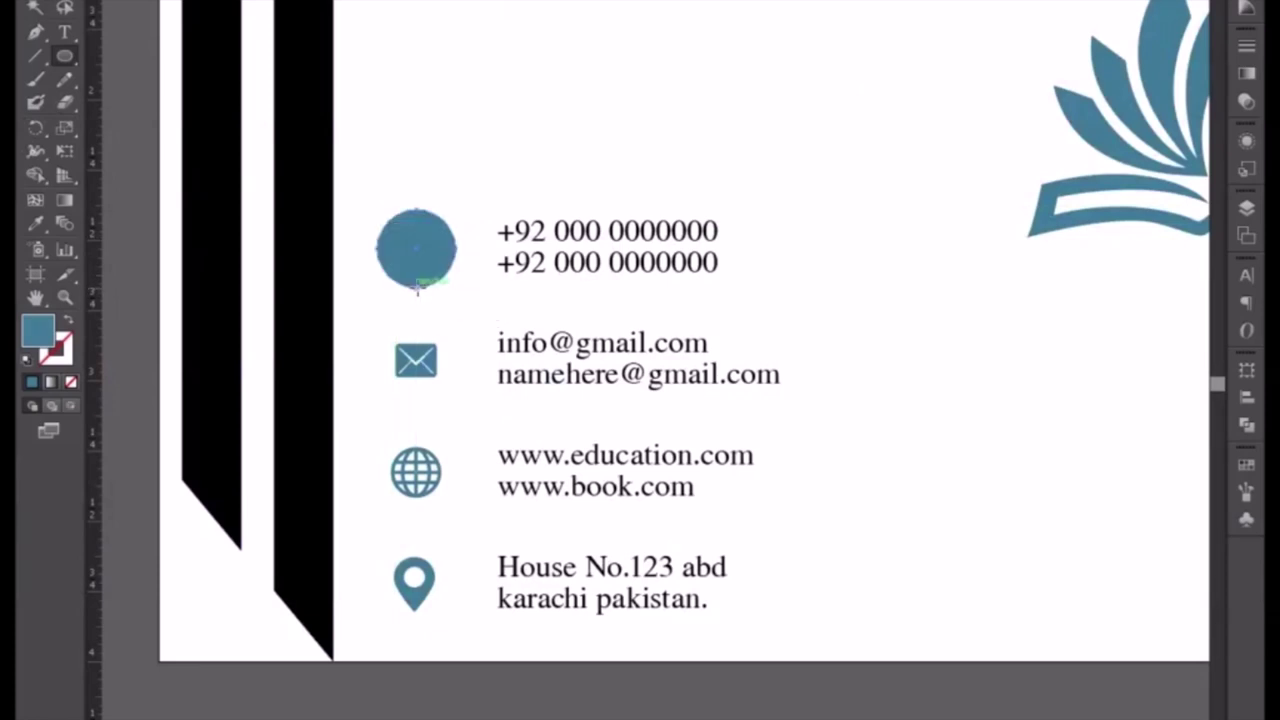
click(35, 8)
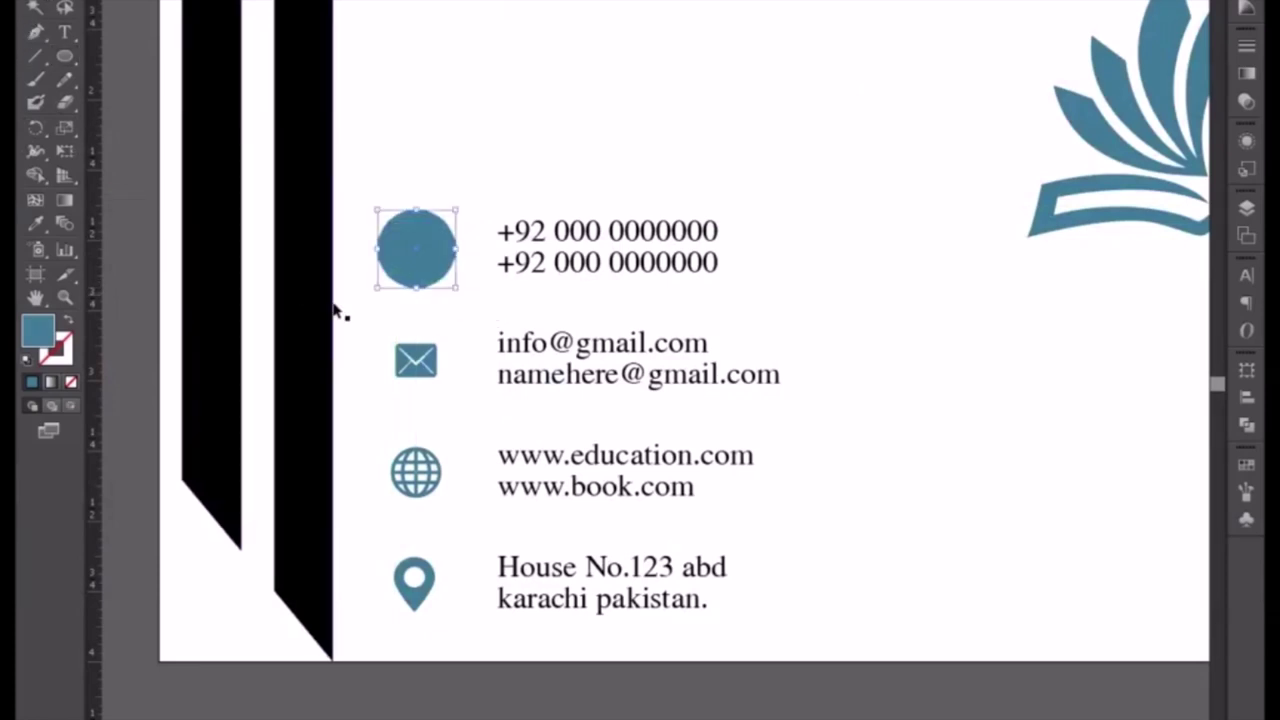
click(395, 319)
key(ctrl+z)
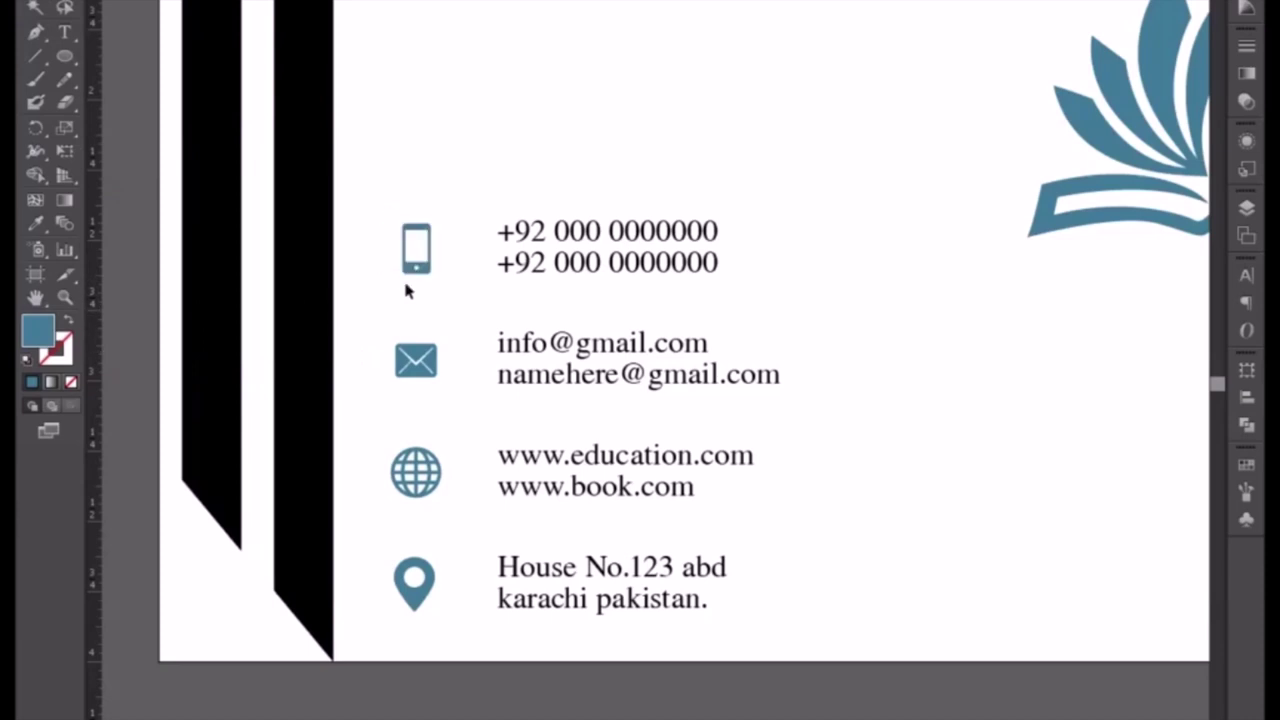
drag(380, 212, 436, 648)
key(ctrl+shift+z)
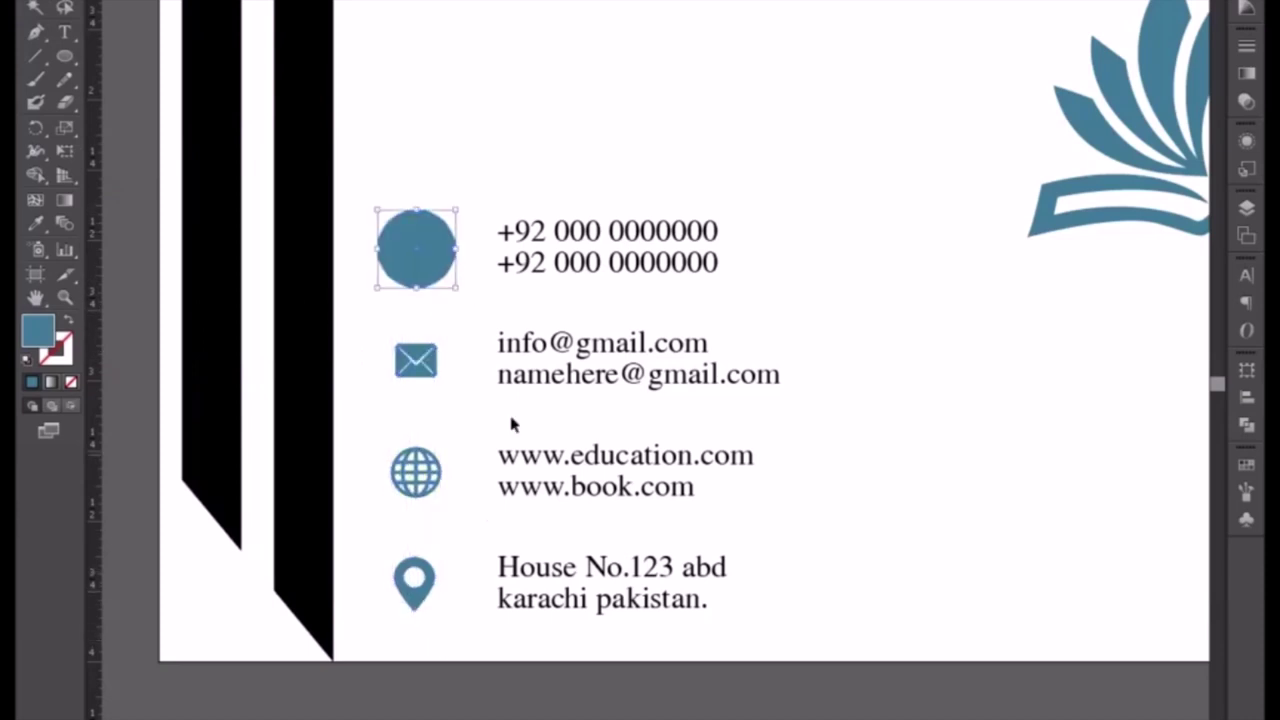
click(466, 314)
Make the contact icon glyphs white.
click(440, 283)
ctrl+click(415, 265)
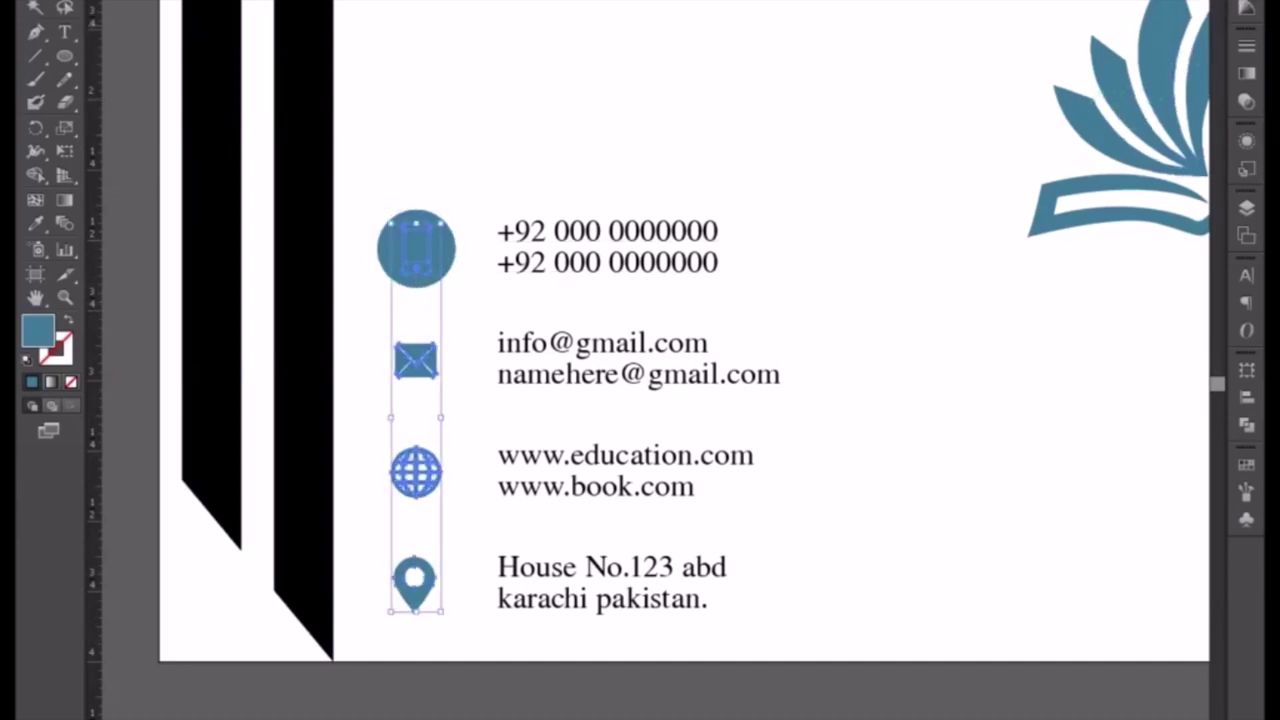
click(1160, 8)
key(ctrl+z)
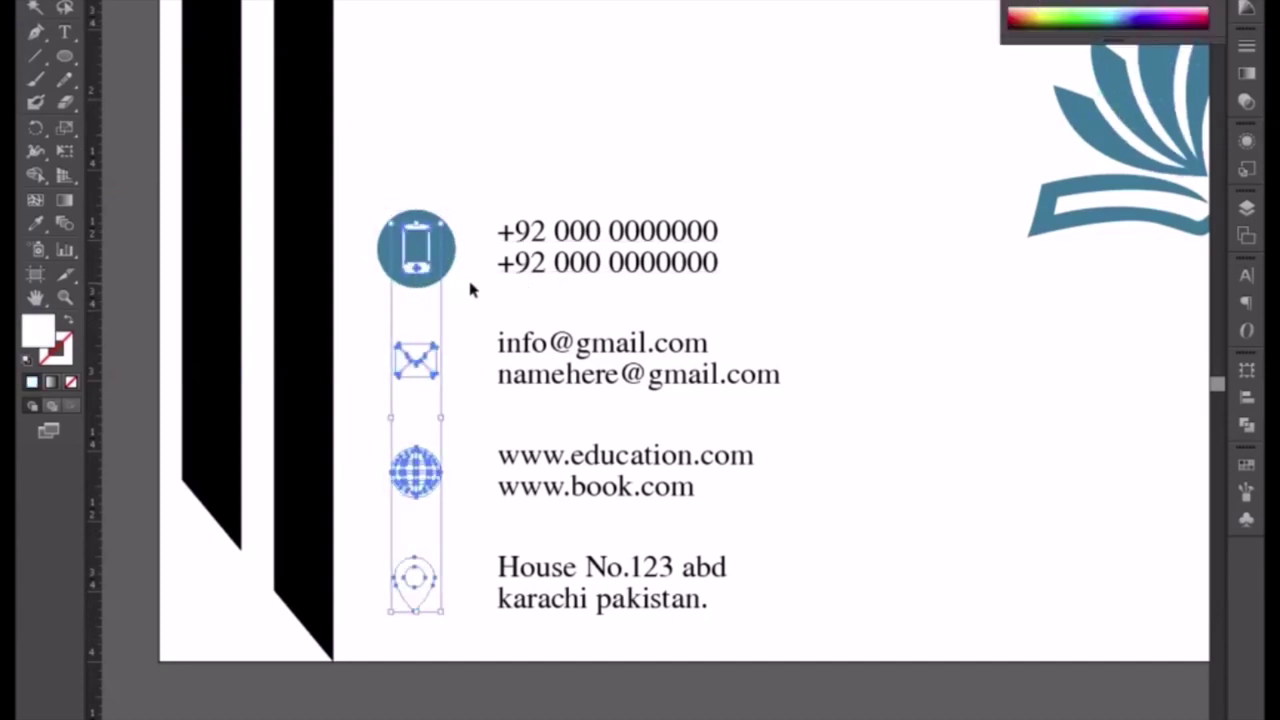
Copy the teal phone circle down behind the envelope icon and nudge it into place.
click(466, 281)
click(449, 272)
drag(449, 272, 476, 383)
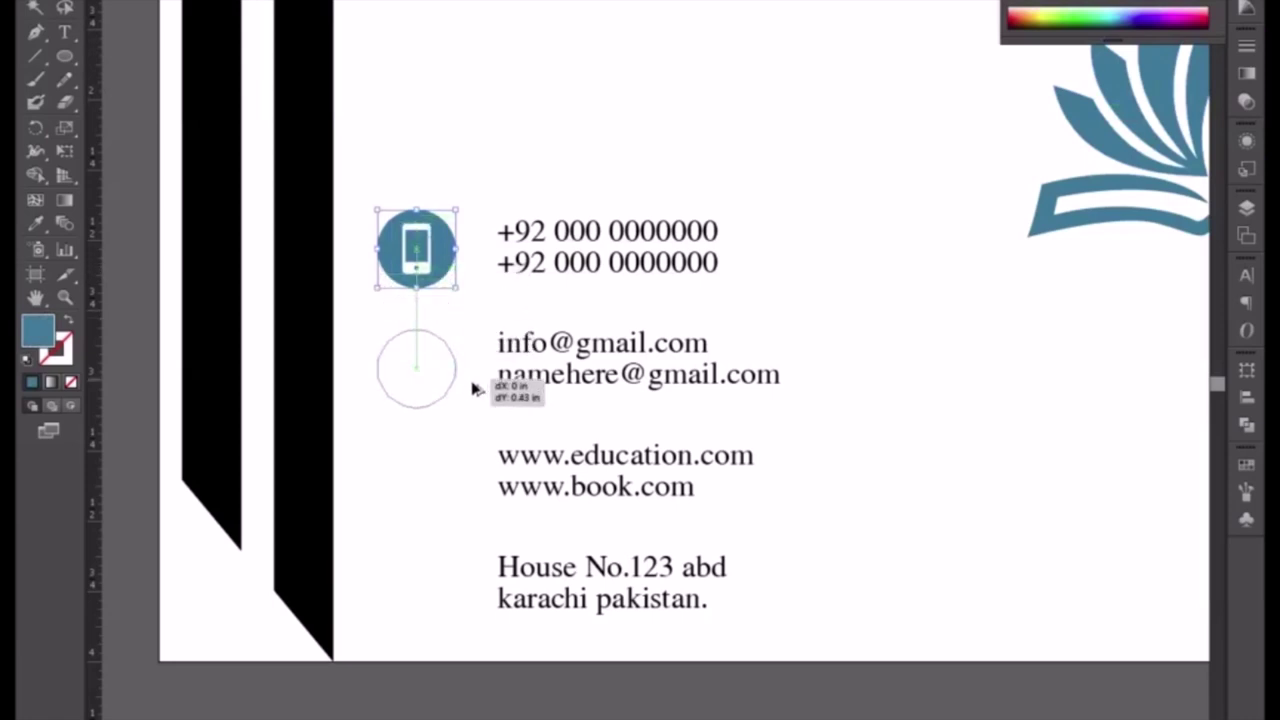
drag(474, 381, 474, 381)
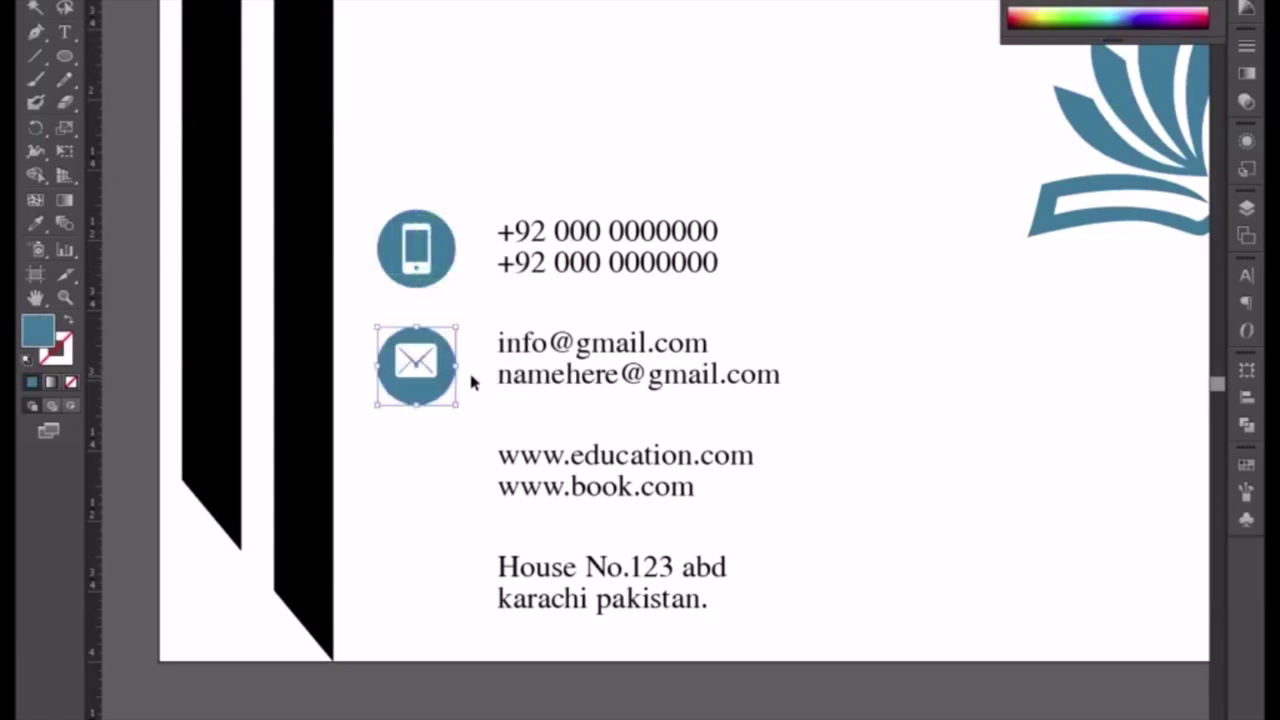
key(Up)
key(Up)
key(Up)
key(Down)
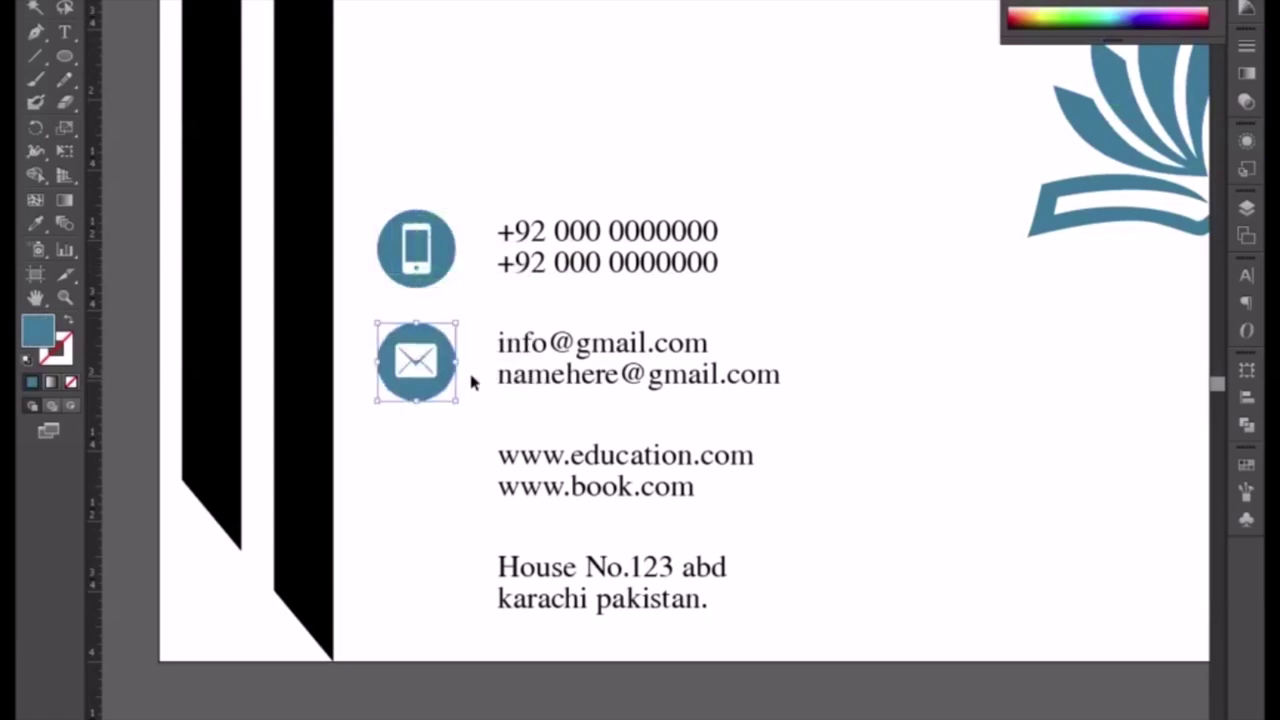
key(Up)
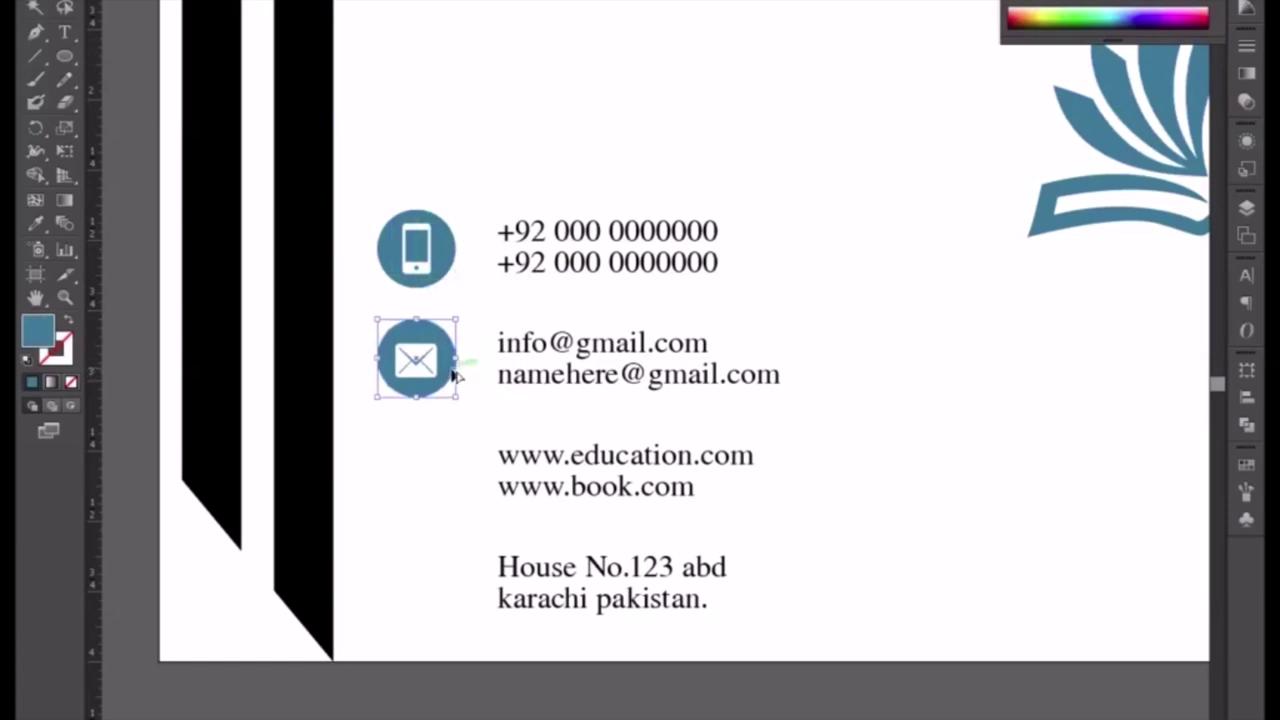
click(460, 390)
Check the globe and location-pin circles and adjust the white icon glyphs on them.
click(445, 380)
key(ctrl+plus)
key(ctrl+plus)
scroll(491, 417, left, 1)
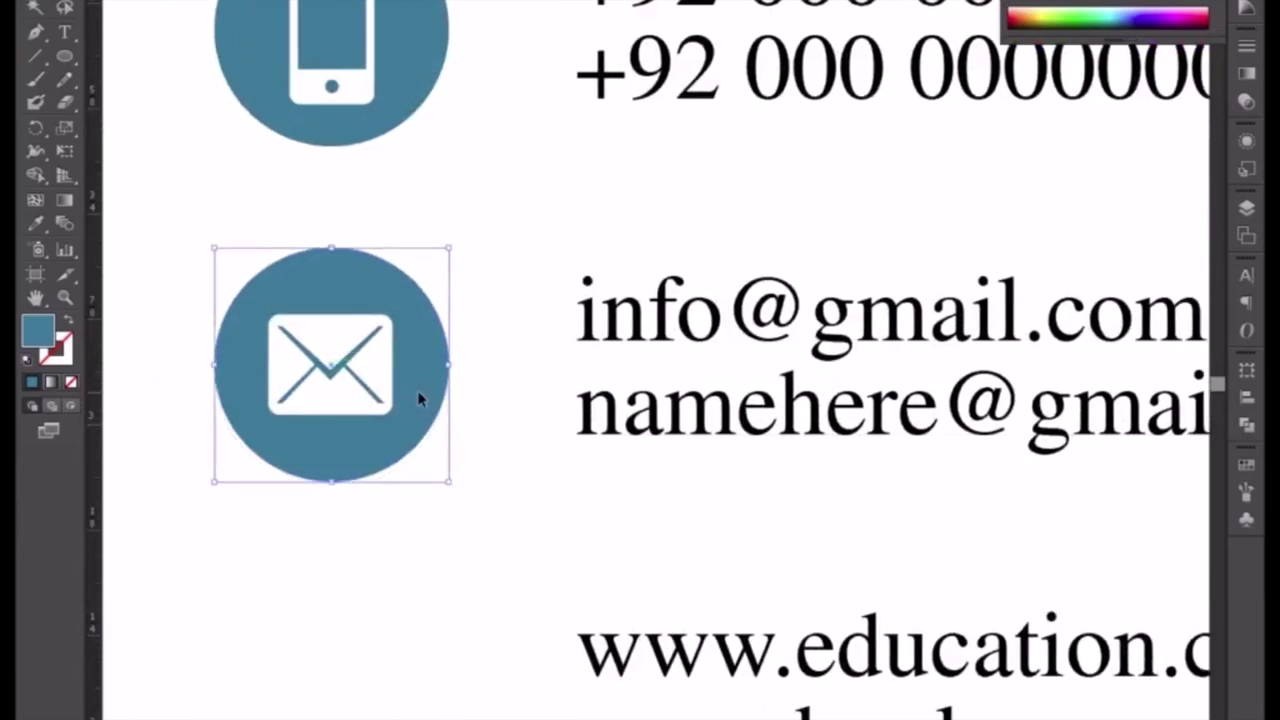
mouse_move(420, 392)
mouse_down()
mouse_move(517, 243)
mouse_move(545, 565)
mouse_up()
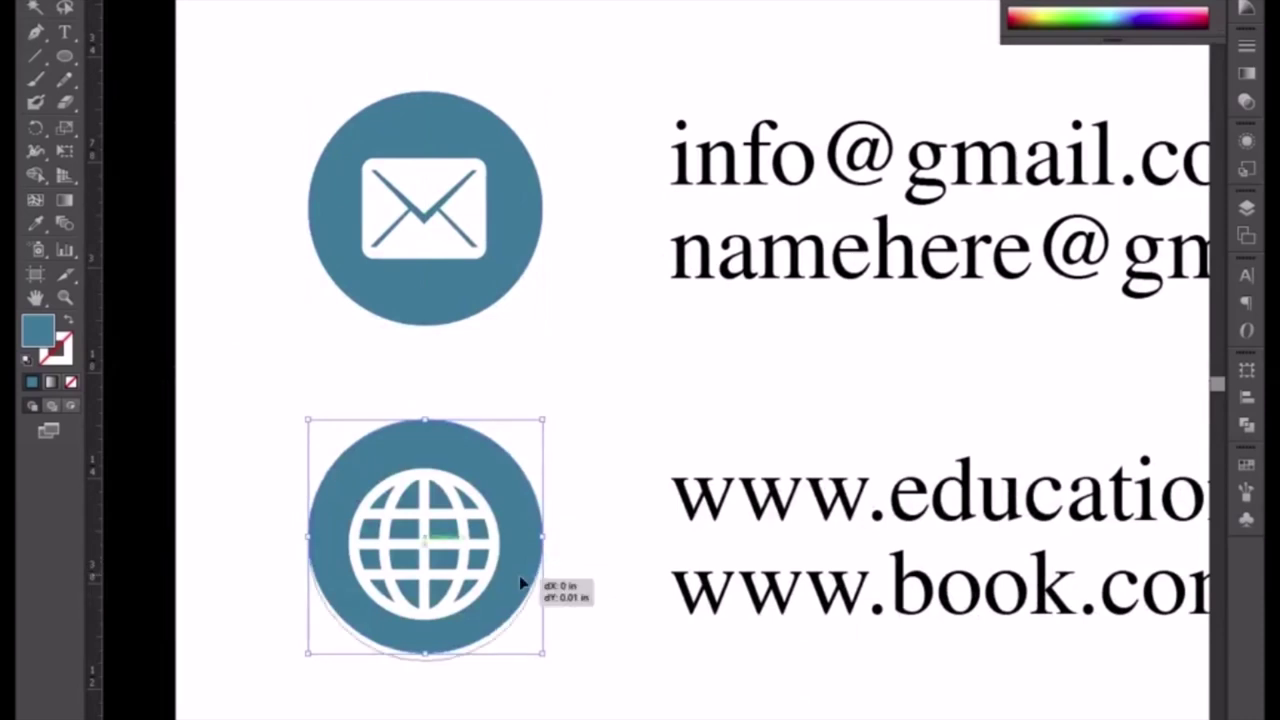
mouse_move(519, 578)
mouse_down()
mouse_move(585, 372)
mouse_move(598, 673)
mouse_up()
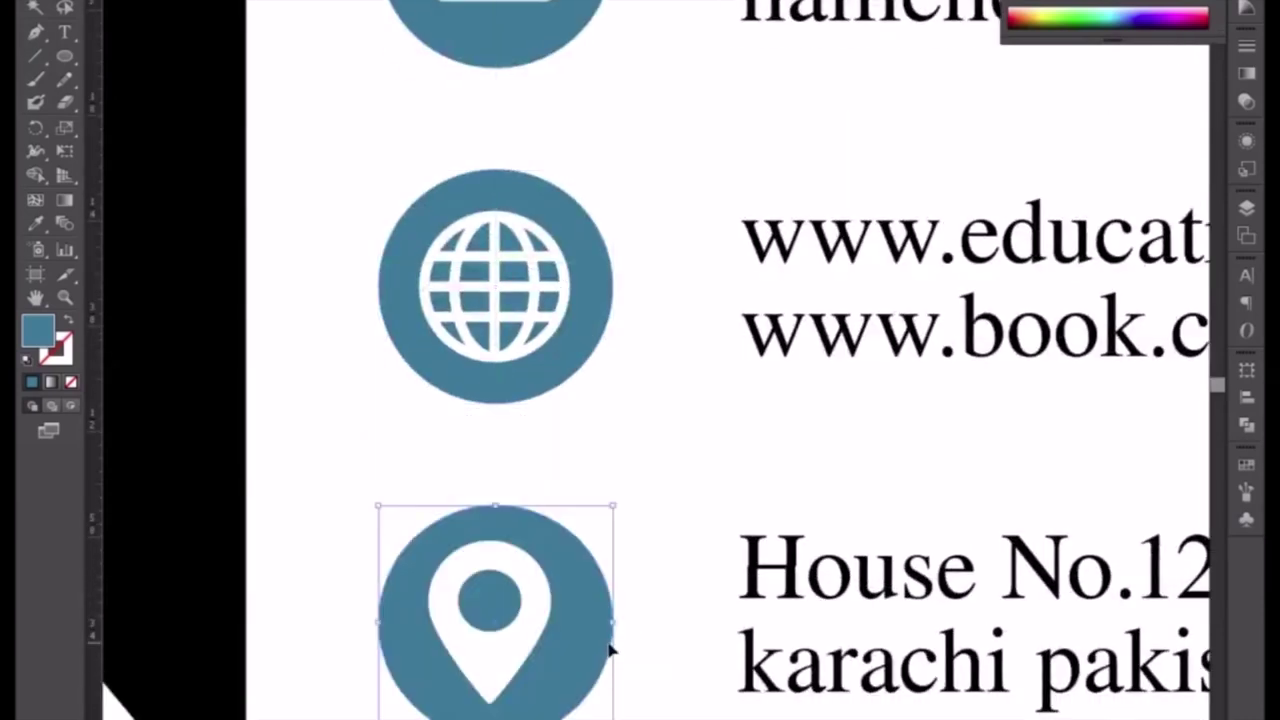
key(ctrl+minus)
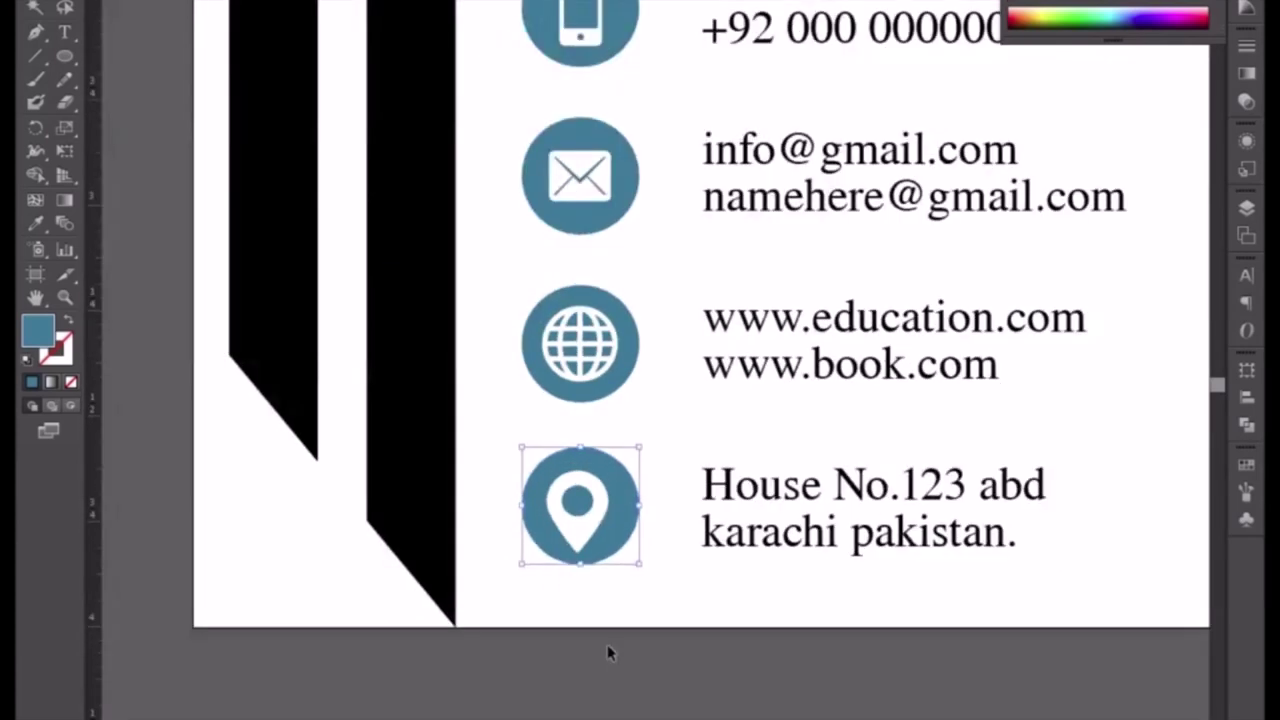
click(605, 653)
click(580, 533)
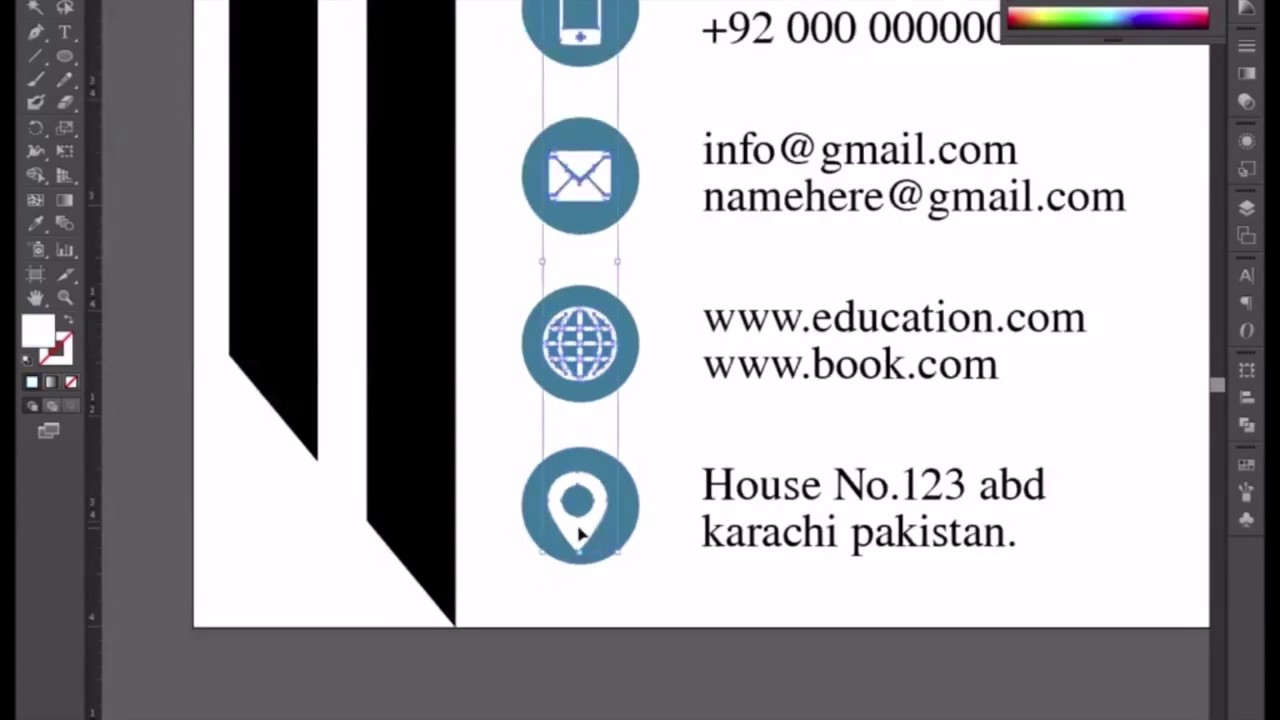
key(Right)
key(Right)
key(Left)
key(Left)
click(617, 623)
key(ctrl+minus)
Ungroup the circled contact icon group.
key(ctrl+minus)
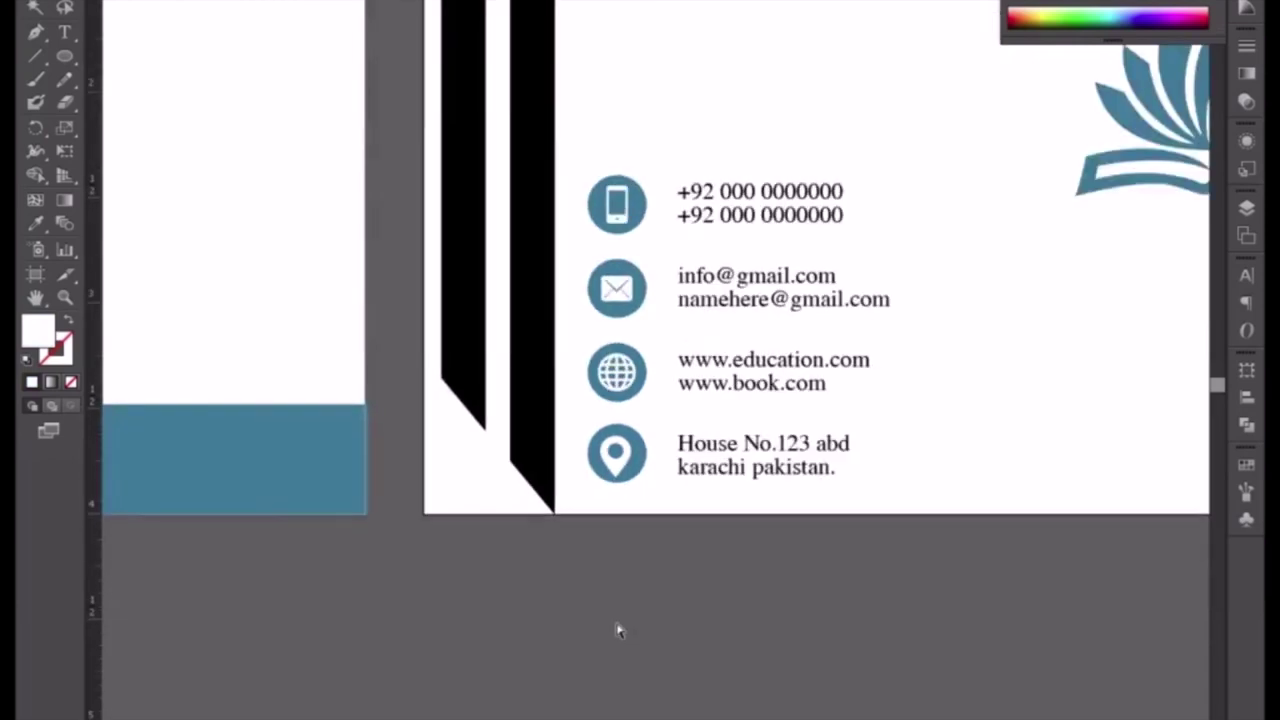
key(ctrl+minus)
drag(753, 593, 508, 674)
click(380, 520)
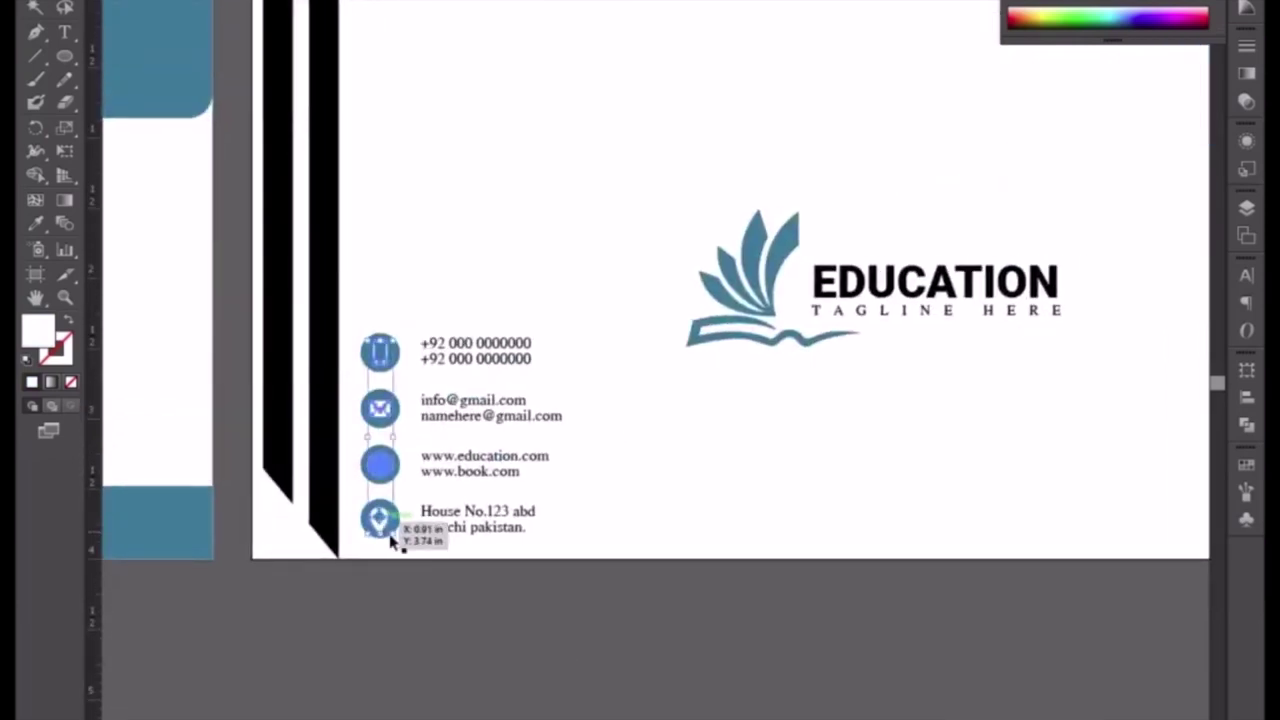
right_click(383, 535)
click(438, 641)
click(430, 621)
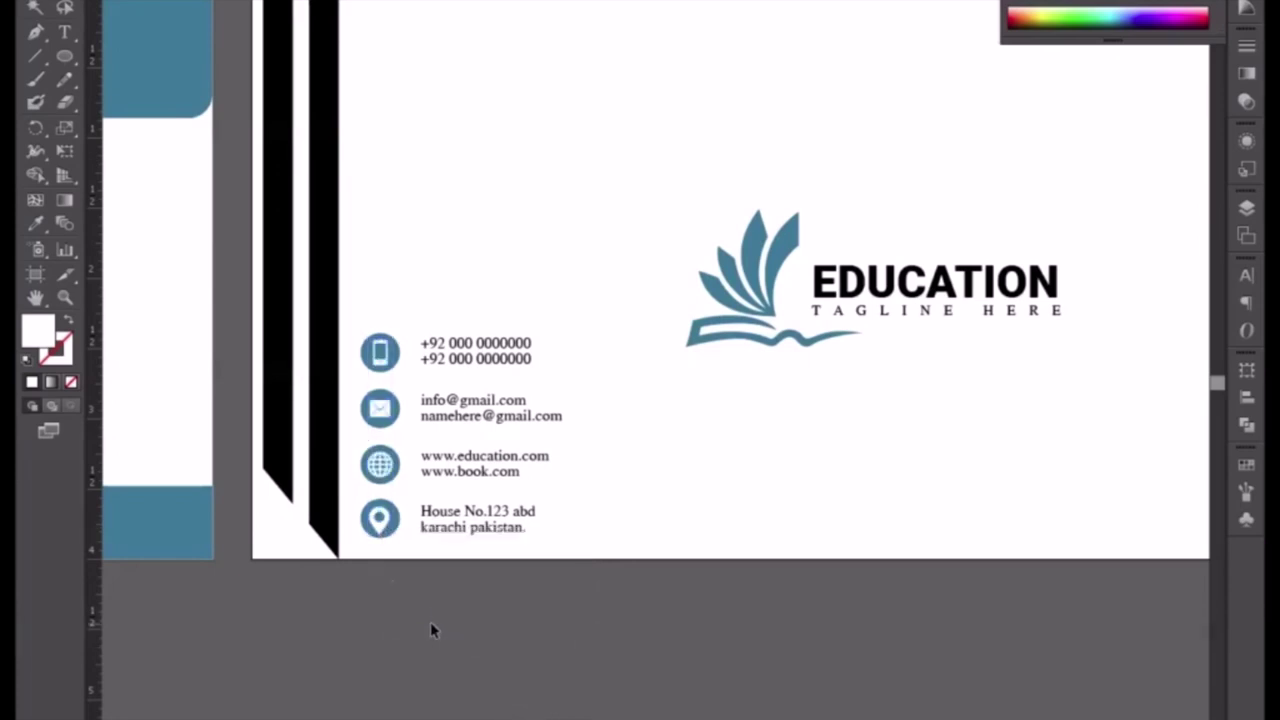
Zoom in on the contact icons and select the location pin with its circle.
drag(405, 597, 723, 537)
key(ctrl+plus)
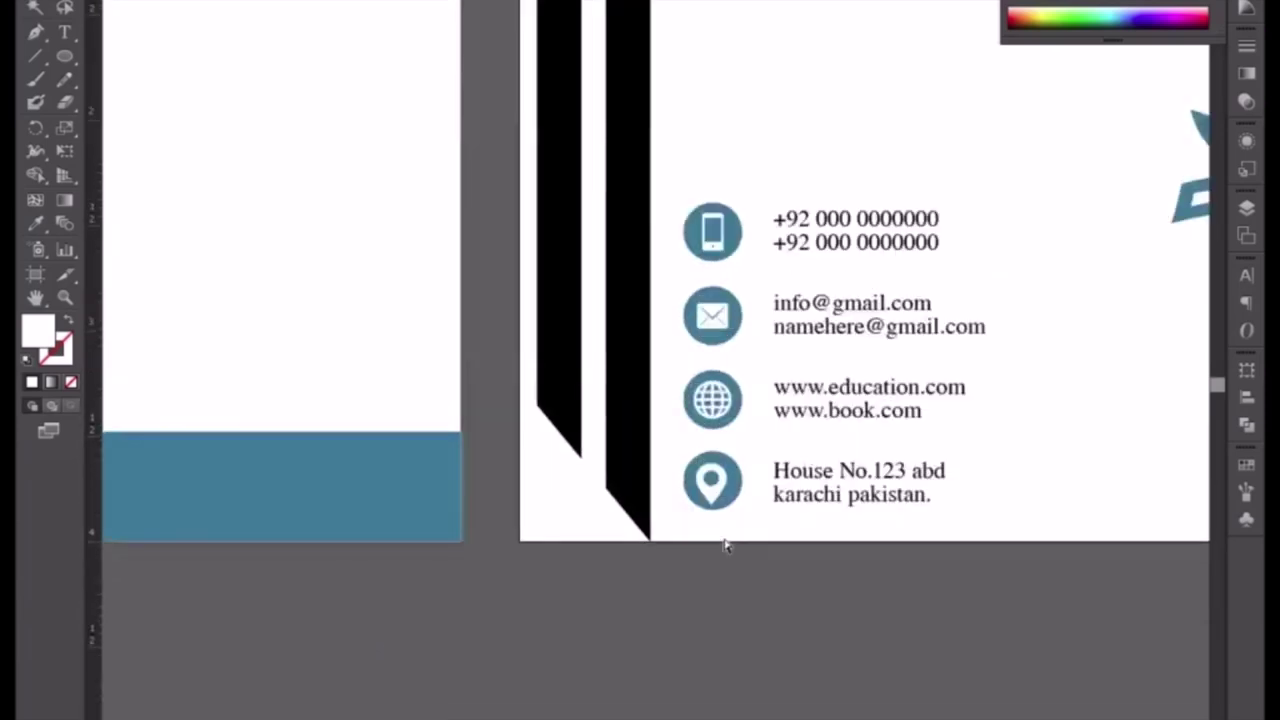
key(ctrl+plus)
scroll(729, 546, down, 3)
click(714, 400)
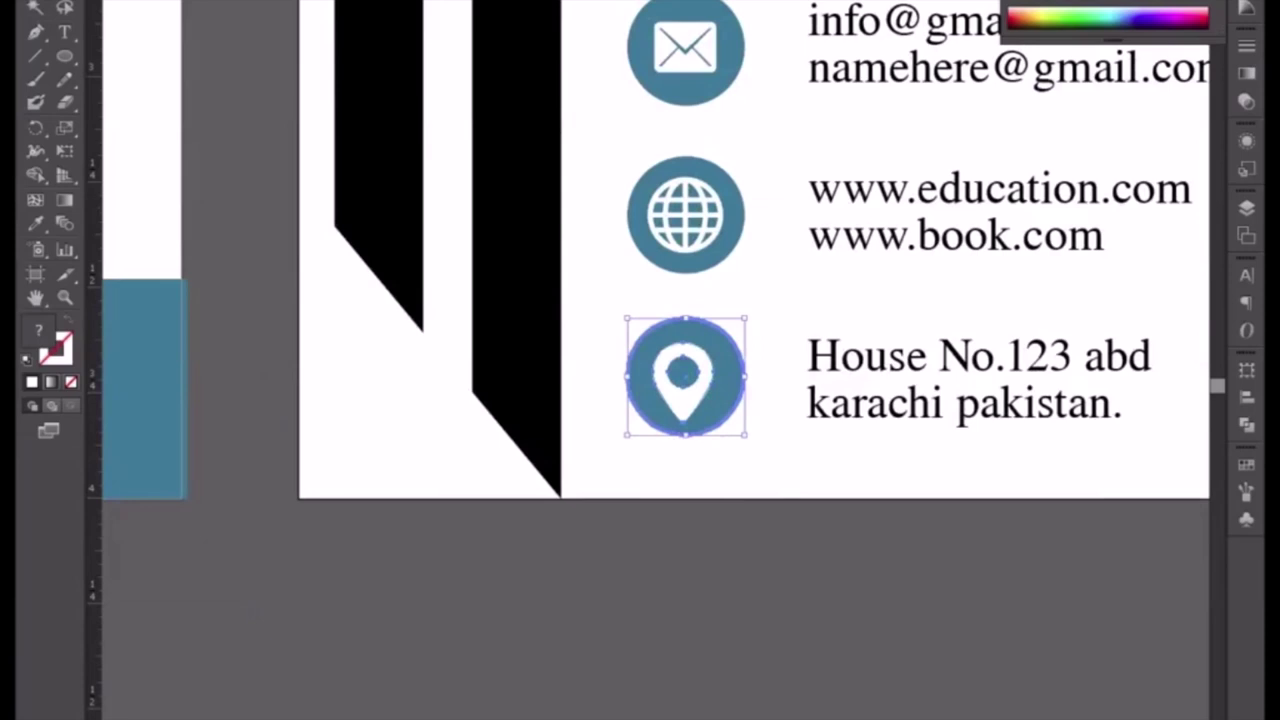
Centre the pin and globe glyphs horizontally and vertically within their teal circles.
key(shift+F7)
click(614, 2)
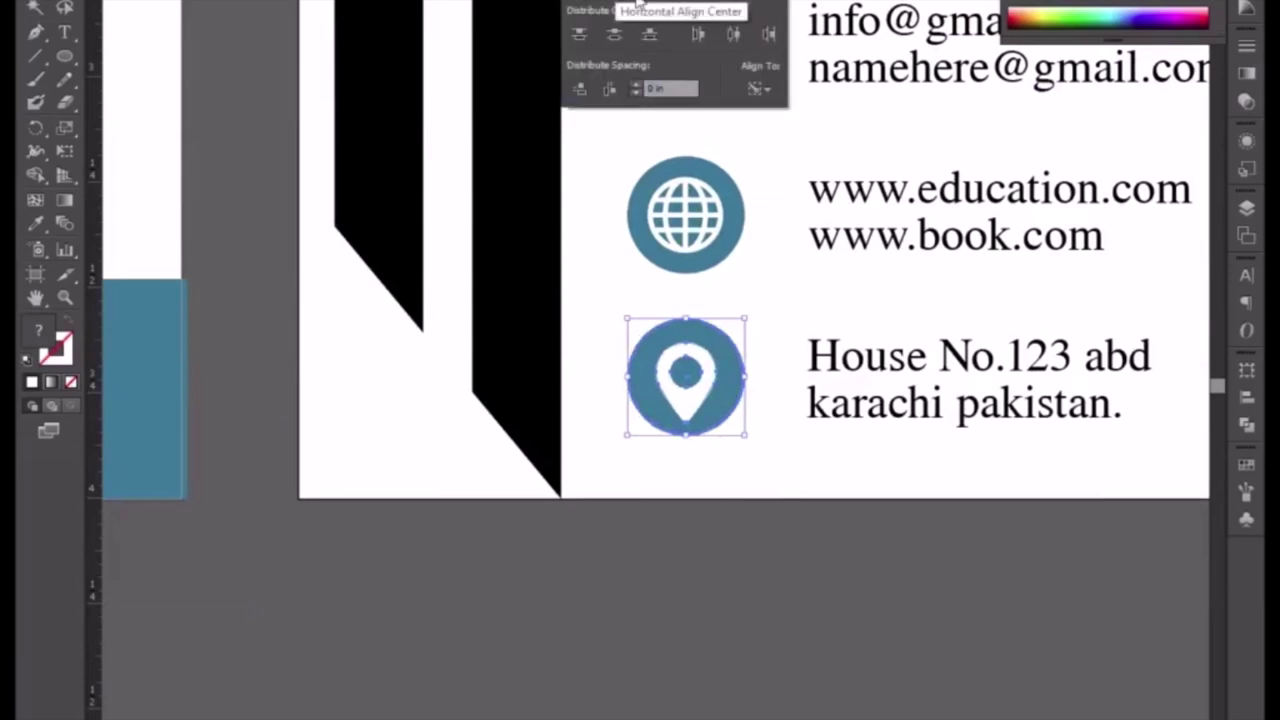
click(733, 2)
click(746, 281)
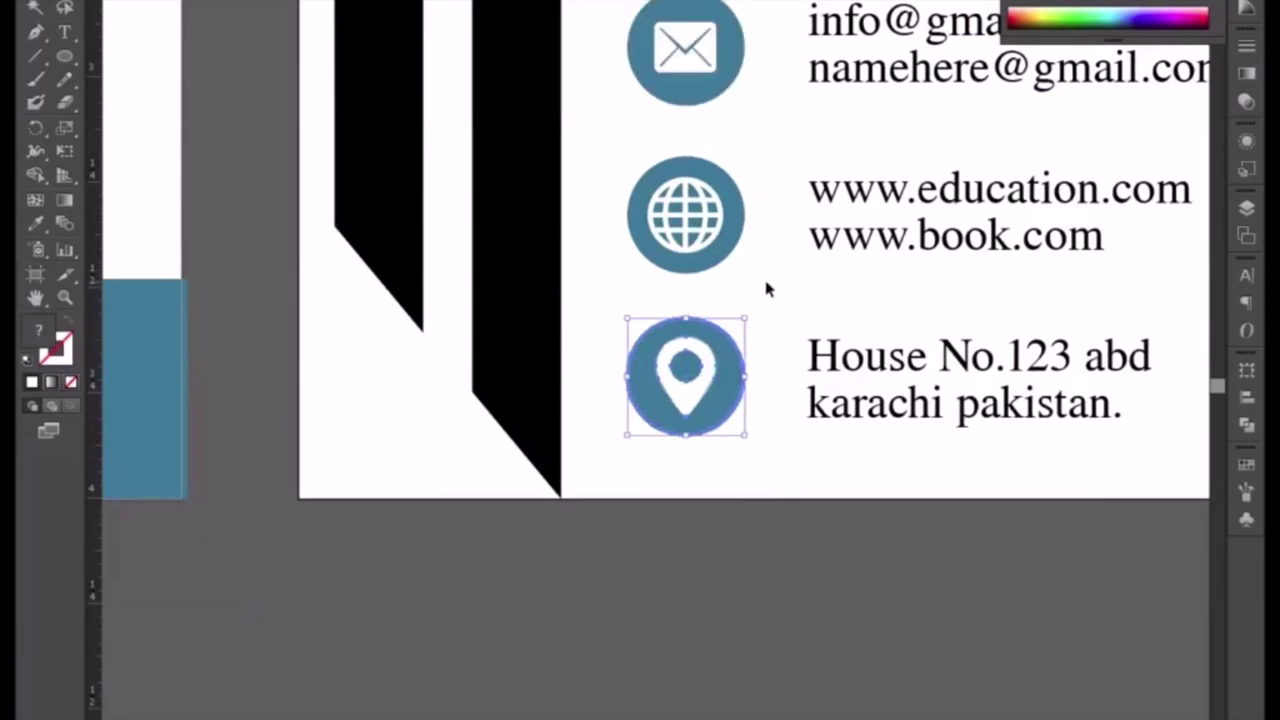
click(730, 258)
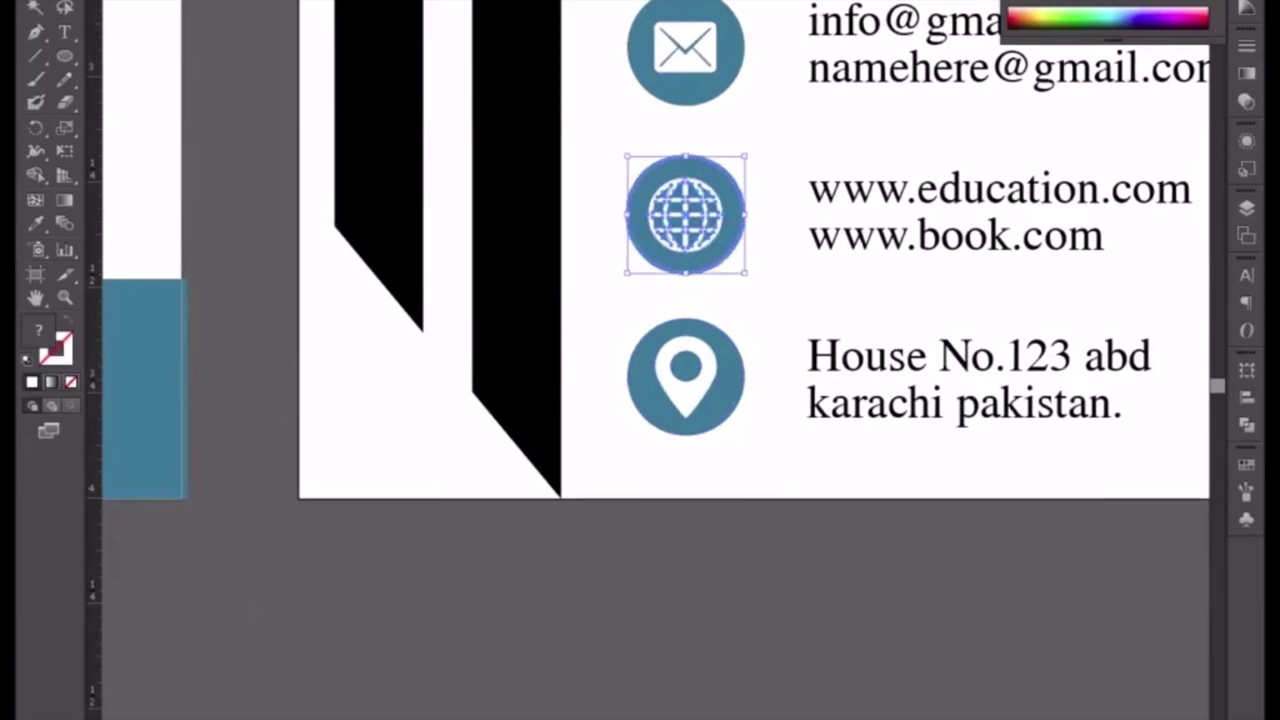
click(740, 3)
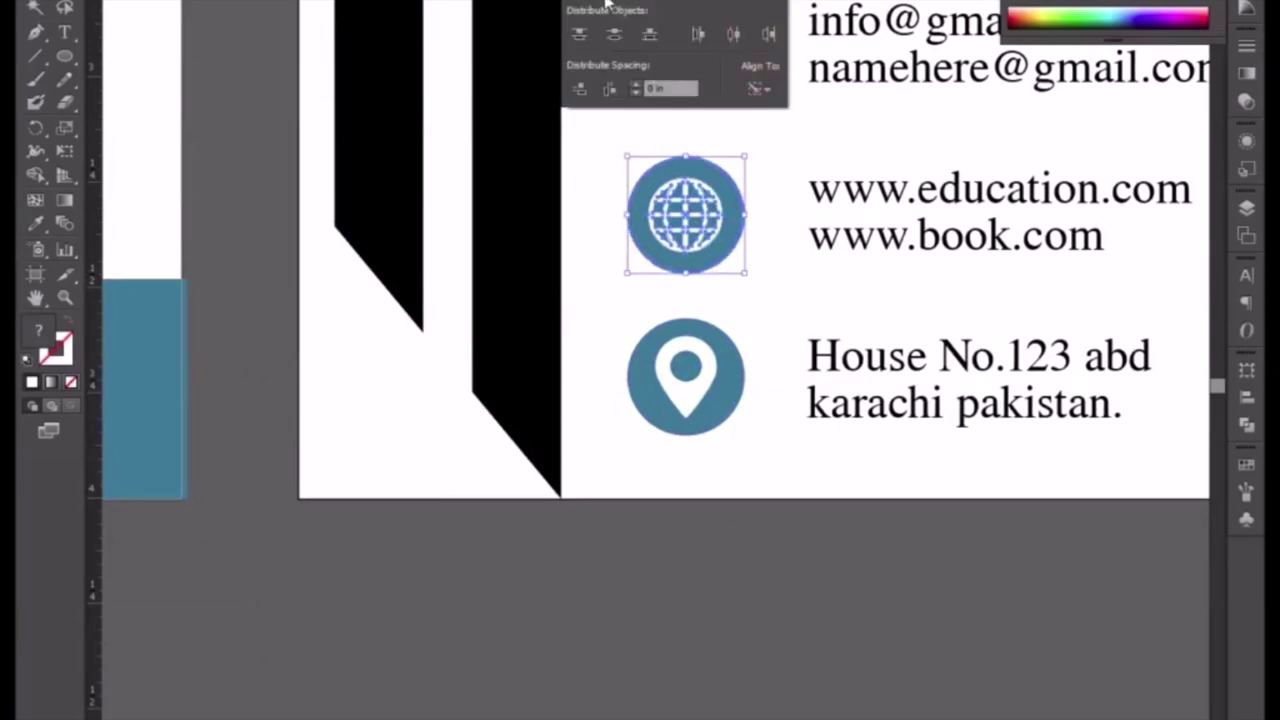
click(605, 4)
click(771, 266)
Centre the envelope and phone glyphs within their teal circles.
click(760, 230)
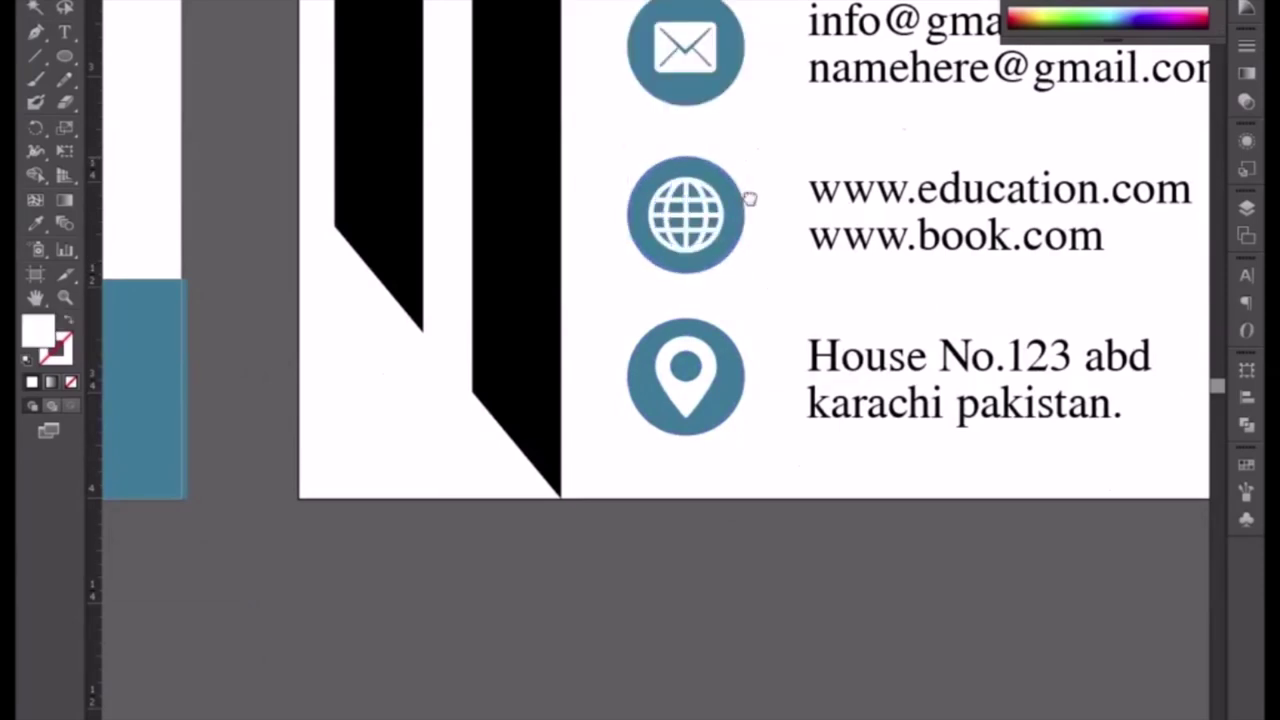
scroll(723, 411, up, 5)
drag(740, 410, 667, 342)
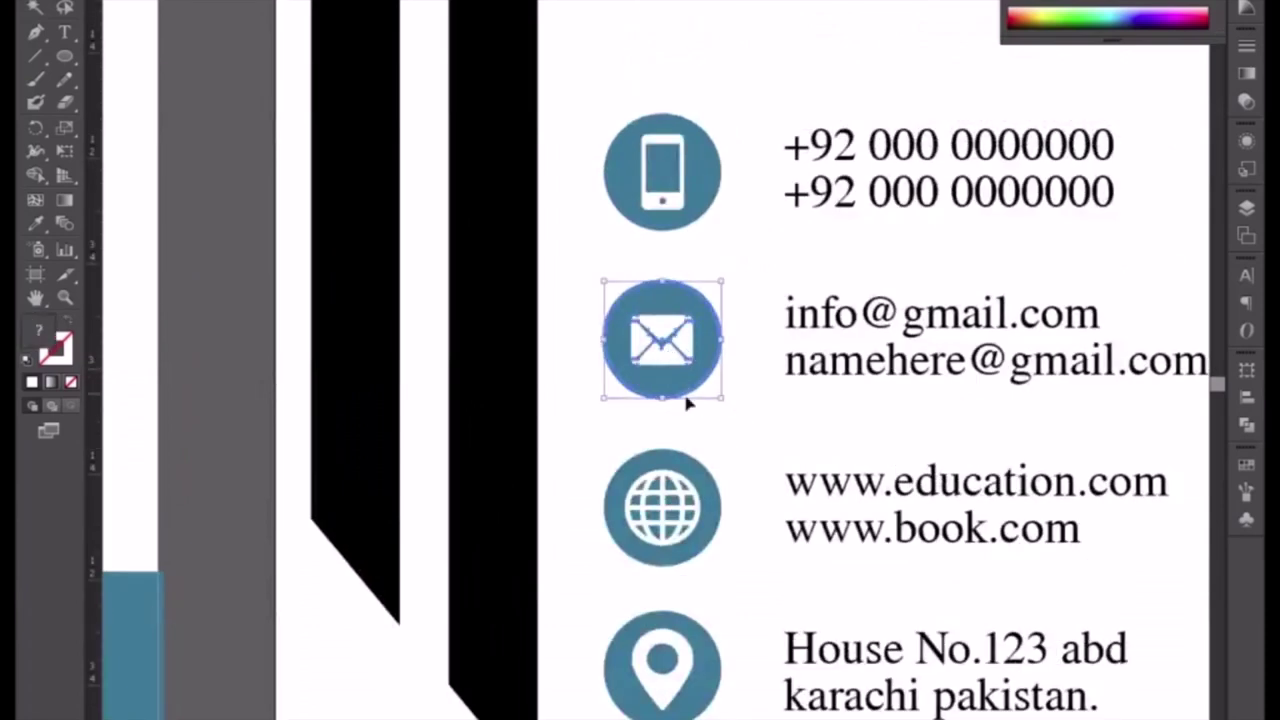
key(shift+F7)
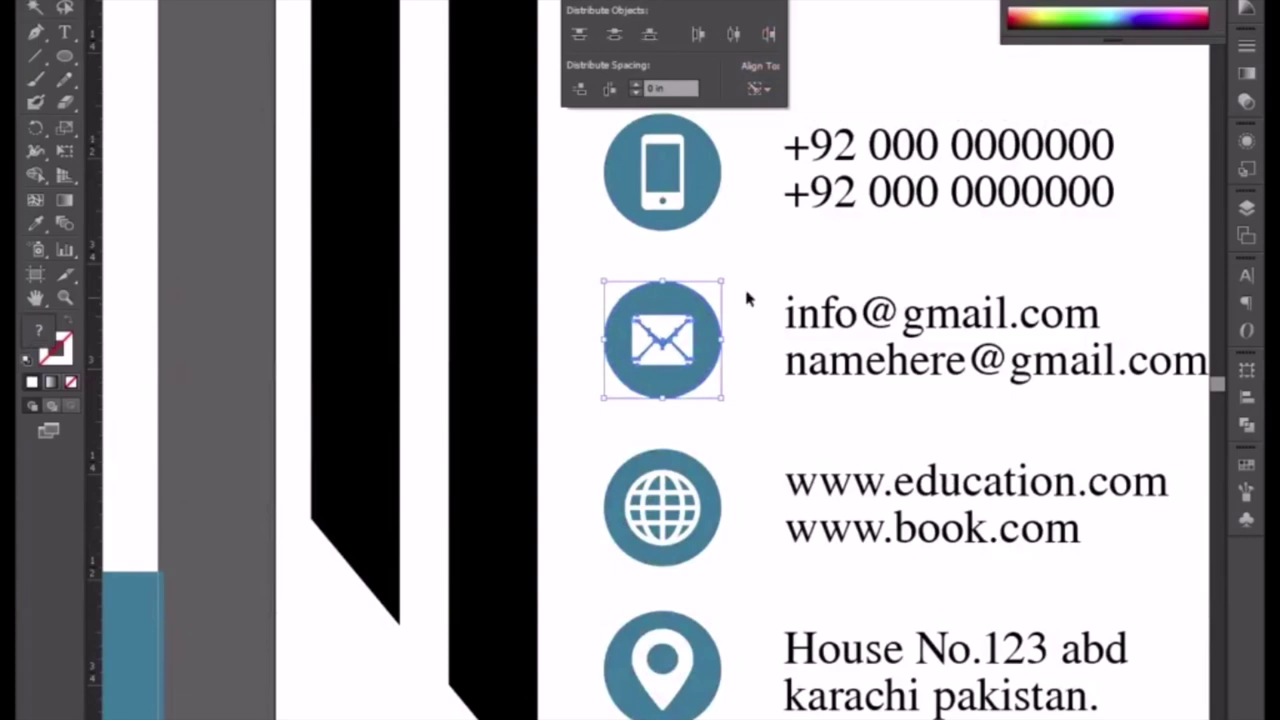
key(shift+F7)
click(652, 174)
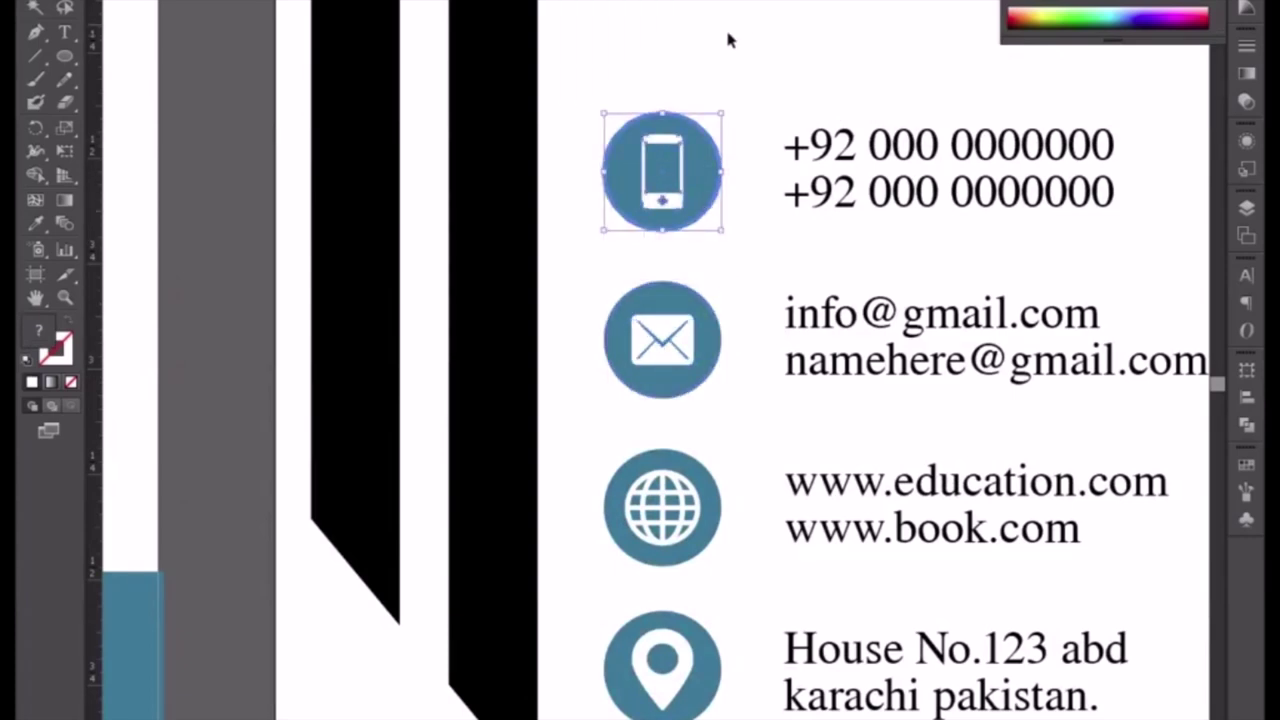
key(shift+F7)
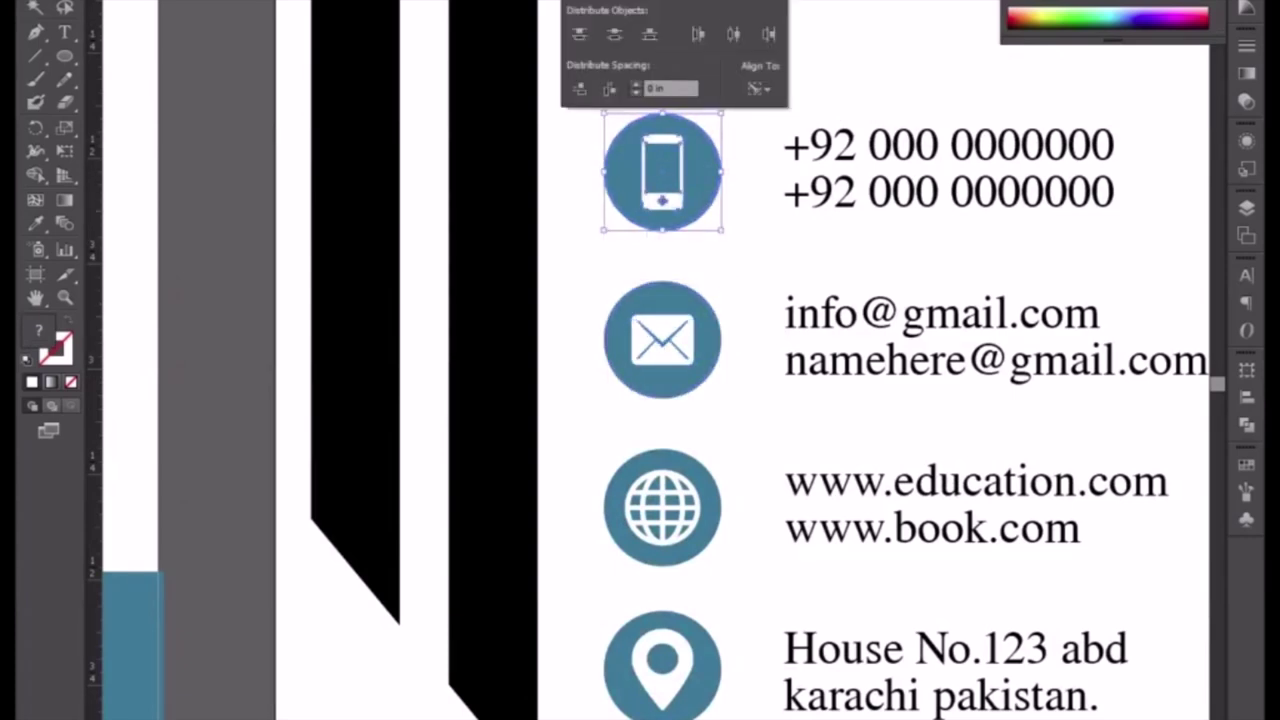
key(shift+F7)
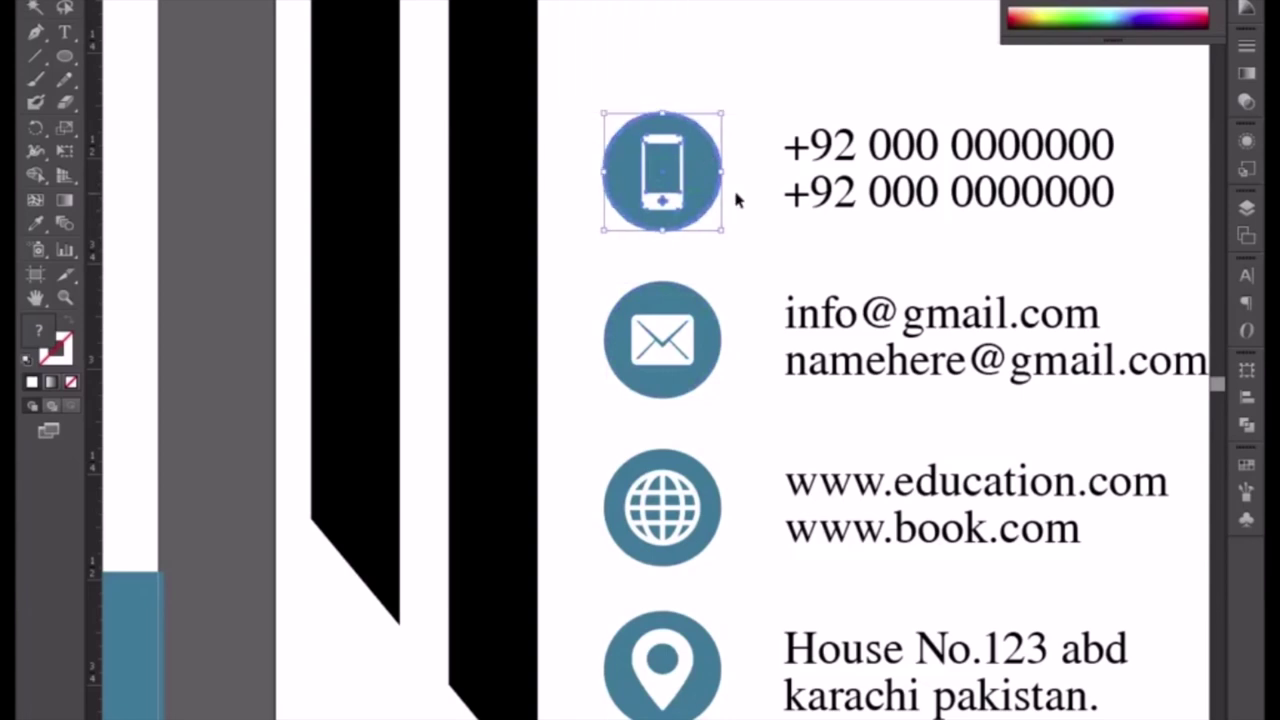
click(760, 200)
key(ctrl+minus)
key(ctrl+minus)
Group the phone, email, web and address icons each with their text lines.
mouse_move(775, 316)
mouse_down()
mouse_move(660, 192)
mouse_move(650, 202)
mouse_up()
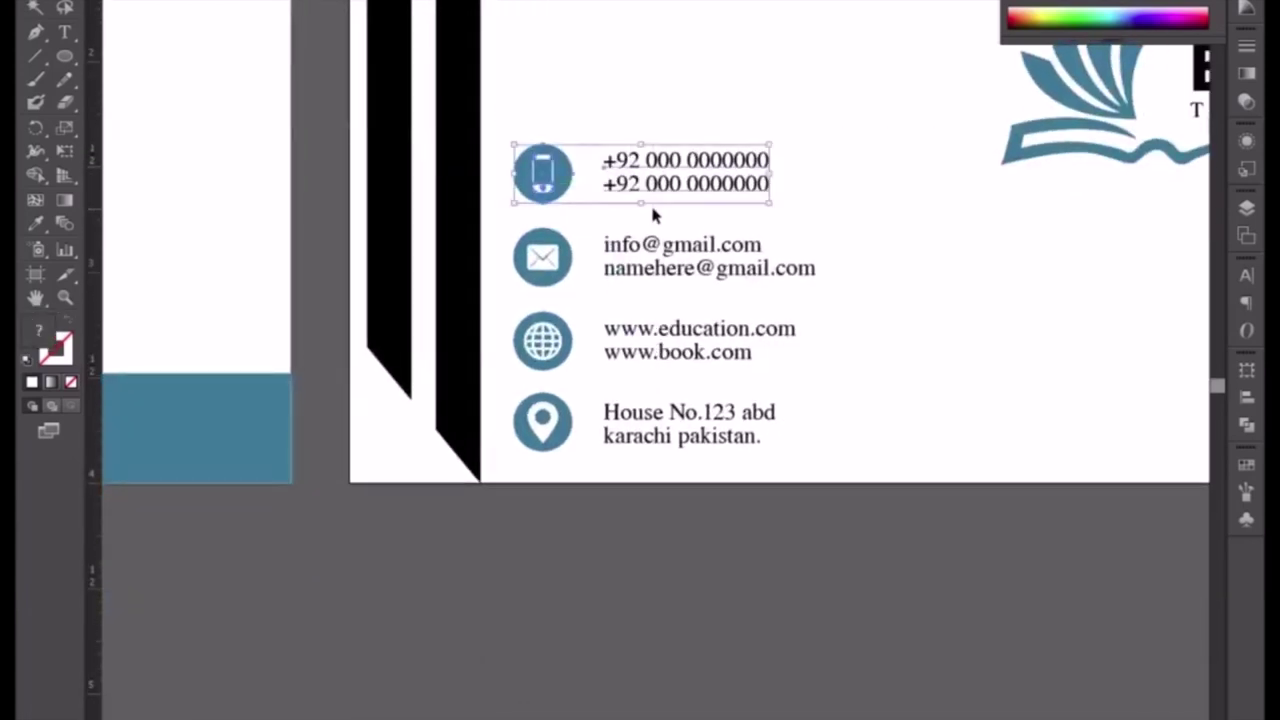
key(a)
key(v)
drag(590, 281, 630, 291)
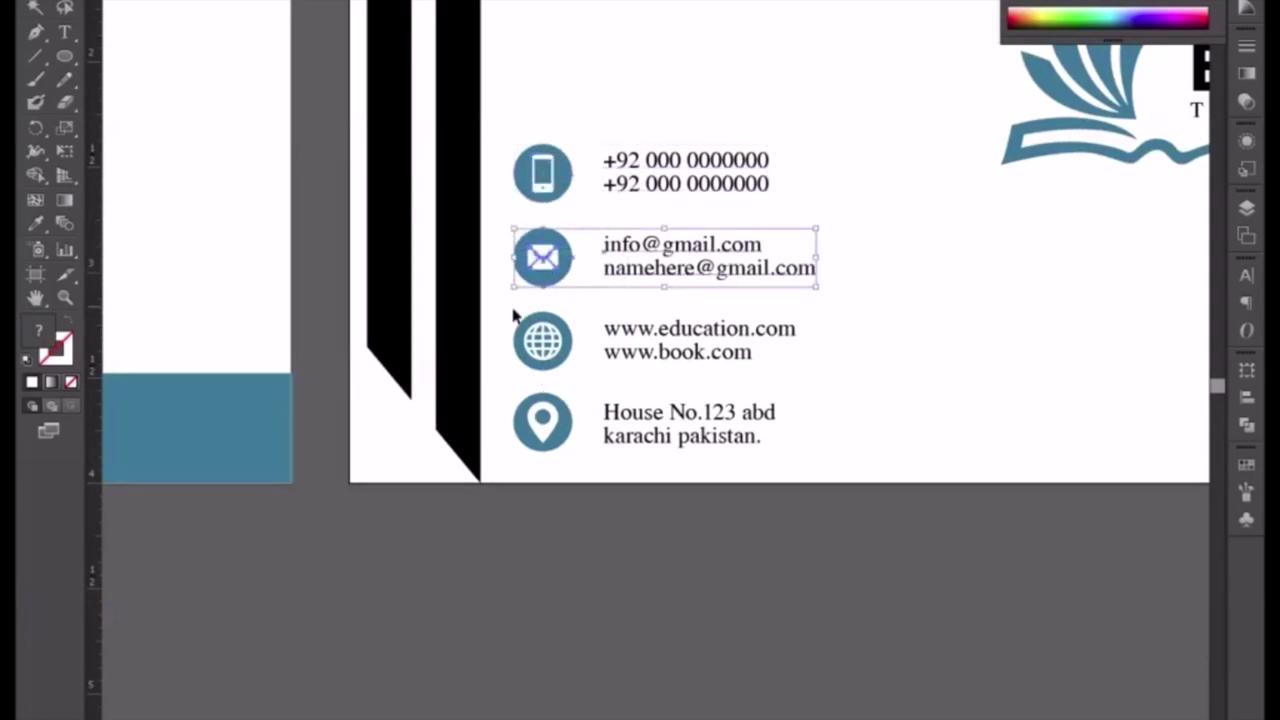
drag(513, 315, 616, 363)
drag(511, 396, 644, 469)
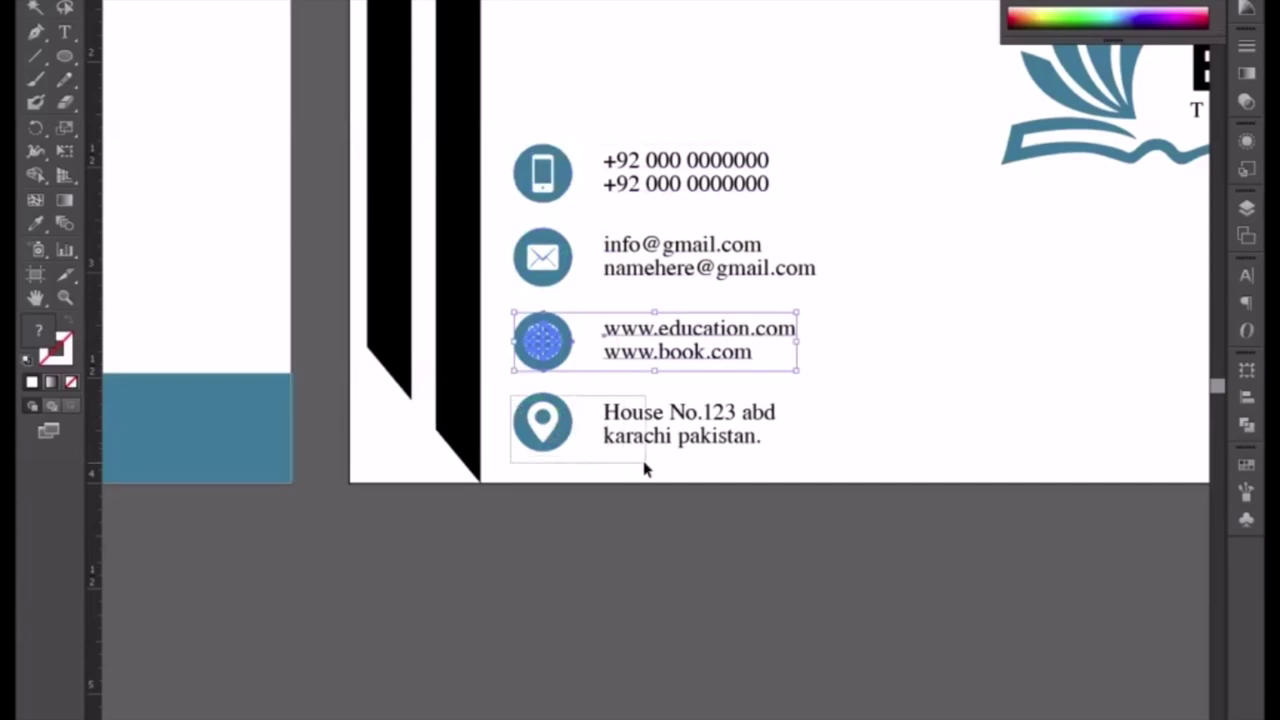
Move the whole four-item contact list lower on the envelope.
scroll(646, 463, down, 2)
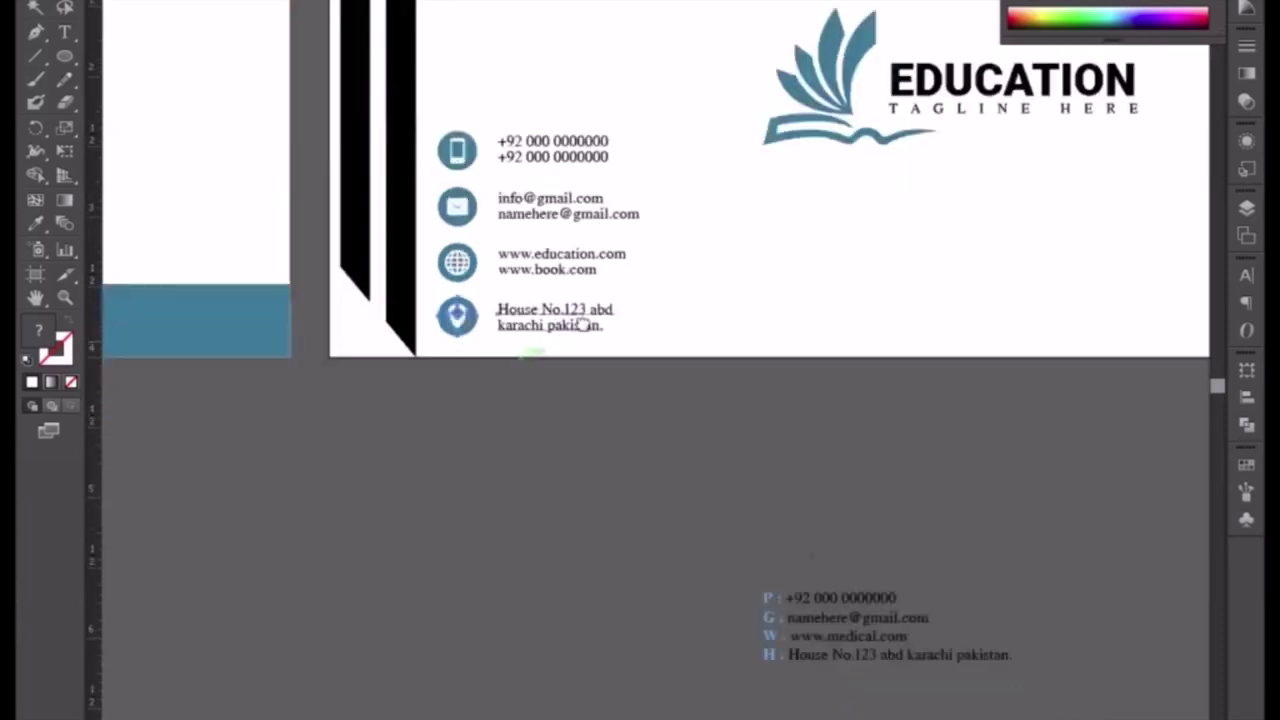
scroll(571, 277, up, 3)
click(306, 155)
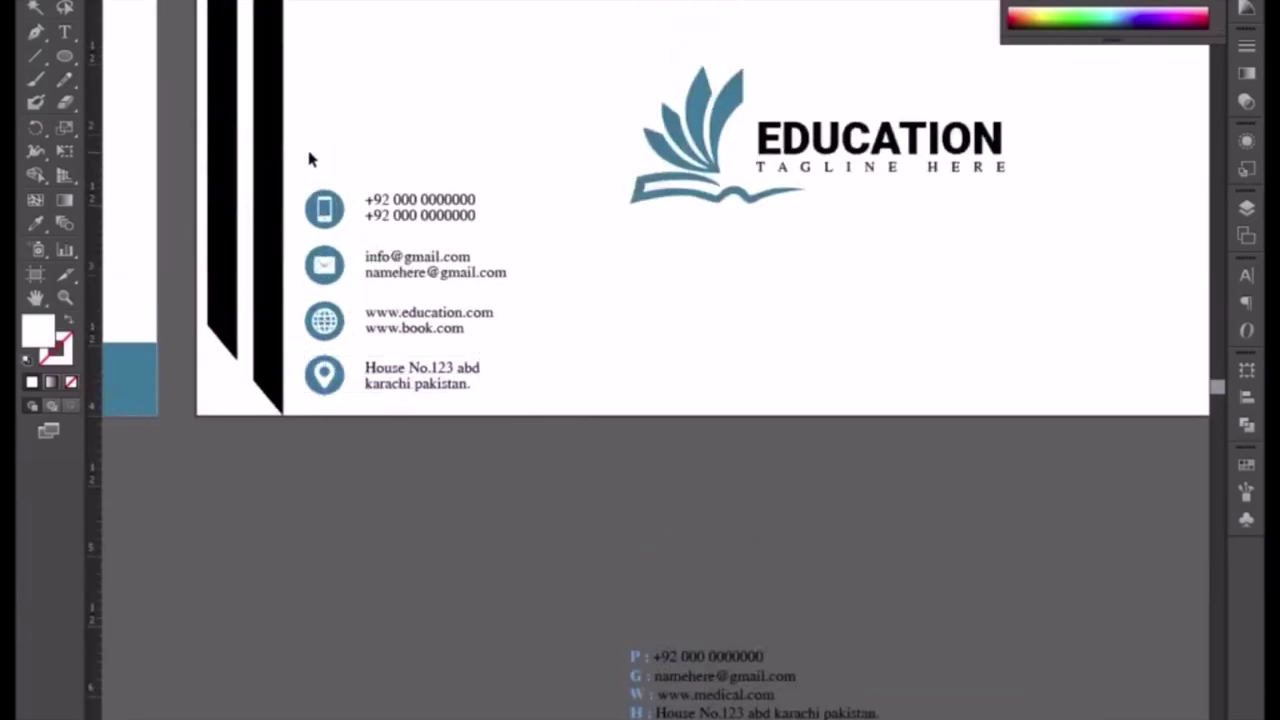
drag(309, 158, 513, 492)
drag(437, 214, 438, 353)
Bring the email, web and address items up level with the phone number.
click(497, 529)
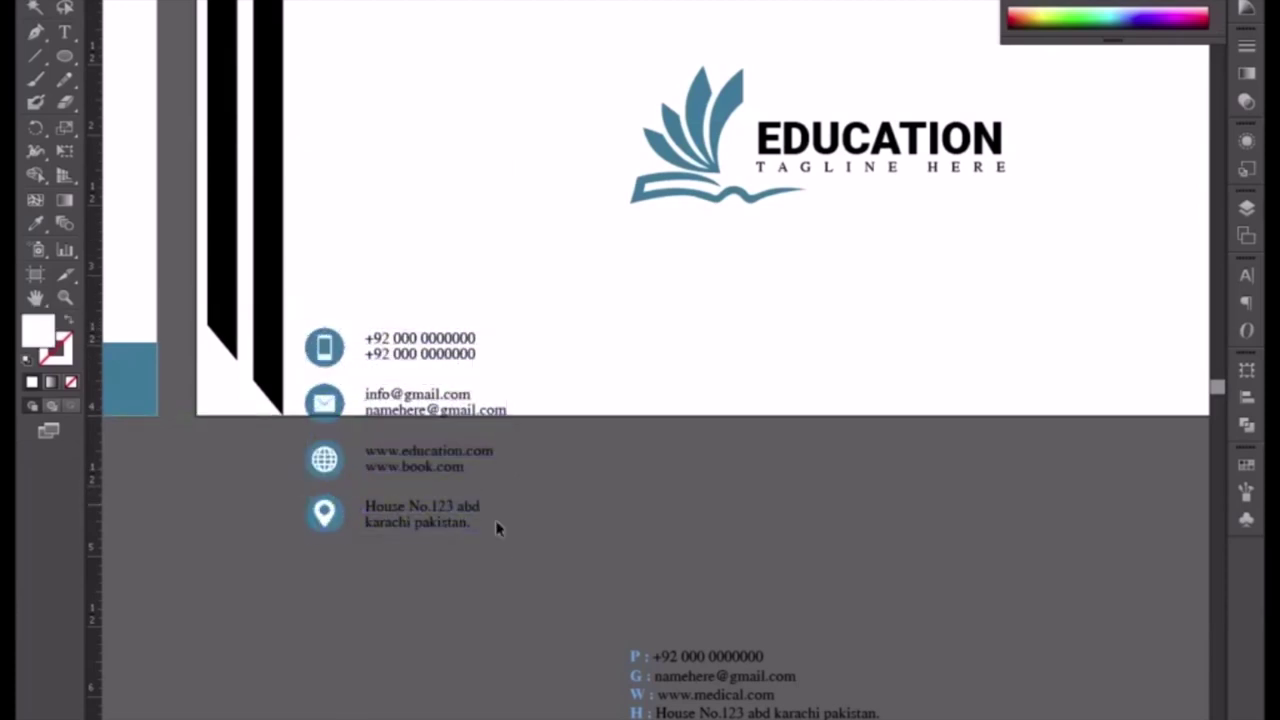
mouse_move(372, 461)
mouse_down()
mouse_move(372, 405)
mouse_move(522, 402)
mouse_up()
drag(606, 417, 612, 368)
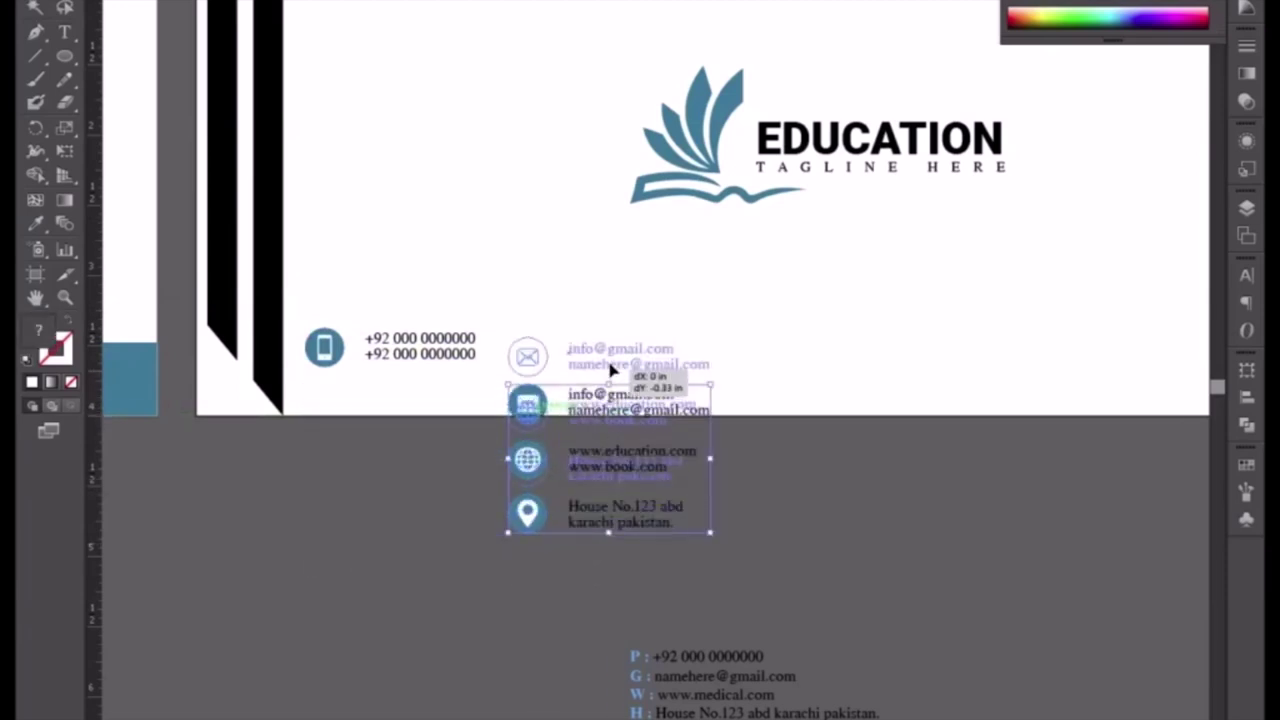
shift+click(614, 364)
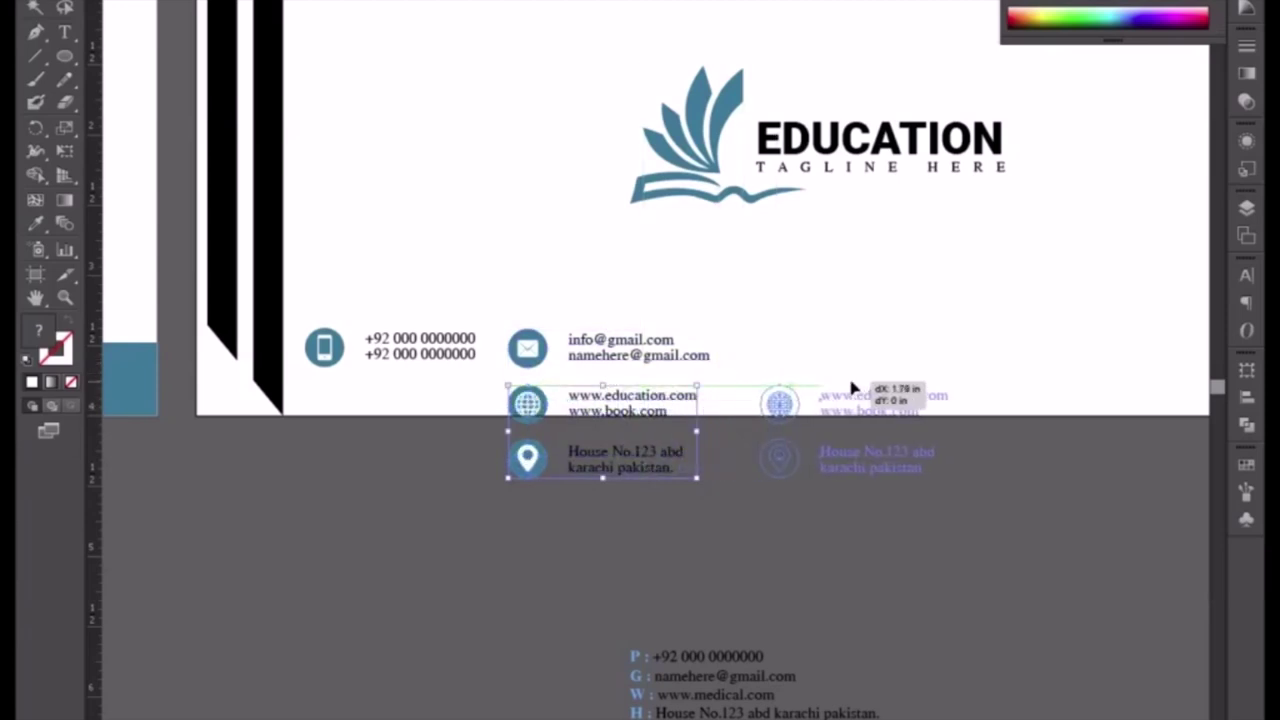
Spread the web and address items further right to complete the bottom contact row.
mouse_move(624, 402)
mouse_down()
mouse_move(856, 407)
mouse_move(859, 346)
mouse_up()
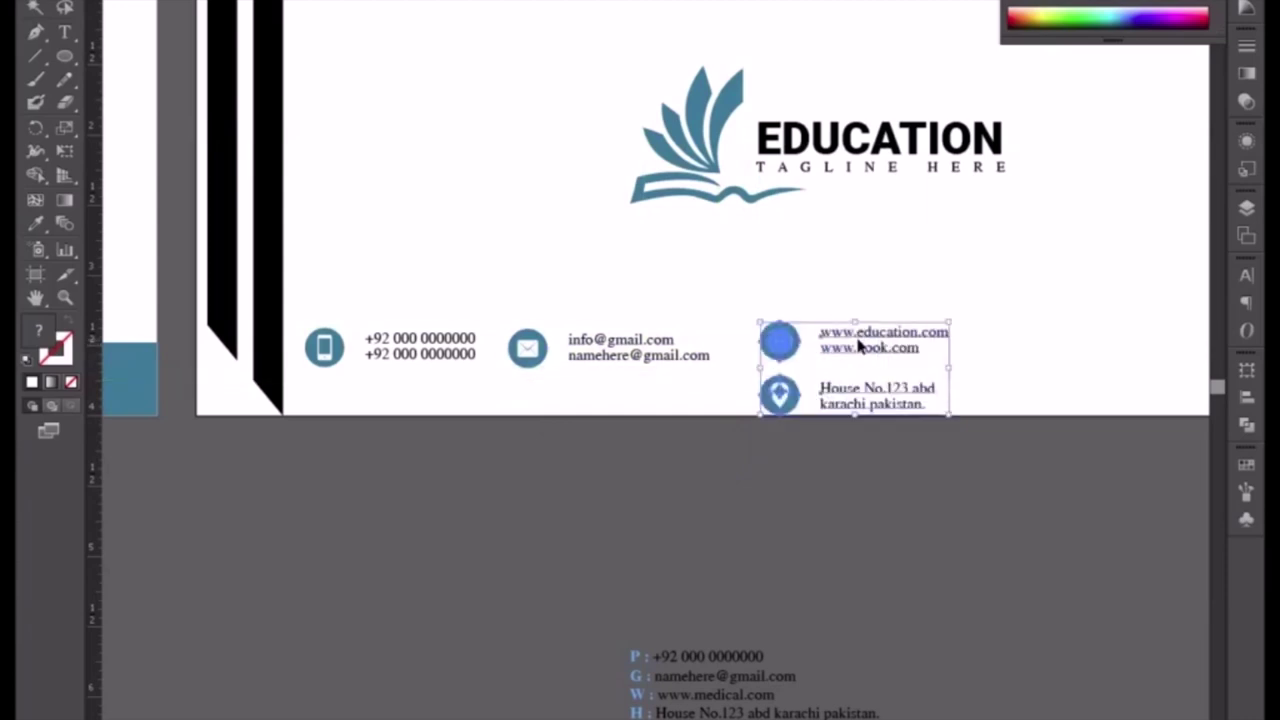
key(Down)
click(851, 476)
drag(909, 494, 437, 557)
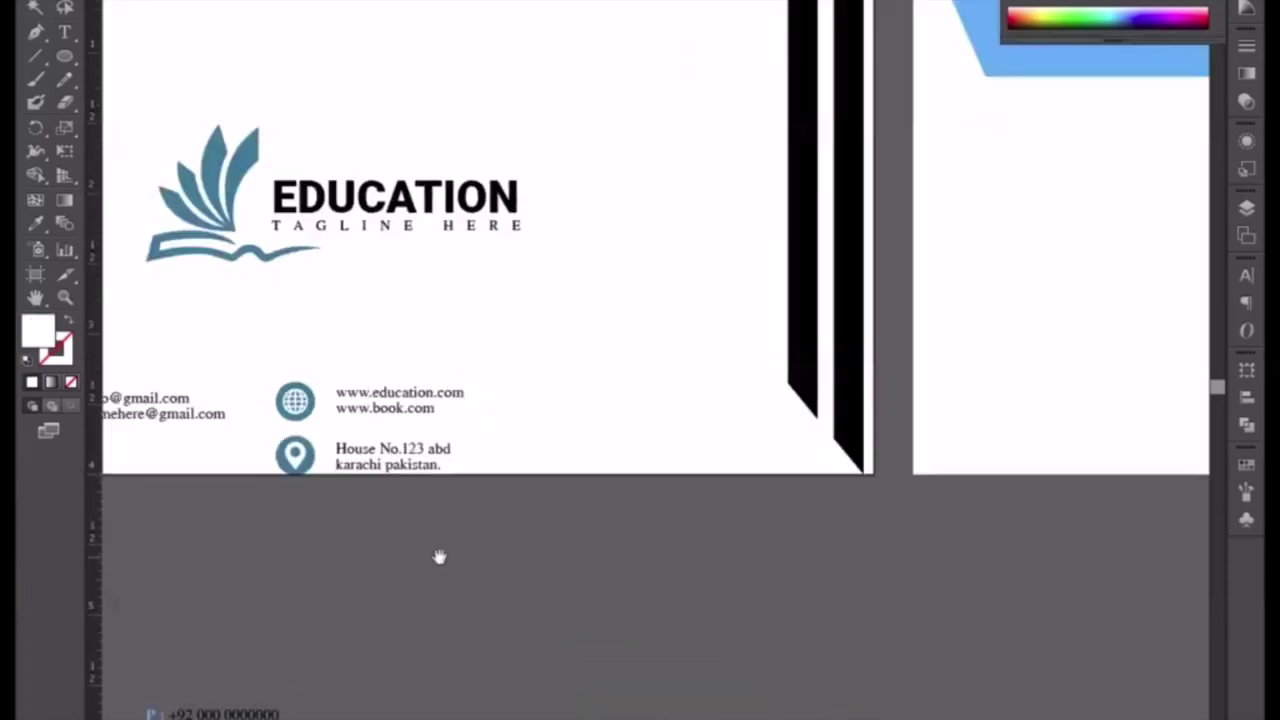
mouse_move(414, 448)
mouse_down()
mouse_move(584, 440)
mouse_move(590, 398)
mouse_up()
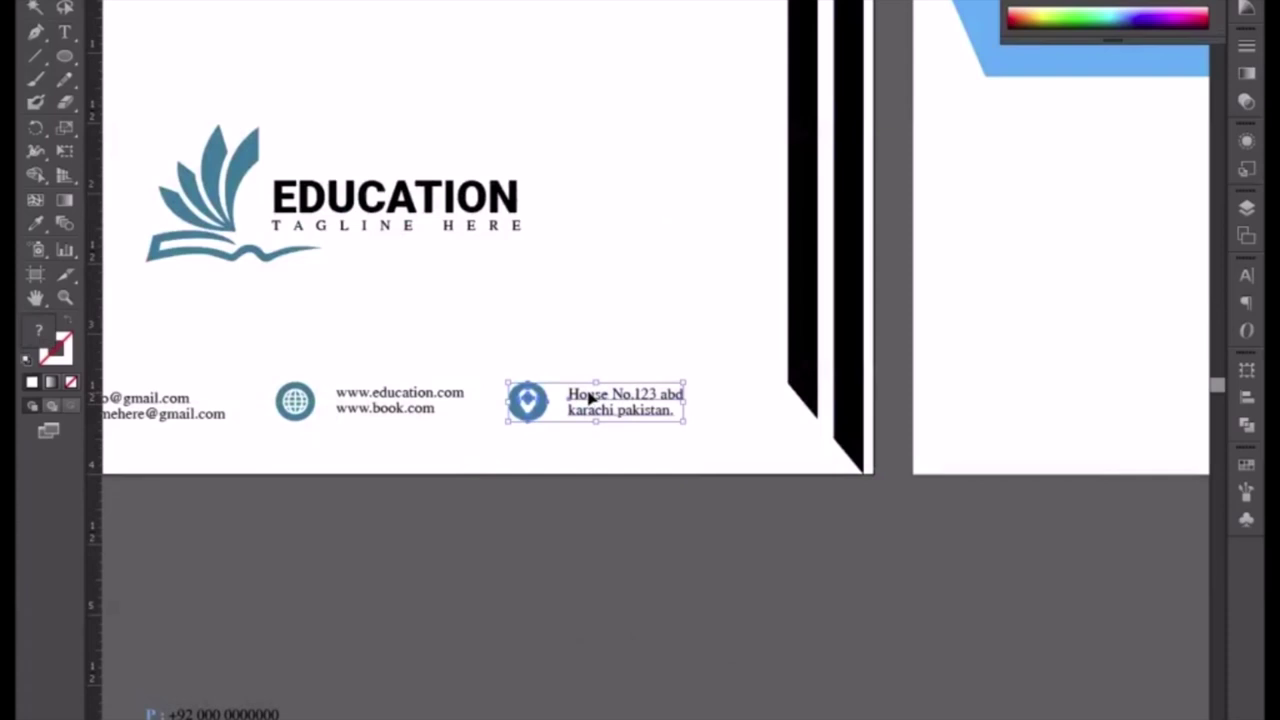
Fit the envelope in view and select the whole four-item bottom contact row.
key(ctrl+minus)
key(ctrl+0)
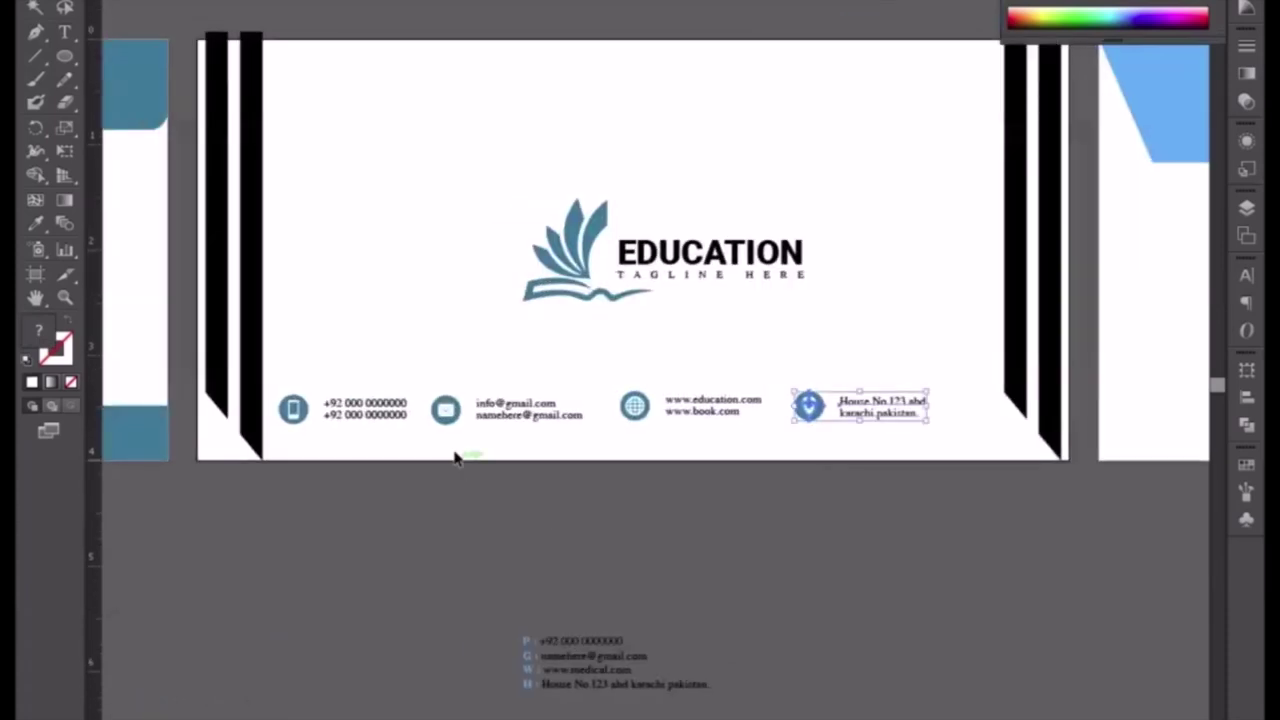
drag(428, 368, 676, 463)
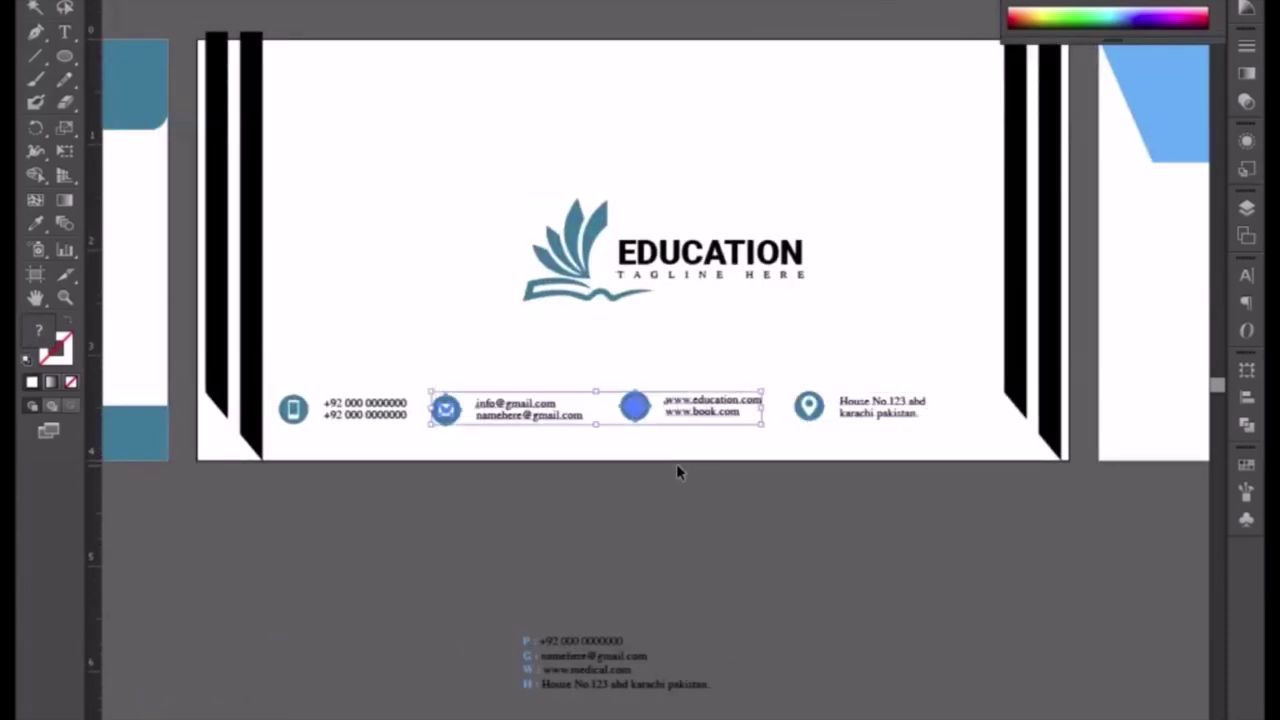
click(548, 314)
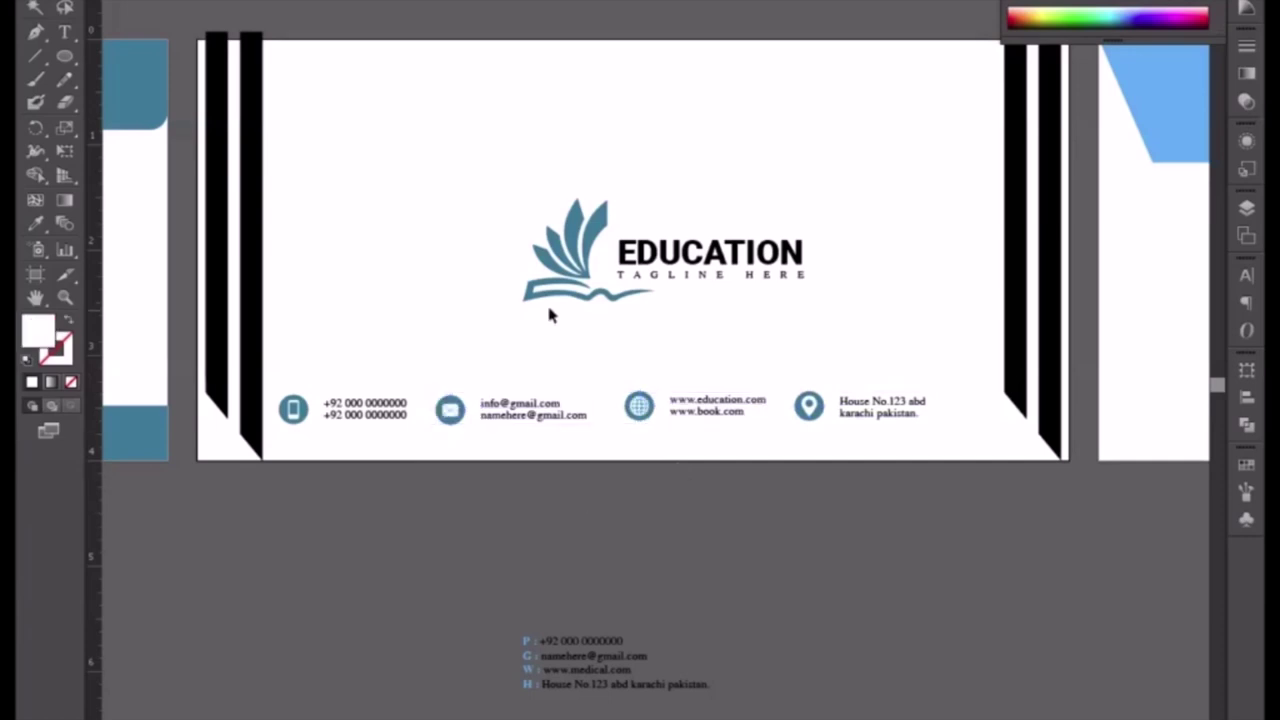
mouse_move(290, 365)
mouse_down()
mouse_move(833, 474)
mouse_move(848, 452)
mouse_up()
Nudge the contact row right to centre it between the black stripes, then shift the EDUCATION logo slightly left.
key(Right)
key(Right)
key(Right)
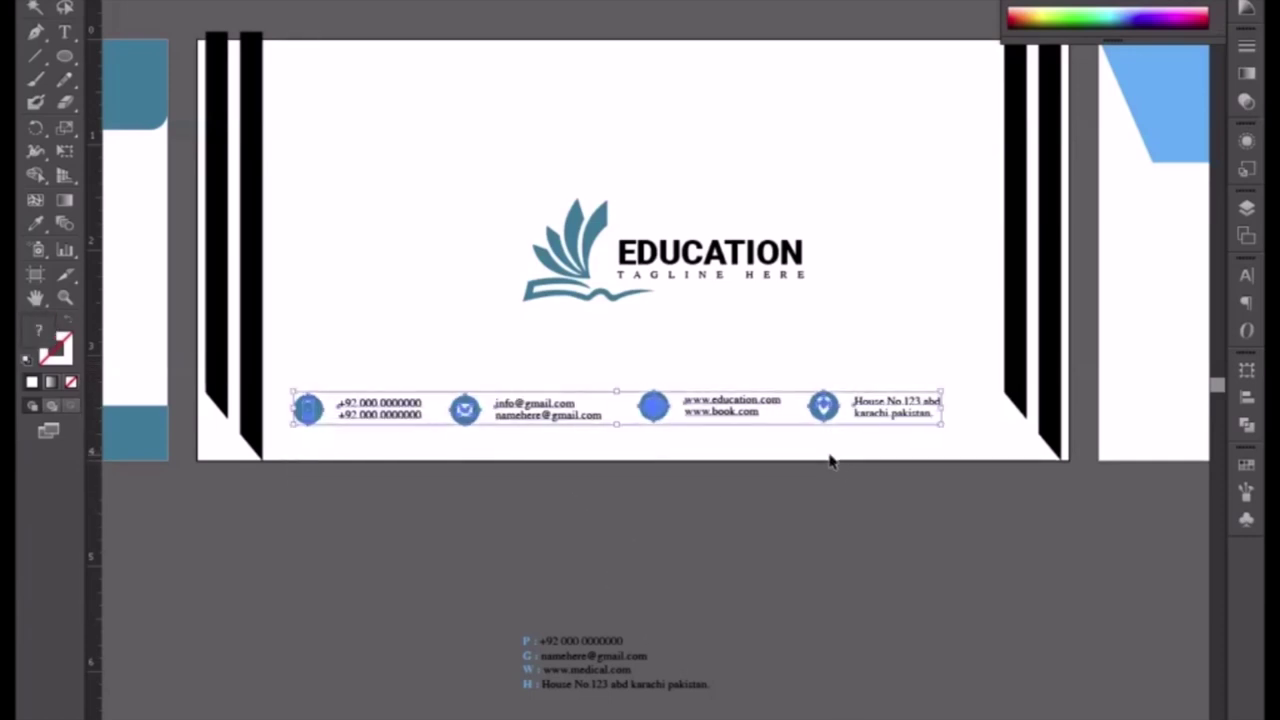
key(Left)
key(Down)
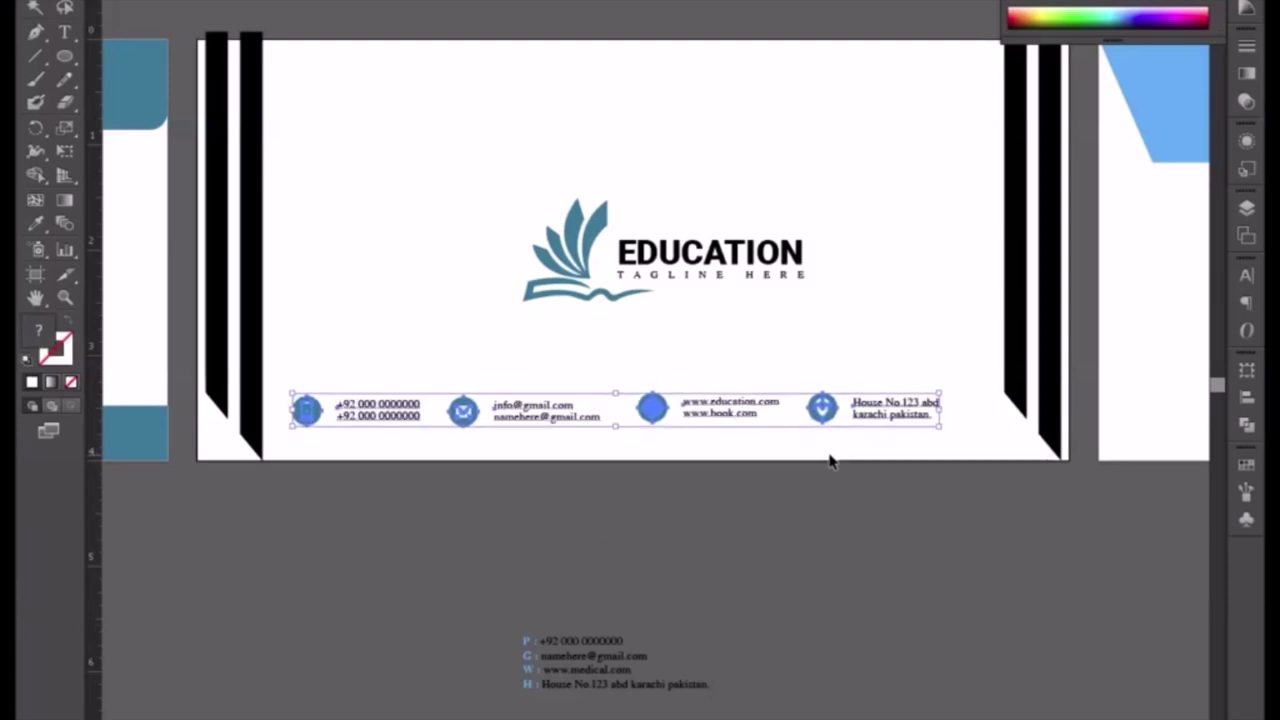
key(Right)
key(Down)
key(Down)
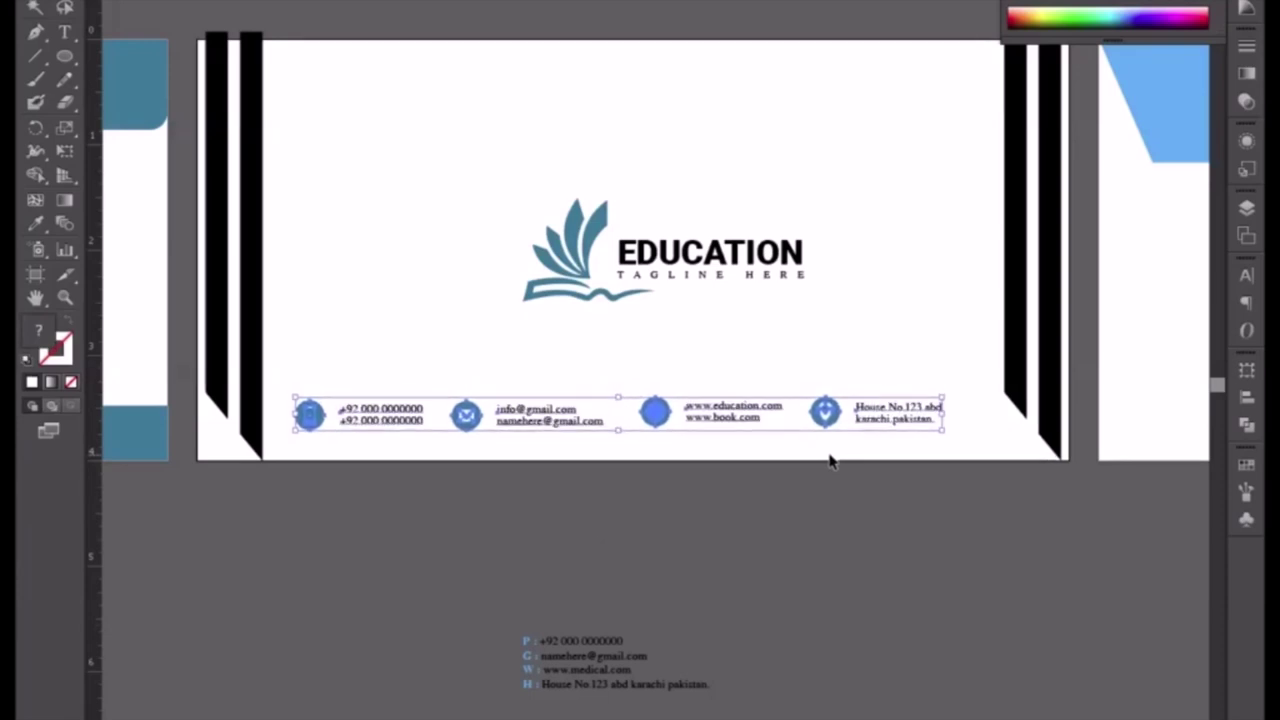
key(Up)
key(Up)
key(Right)
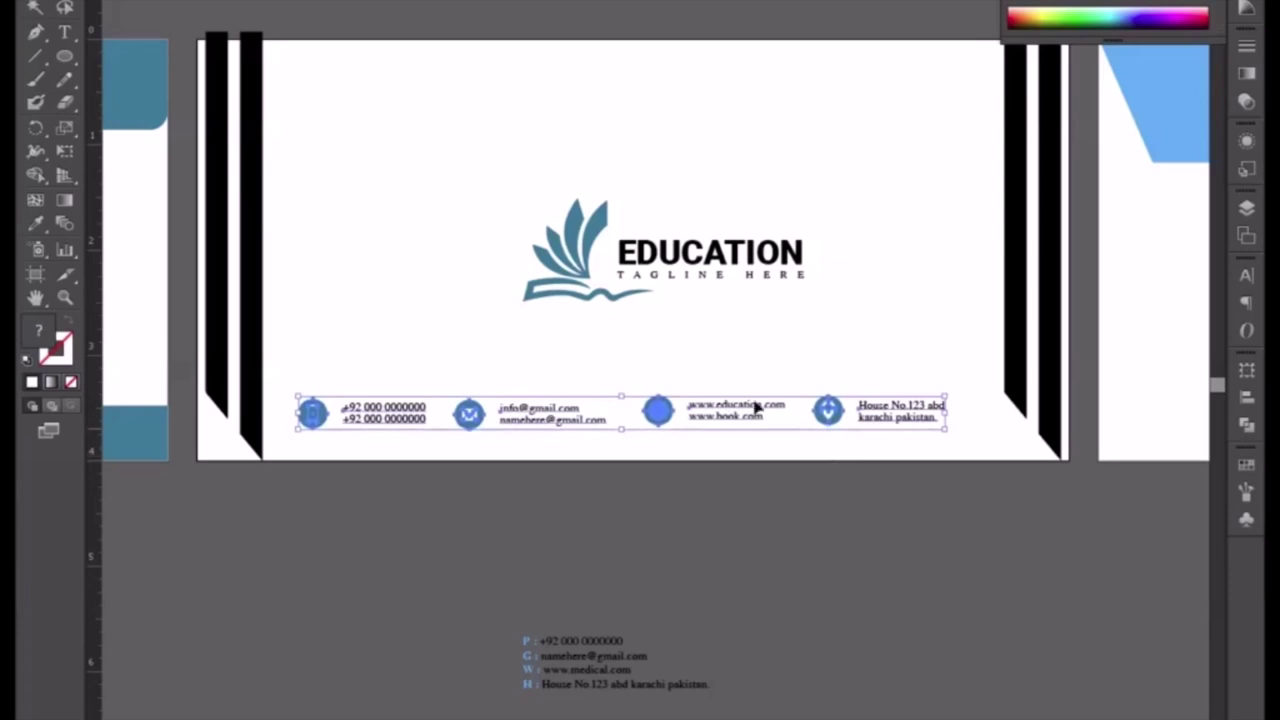
click(688, 260)
key(Left)
key(Left)
key(Left)
Copy the EDUCATION logo onto the next envelope and delete its medical logo.
key(ctrl+minus)
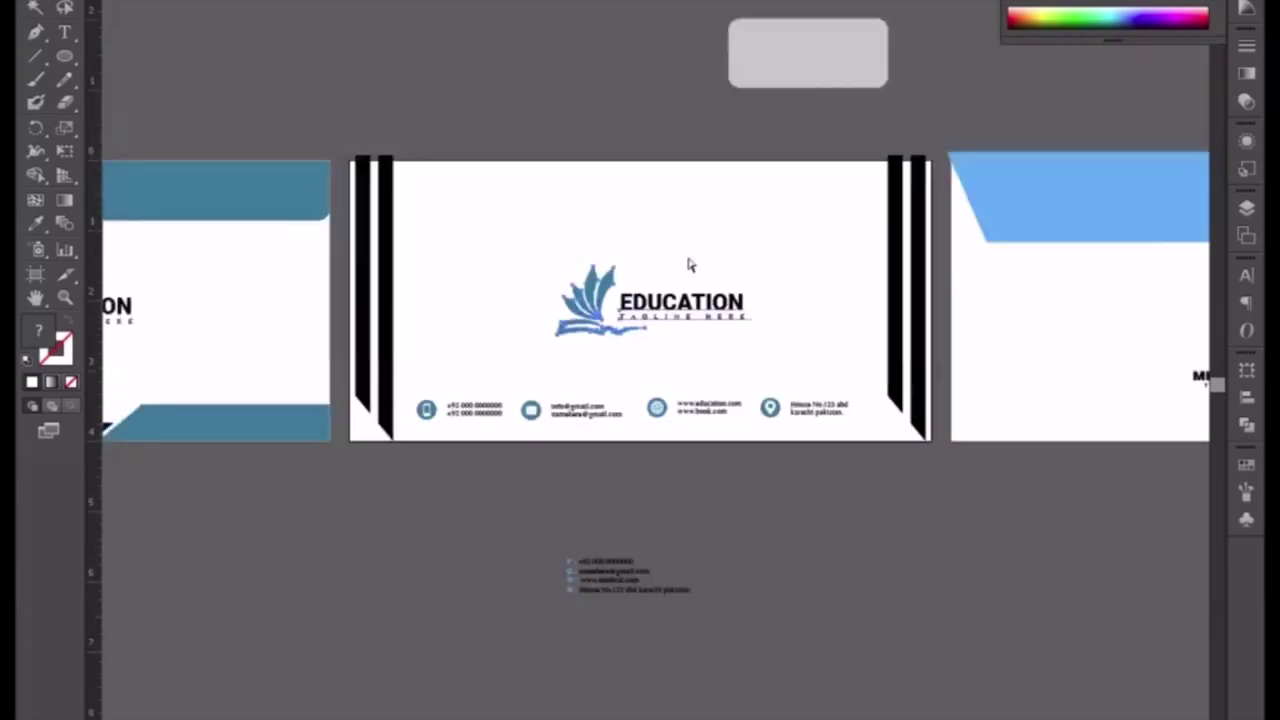
key(ctrl+minus)
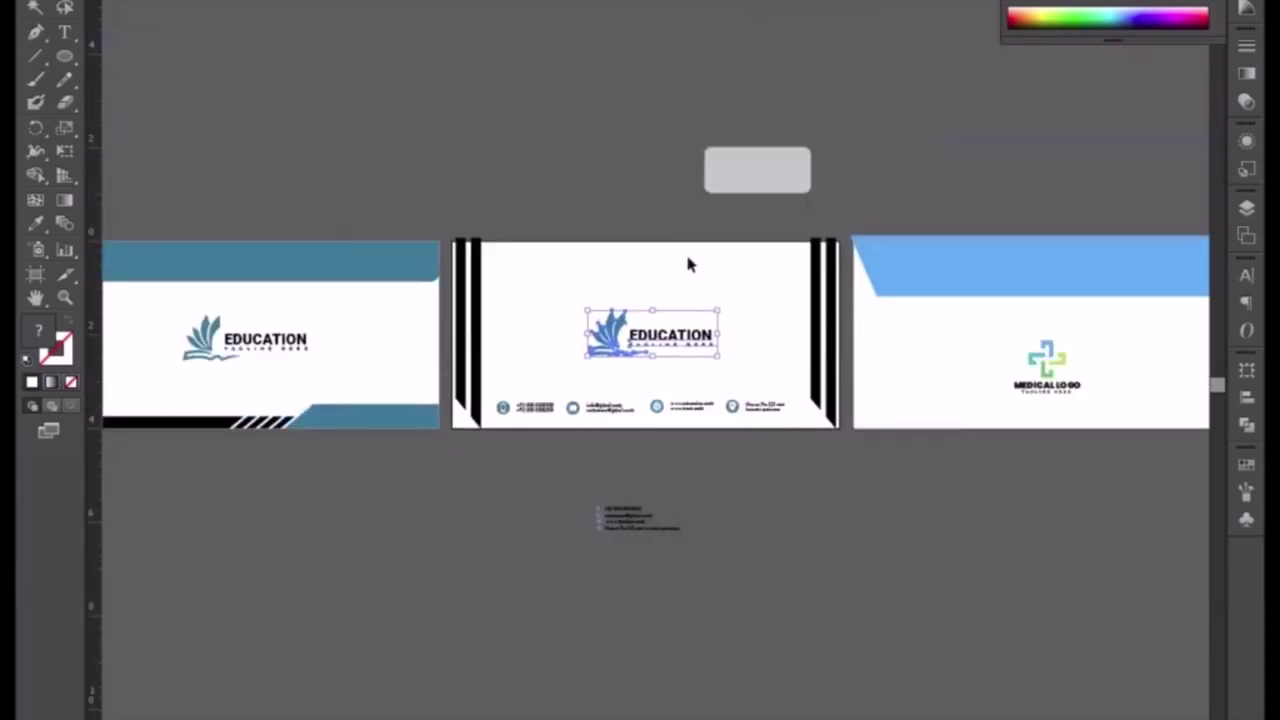
click(767, 603)
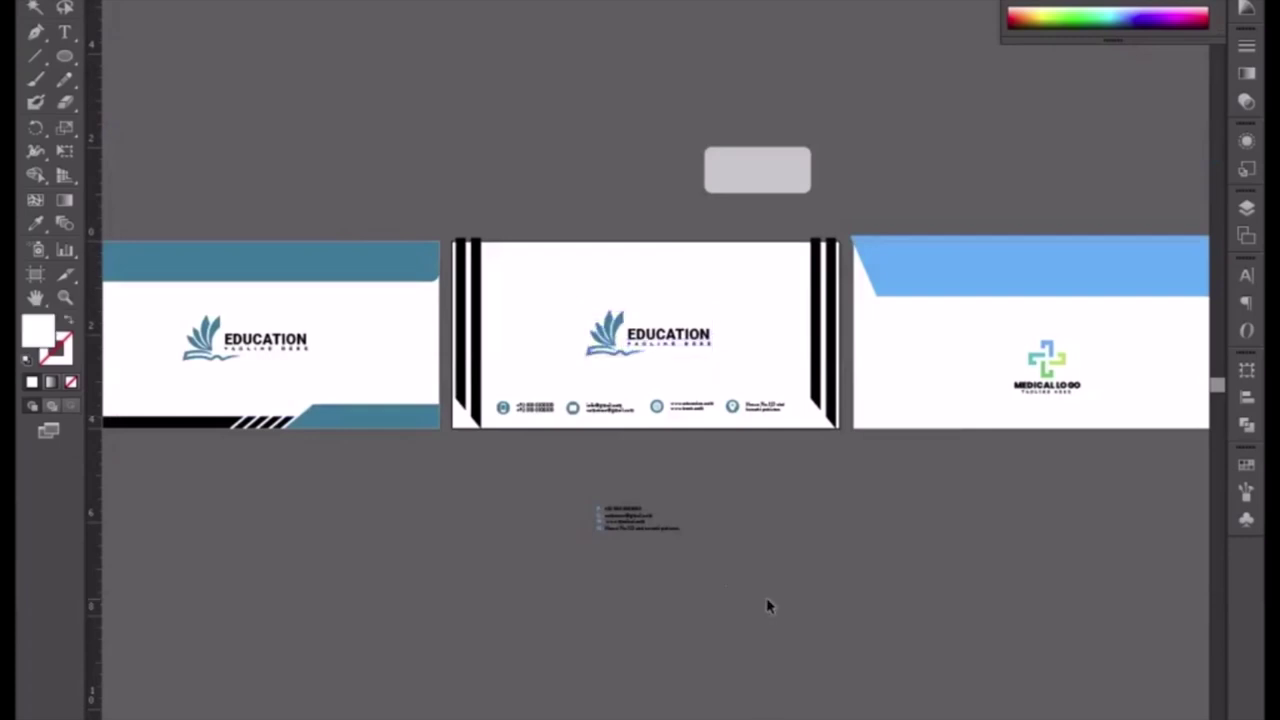
drag(836, 568, 731, 596)
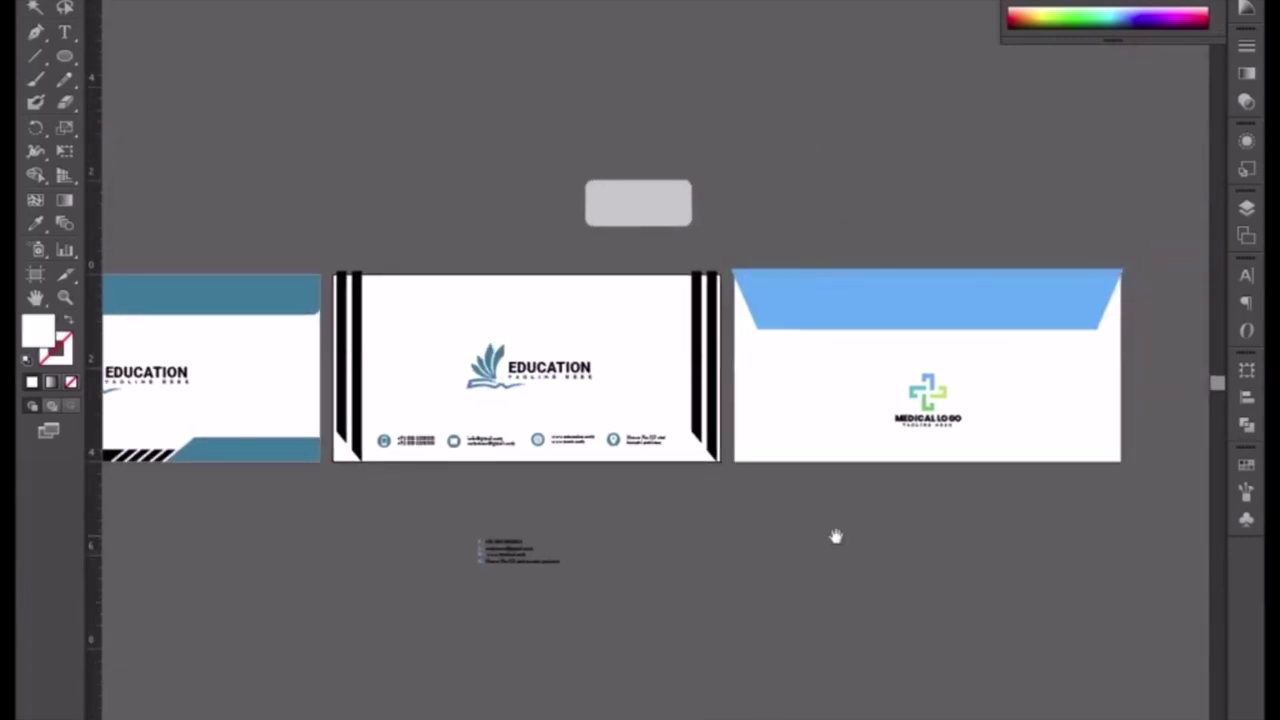
mouse_move(836, 537)
mouse_down()
mouse_move(751, 557)
mouse_move(760, 571)
mouse_up()
key(ctrl+plus)
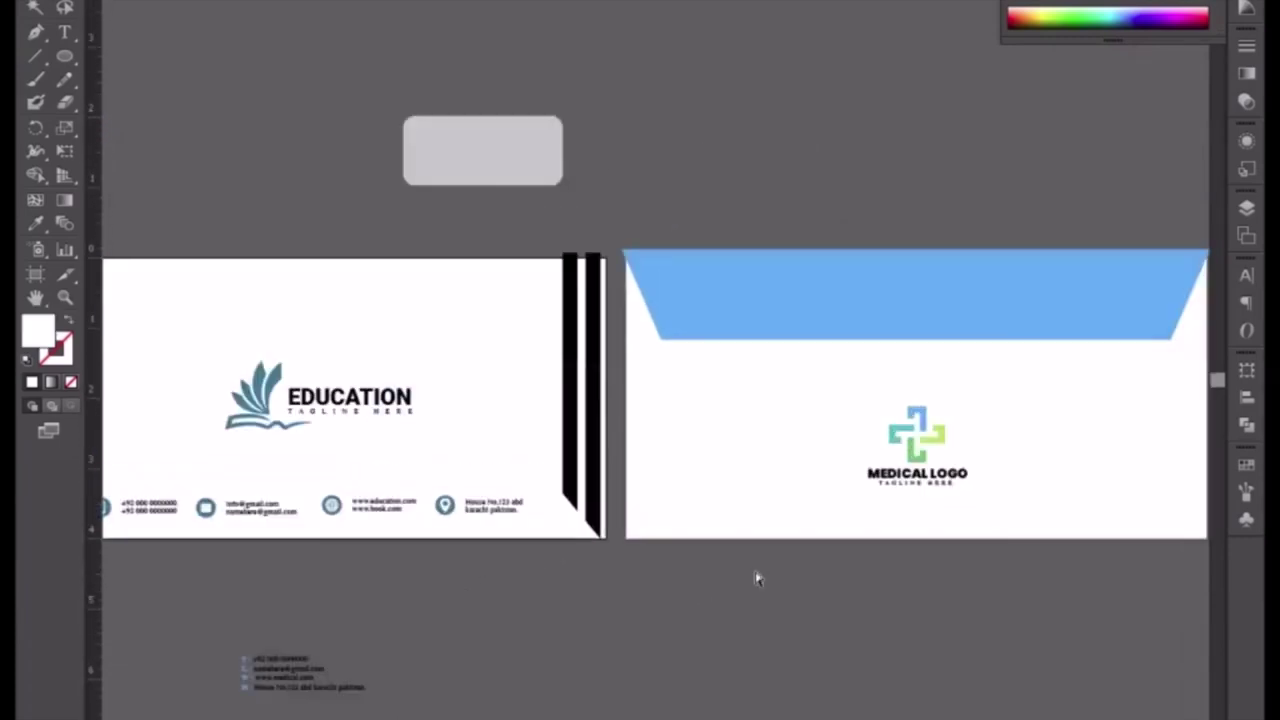
click(350, 415)
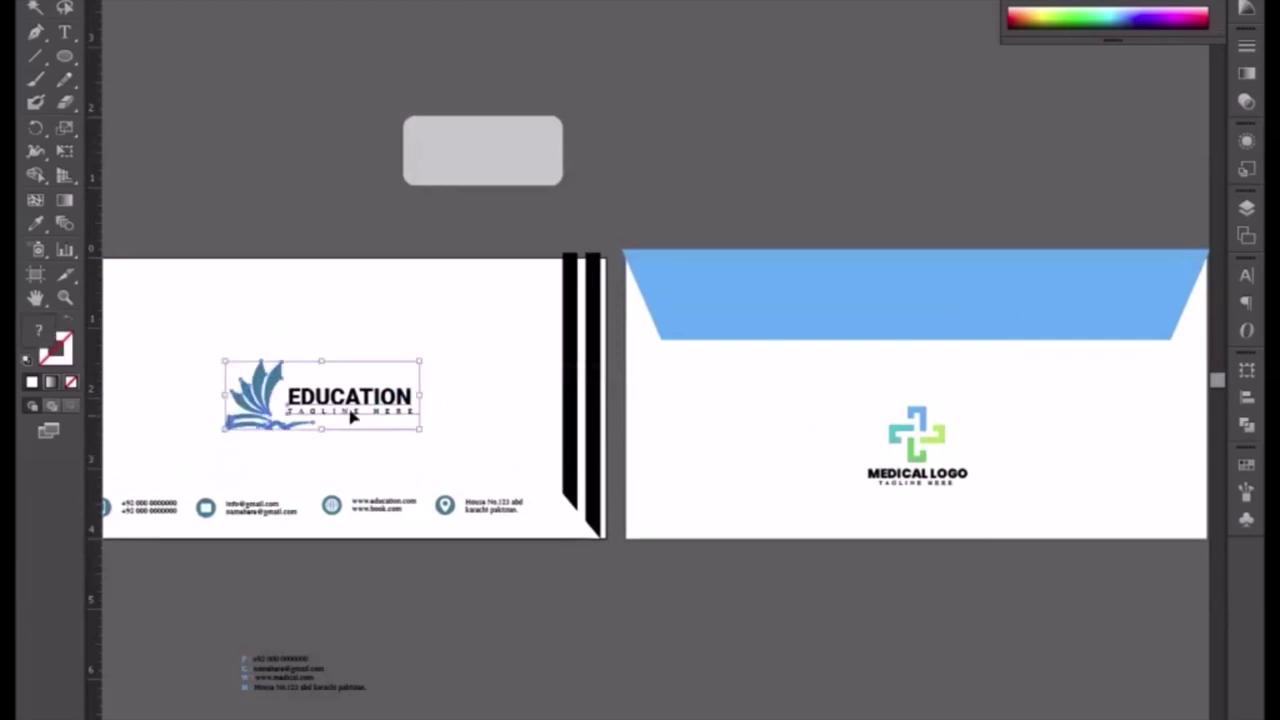
mouse_move(351, 417)
mouse_down()
mouse_move(975, 457)
mouse_move(920, 420)
mouse_up()
click(920, 420)
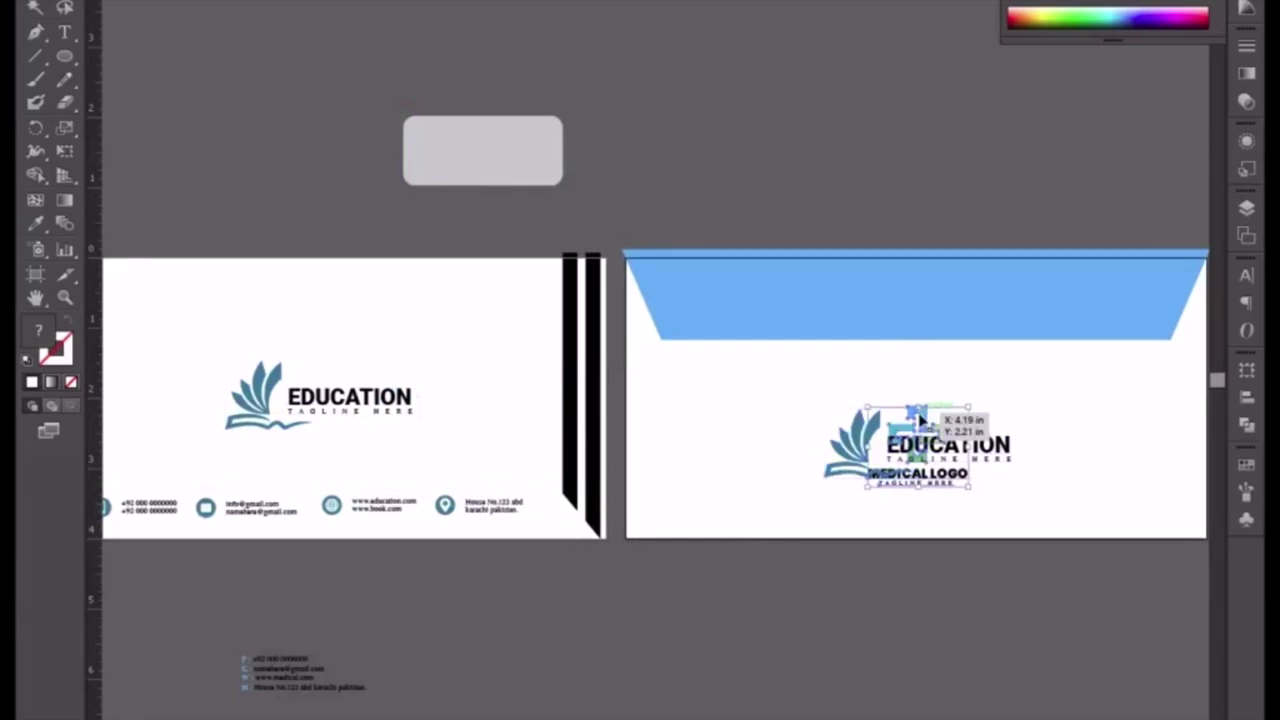
key(Delete)
Recolour the envelope's light-blue flap to the logo's dark teal.
click(925, 457)
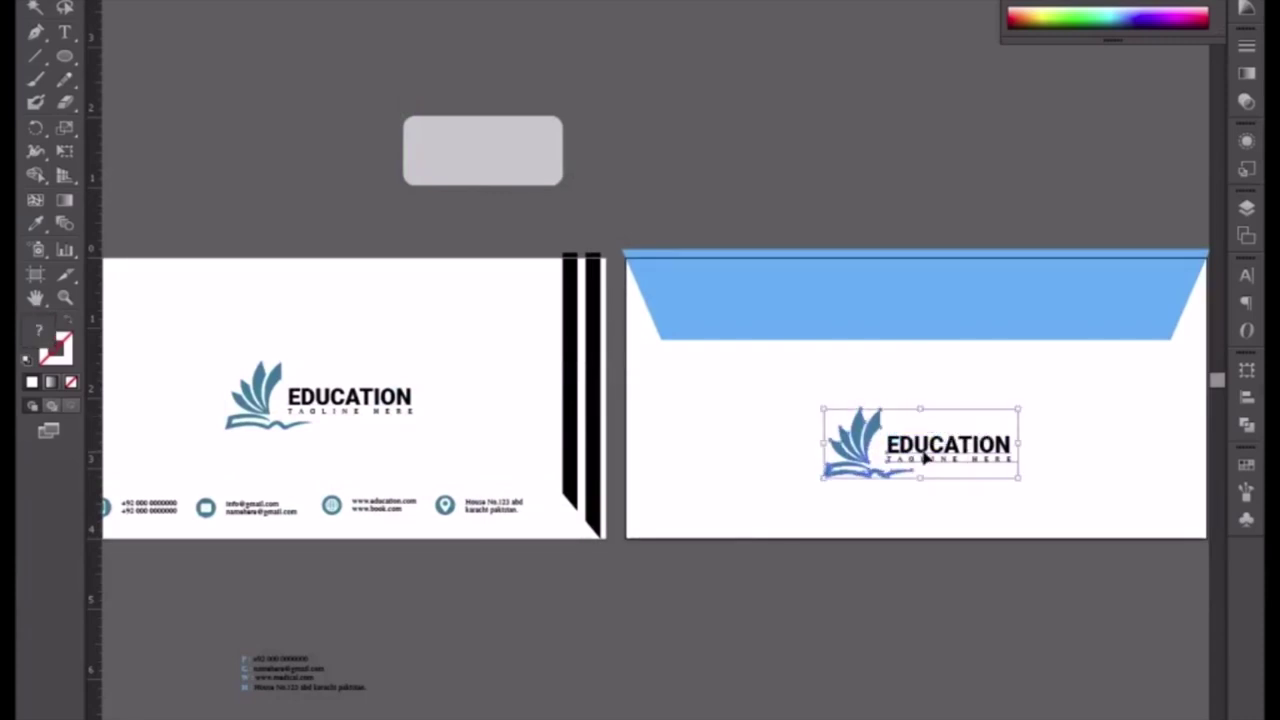
click(851, 377)
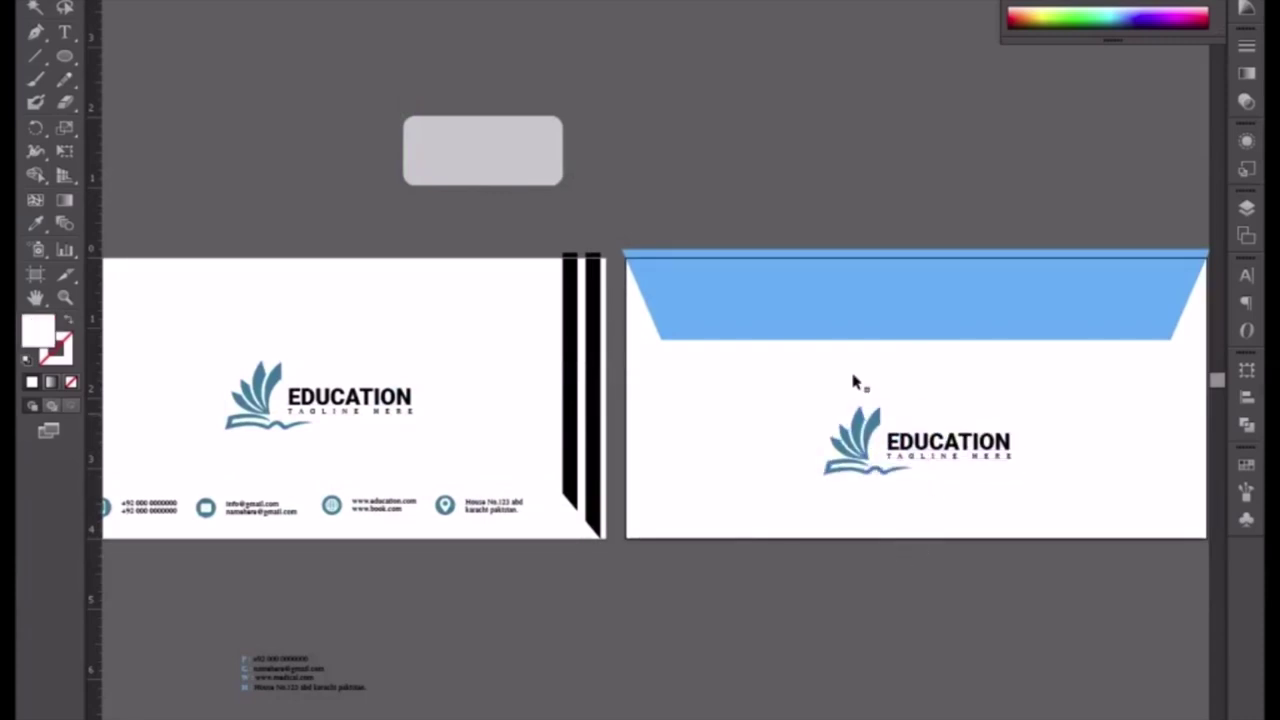
click(815, 330)
click(38, 224)
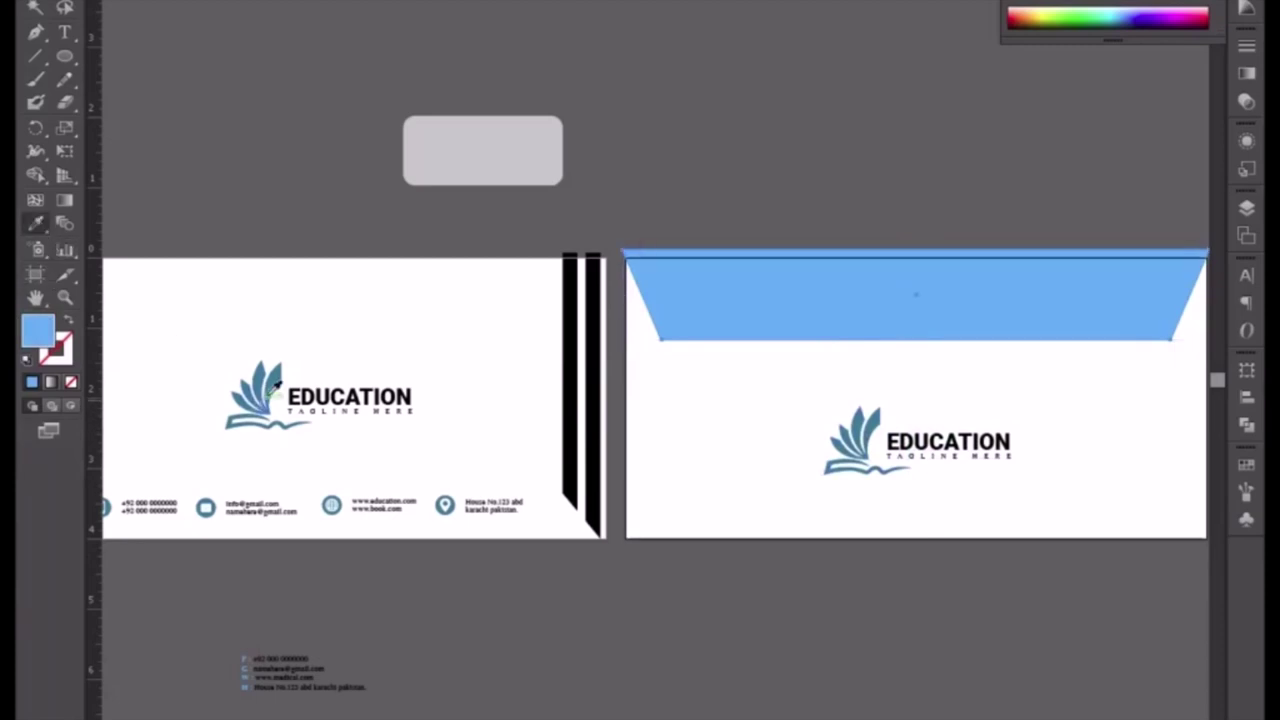
click(266, 388)
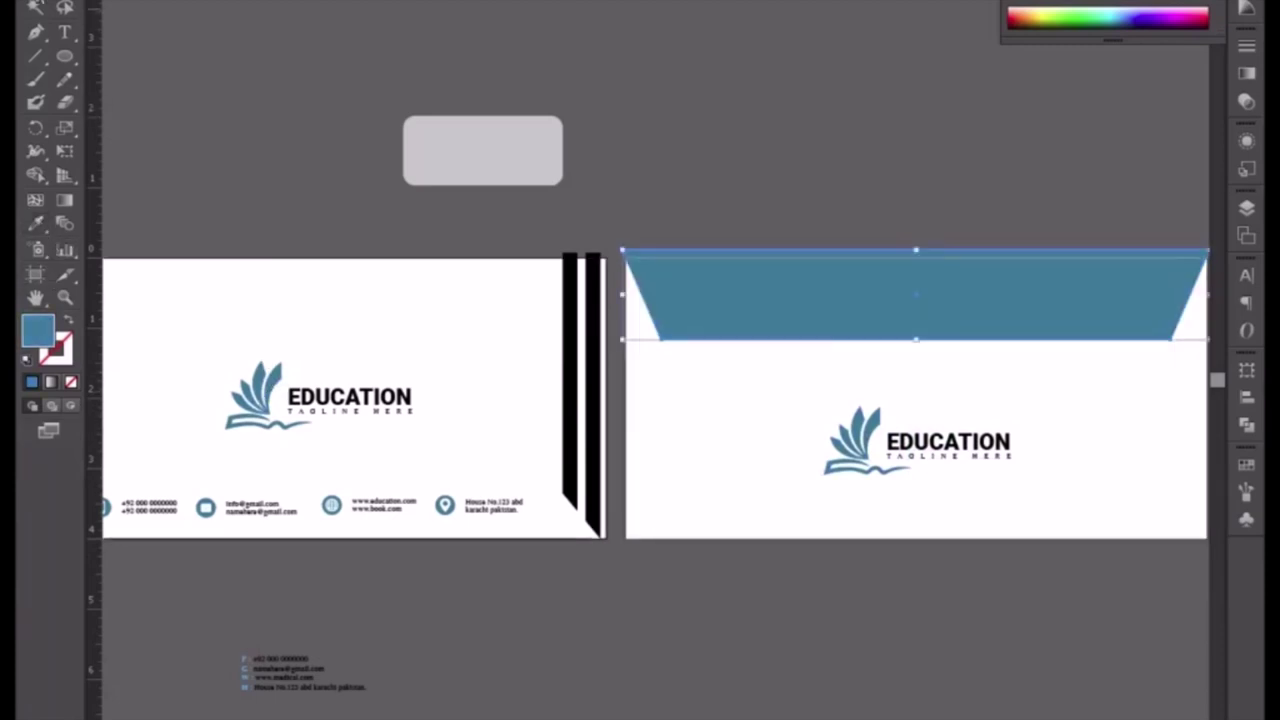
click(220, 148)
key(ctrl+minus)
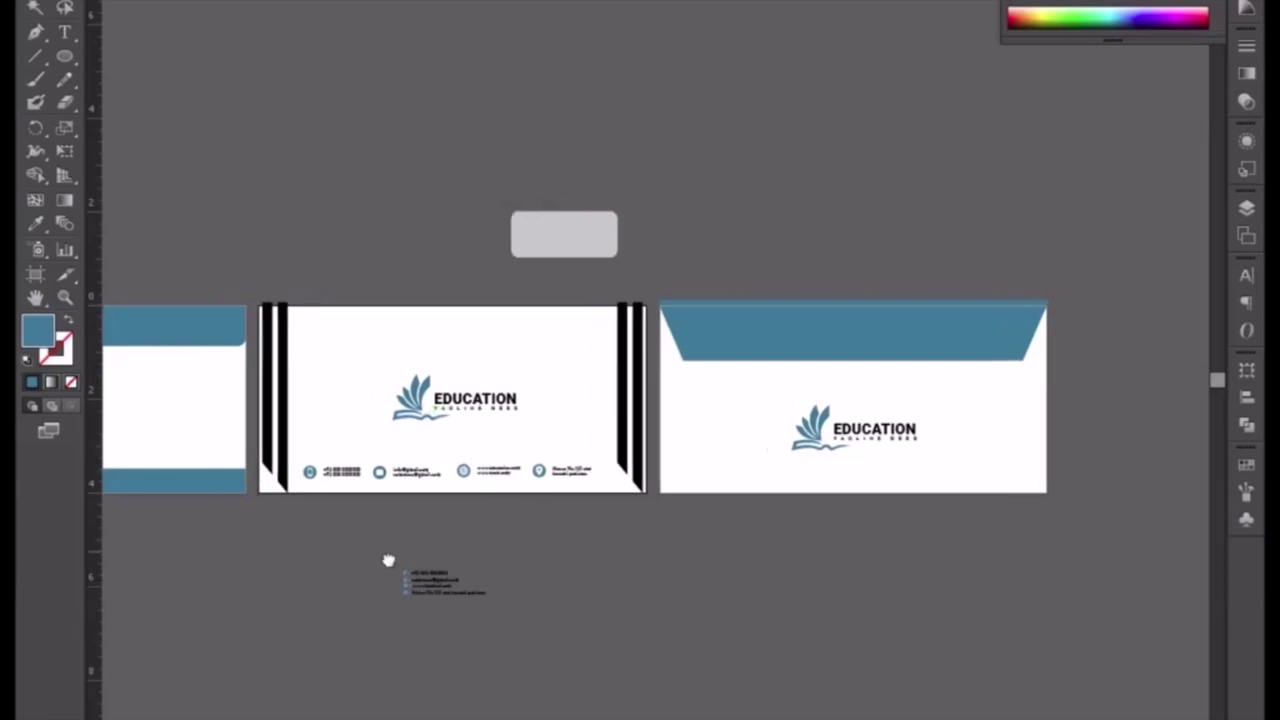
drag(389, 560, 698, 575)
drag(306, 591, 544, 615)
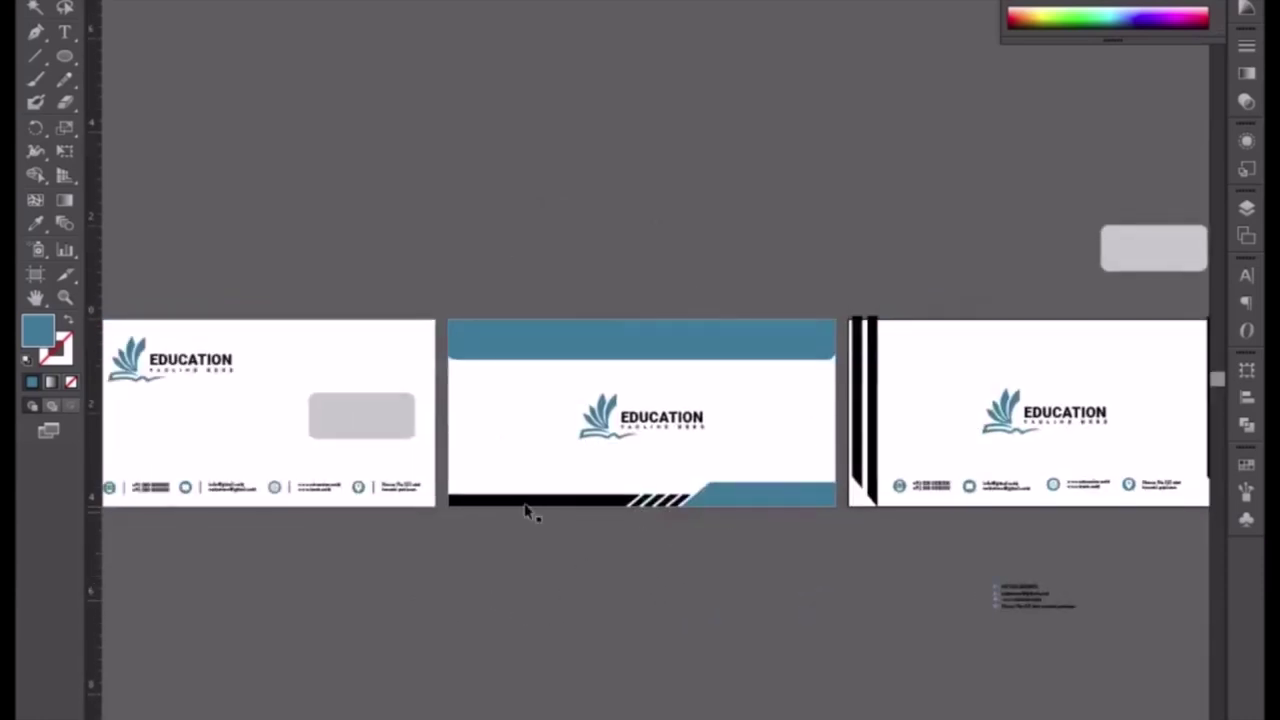
drag(866, 571, 686, 537)
drag(1223, 603, 762, 588)
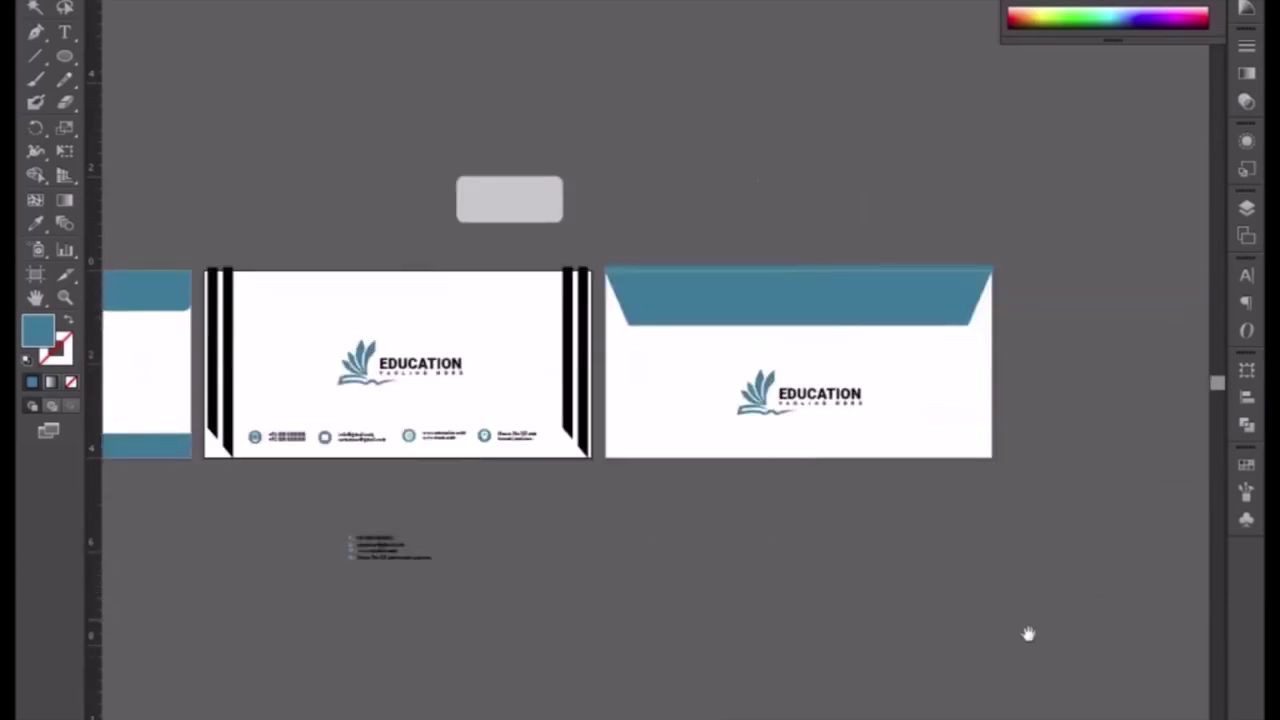
drag(1027, 632, 936, 630)
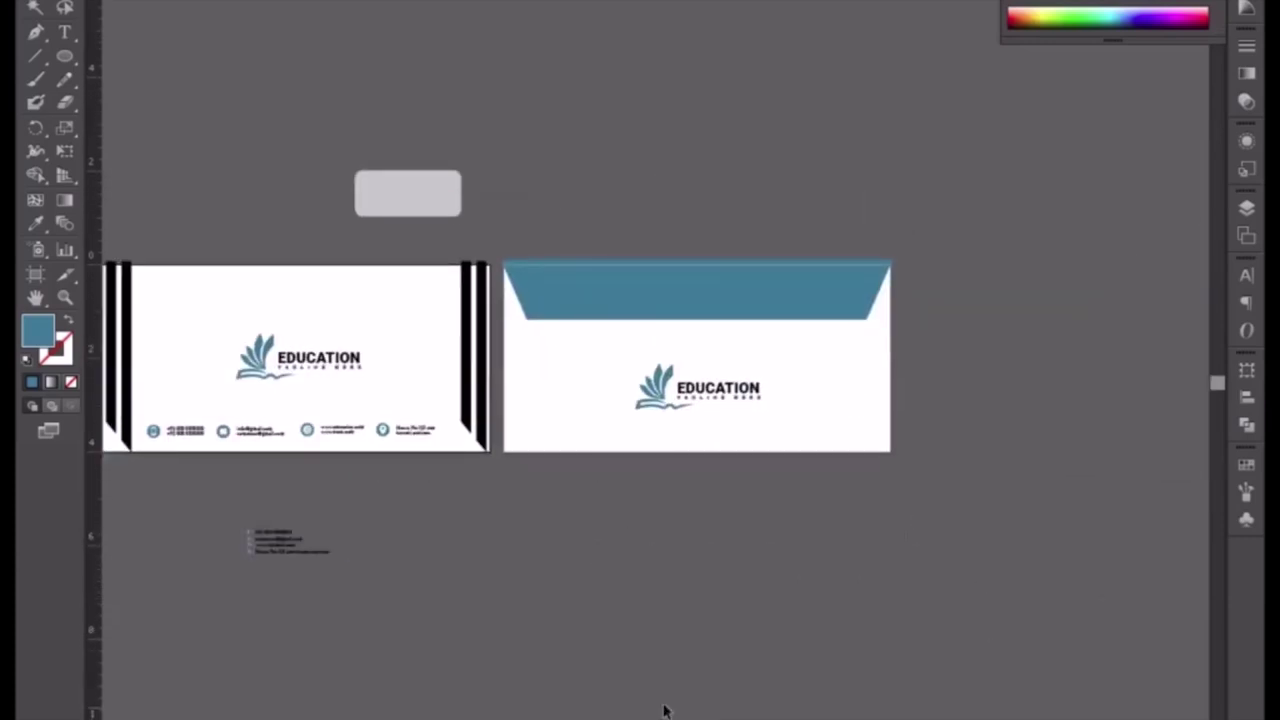
drag(414, 574, 644, 591)
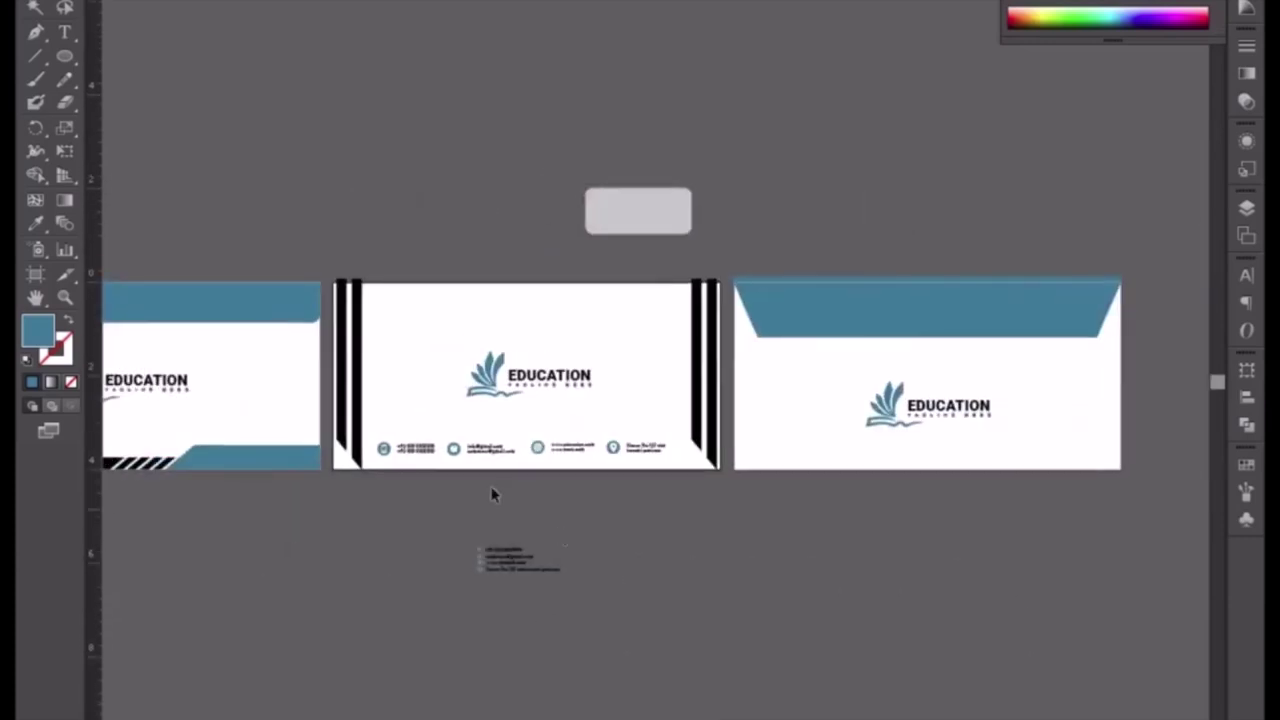
click(690, 466)
click(600, 488)
drag(370, 418, 662, 477)
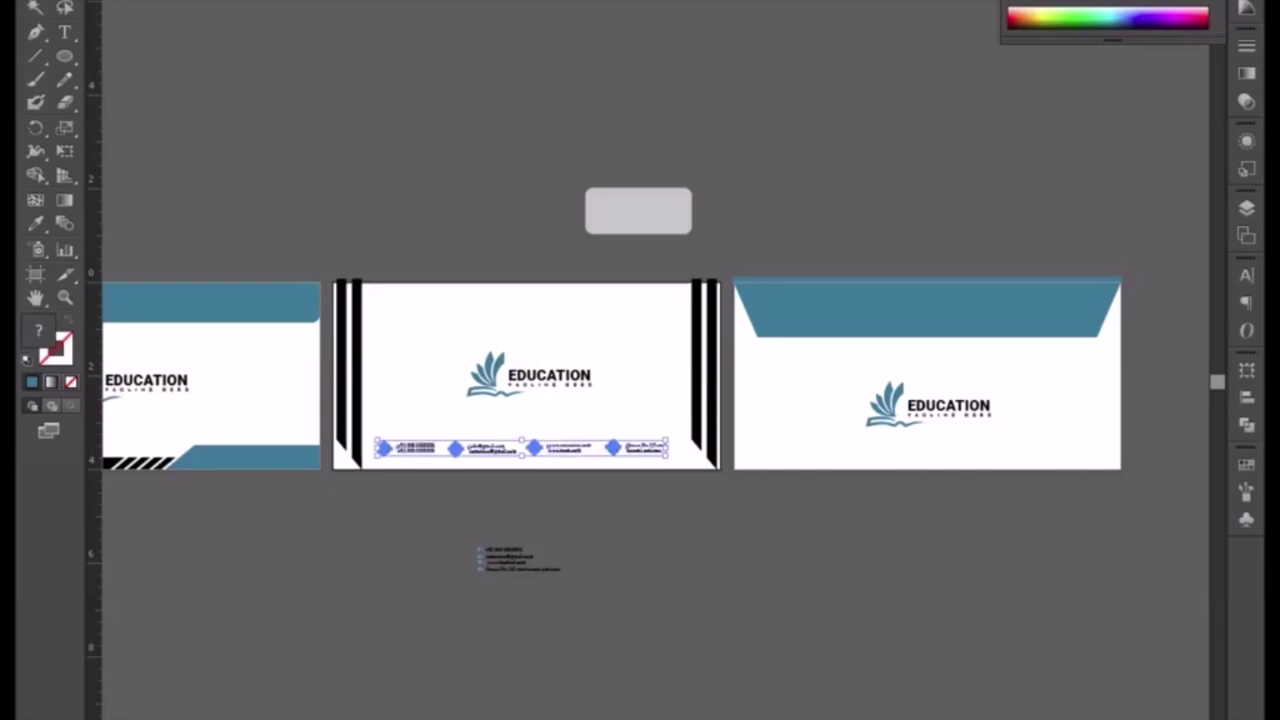
click(672, 556)
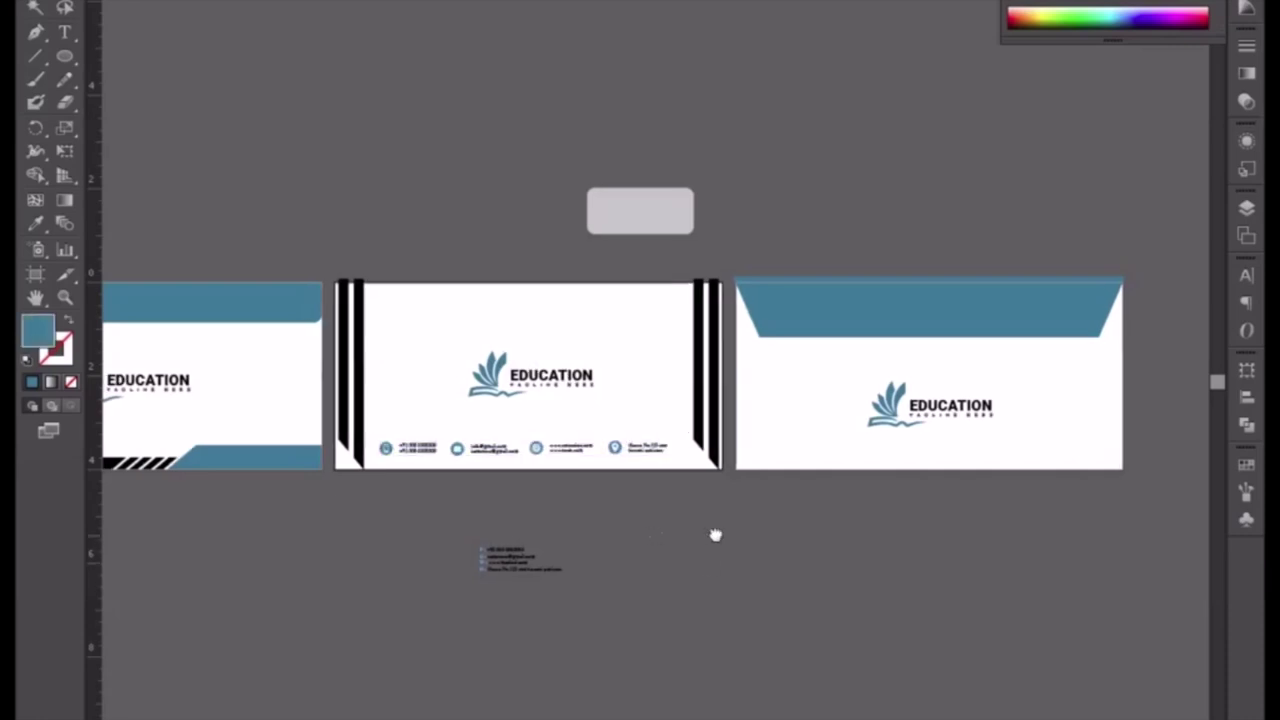
Check the phone, email, website and address icon groups in the left envelope's contact row.
scroll(511, 531, left, 5)
scroll(820, 532, left, 5)
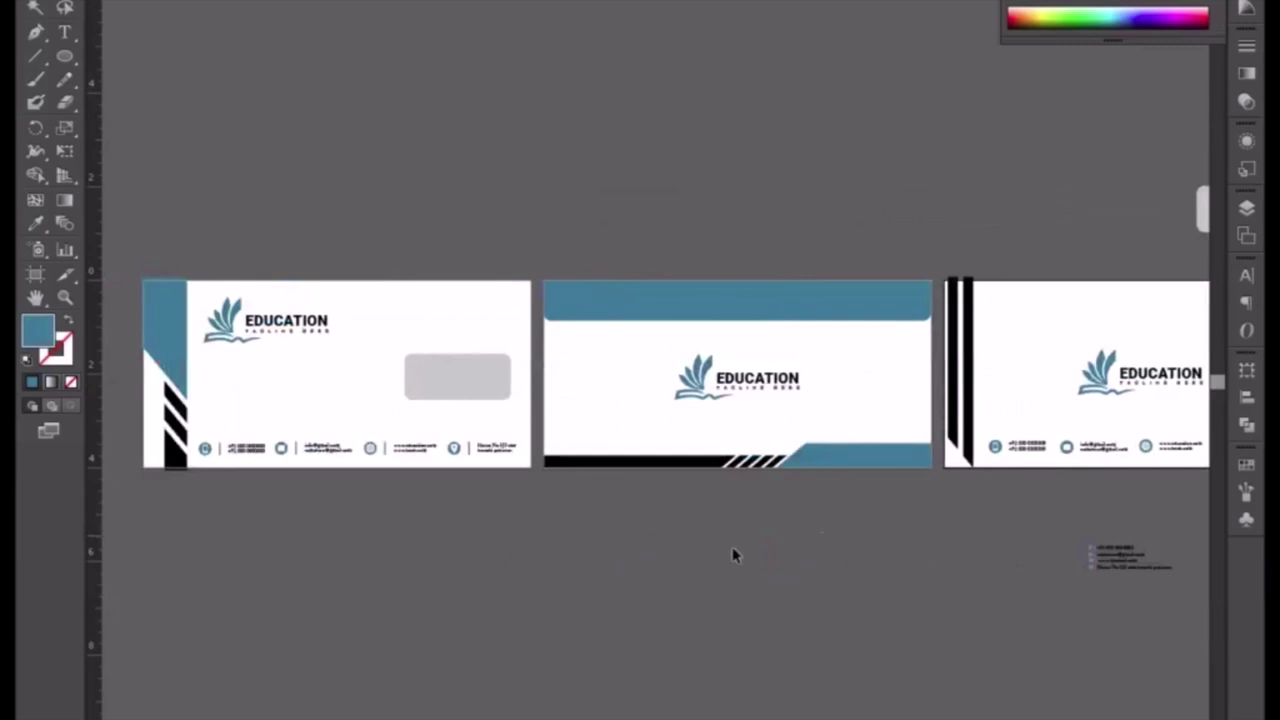
click(240, 449)
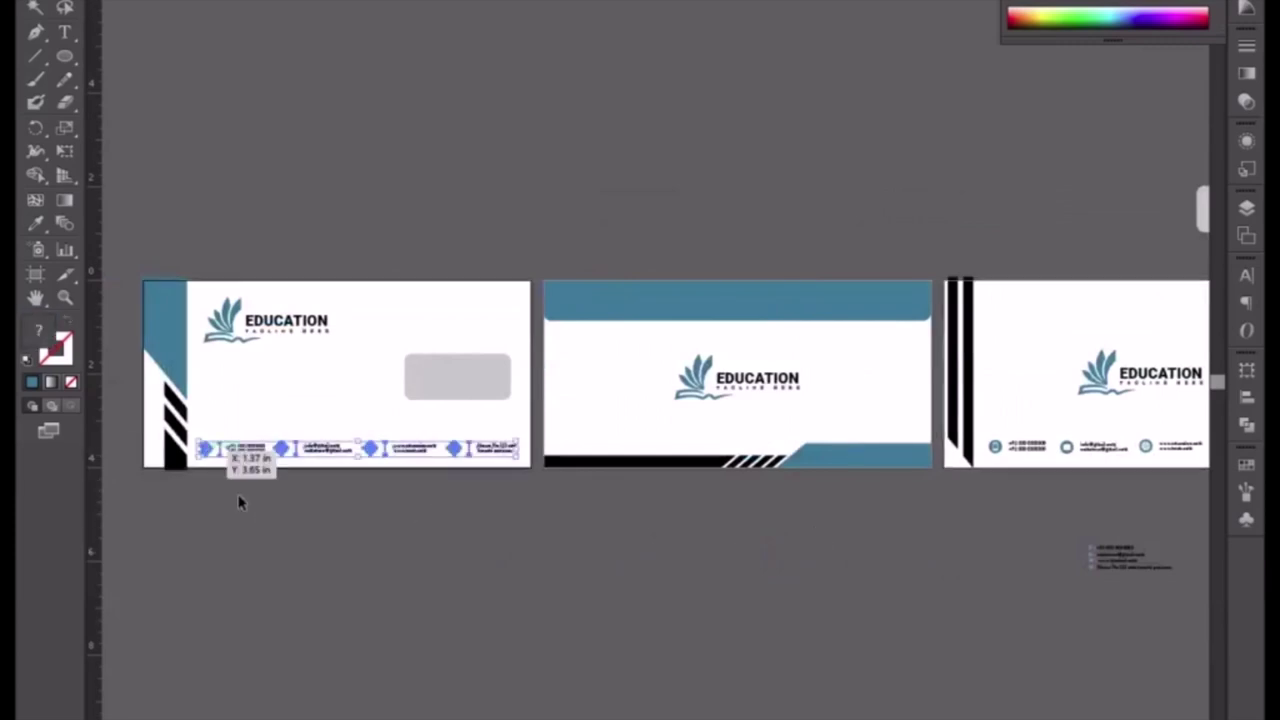
click(237, 500)
click(260, 452)
click(229, 430)
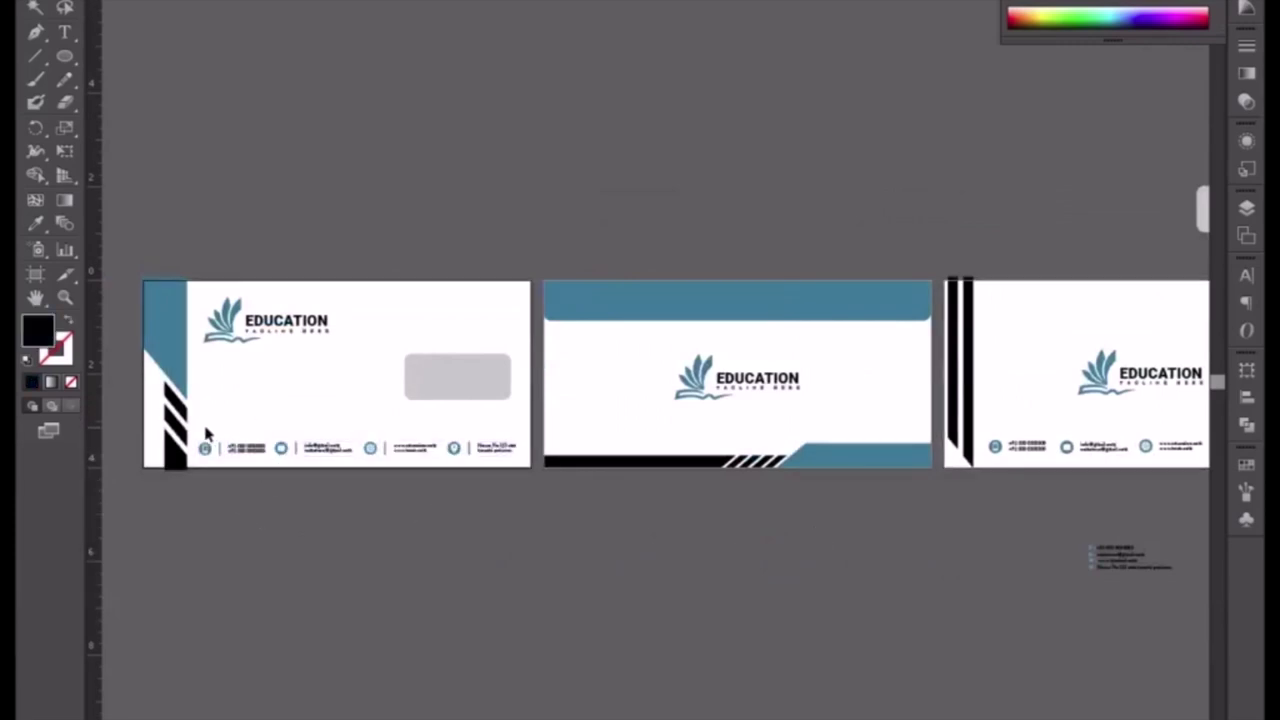
drag(205, 432, 240, 465)
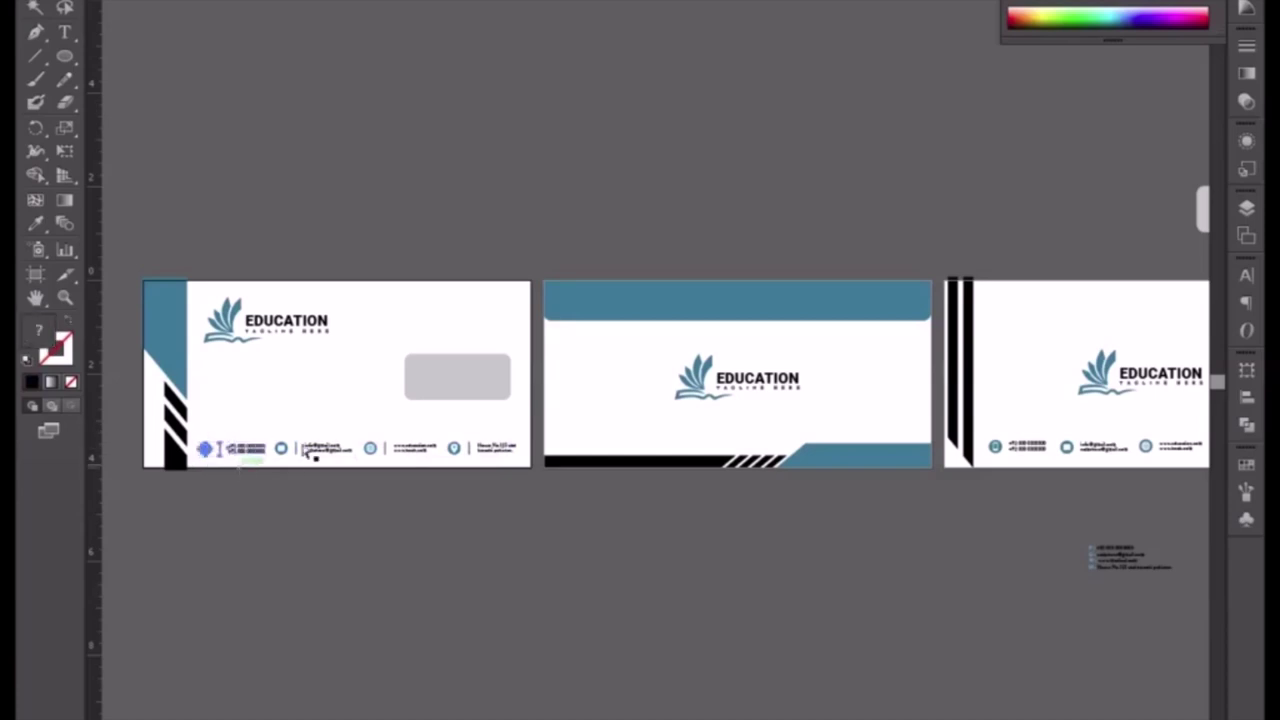
drag(286, 422, 326, 497)
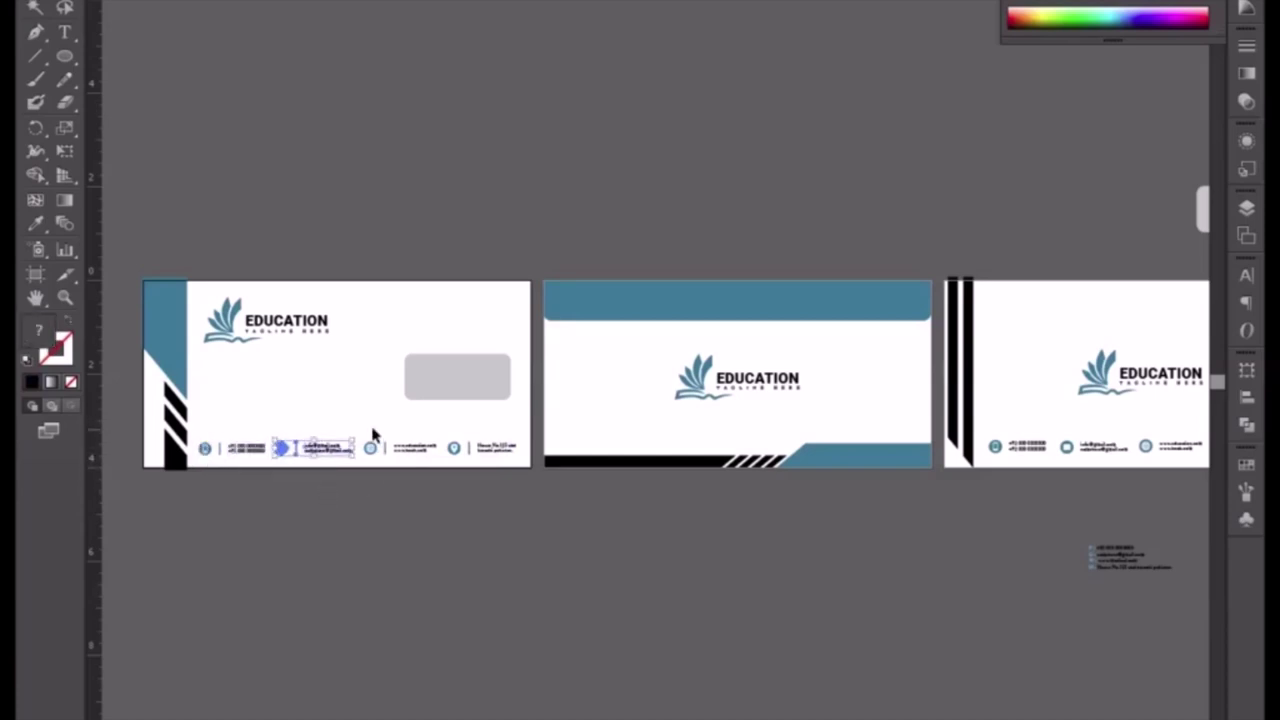
drag(368, 428, 410, 486)
mouse_move(444, 430)
mouse_down()
mouse_move(505, 501)
mouse_move(204, 446)
mouse_up()
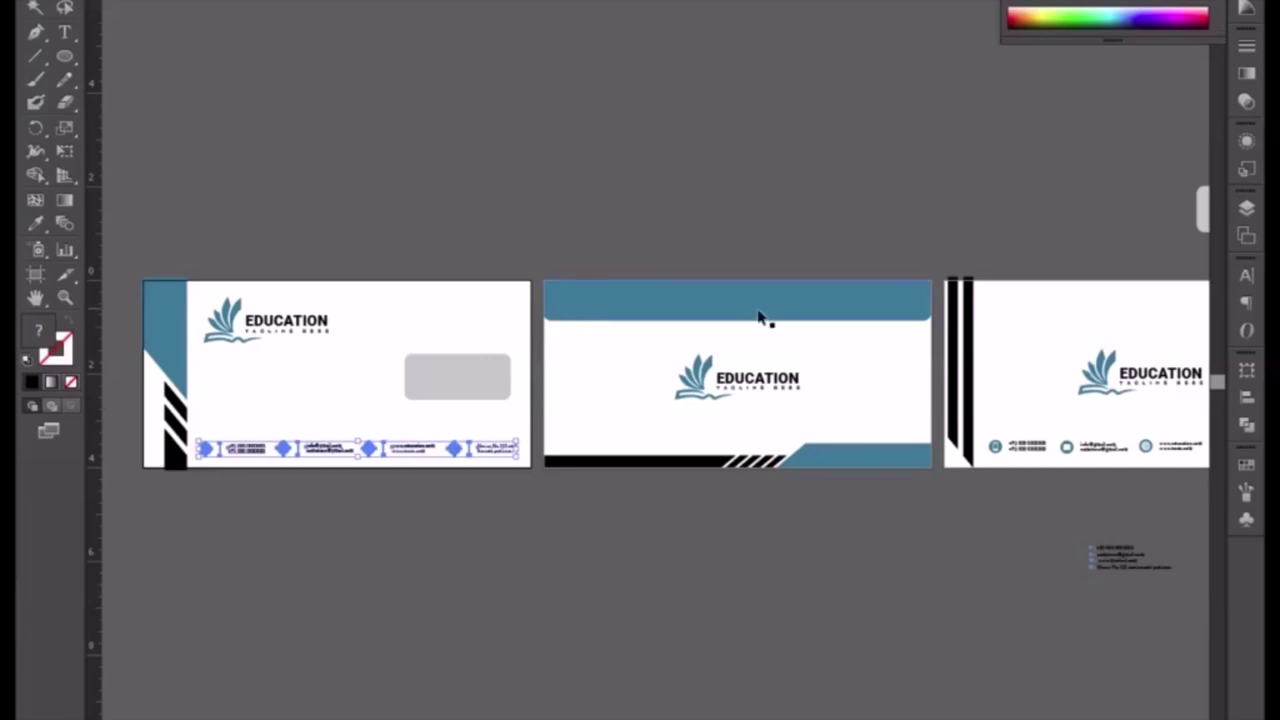
Move the left envelope's EDUCATION logo slightly lower.
click(684, 629)
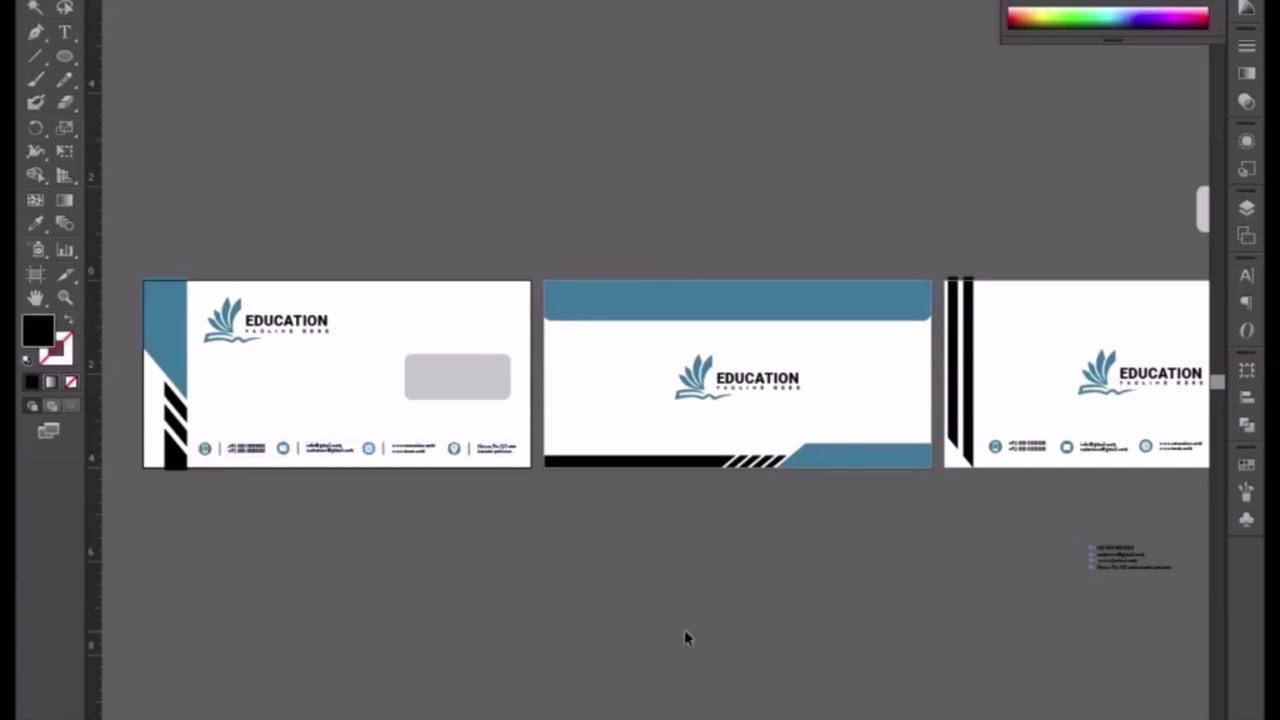
click(287, 323)
drag(286, 321, 286, 323)
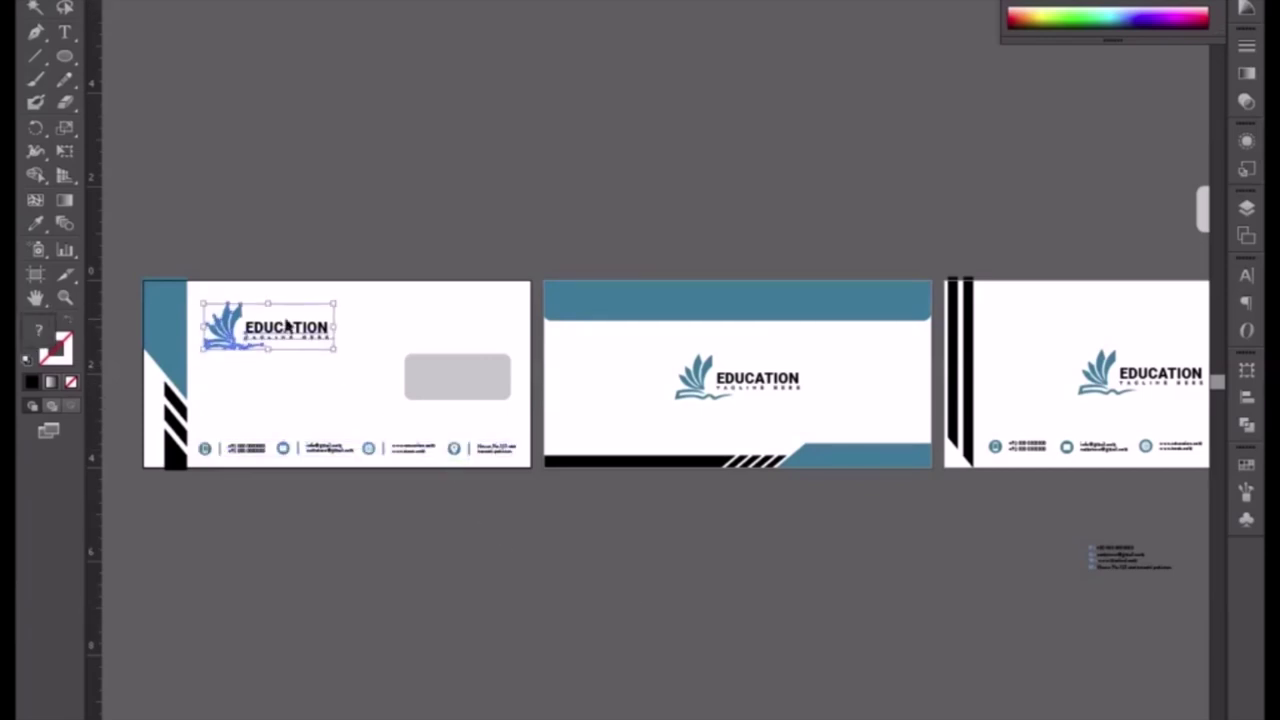
click(363, 524)
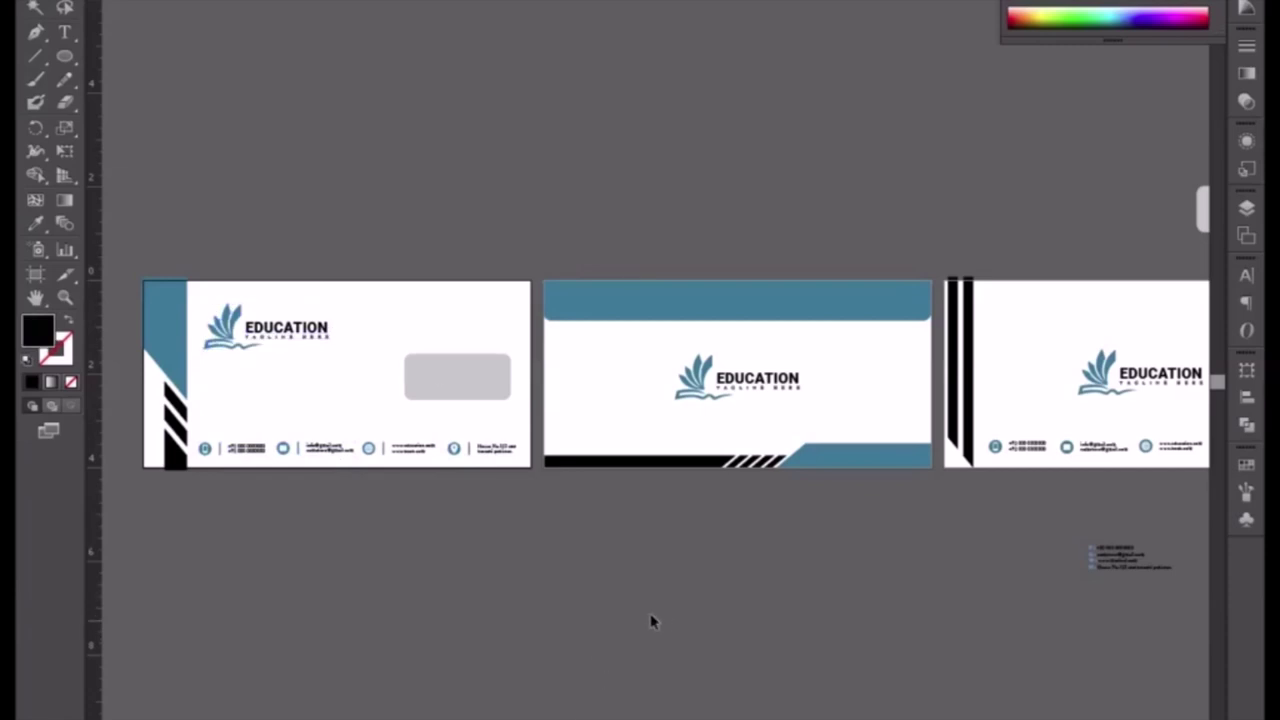
scroll(814, 608, right, 3)
scroll(714, 606, right, 4)
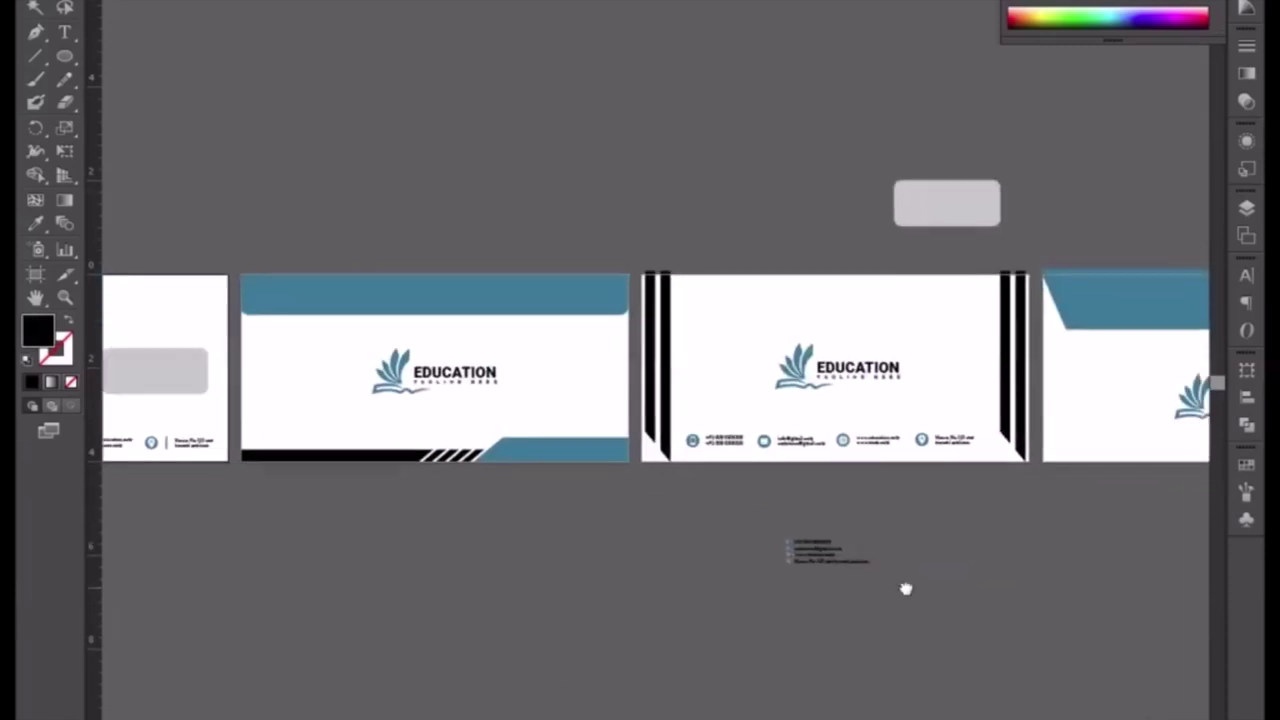
scroll(906, 589, right, 4)
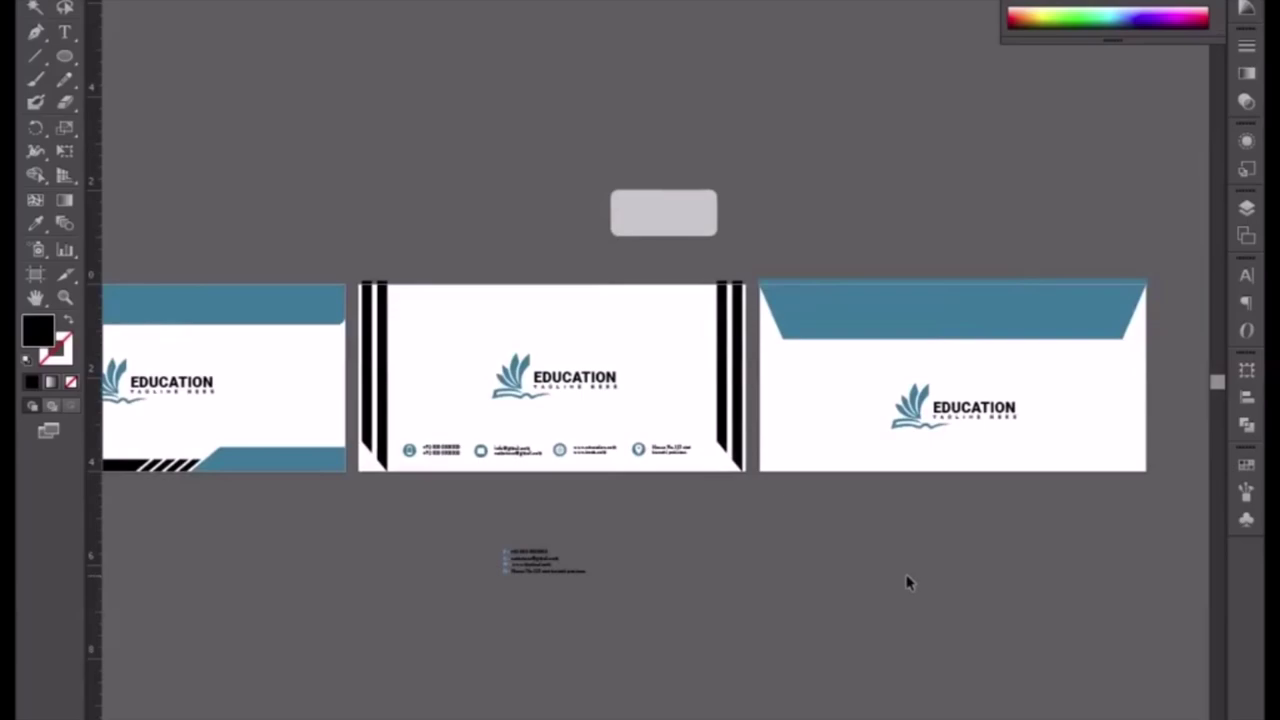